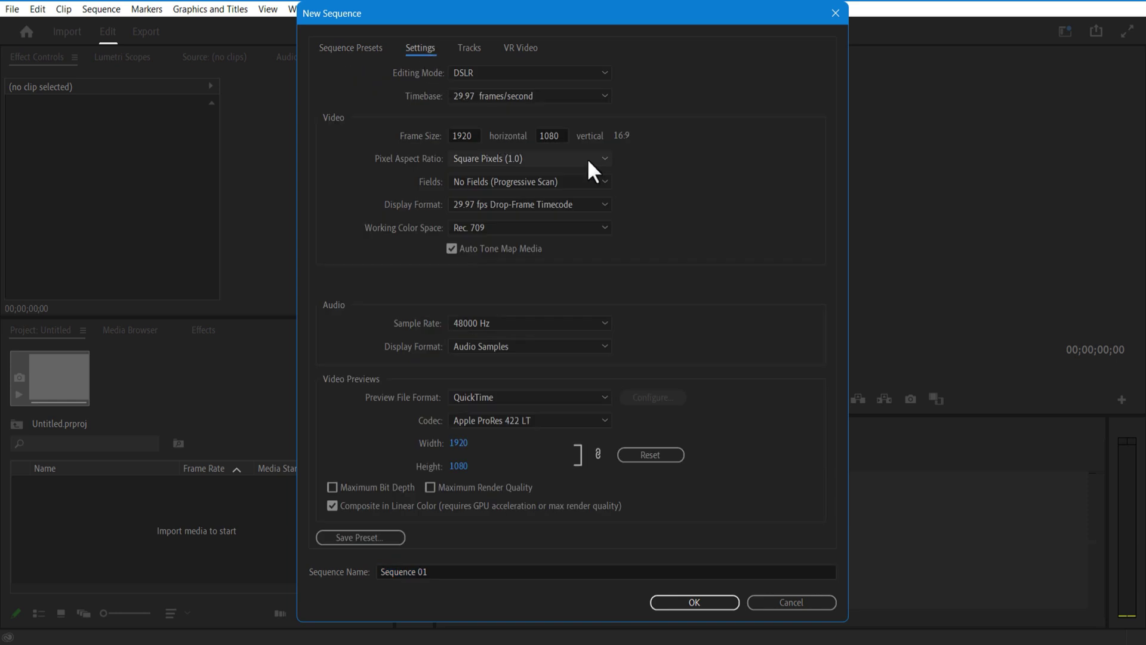
# Step: Create the 1920 x 1080, 29.97 fps sequence named Sequence 01 and a matching off-white colour matte named Color Matte
pyautogui.click(694, 601)
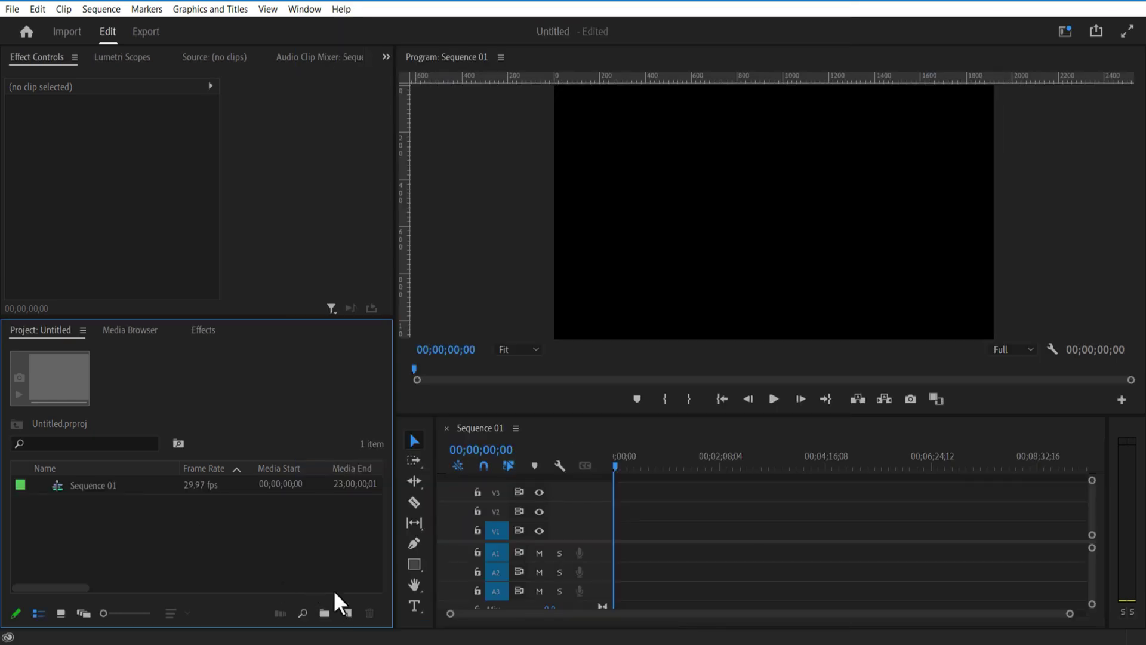
pyautogui.click(347, 613)
pyautogui.click(382, 558)
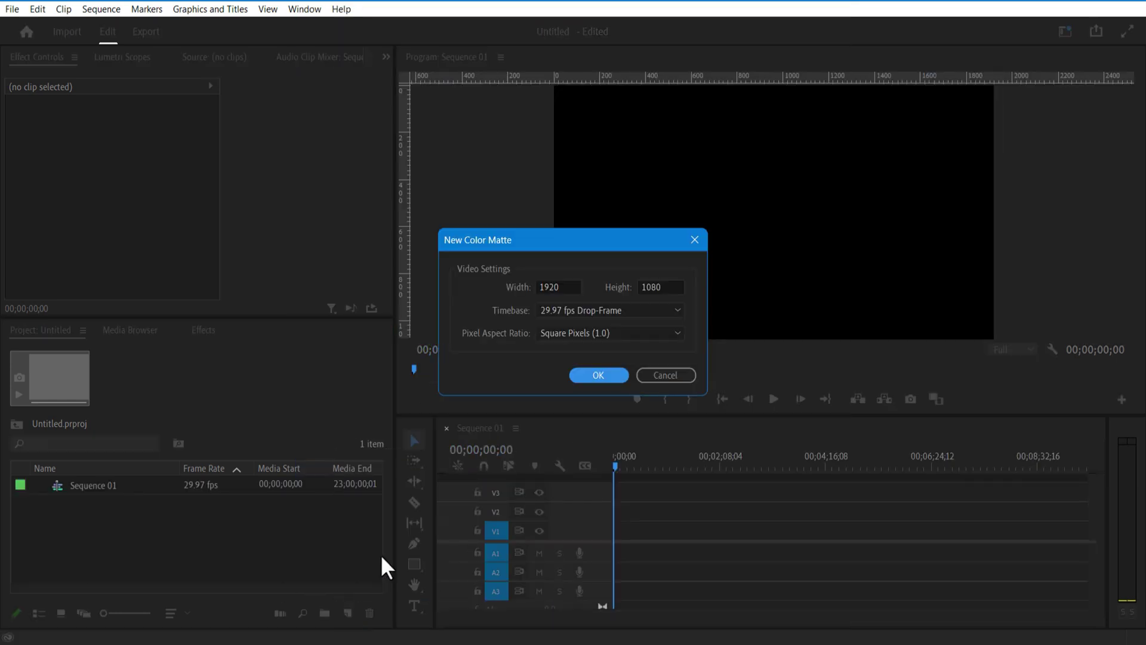
pyautogui.click(599, 375)
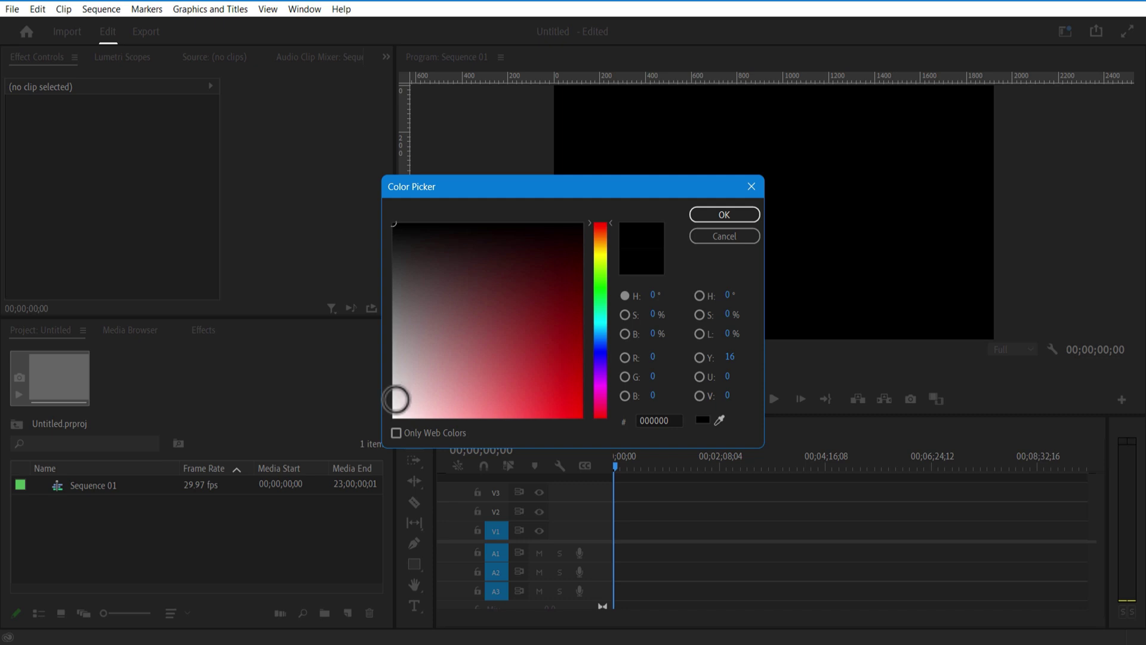
pyautogui.click(396, 398)
pyautogui.press('Return')
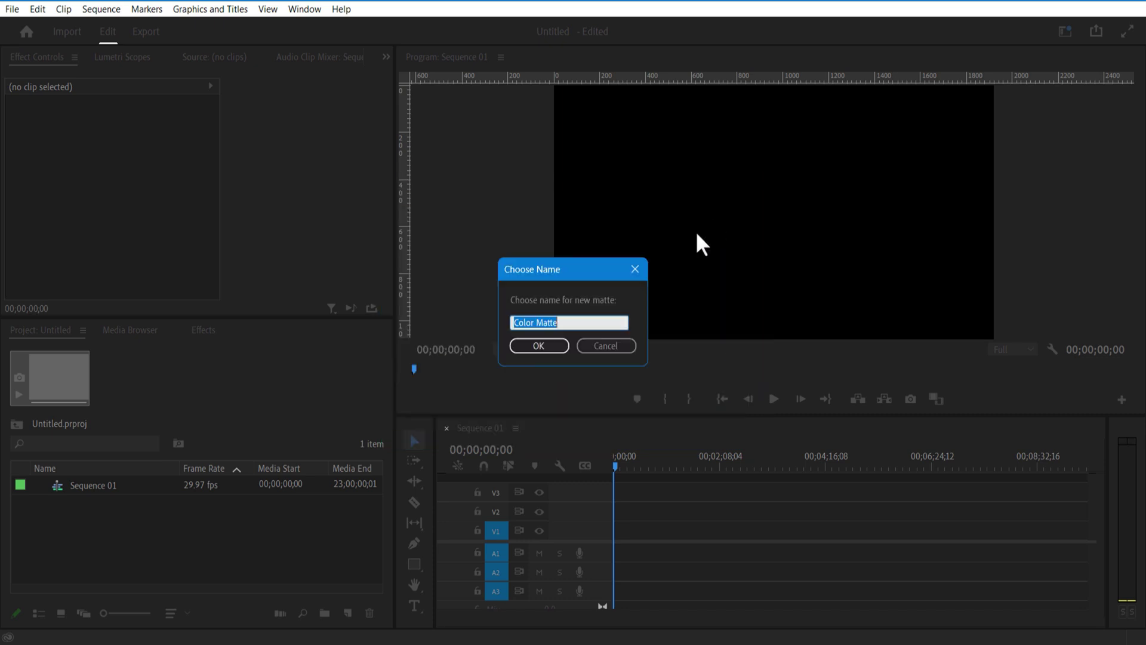
pyautogui.click(539, 349)
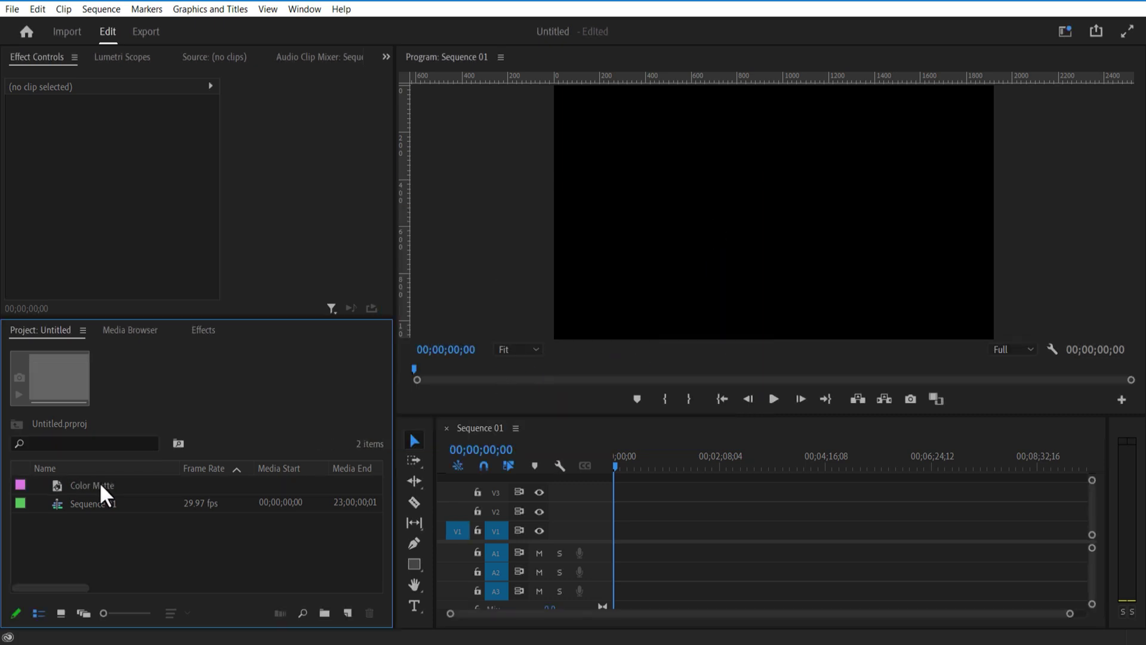
# Step: Place the Color Matte on track V1 and youtube front image.jpg above it on V2, both at the sequence start
pyautogui.moveTo(103, 491); pyautogui.dragTo(614, 535)
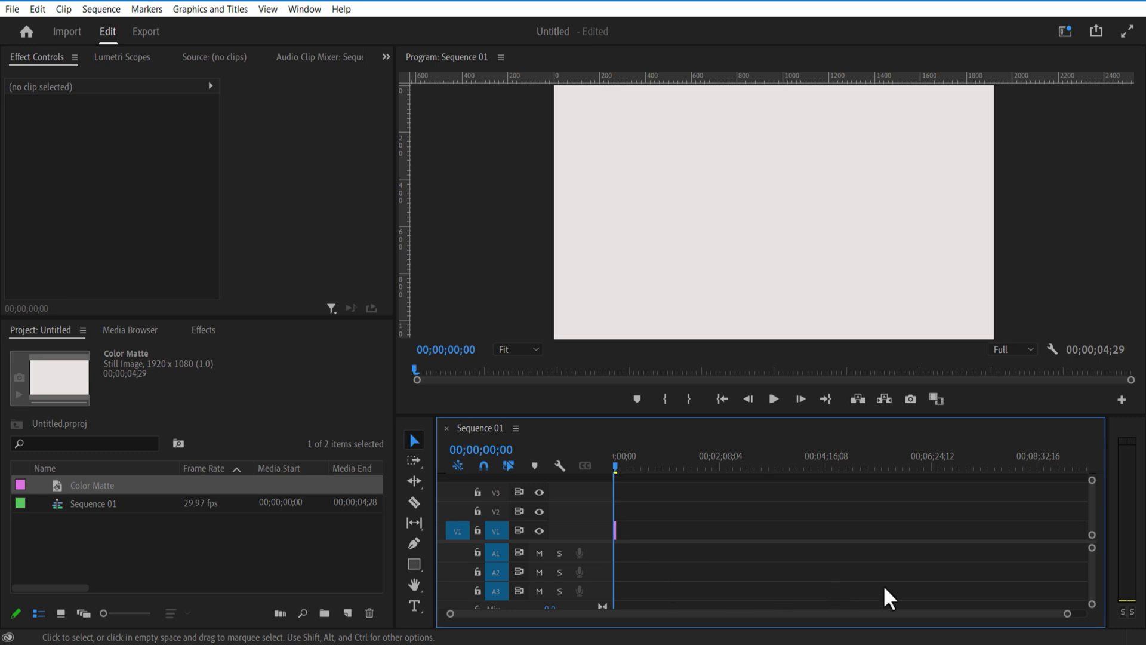
pyautogui.moveTo(1067, 613); pyautogui.dragTo(767, 613)
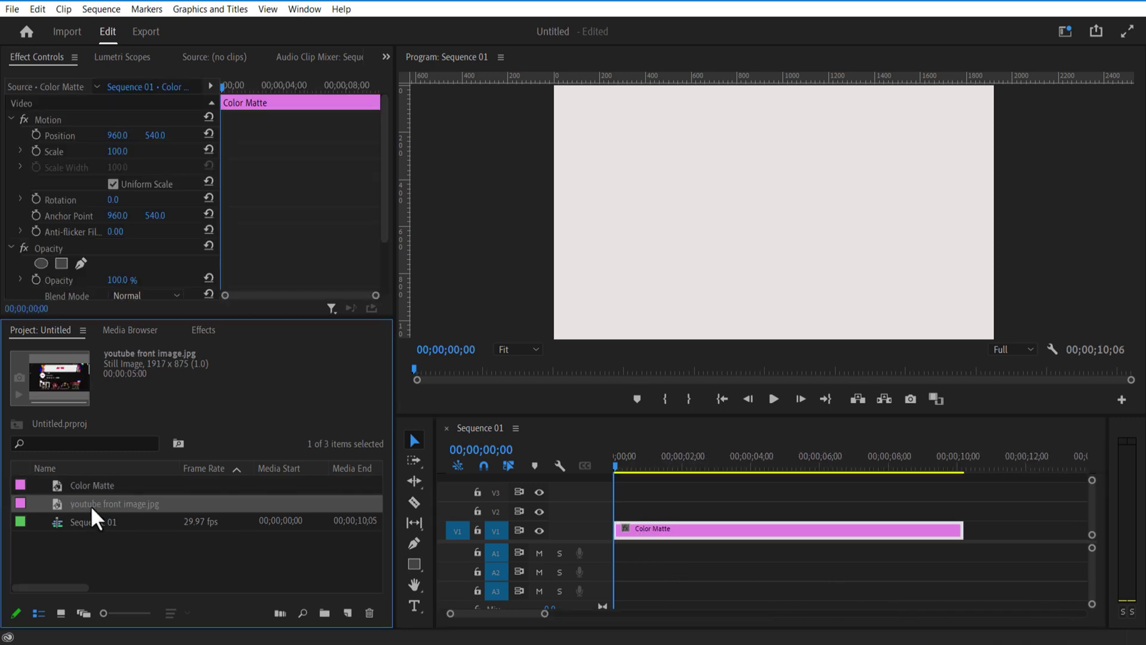
pyautogui.moveTo(92, 510); pyautogui.dragTo(634, 513)
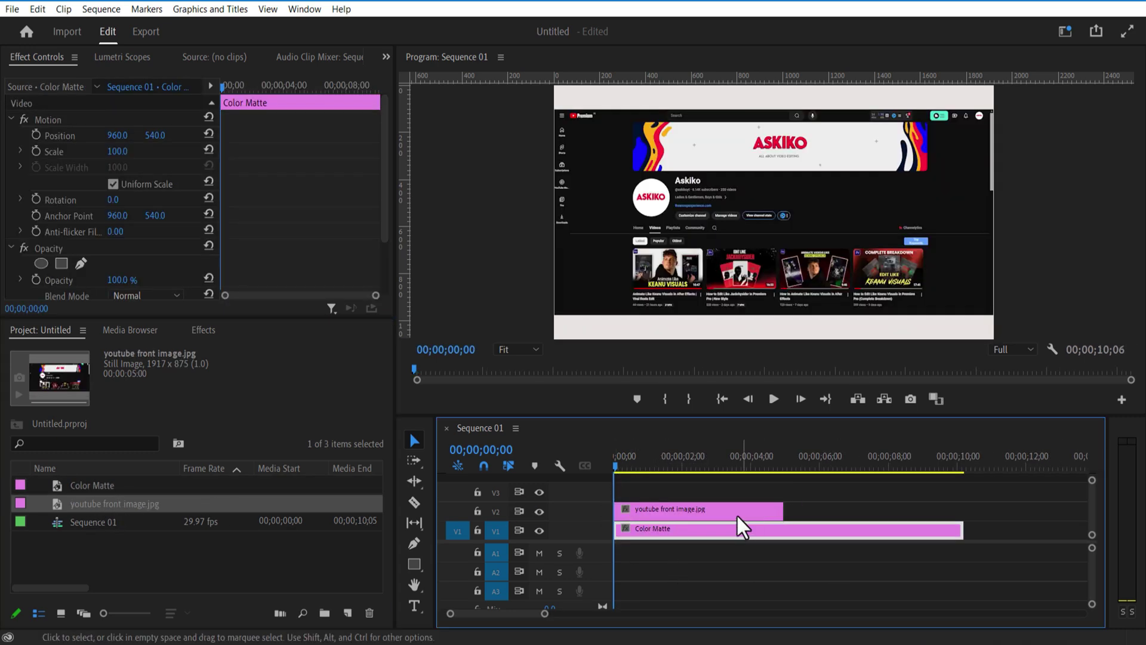
# Step: Scale youtube front image.jpg to 151 and keyframe its Scale and its Position of 982, 540 at 00;00;00;00
pyautogui.click(664, 508)
pyautogui.moveTo(118, 151); pyautogui.dragTo(124, 151)
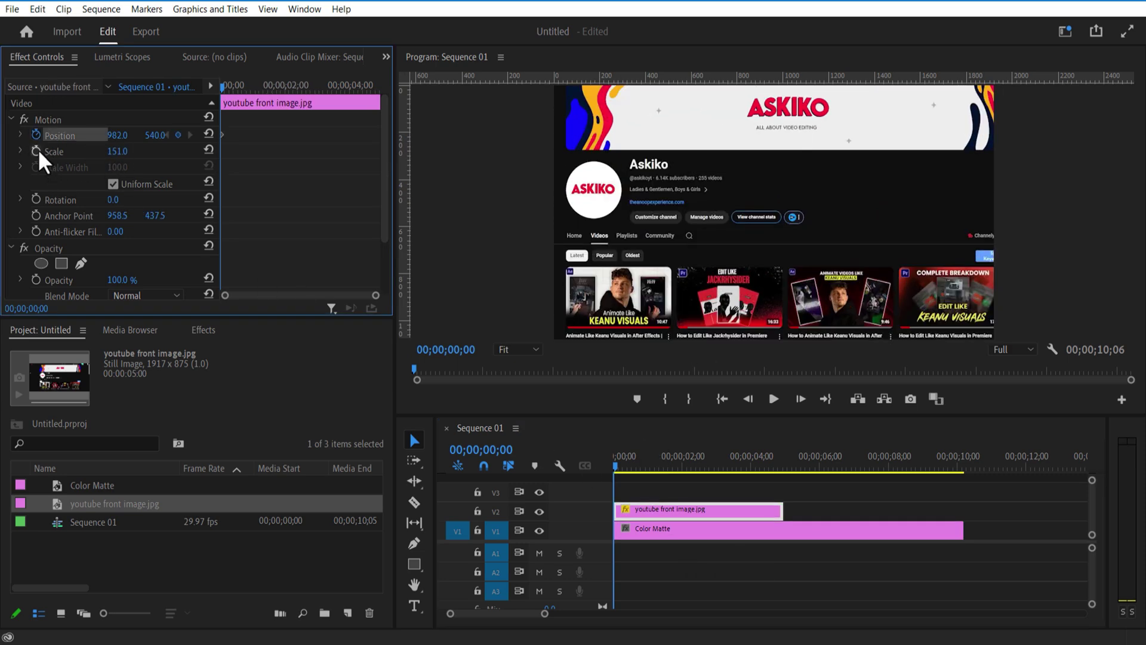
pyautogui.click(36, 150)
# Step: Add a Scale keyframe of 100 for youtube front image.jpg at 00;00;00;20
pyautogui.moveTo(224, 87); pyautogui.dragTo(243, 98)
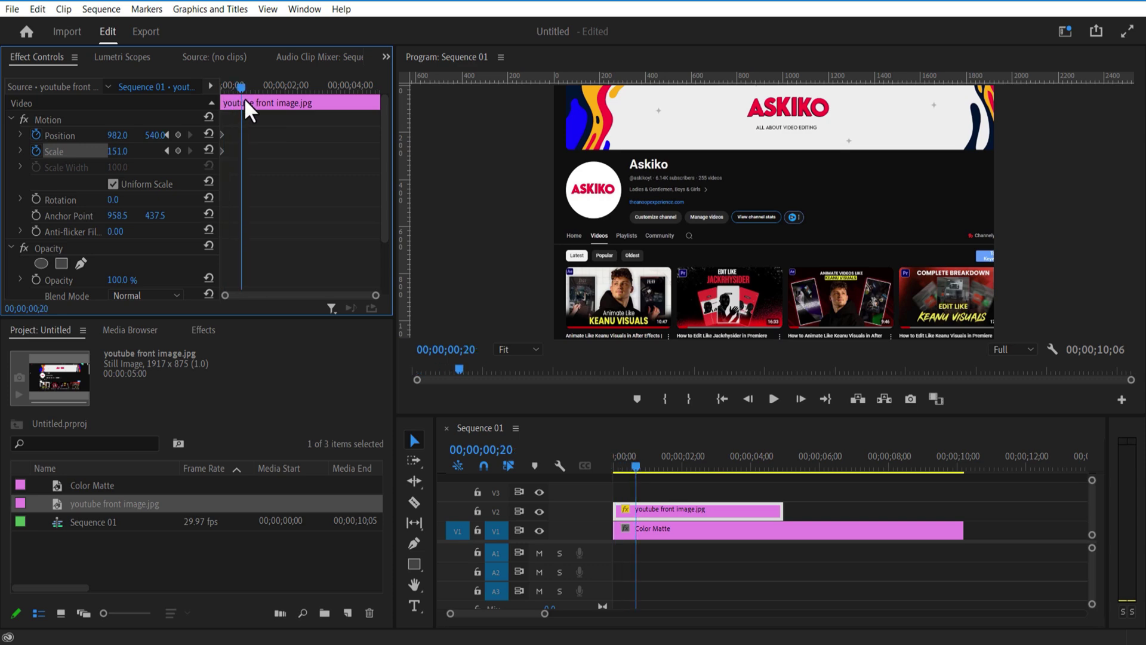
pyautogui.click(121, 150)
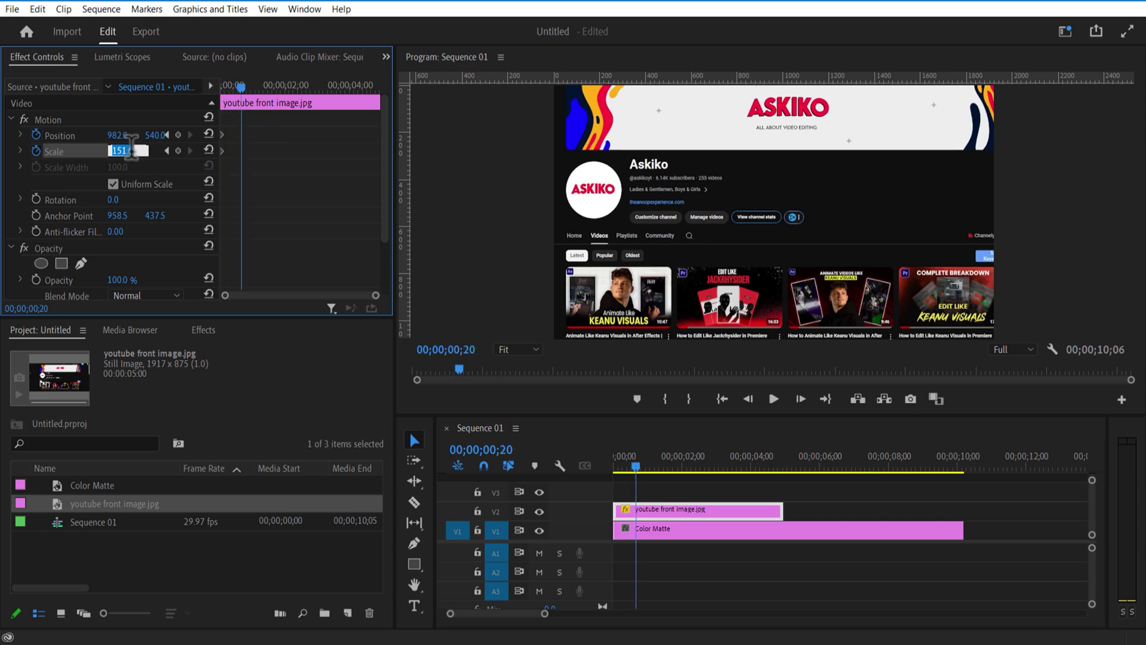
pyautogui.write('100')
pyautogui.press('Return')
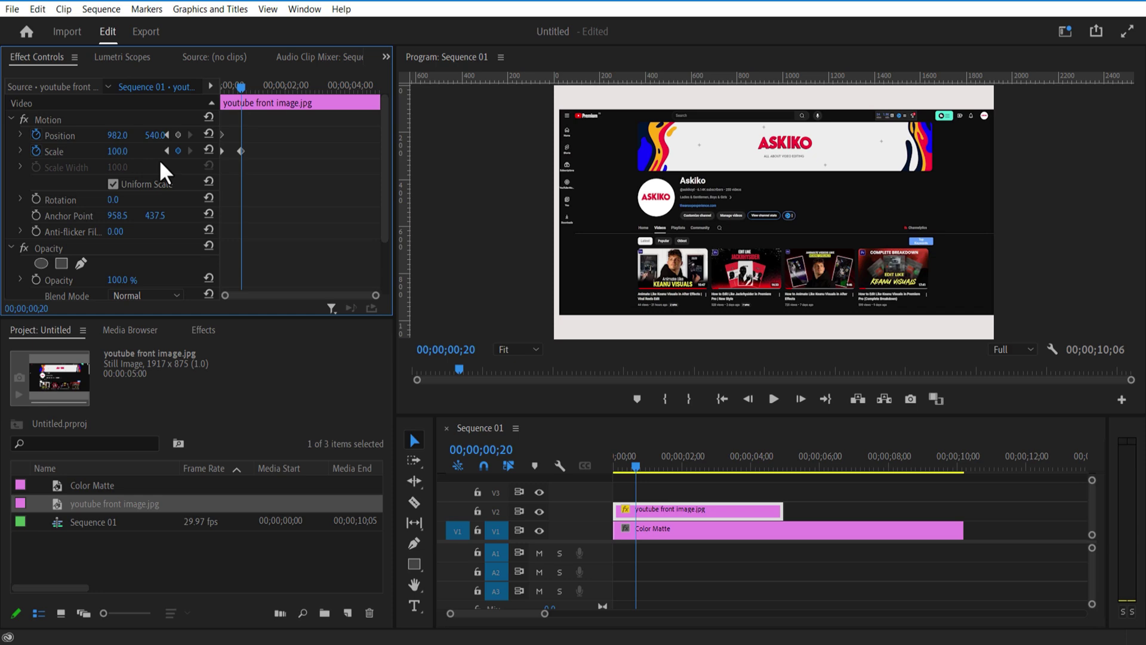
pyautogui.click(114, 150)
# Step: Set the image's horizontal position to 667 and align its ending Position and Scale keyframes at 00;00;00;15
pyautogui.moveTo(118, 135); pyautogui.dragTo(43, 134)
pyautogui.moveTo(240, 87); pyautogui.dragTo(230, 90)
pyautogui.moveTo(240, 135); pyautogui.dragTo(231, 135)
pyautogui.moveTo(240, 91); pyautogui.dragTo(236, 88)
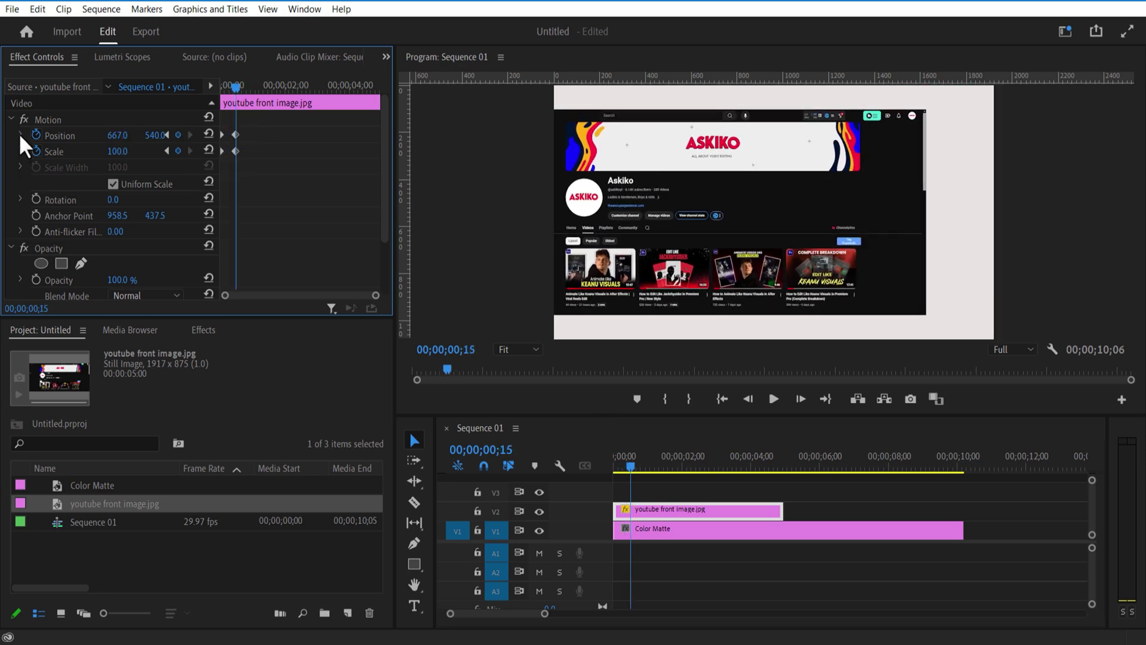
# Step: Ease the image's Position keyframes and shape the velocity curve so the move starts fast and slows to a stop
pyautogui.click(21, 135)
pyautogui.moveTo(374, 295); pyautogui.dragTo(295, 296)
pyautogui.moveTo(305, 120); pyautogui.dragTo(175, 149)
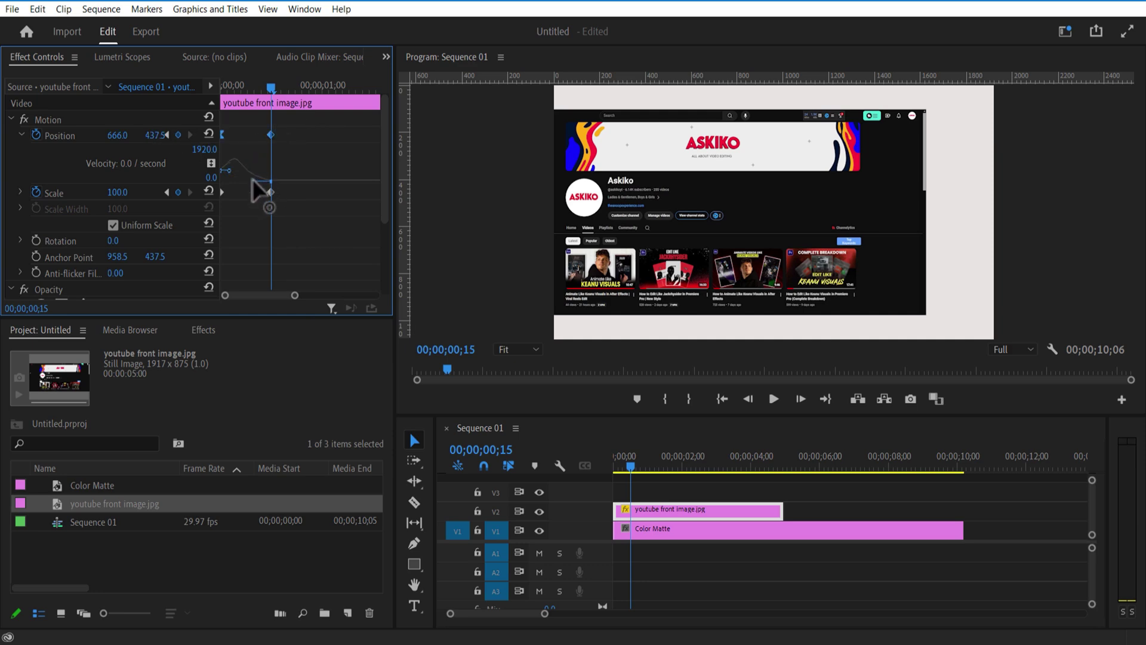
pyautogui.moveTo(229, 170); pyautogui.dragTo(224, 153)
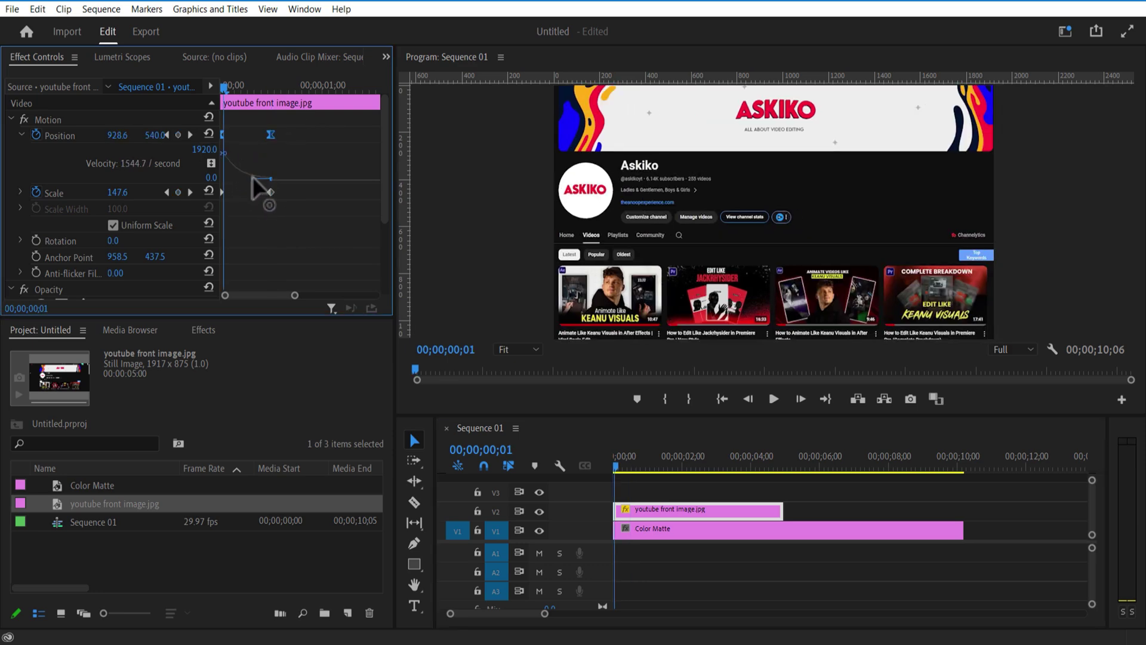
pyautogui.click(220, 86)
pyautogui.moveTo(219, 86); pyautogui.dragTo(225, 120)
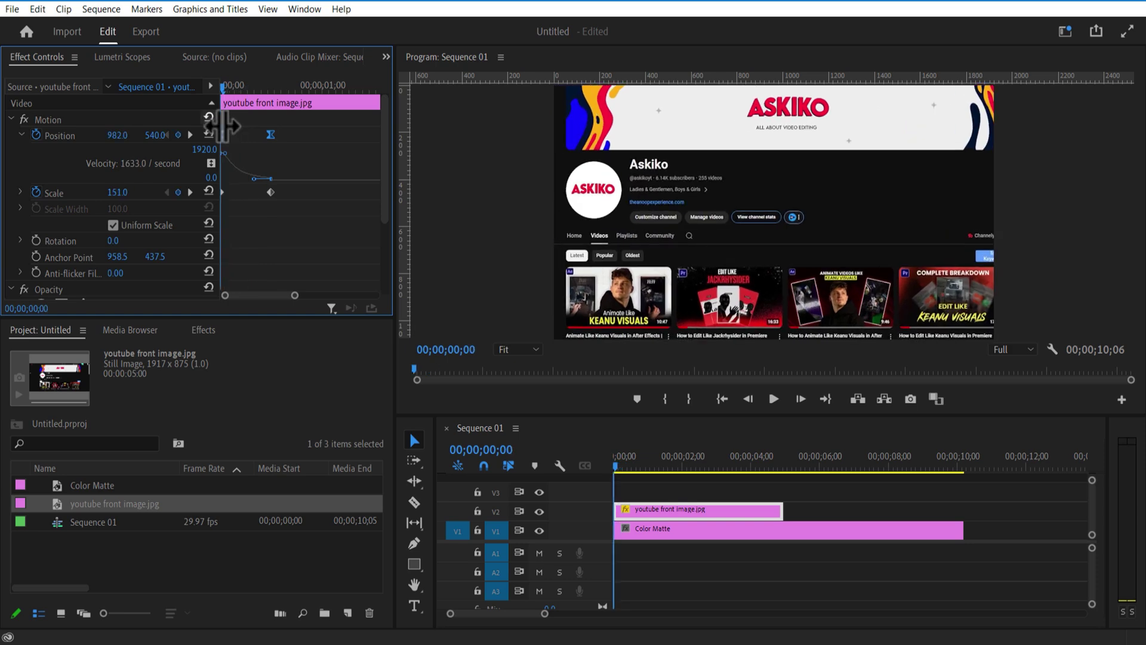
# Step: Ease the image's Scale keyframes and adjust the velocity graph so the scaling starts fast and slows down
pyautogui.moveTo(284, 190); pyautogui.dragTo(232, 198)
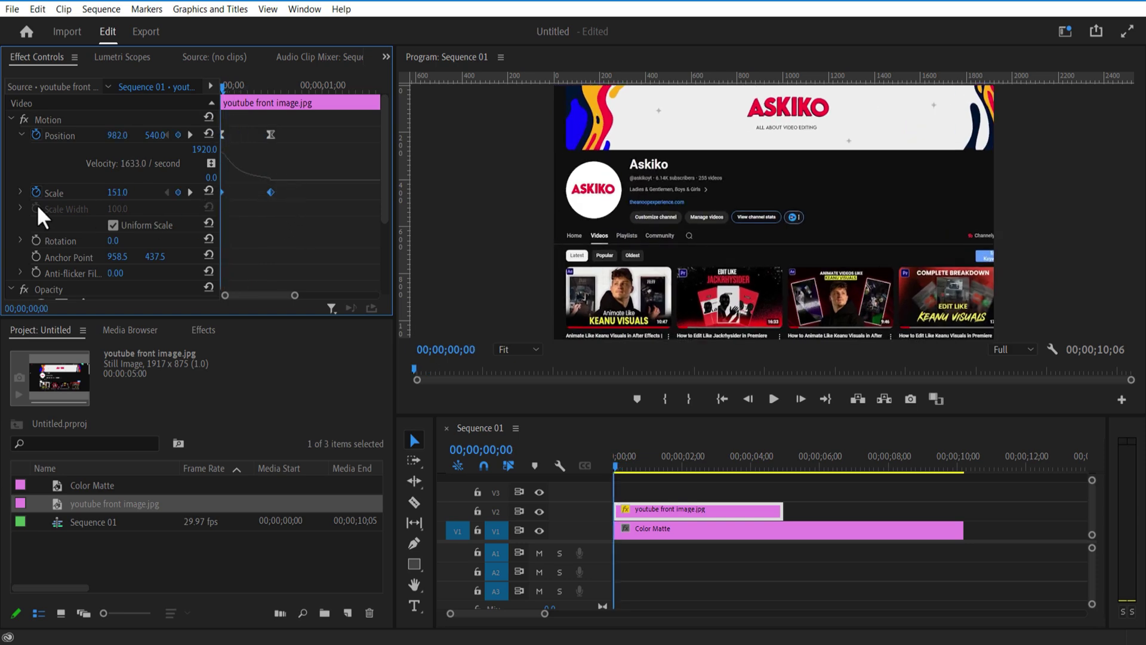
pyautogui.click(20, 192)
pyautogui.scroll(-1, 237, 255)
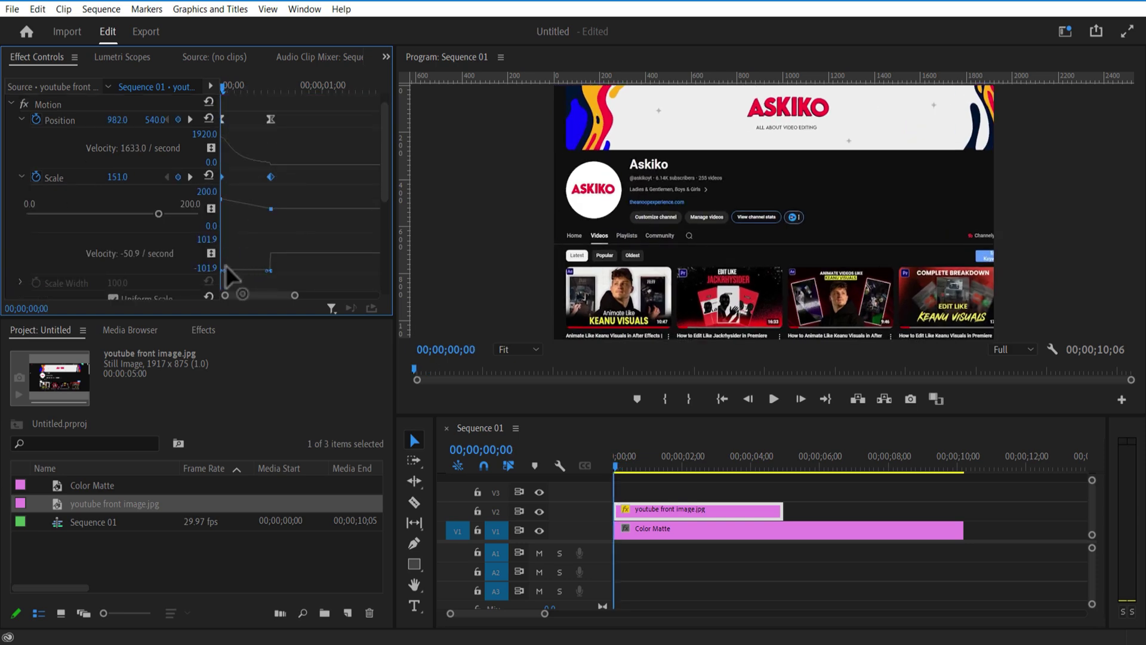
pyautogui.moveTo(225, 265); pyautogui.dragTo(222, 224)
pyautogui.moveTo(224, 92)
pyautogui.mouseDown()
pyautogui.moveTo(267, 110)
pyautogui.moveTo(212, 106)
pyautogui.mouseUp()
# Step: Play back the image's zoom and slide animation, and collapse its Position and Scale graphs
pyautogui.click(774, 400)
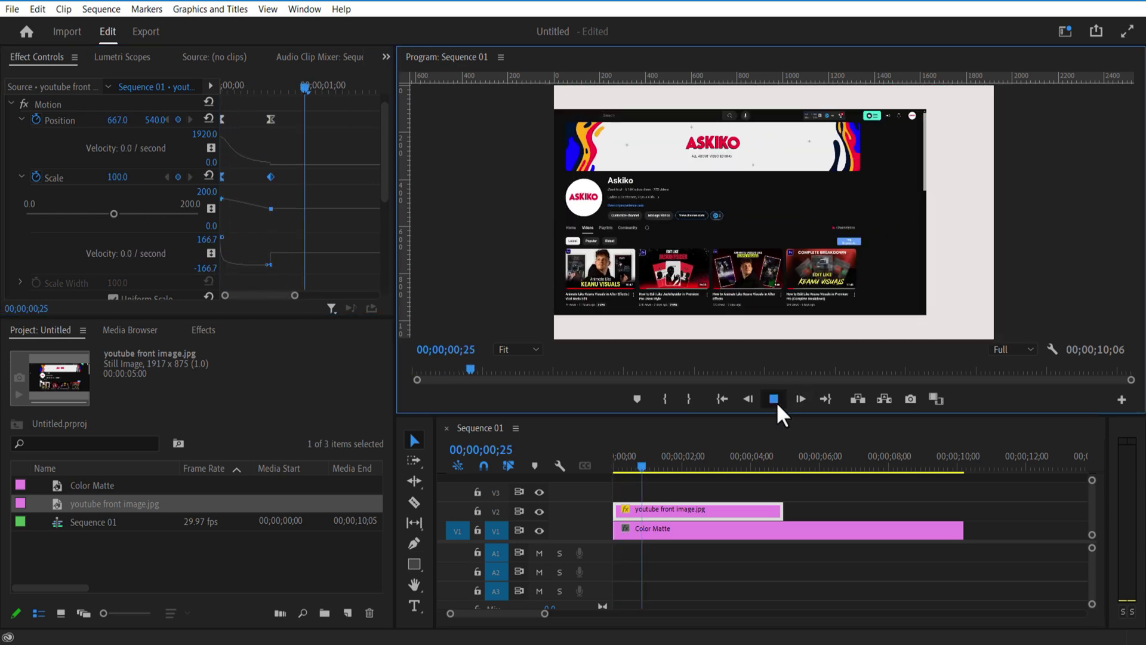
pyautogui.click(776, 403)
pyautogui.scroll(1, 12, 119)
pyautogui.click(12, 118)
pyautogui.click(40, 120)
pyautogui.click(11, 119)
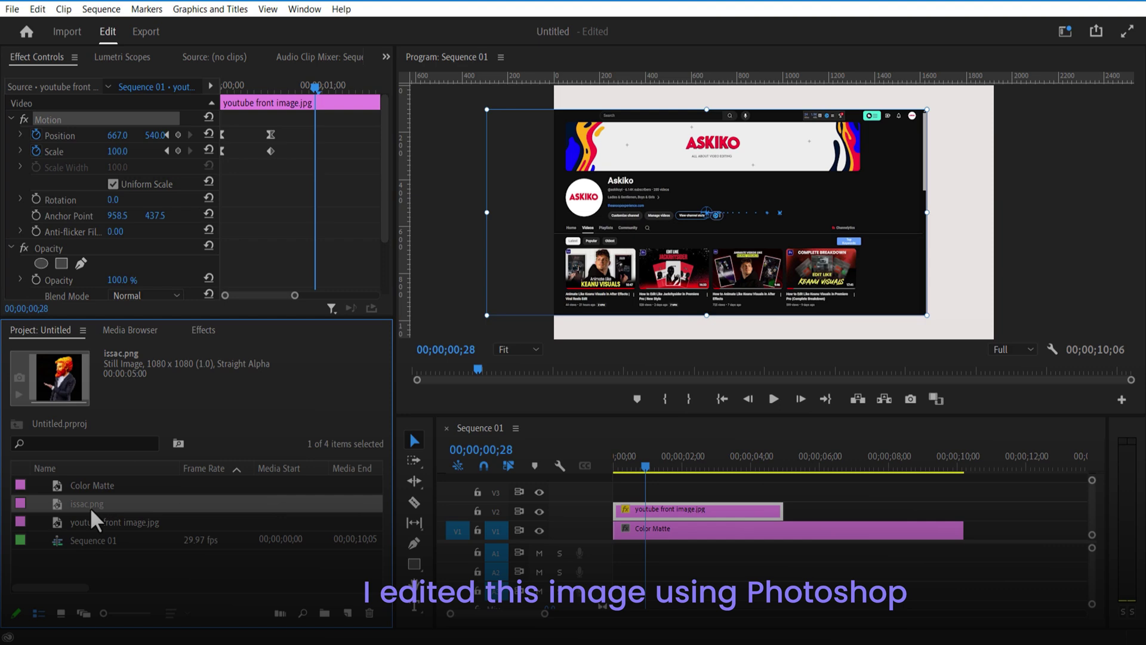
# Step: Place issac.png on track V3 and keyframe its position at 960, 1708 at the sequence start, below the frame
pyautogui.moveTo(95, 513); pyautogui.dragTo(618, 493)
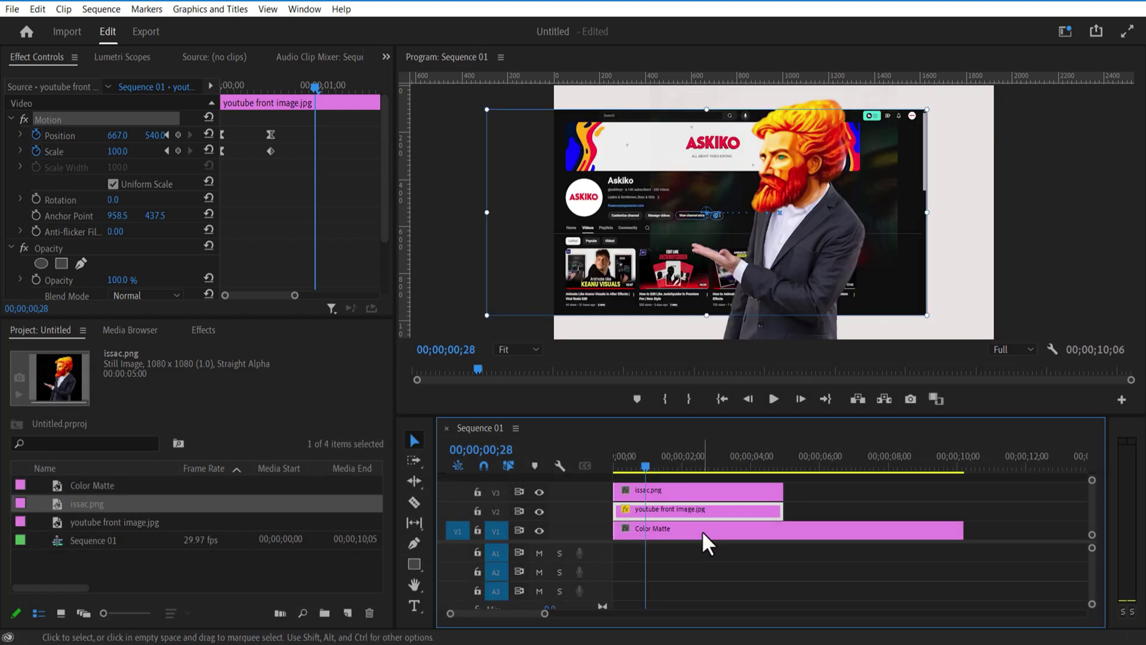
pyautogui.click(669, 488)
pyautogui.click(36, 135)
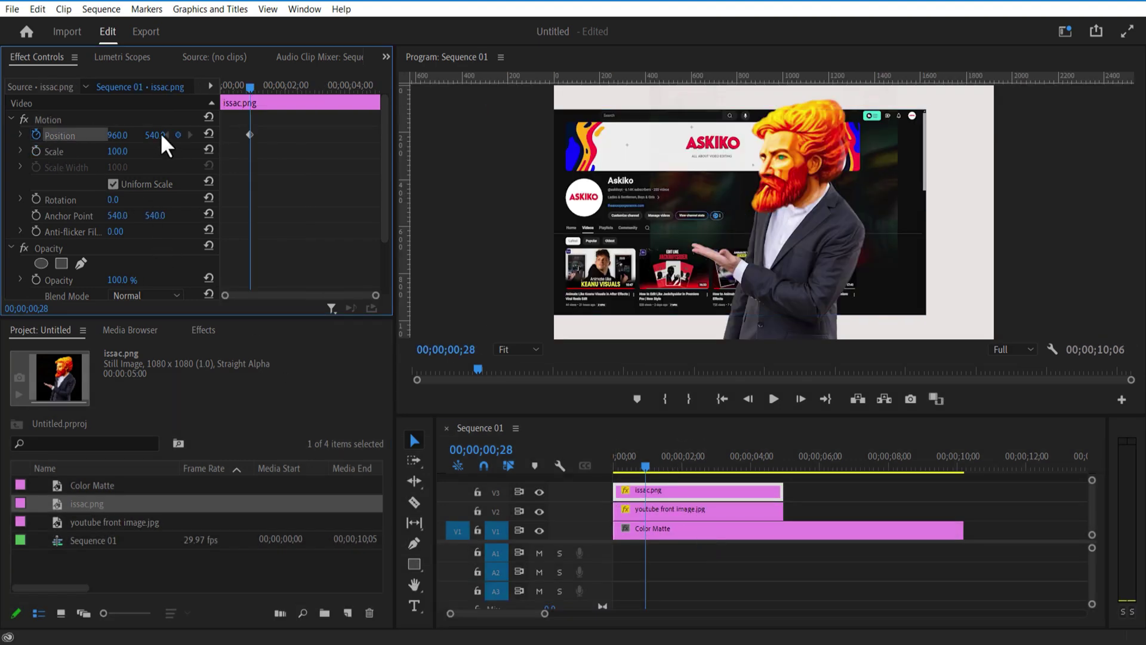
pyautogui.moveTo(156, 135); pyautogui.dragTo(242, 135)
pyautogui.moveTo(249, 135); pyautogui.dragTo(222, 135)
pyautogui.click(617, 461)
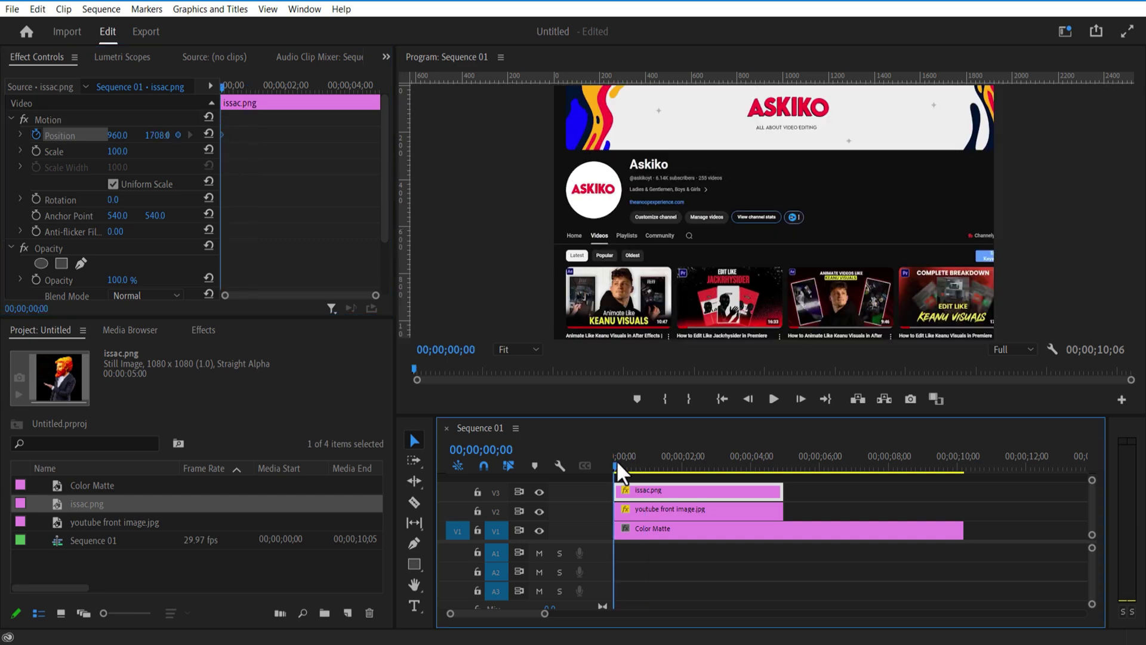
# Step: Keyframe the position of issac.png at 1251, 702 at 00;00;00;15 so the figure rises into the frame
pyautogui.moveTo(617, 464); pyautogui.dragTo(631, 466)
pyautogui.moveTo(156, 135)
pyautogui.mouseDown()
pyautogui.moveTo(96, 135)
pyautogui.moveTo(156, 135)
pyautogui.mouseUp()
pyautogui.moveTo(117, 135); pyautogui.dragTo(291, 135)
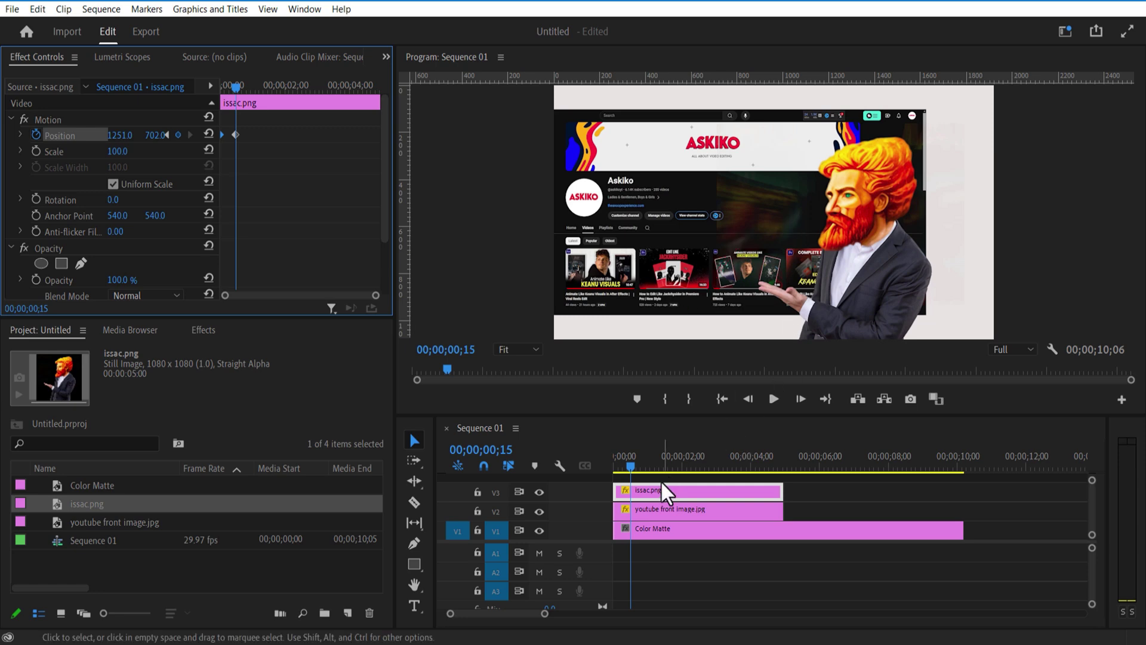
# Step: Draw a closed opacity mask with the Pen tool around the outline of the figure in issac.png
pyautogui.click(81, 264)
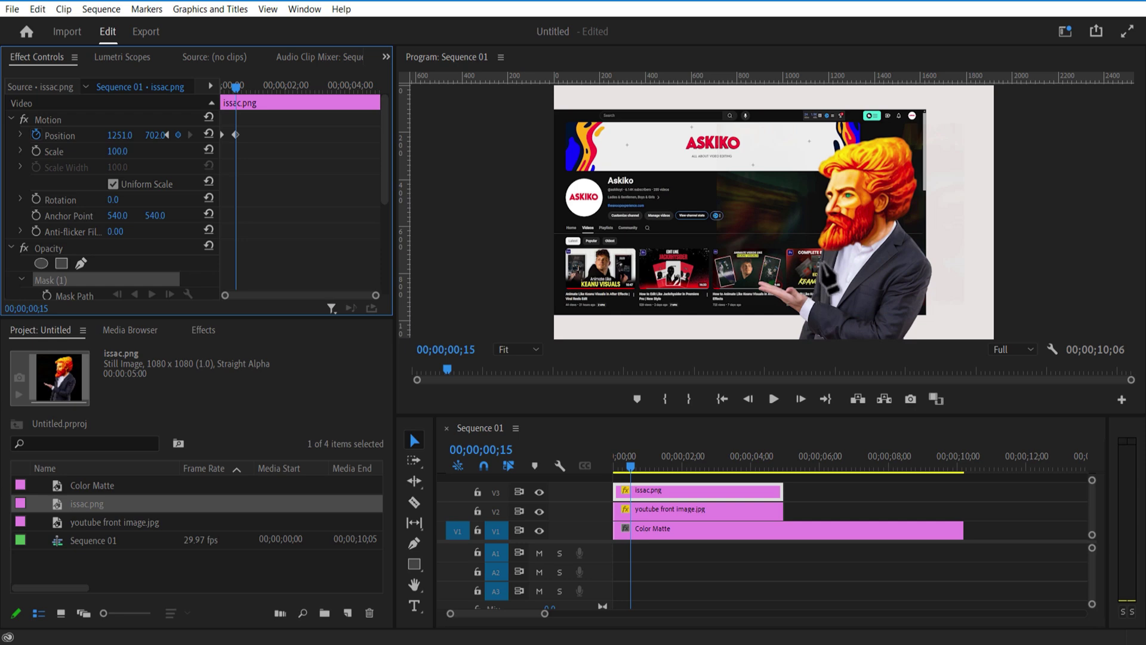
pyautogui.click(800, 338)
pyautogui.click(806, 319)
pyautogui.click(797, 311)
pyautogui.click(782, 300)
pyautogui.click(760, 289)
pyautogui.click(760, 280)
pyautogui.click(784, 291)
pyautogui.click(796, 289)
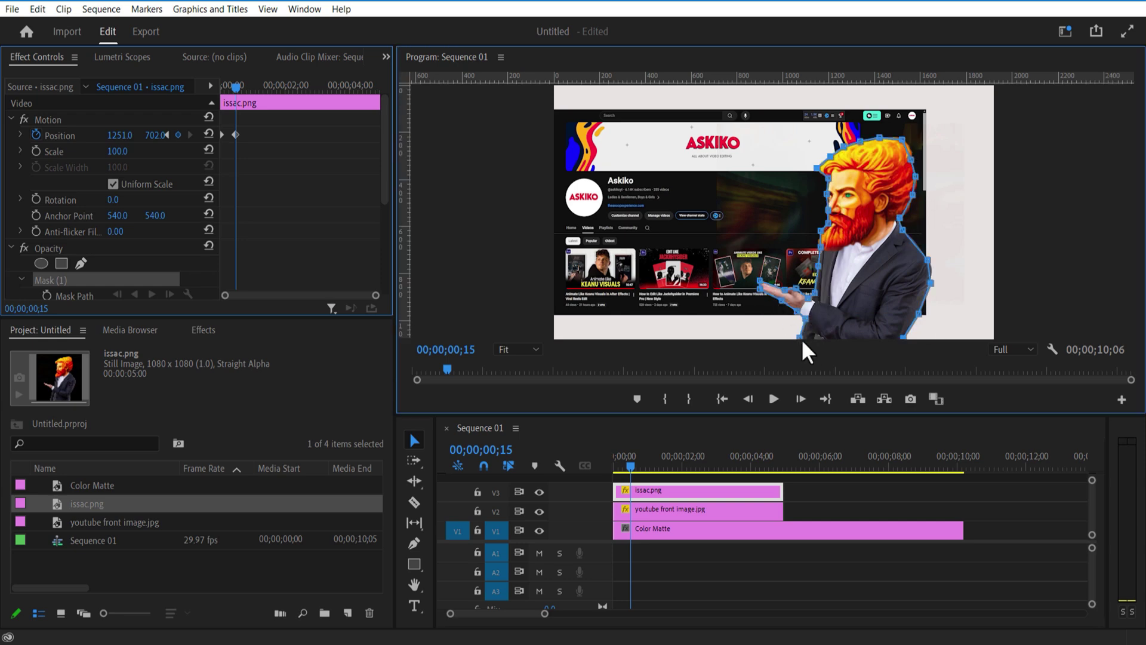
pyautogui.click(654, 576)
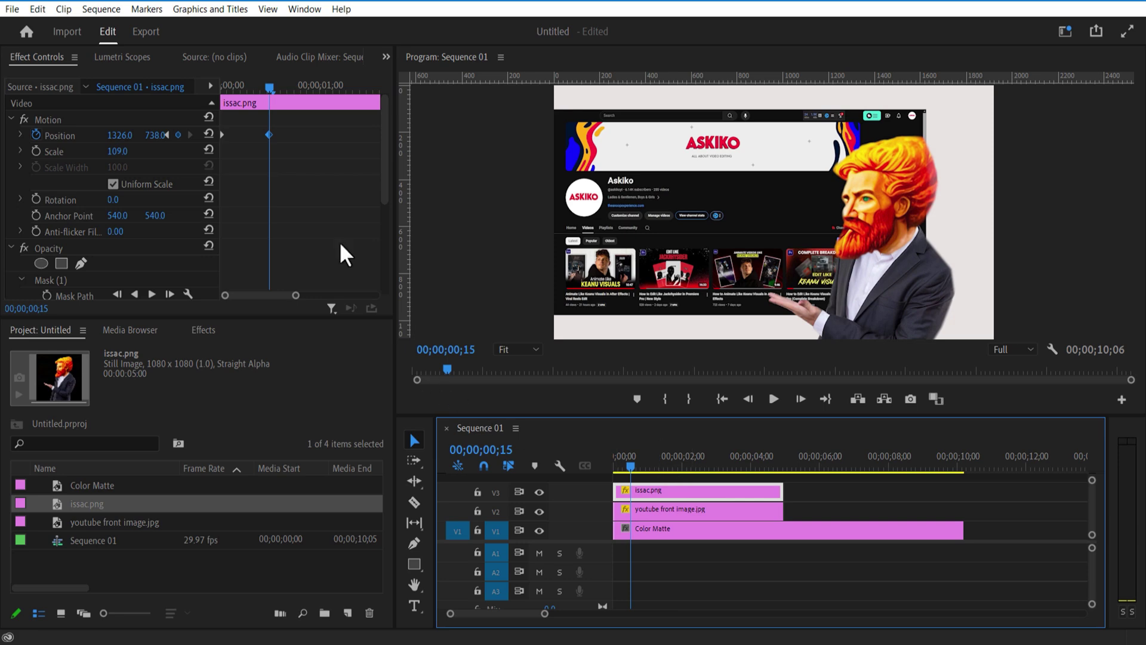
# Step: Ease both Position keyframes of issac.png, shape the velocity curve to start fast and slow down, and preview the motion
pyautogui.click(276, 127)
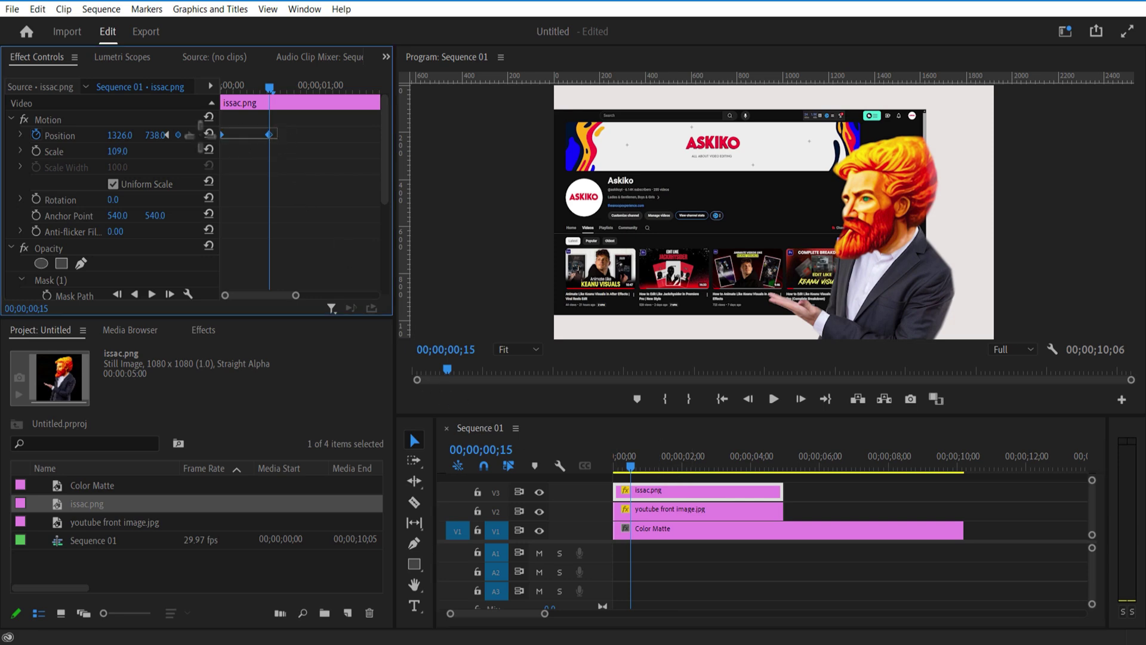
pyautogui.click(19, 135)
pyautogui.moveTo(268, 148); pyautogui.dragTo(222, 169)
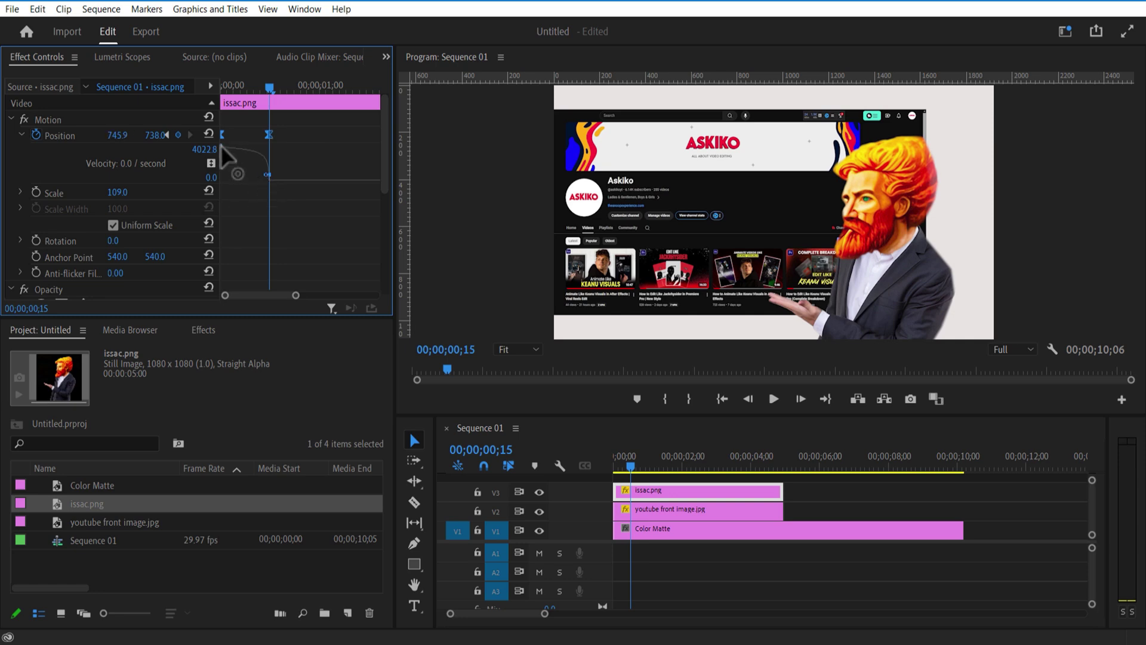
pyautogui.moveTo(255, 85); pyautogui.dragTo(202, 120)
pyautogui.click(774, 399)
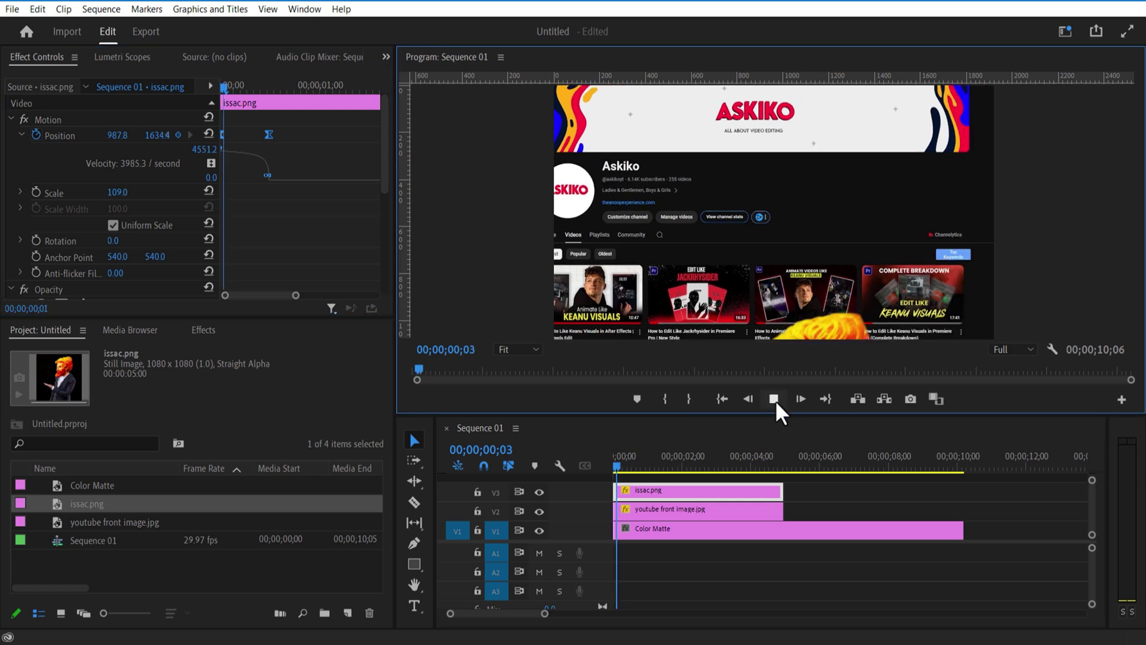
pyautogui.click(777, 401)
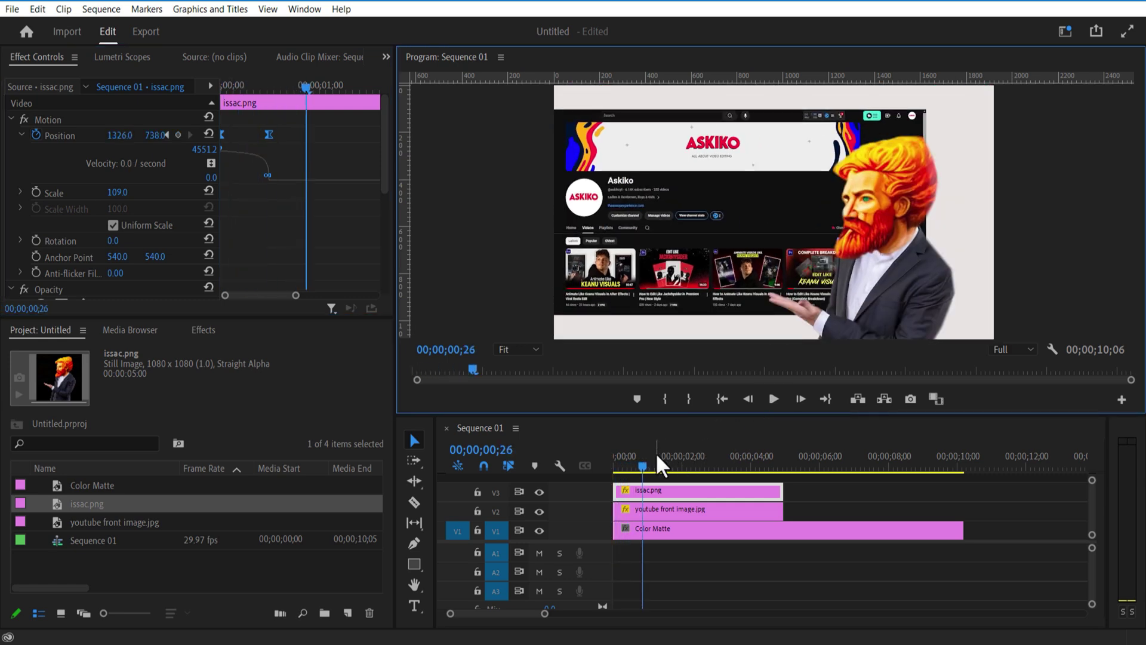
# Step: Add a Position keyframe for issac.png at 00;00;00;16, holding it at 1326, 738
pyautogui.moveTo(292, 91); pyautogui.dragTo(272, 105)
pyautogui.moveTo(295, 295); pyautogui.dragTo(281, 295)
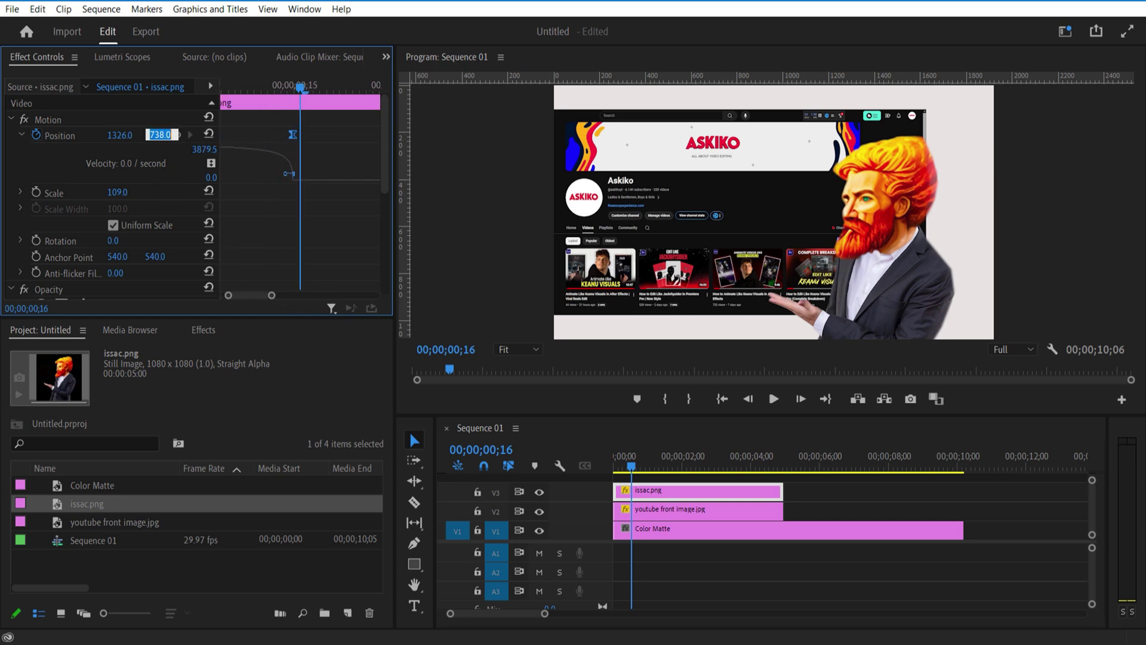
pyautogui.press('Return')
pyautogui.click(179, 134)
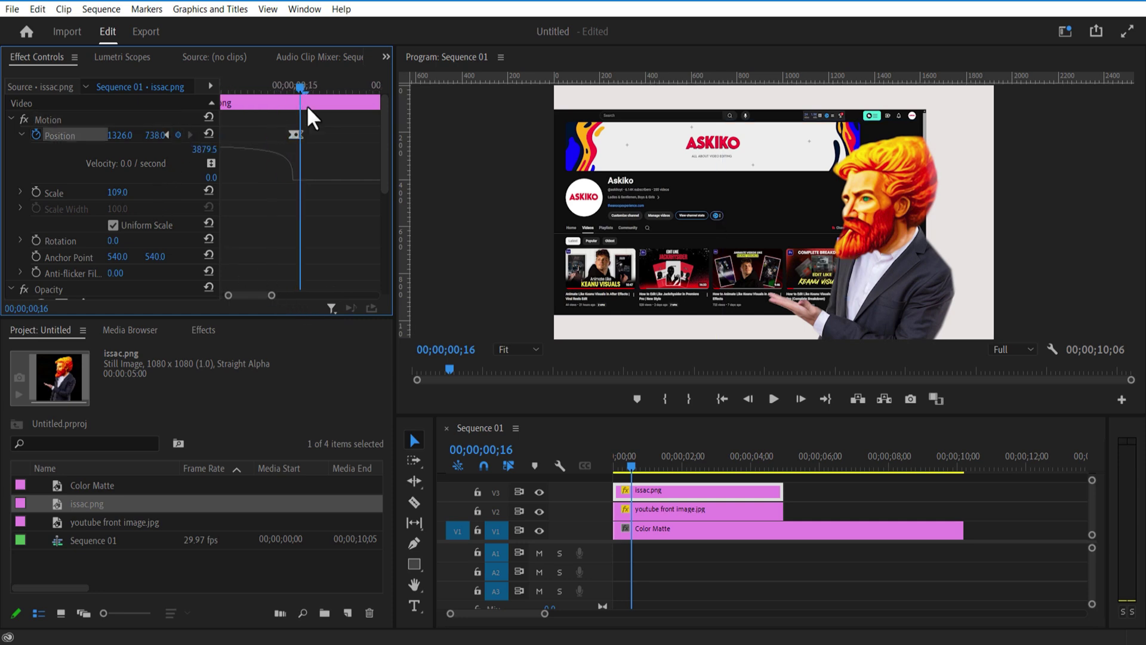
# Step: Keyframe small position shifts of issac.png in alternating directions from 00;00;00;20 onward to imitate a wiggle
pyautogui.moveTo(307, 88); pyautogui.dragTo(327, 96)
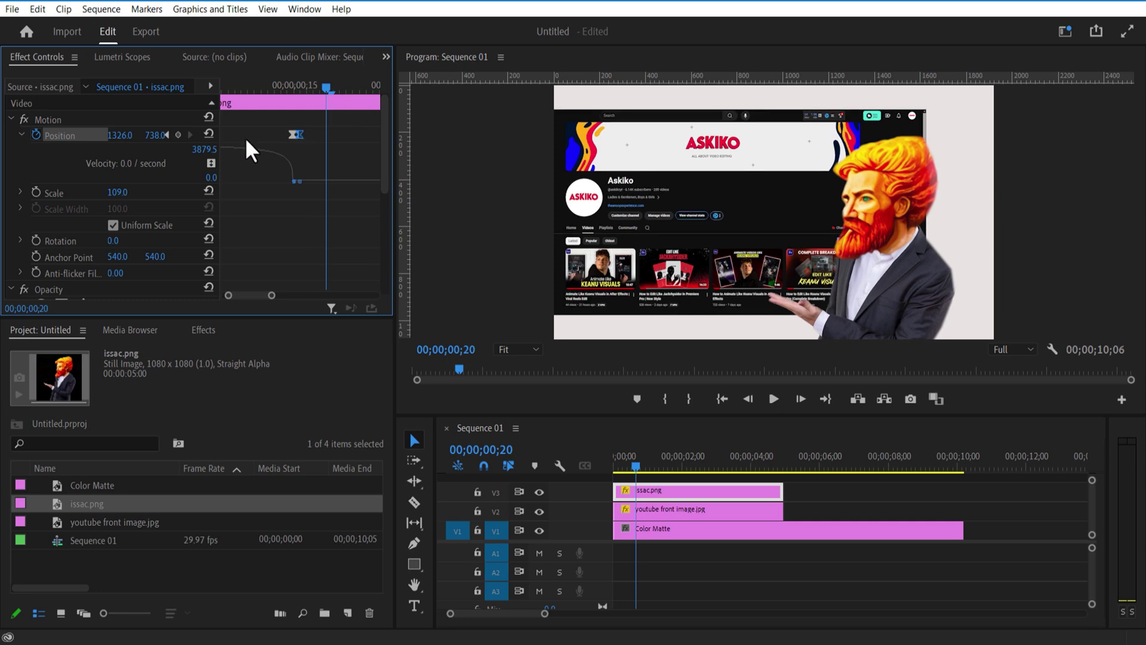
pyautogui.moveTo(145, 139)
pyautogui.mouseDown()
pyautogui.moveTo(162, 136)
pyautogui.moveTo(131, 135)
pyautogui.mouseUp()
pyautogui.hotkey('ctrl', 'z')
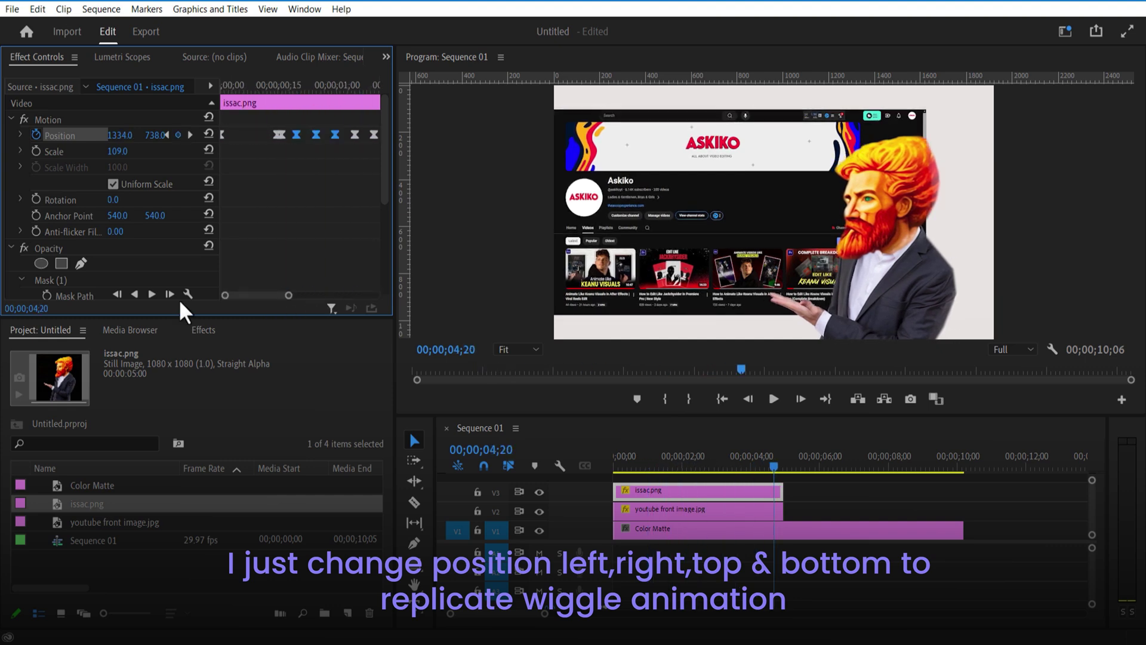
# Step: Play the sequence from the start to review the slide-in and wiggle of issac.png
pyautogui.moveTo(316, 89); pyautogui.dragTo(228, 91)
pyautogui.click(775, 403)
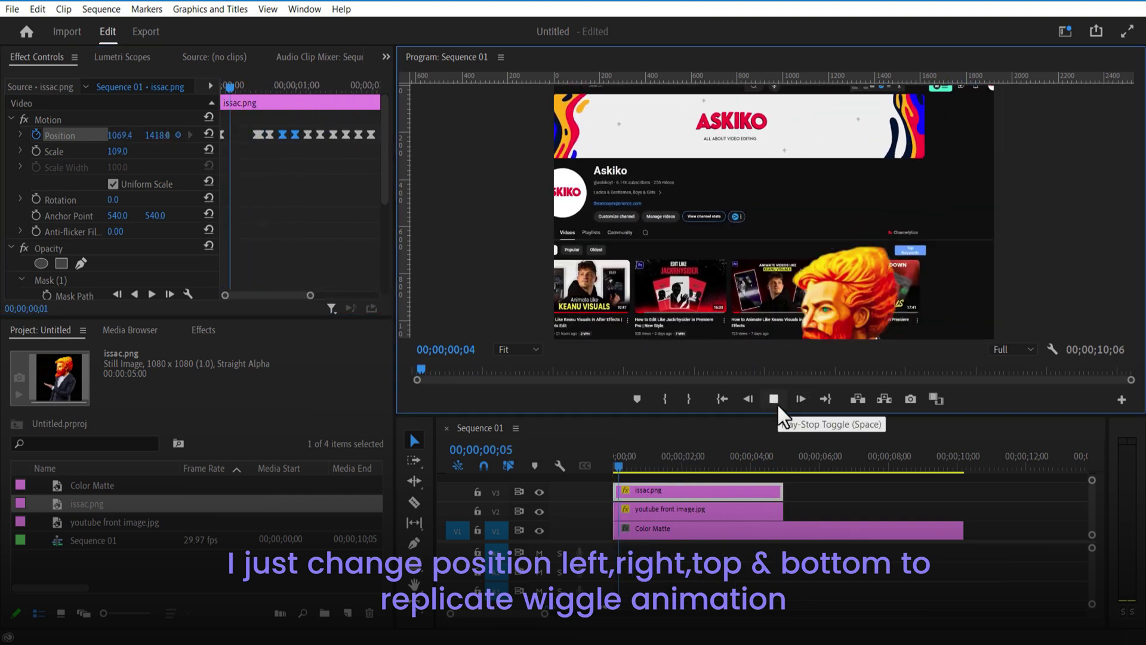
pyautogui.click(774, 399)
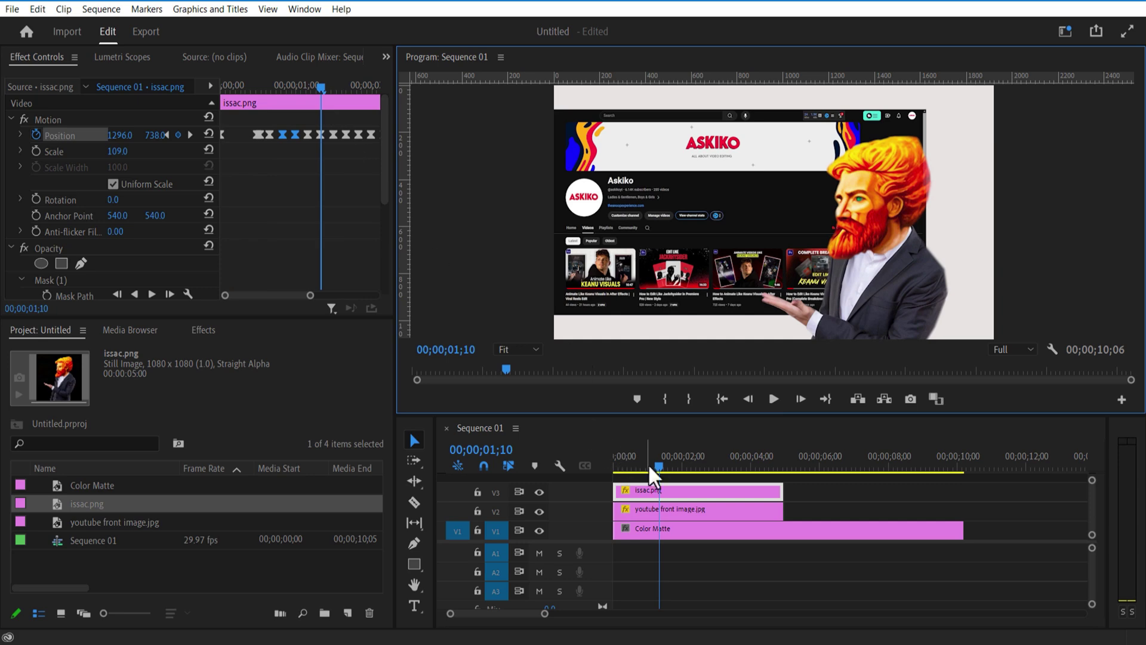
# Step: Add a Position keyframe for youtube front image.jpg at 00;00;00;16, holding it at 667, 540
pyautogui.click(676, 514)
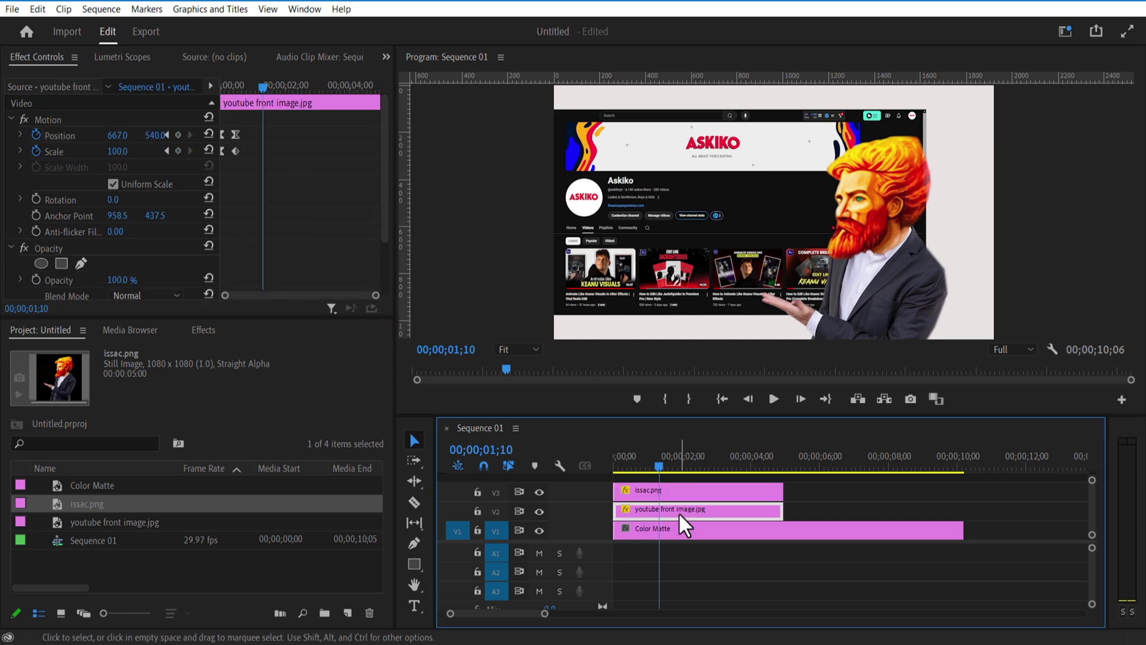
pyautogui.click(262, 88)
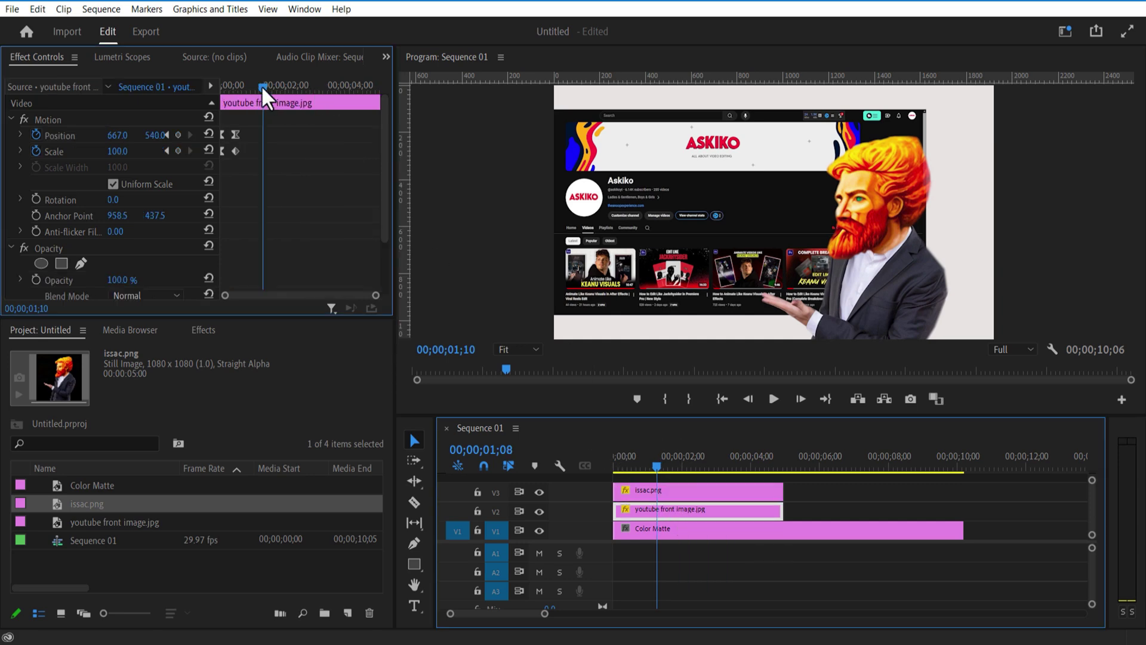
pyautogui.moveTo(260, 85); pyautogui.dragTo(238, 88)
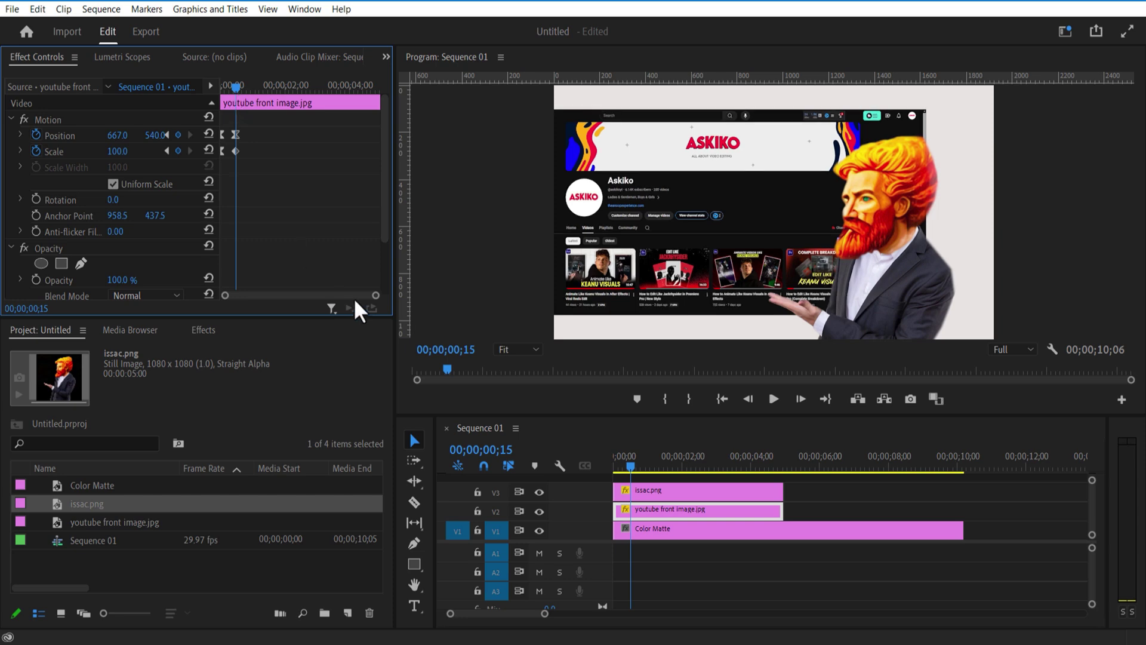
pyautogui.moveTo(375, 296); pyautogui.dragTo(308, 293)
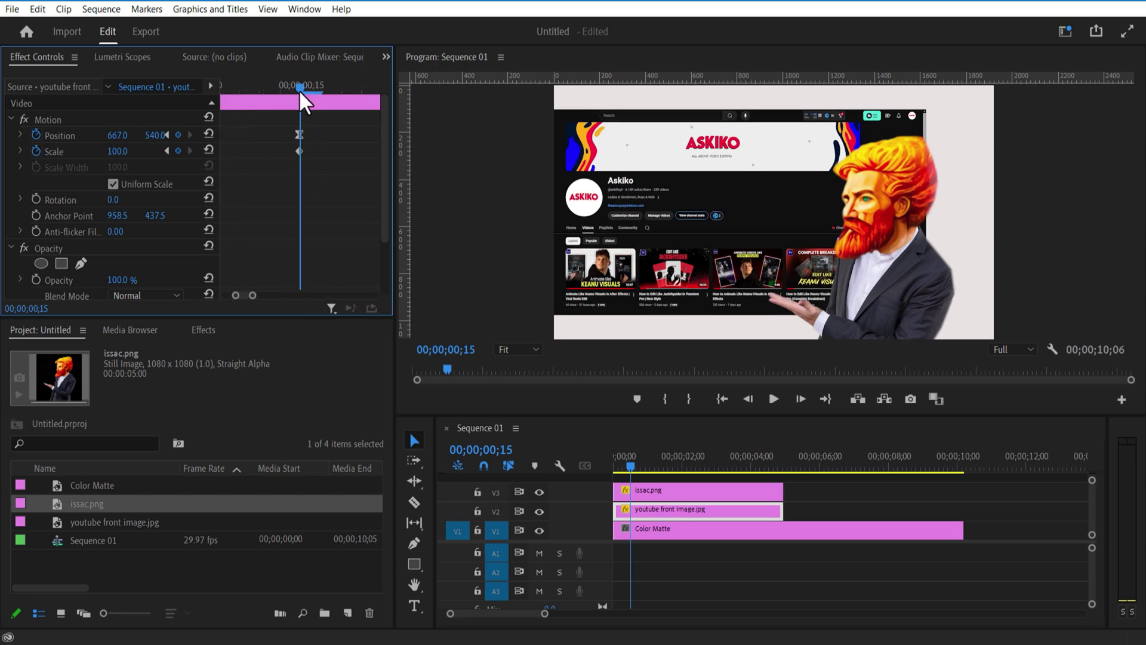
pyautogui.moveTo(301, 91); pyautogui.dragTo(306, 94)
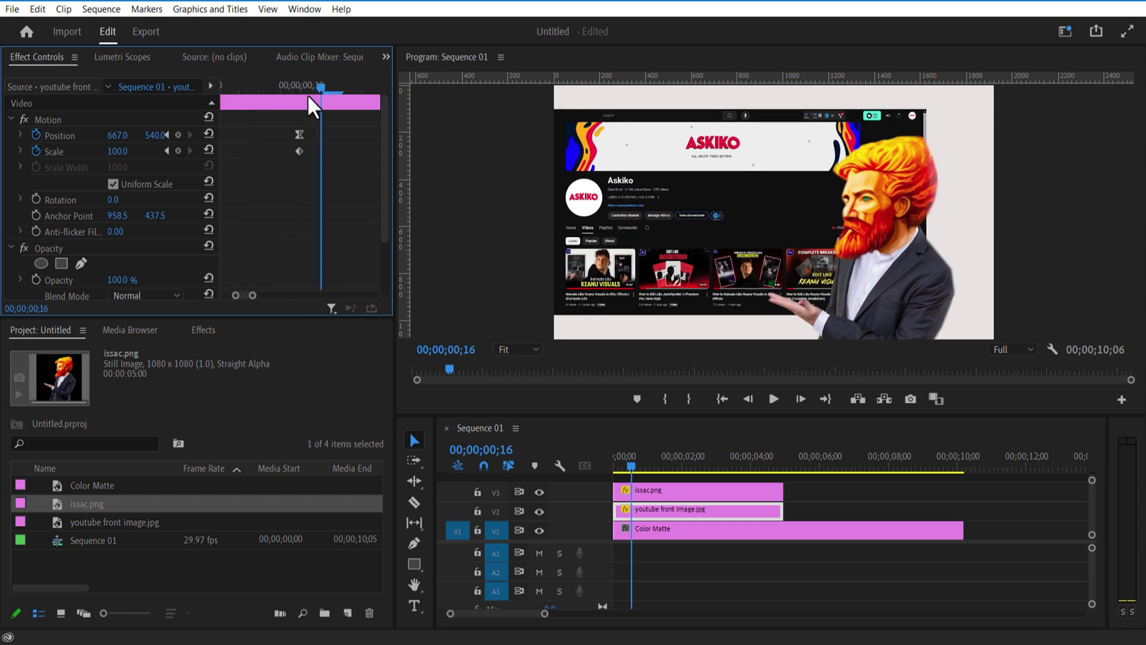
pyautogui.click(177, 135)
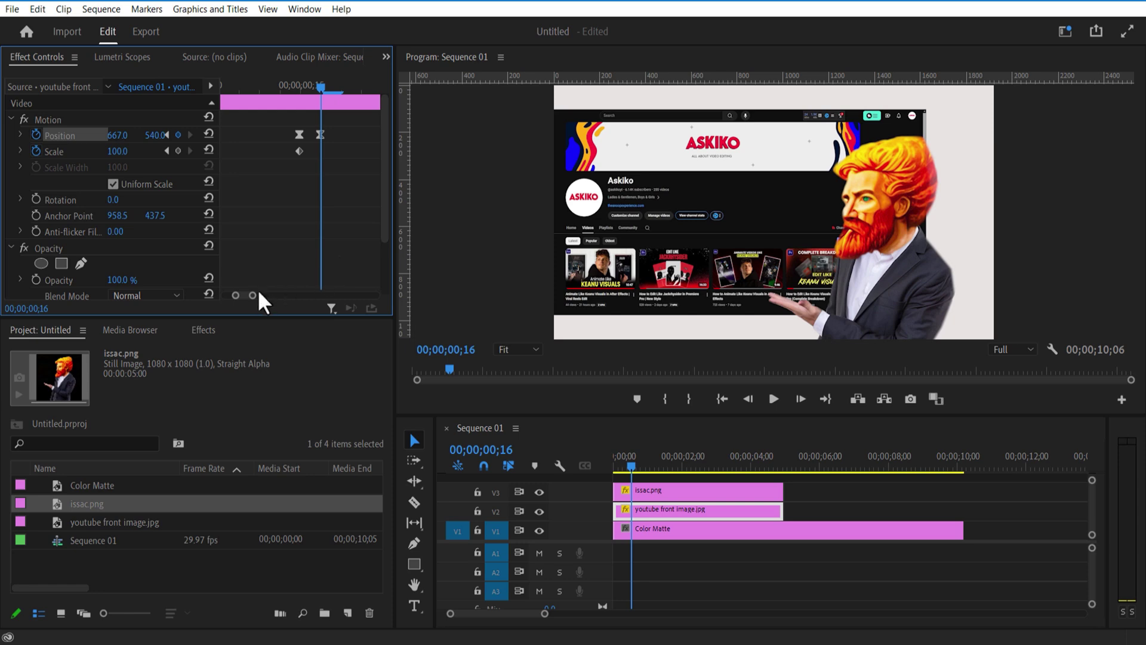
# Step: Keyframe small position shifts of youtube front image.jpg from 00;00;00;21 onward, including 665, 545 at 00;00;01;01, and paste copies of the keyframes
pyautogui.moveTo(256, 293); pyautogui.dragTo(269, 294)
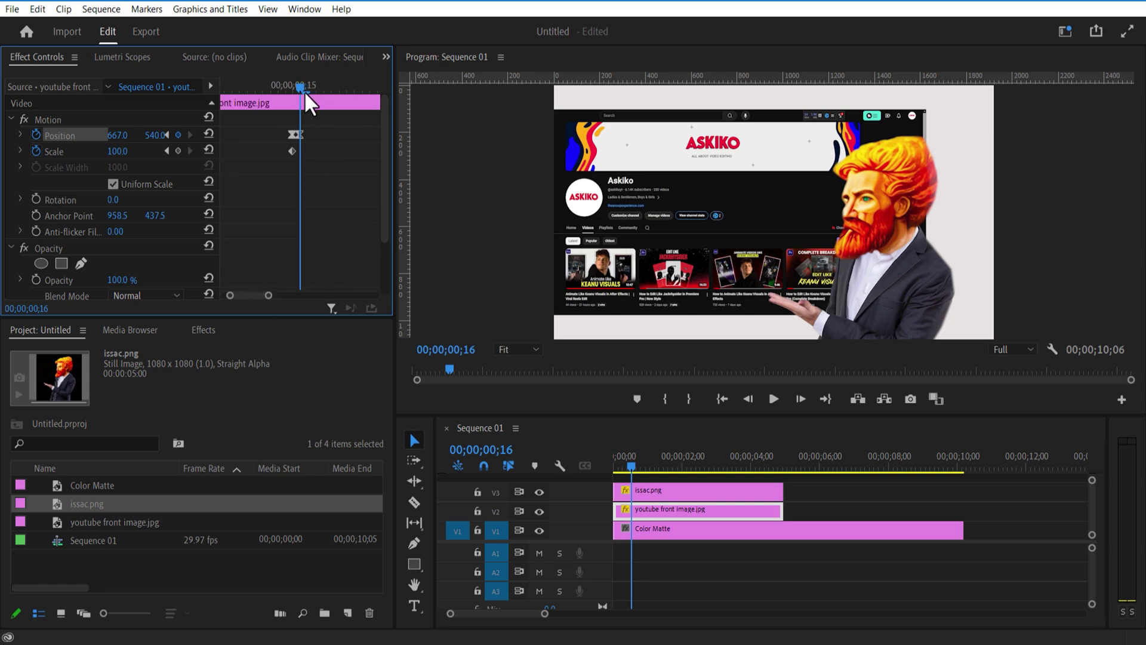
pyautogui.moveTo(304, 91); pyautogui.dragTo(337, 113)
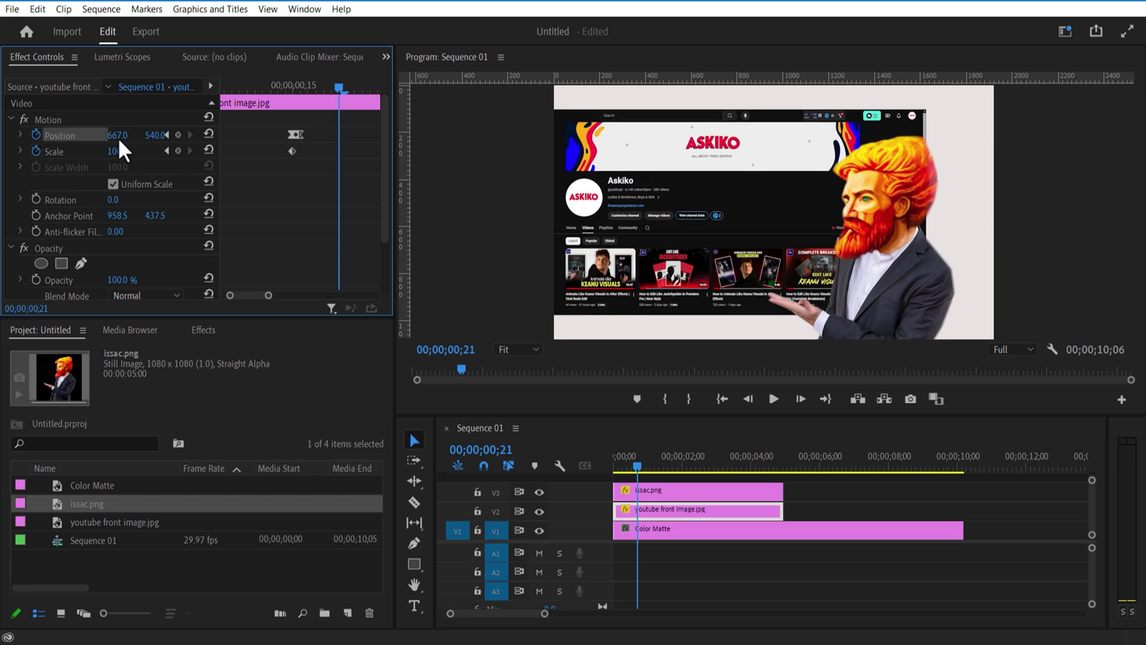
pyautogui.moveTo(117, 135); pyautogui.dragTo(122, 135)
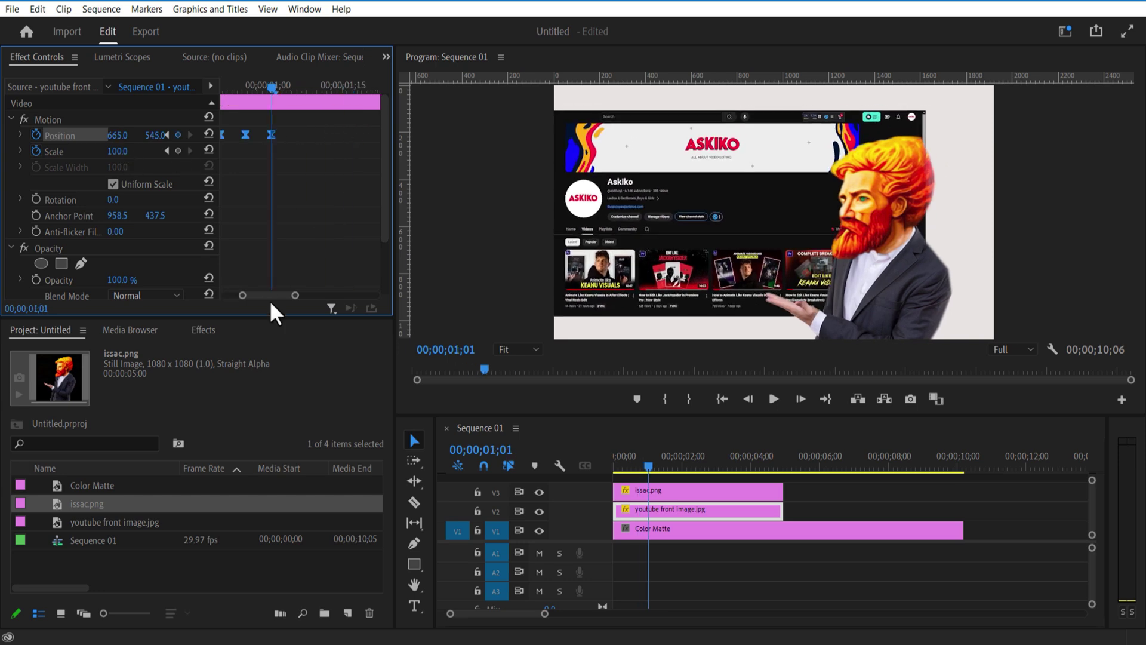
pyautogui.moveTo(295, 295); pyautogui.dragTo(333, 295)
pyautogui.hotkey('ctrl', 'v')
pyautogui.moveTo(271, 88)
pyautogui.mouseDown()
pyautogui.moveTo(355, 87)
pyautogui.moveTo(240, 88)
pyautogui.moveTo(262, 88)
pyautogui.mouseUp()
pyautogui.click(358, 135)
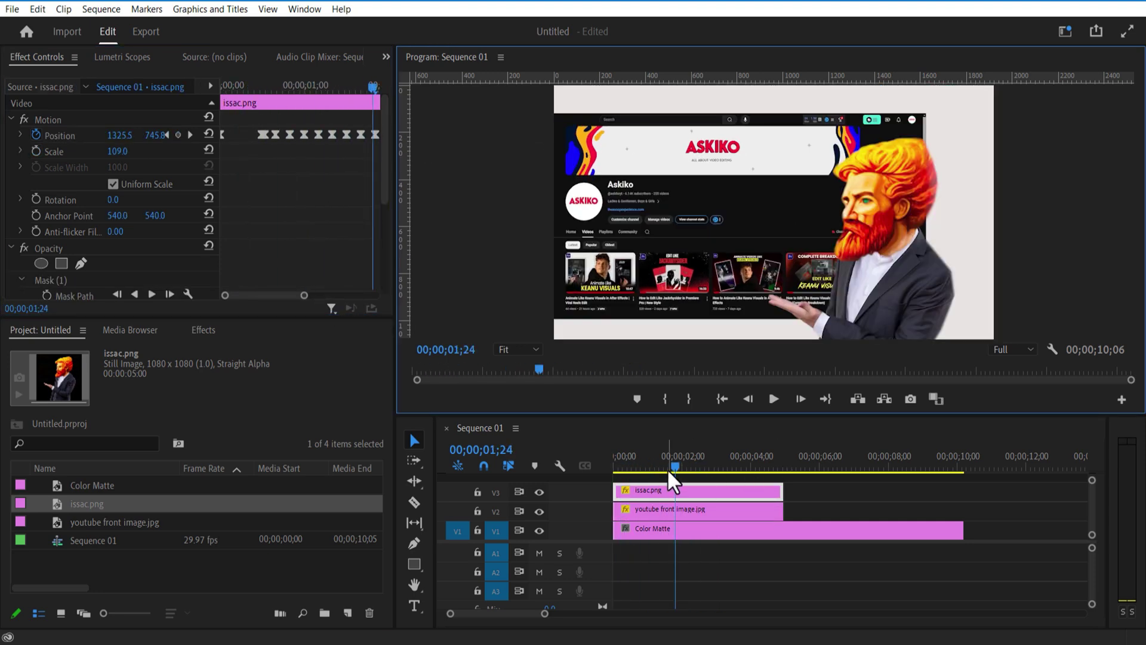
# Step: Import the five footagecrate lightning and static clips and select the 4K super lightning clip in the project
pyautogui.moveTo(668, 468); pyautogui.dragTo(661, 468)
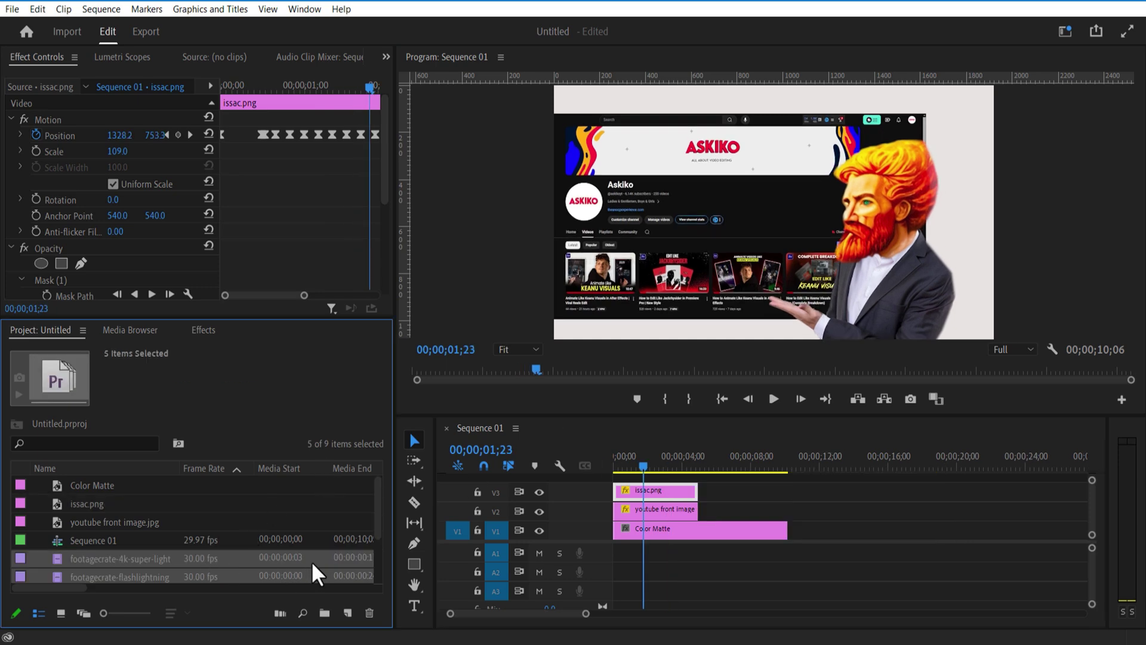
pyautogui.click(251, 526)
pyautogui.scroll(-3, 193, 546)
pyautogui.click(199, 542)
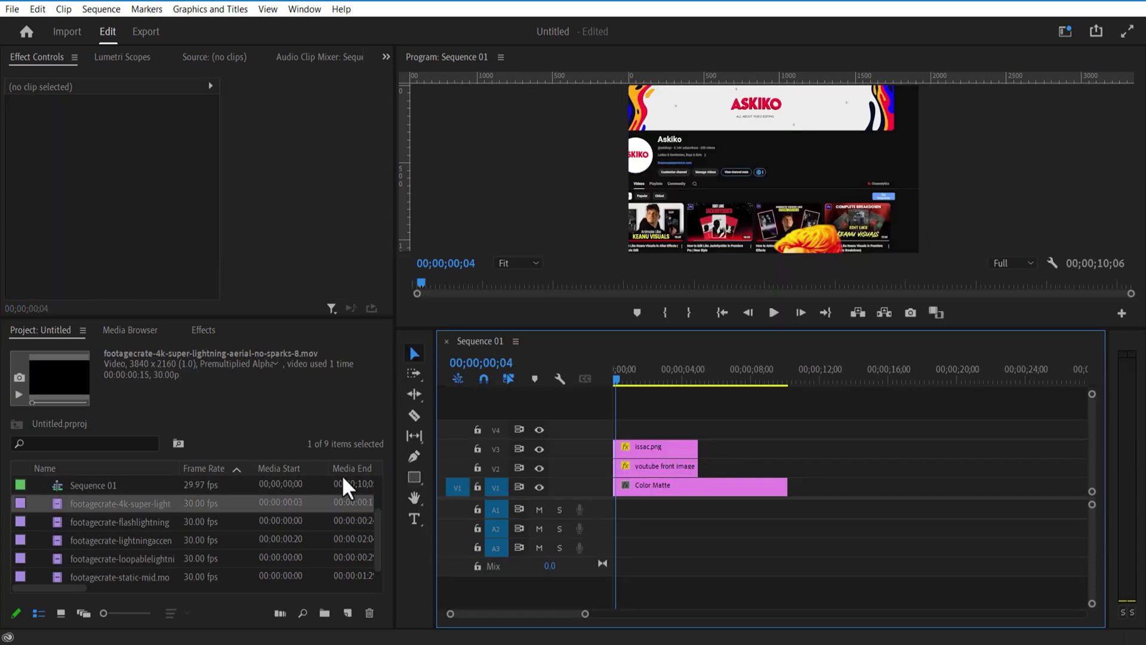
# Step: Add the text ONLY over the YouTube page and centre it horizontally and vertically in the frame
pyautogui.click(415, 519)
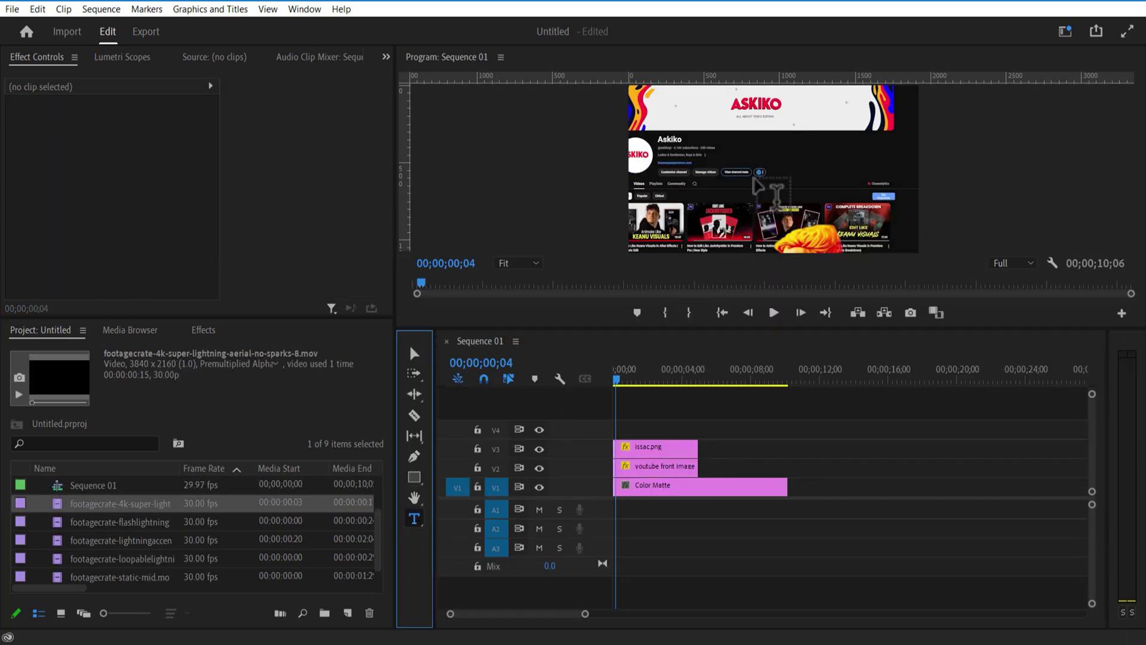
pyautogui.click(722, 181)
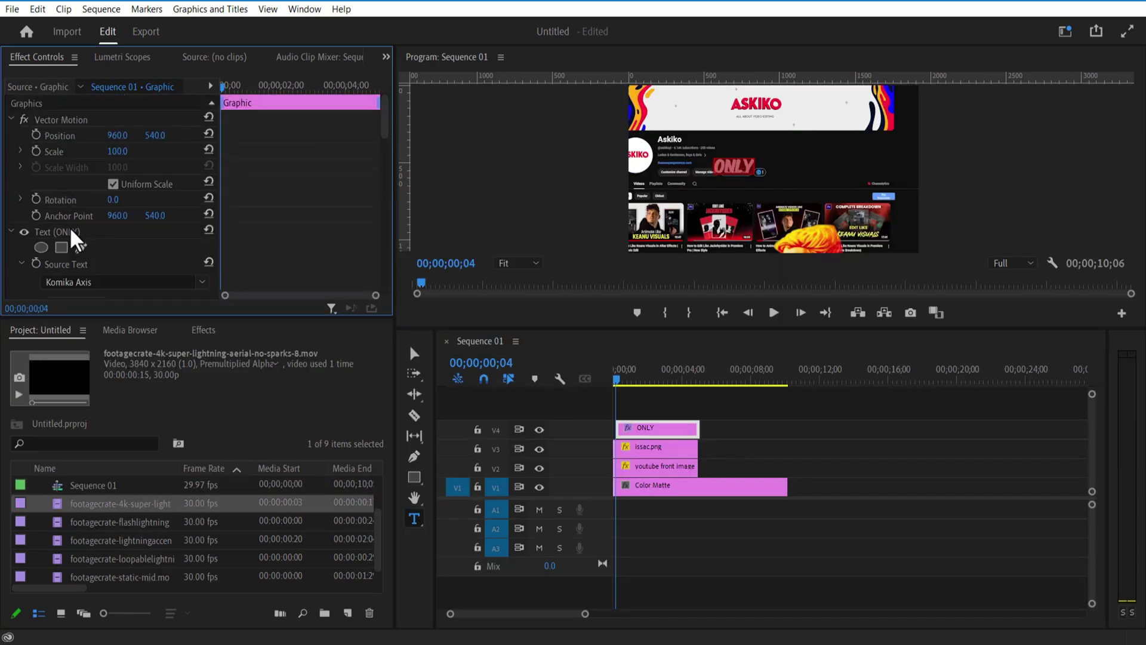
pyautogui.click(71, 235)
pyautogui.click(304, 9)
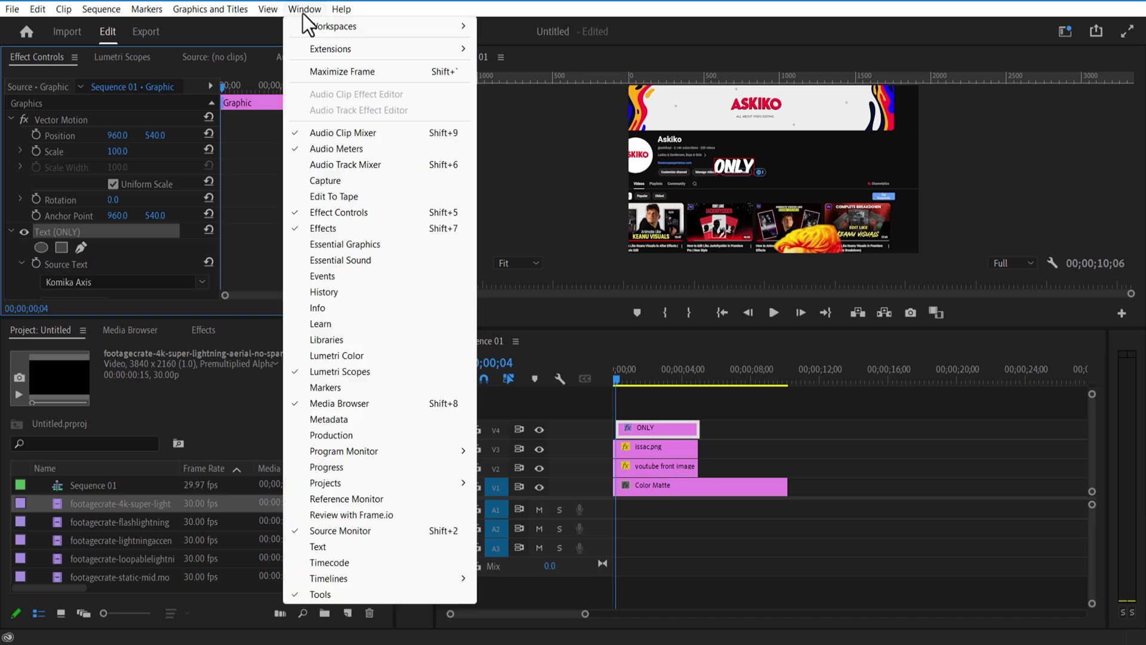
pyautogui.click(334, 244)
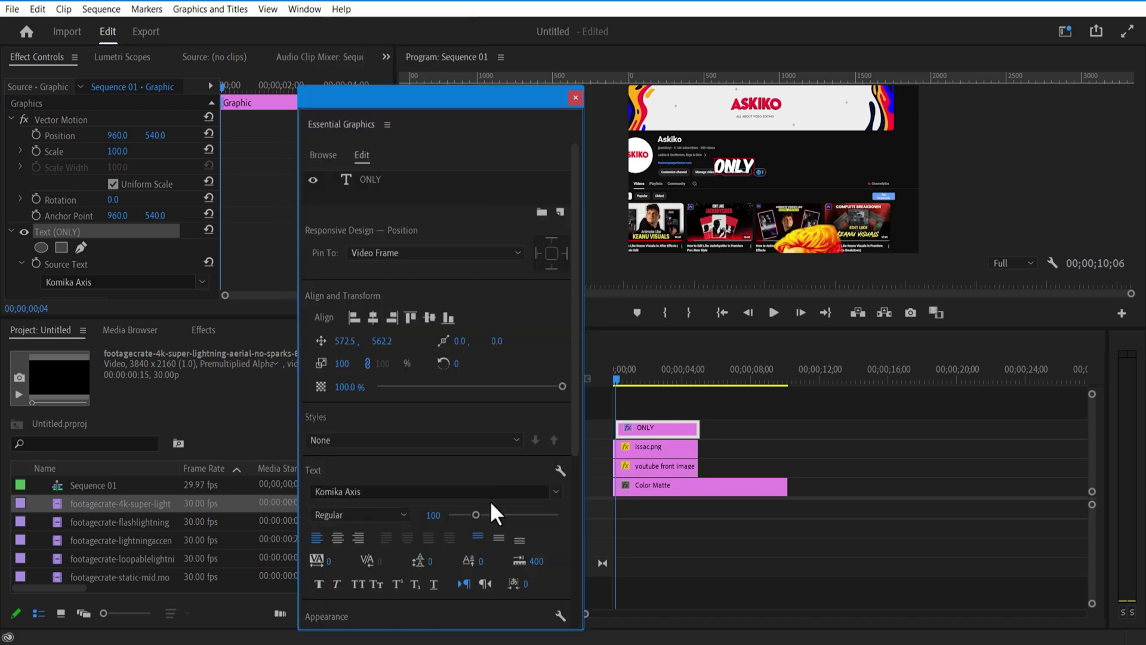
pyautogui.click(379, 177)
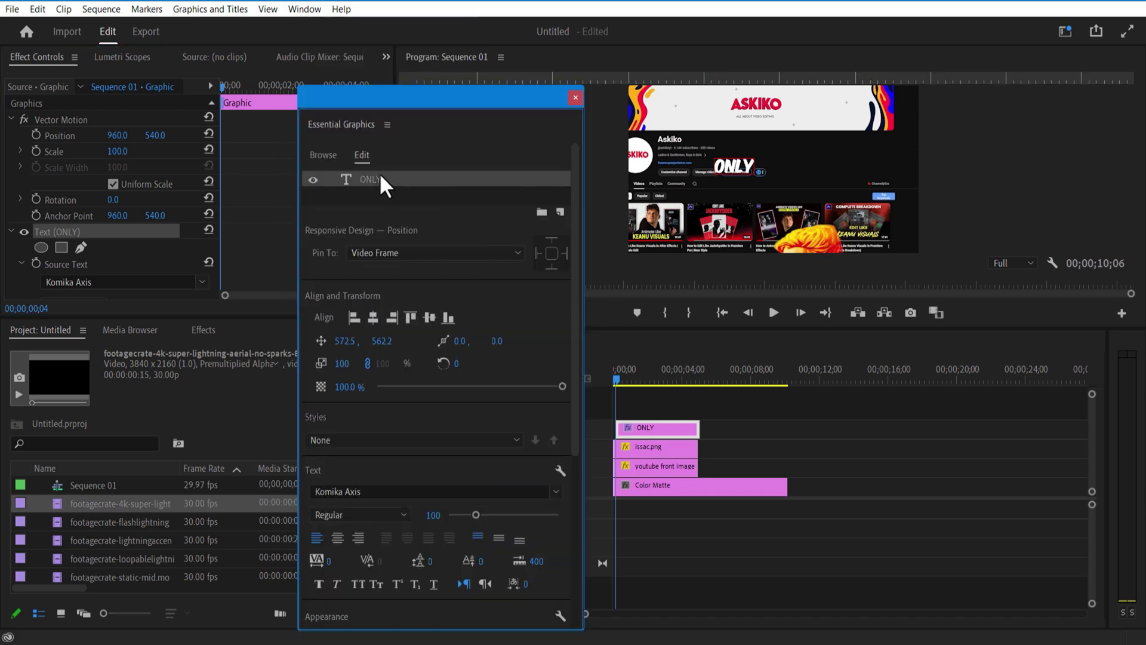
pyautogui.click(372, 316)
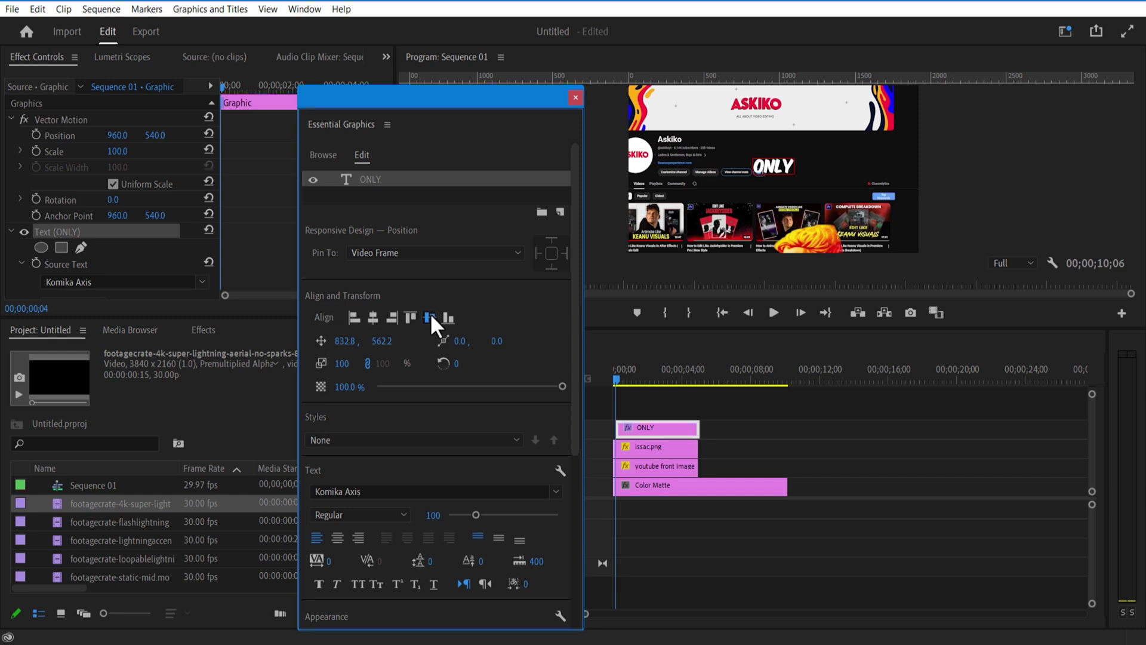
pyautogui.click(430, 317)
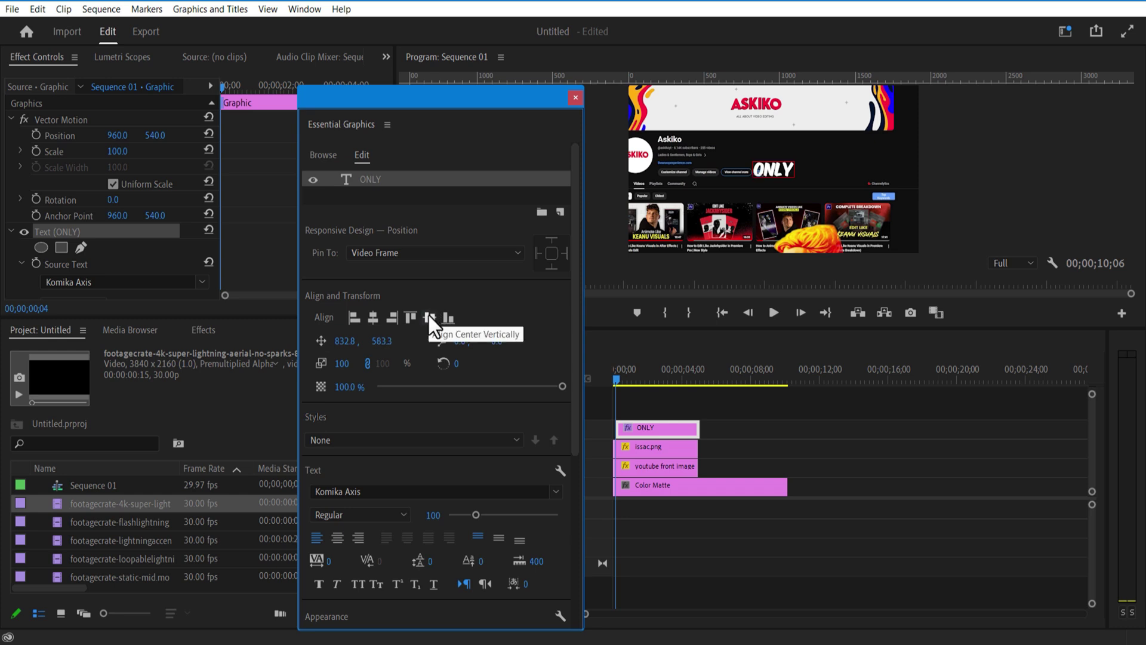
# Step: Give the ONLY text a near-black (040404) outer stroke
pyautogui.scroll(-3, 417, 407)
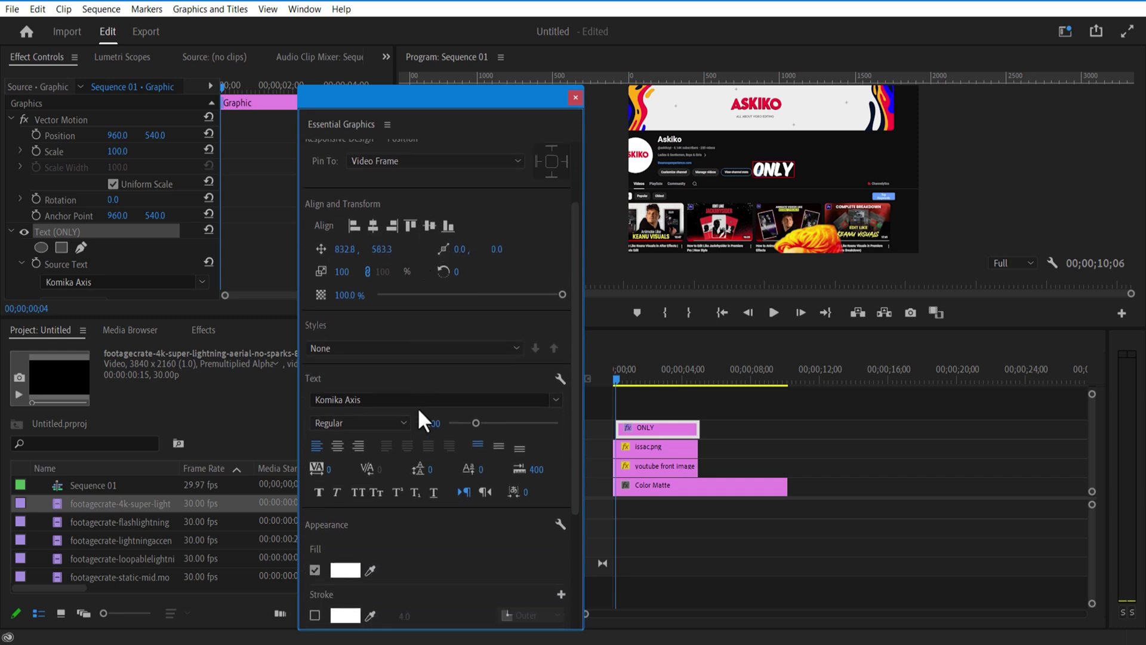
pyautogui.scroll(-2, 417, 407)
pyautogui.click(315, 568)
pyautogui.click(340, 568)
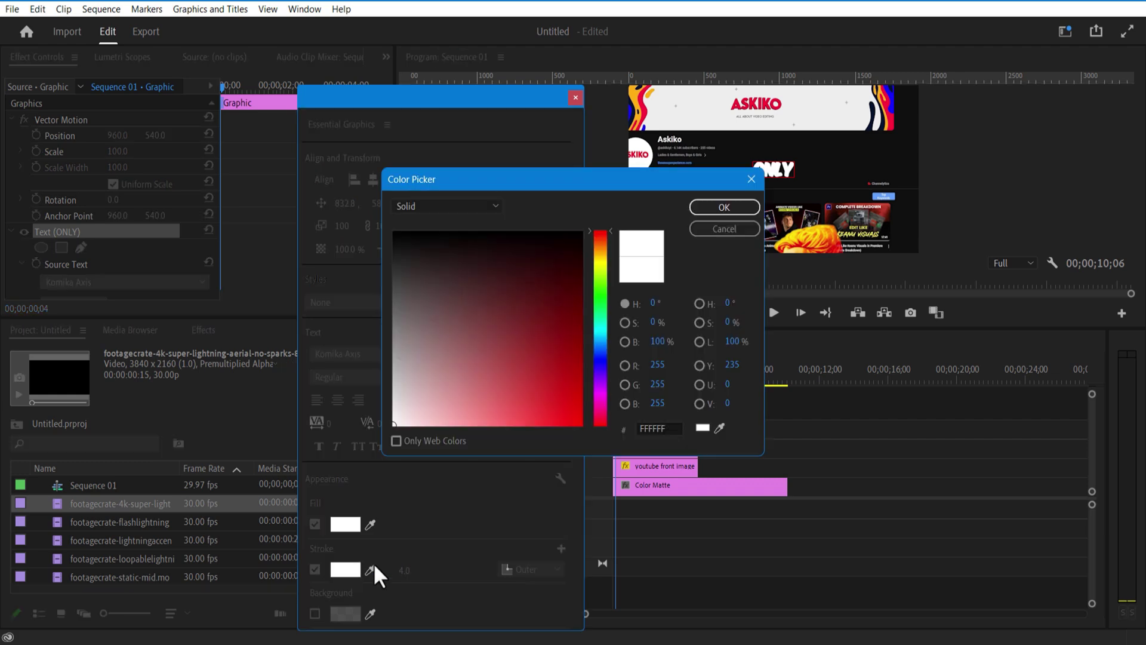
pyautogui.click(395, 233)
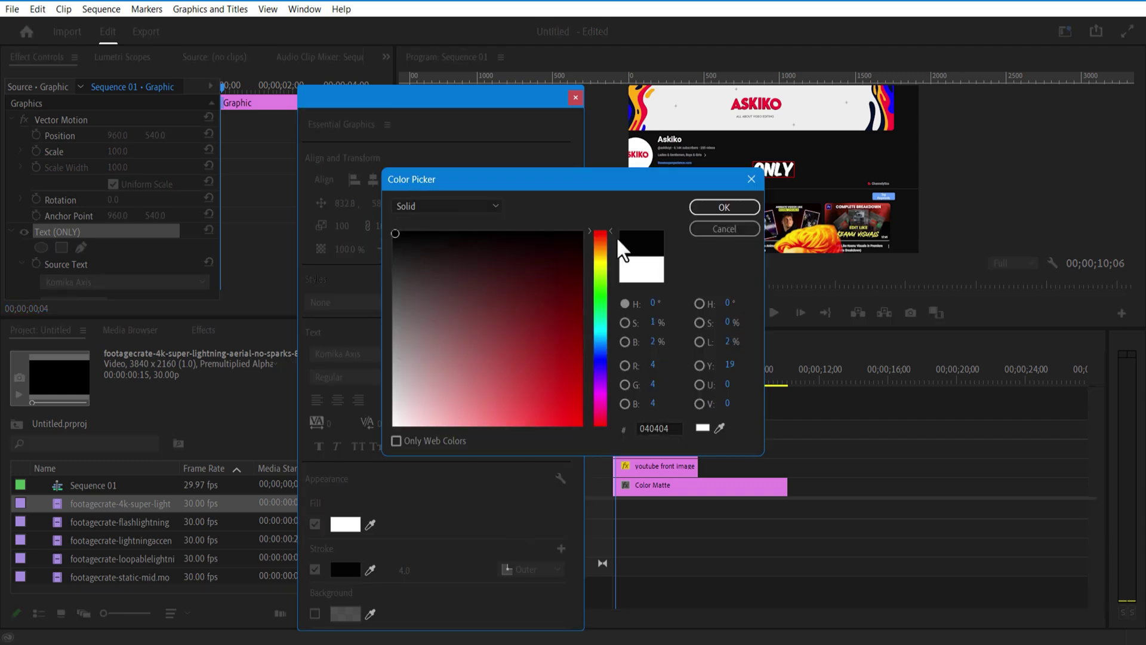
pyautogui.click(697, 227)
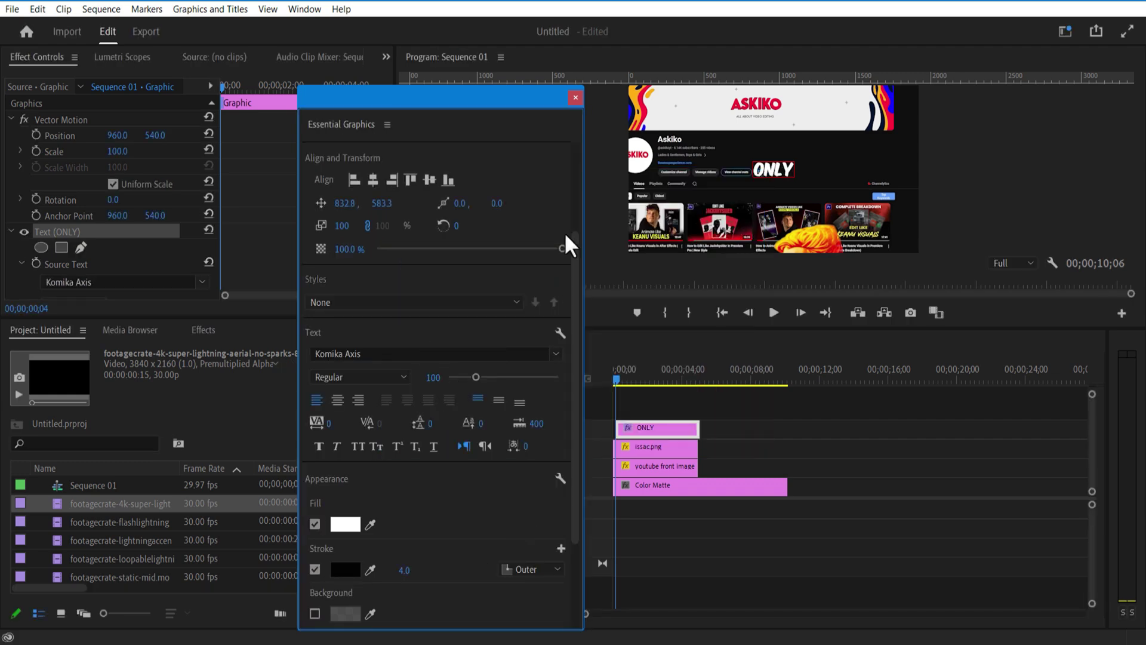
pyautogui.click(575, 97)
# Step: Move the ONLY text clip to the sequence start and split it into short pieces about five frames long
pyautogui.moveTo(652, 432); pyautogui.dragTo(640, 433)
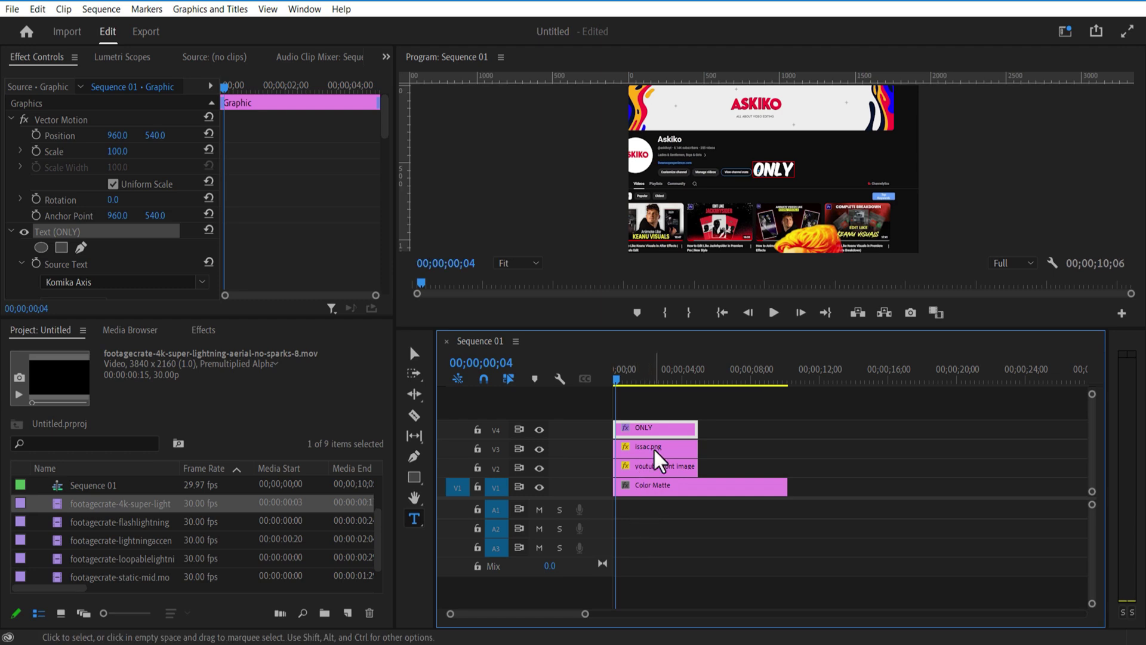
pyautogui.moveTo(617, 378); pyautogui.dragTo(613, 380)
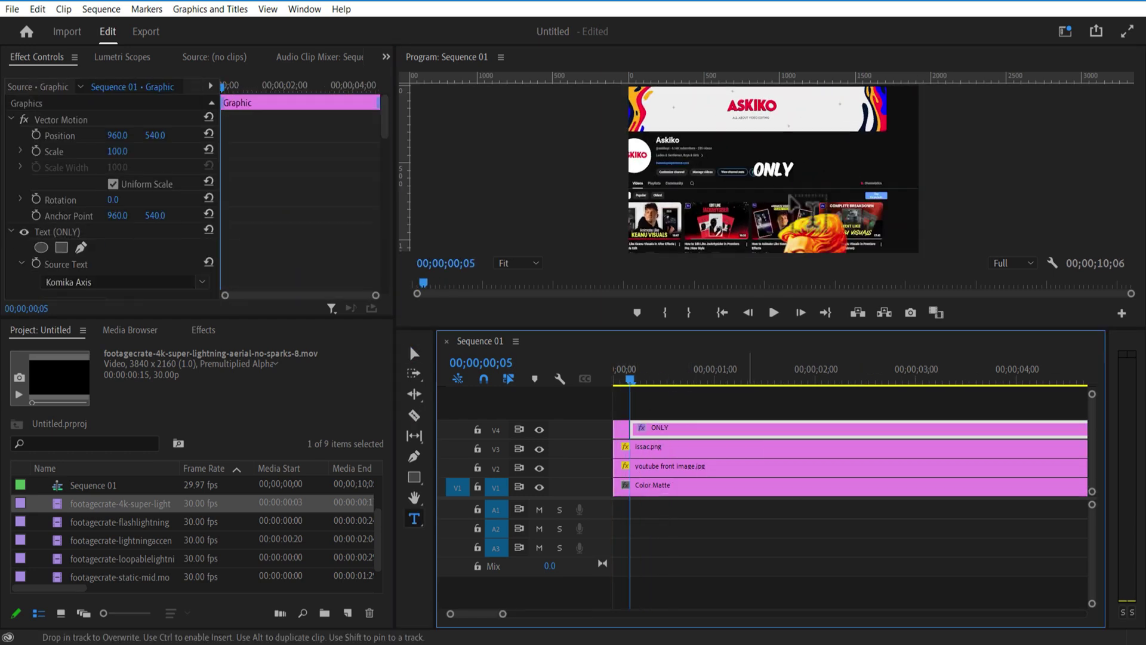
pyautogui.press('v')
pyautogui.moveTo(631, 378); pyautogui.dragTo(684, 382)
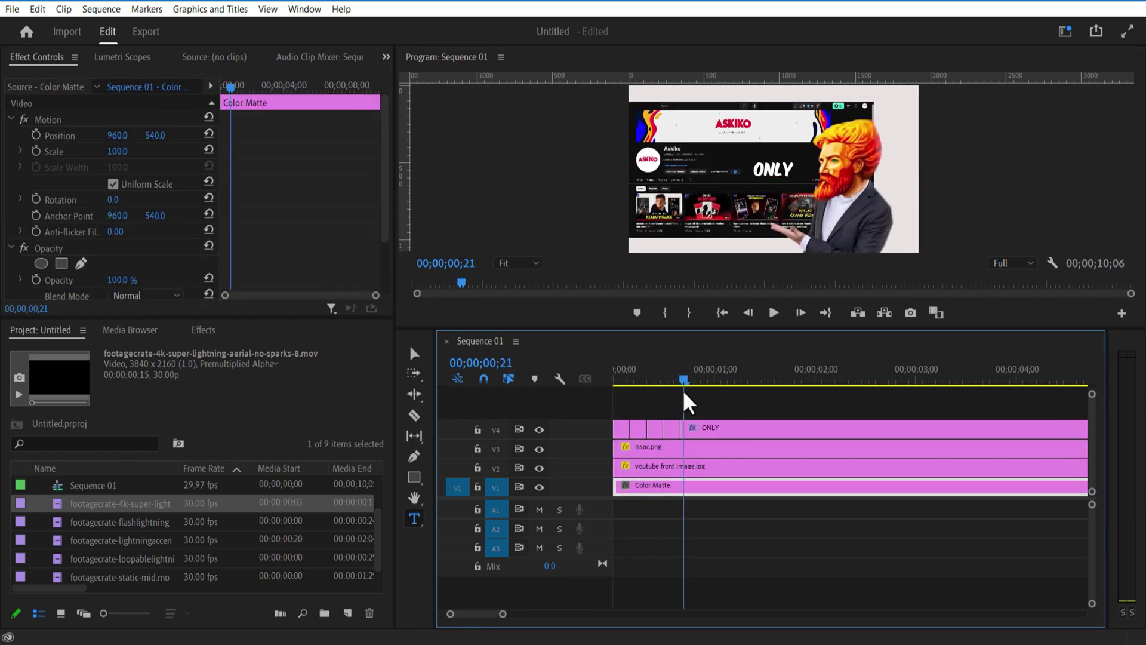
# Step: Replace the text of the short pieces with single words such as I, MADE and VIDEOS, and shift the remaining ONLY clip further along the timeline
pyautogui.doubleClick(780, 162)
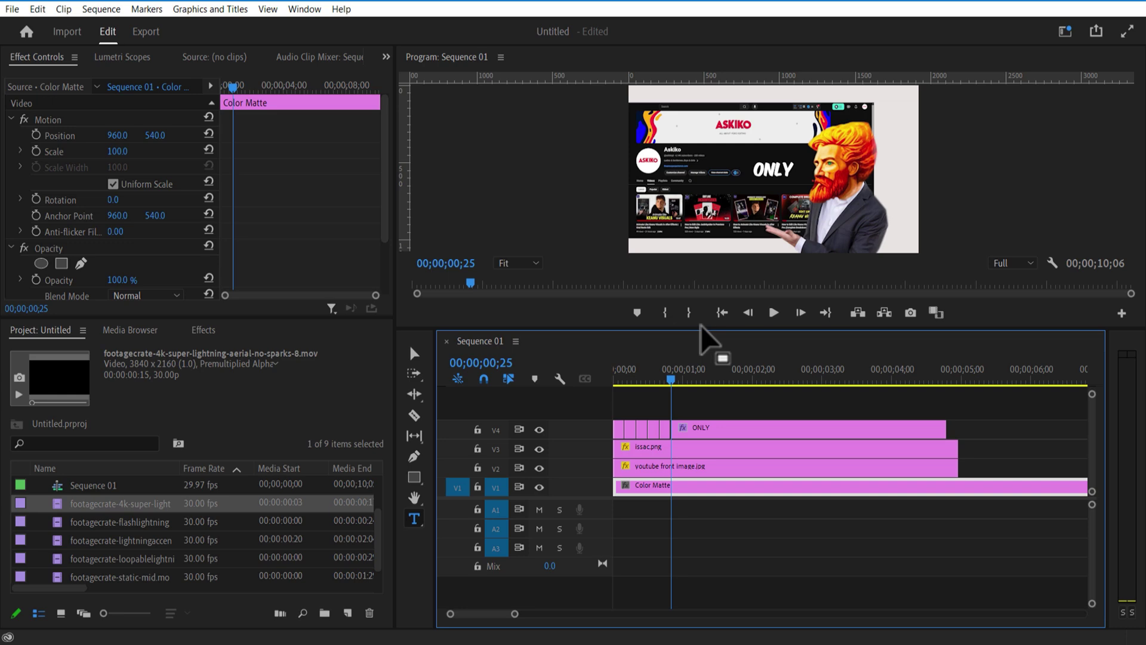
pyautogui.moveTo(699, 328); pyautogui.dragTo(699, 393)
pyautogui.moveTo(686, 462); pyautogui.dragTo(613, 446)
pyautogui.click(619, 463)
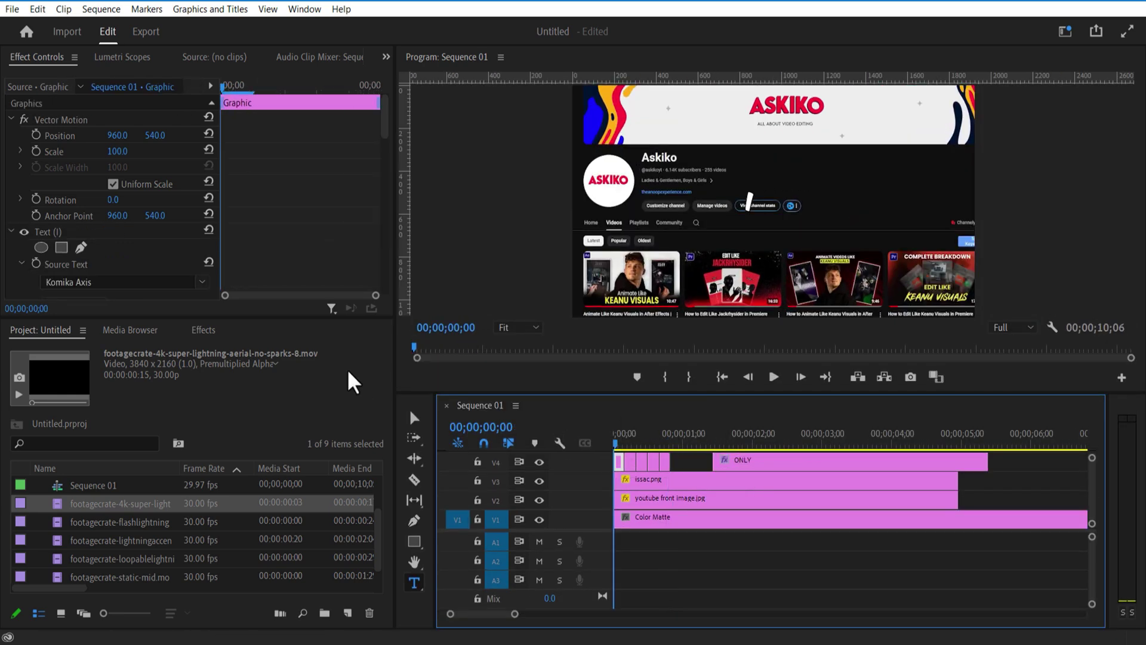
# Step: Keyframe the Scale of the first text piece, I, to grow from nothing at its start to 100 at 00;00;00;03
pyautogui.click(36, 151)
pyautogui.moveTo(115, 151); pyautogui.dragTo(57, 151)
pyautogui.moveTo(615, 443); pyautogui.dragTo(621, 445)
pyautogui.click(117, 151)
pyautogui.write('110')
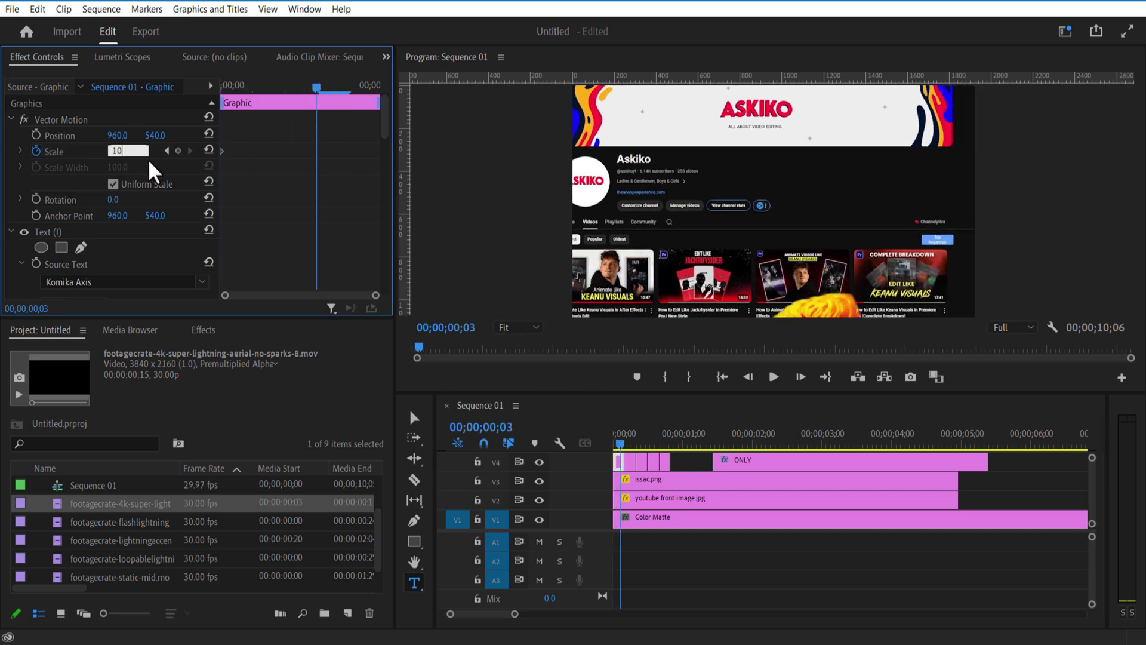
pyautogui.write('0')
pyautogui.press('Return')
# Step: Apply the same growing Scale keyframes to the other word pieces, MADE through VIDEOS, and preview the text animation from the start
pyautogui.click(628, 458)
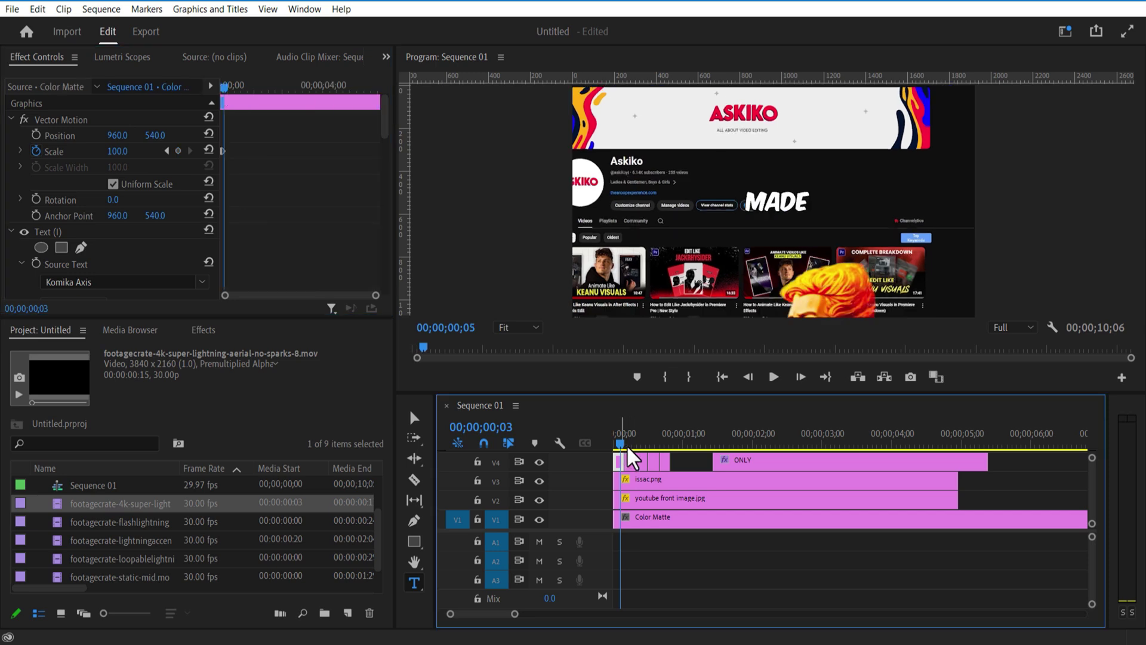
pyautogui.click(630, 461)
pyautogui.click(117, 151)
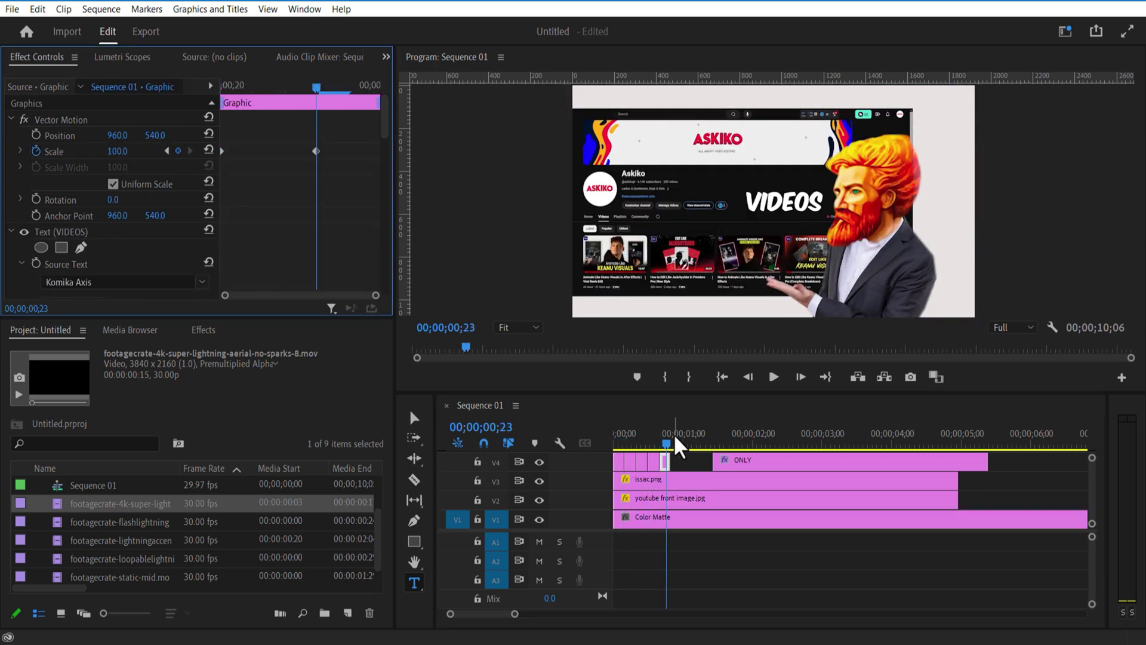
pyautogui.moveTo(672, 436); pyautogui.dragTo(613, 445)
pyautogui.click(768, 386)
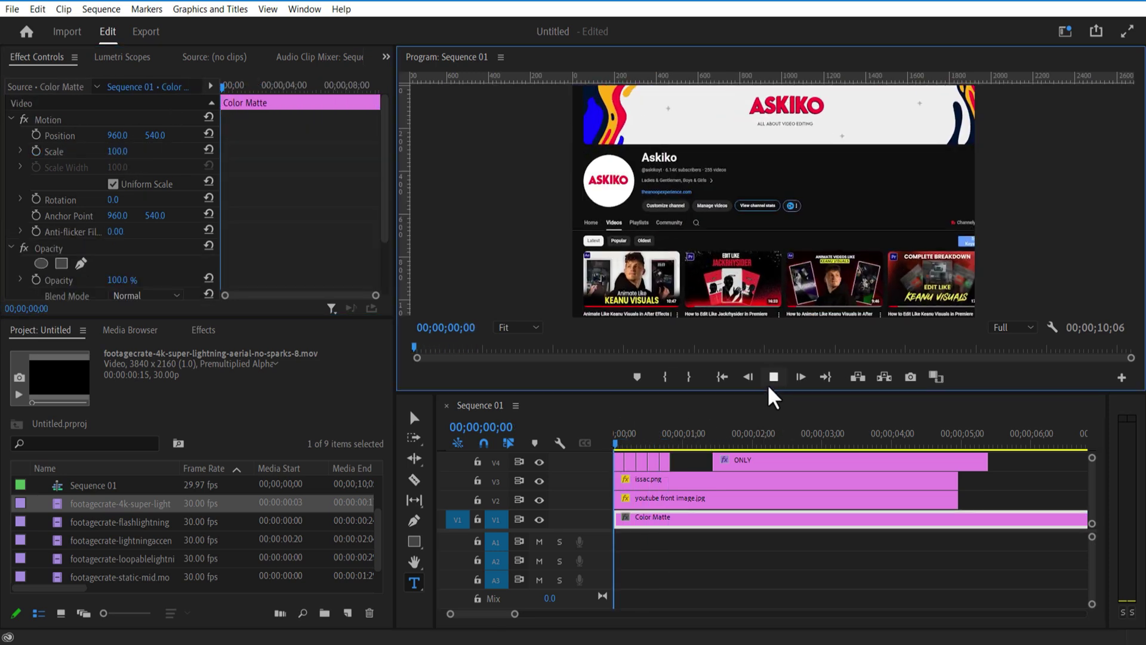
# Step: Keyframe the Scale of the YouTube page clip from 100 at 00;00;00;25 up to 265 at 00;00;01;03
pyautogui.click(671, 442)
pyautogui.click(689, 499)
pyautogui.moveTo(376, 296); pyautogui.dragTo(343, 303)
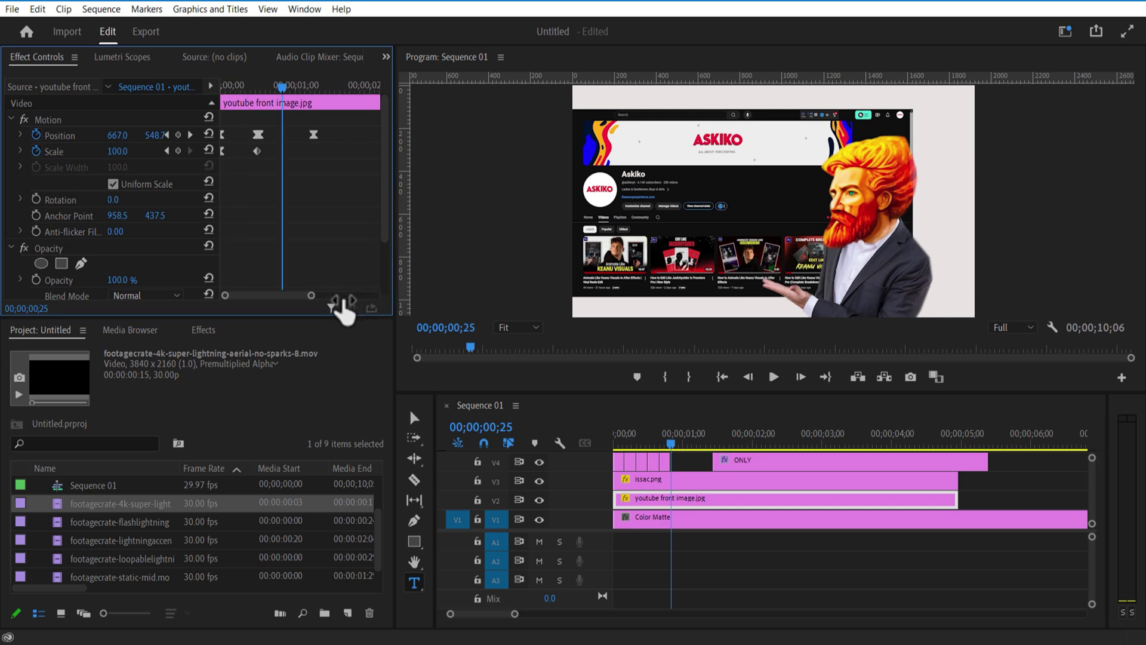
pyautogui.click(178, 151)
pyautogui.moveTo(286, 88); pyautogui.dragTo(308, 99)
pyautogui.moveTo(117, 151); pyautogui.dragTo(216, 151)
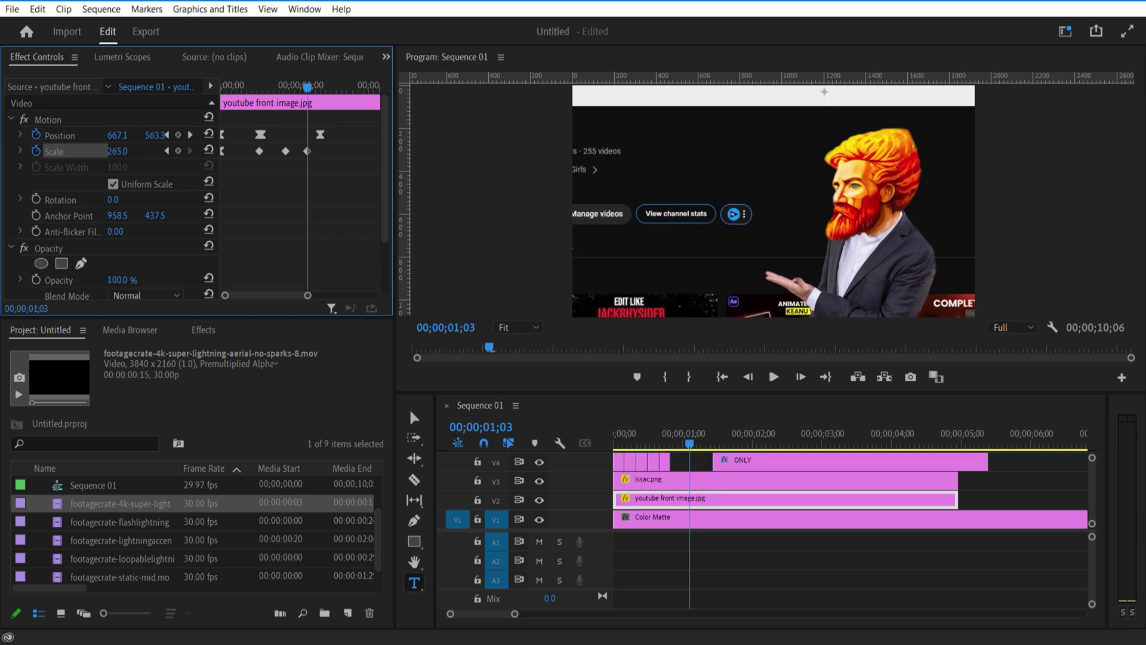
# Step: Try moving the enlarged YouTube page to a horizontal Position of 1525.1, and delete the clip's Position keyframes beyond 00;00;00;25
pyautogui.moveTo(310, 96); pyautogui.dragTo(256, 98)
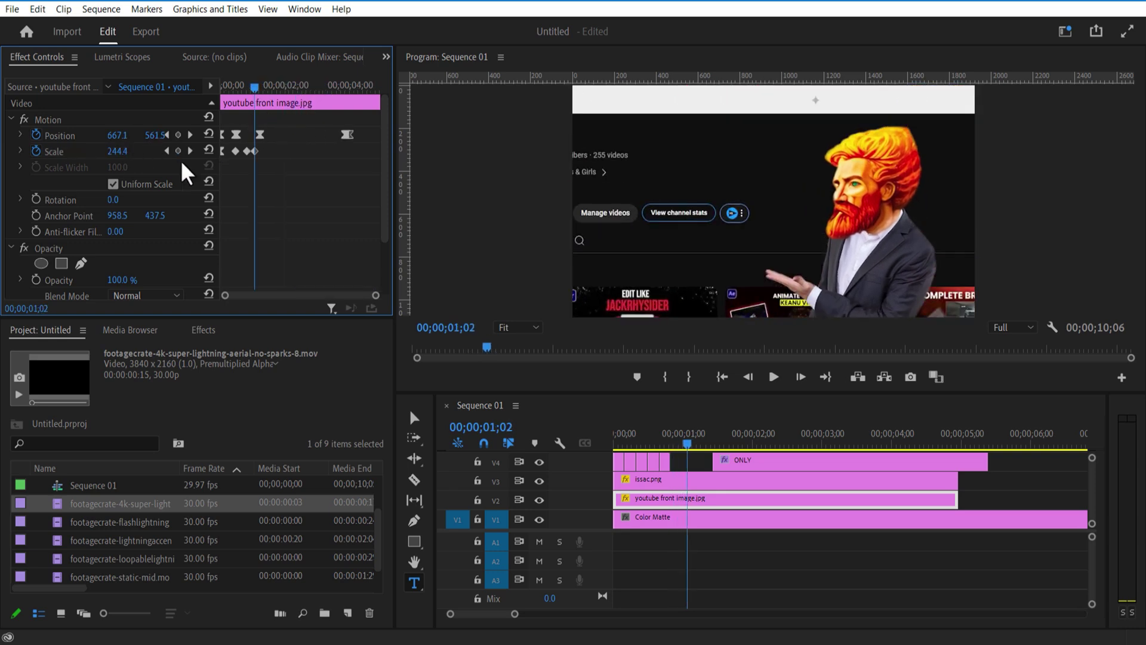
pyautogui.moveTo(116, 141); pyautogui.dragTo(236, 141)
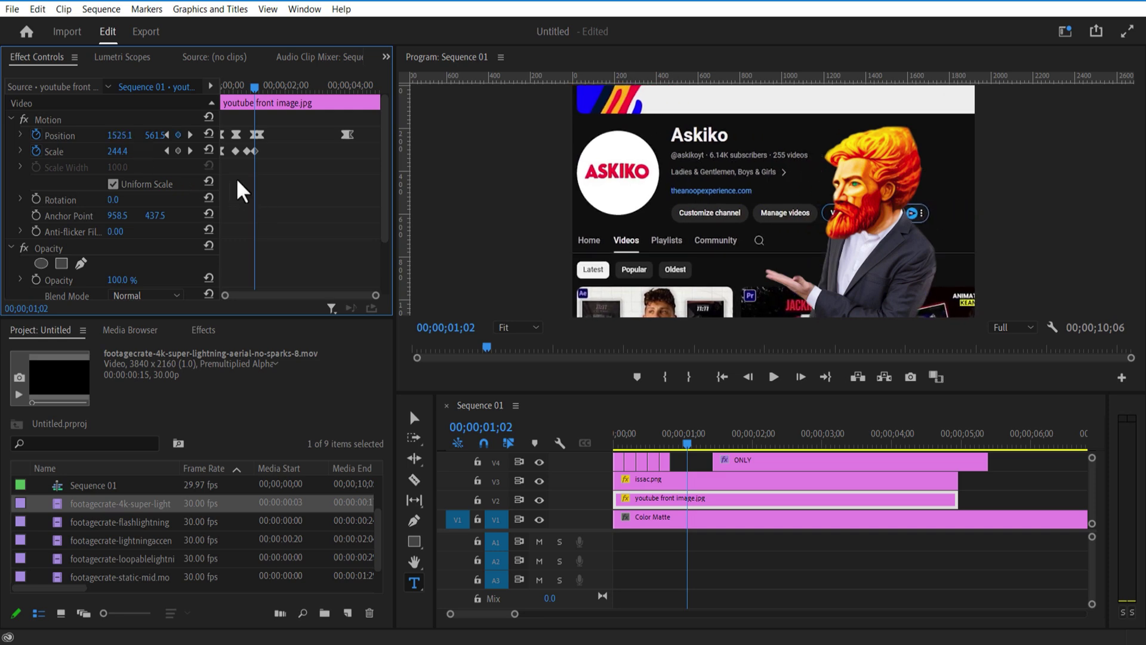
pyautogui.moveTo(251, 91)
pyautogui.mouseDown()
pyautogui.moveTo(260, 103)
pyautogui.moveTo(245, 102)
pyautogui.mouseUp()
pyautogui.moveTo(374, 295); pyautogui.dragTo(332, 298)
pyautogui.moveTo(300, 87); pyautogui.dragTo(317, 103)
pyautogui.moveTo(290, 294); pyautogui.dragTo(320, 294)
pyautogui.press('Delete')
pyautogui.press('Delete')
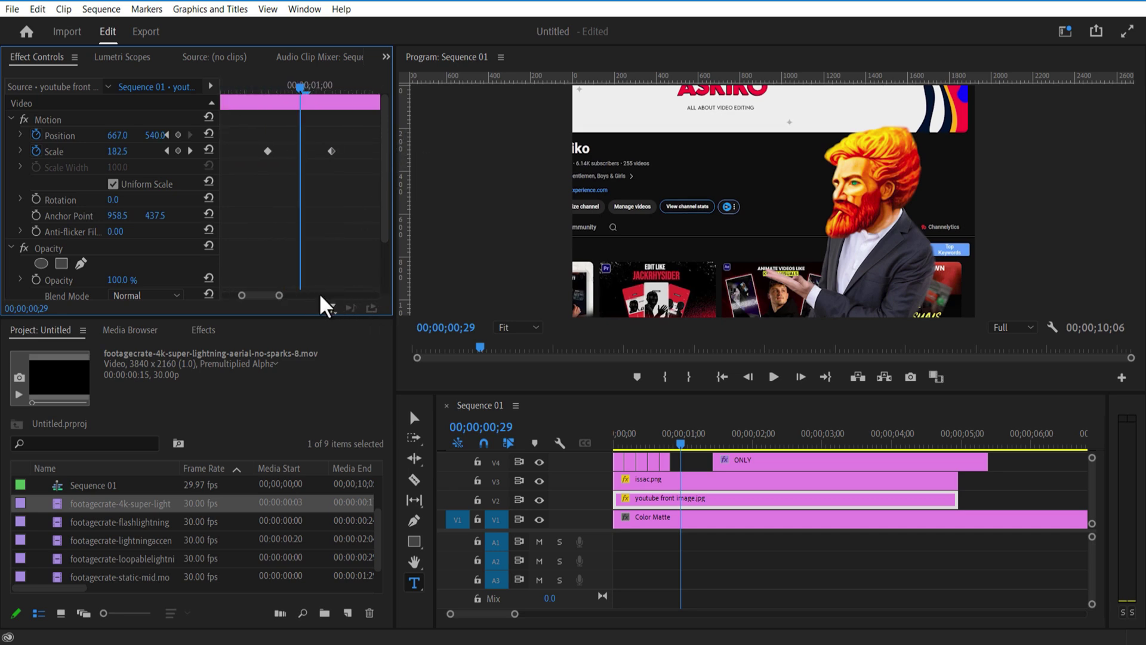
# Step: Keyframe the YouTube page's Position at 667, 540 at 00;00;00;25 and at 1645, 540 at 00;00;01;03
pyautogui.moveTo(303, 87); pyautogui.dragTo(334, 123)
pyautogui.click(266, 89)
pyautogui.moveTo(278, 295)
pyautogui.mouseDown()
pyautogui.moveTo(306, 295)
pyautogui.moveTo(280, 294)
pyautogui.mouseUp()
pyautogui.click(178, 134)
pyautogui.click(328, 89)
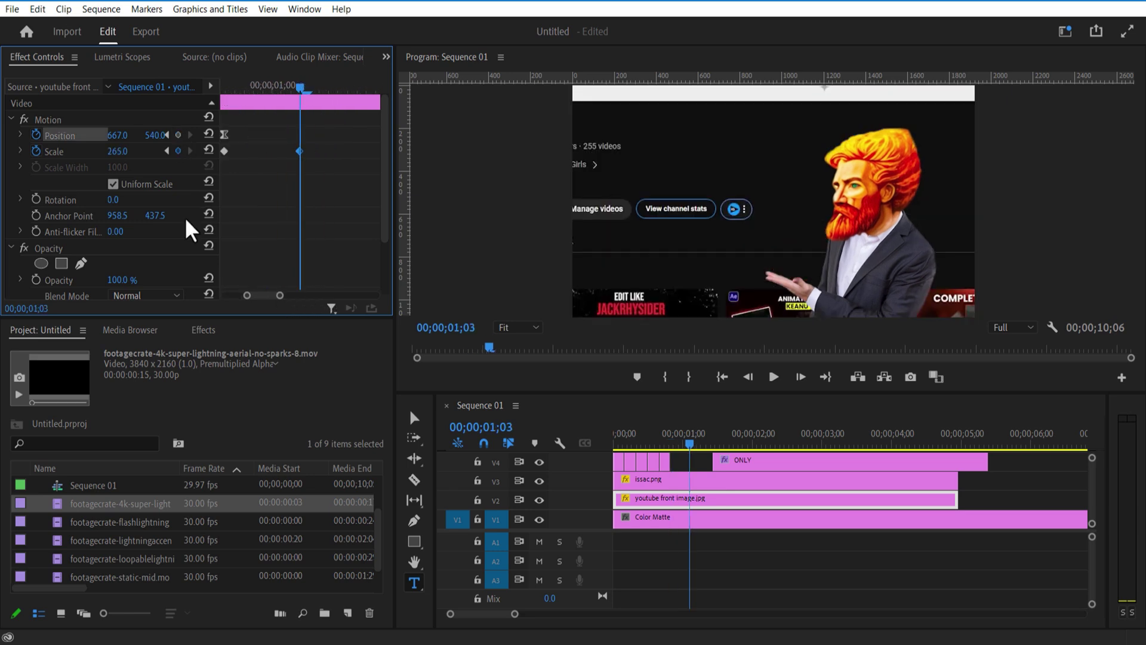
pyautogui.moveTo(117, 135); pyautogui.dragTo(789, 135)
pyautogui.moveTo(226, 87); pyautogui.dragTo(228, 169)
# Step: Delete the issac.png Position keyframes beyond 00;00;00;25 and keyframe the figure dropping below the frame to a vertical Position of about 1755
pyautogui.click(670, 461)
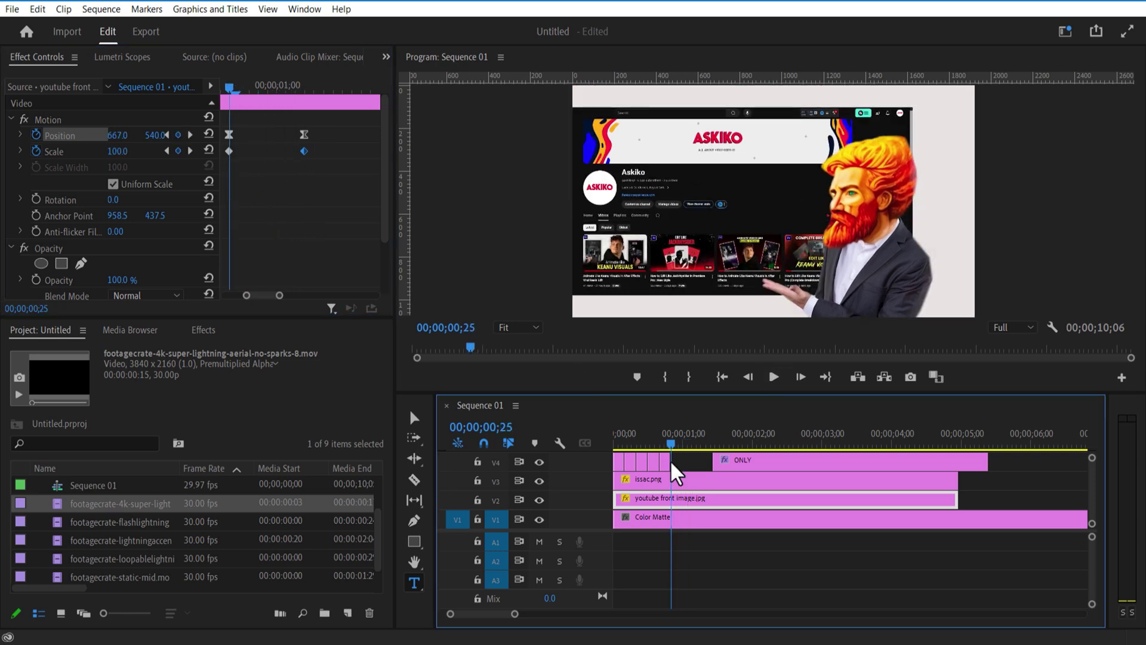
pyautogui.press('Left')
pyautogui.click(675, 478)
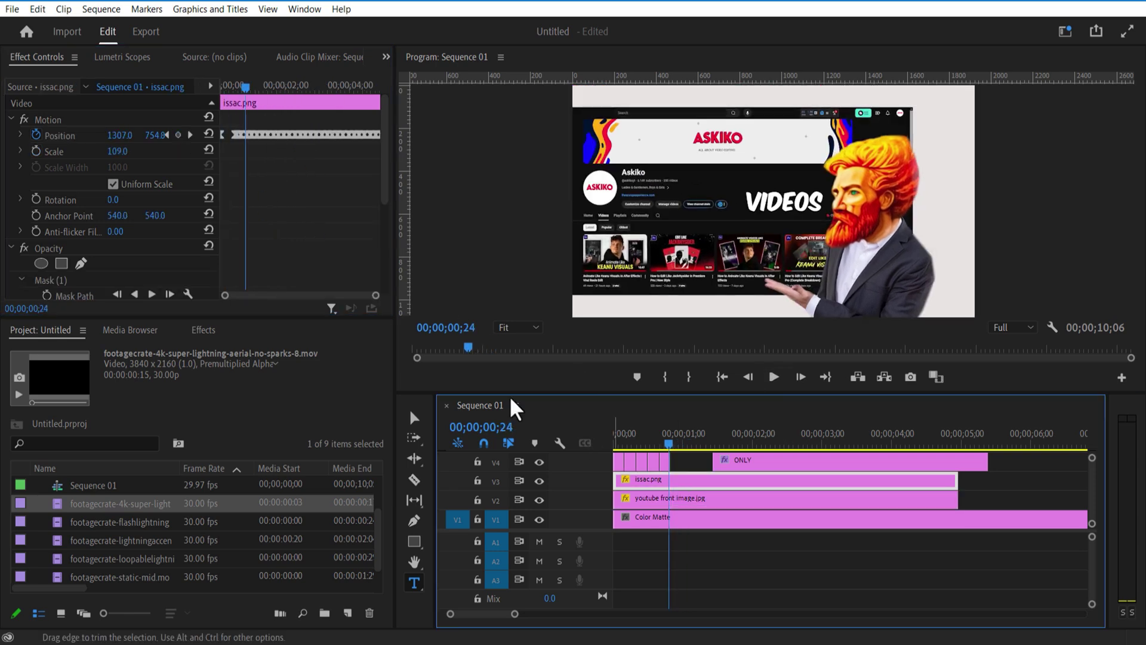
pyautogui.moveTo(376, 295); pyautogui.dragTo(322, 306)
pyautogui.press('Right')
pyautogui.press('Delete')
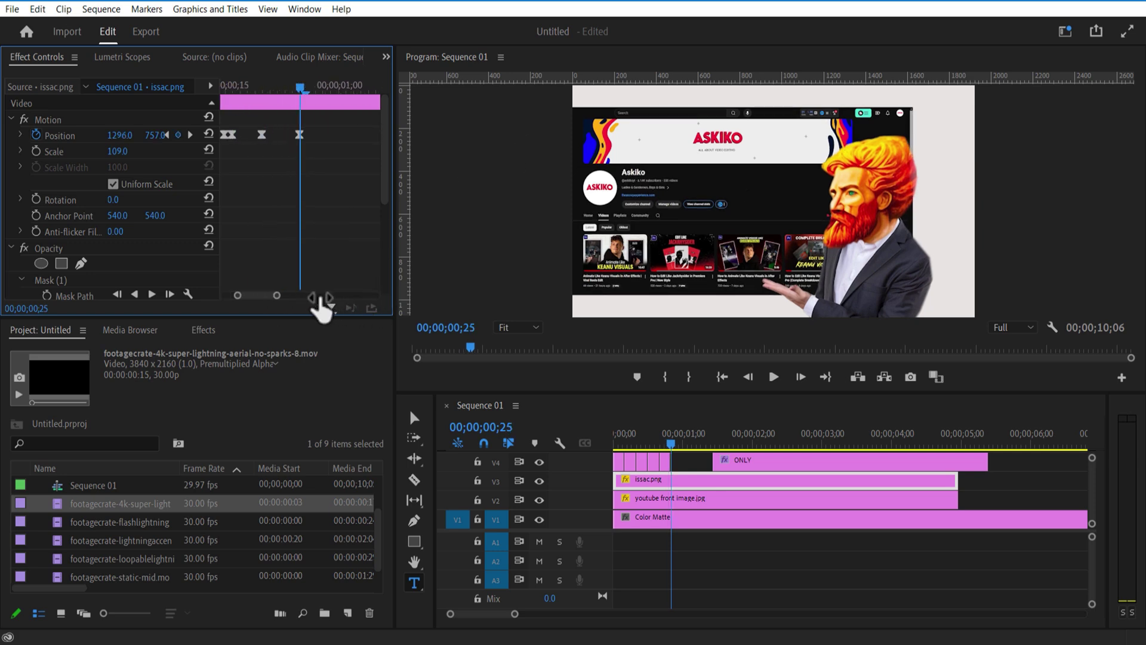
pyautogui.moveTo(305, 83); pyautogui.dragTo(325, 91)
pyautogui.moveTo(162, 135); pyautogui.dragTo(239, 135)
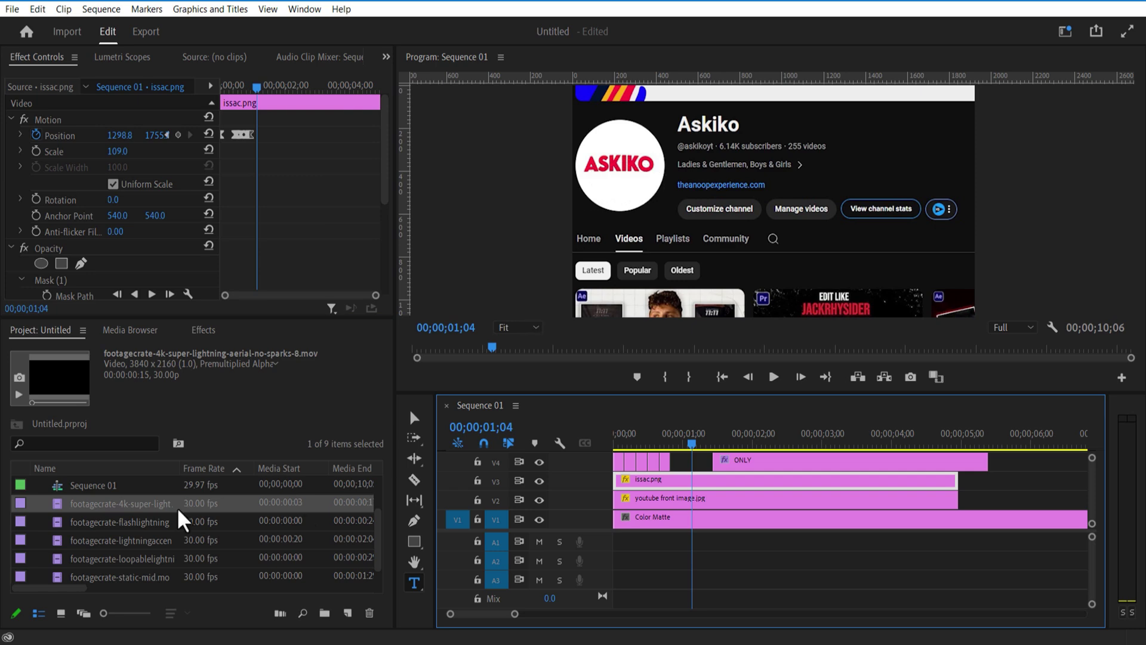
# Step: Shift the ONLY clip along the timeline, place footagecrate-flashlightningburst3.mov on V4 at 00;00;01;04, and set its Position to 287, 381
pyautogui.click(103, 521)
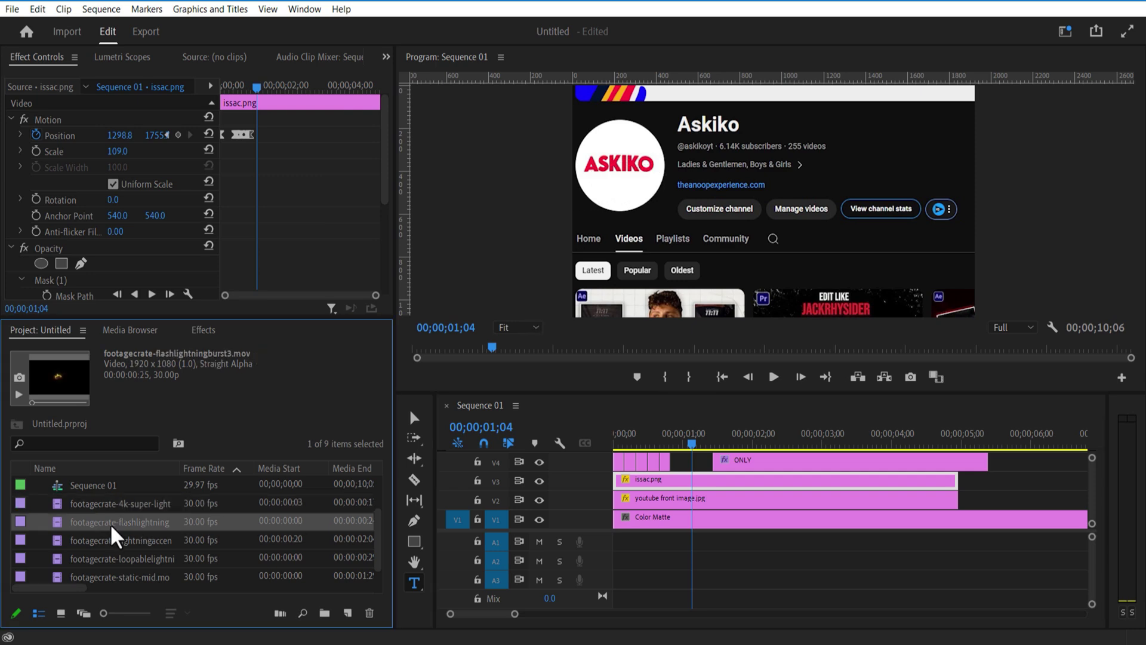
pyautogui.moveTo(744, 392); pyautogui.dragTo(749, 318)
pyautogui.moveTo(808, 429); pyautogui.dragTo(908, 428)
pyautogui.moveTo(110, 522); pyautogui.dragTo(721, 434)
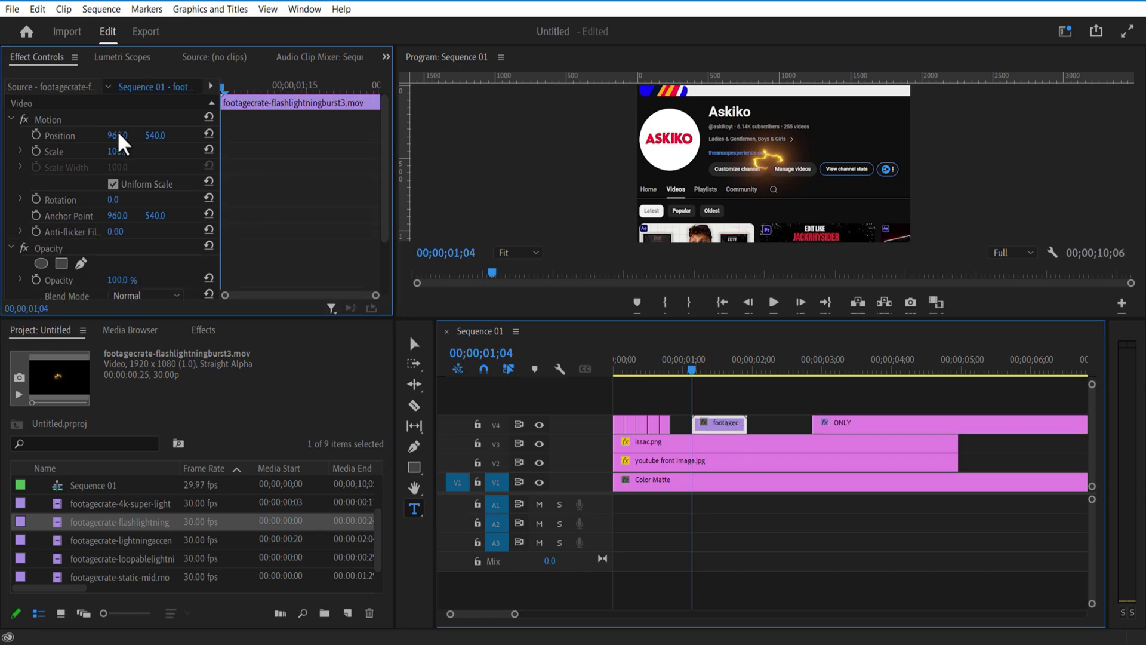
pyautogui.moveTo(118, 135); pyautogui.dragTo(59, 135)
pyautogui.moveTo(155, 135); pyautogui.dragTo(59, 135)
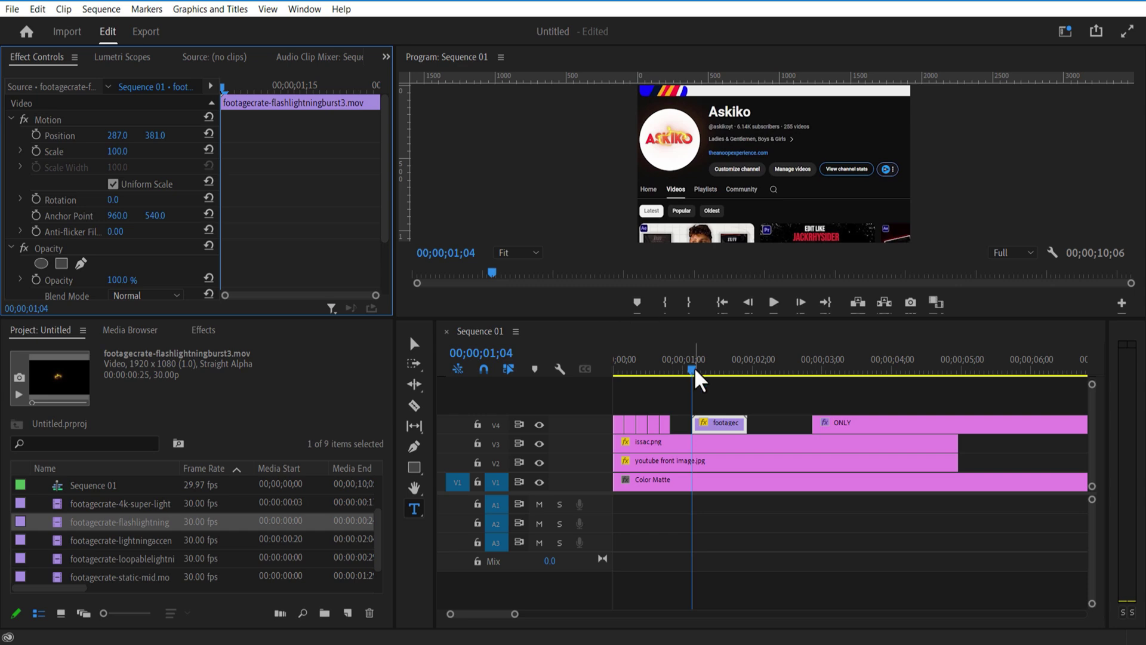
# Step: Place footagecrate-4k-super-lightning-aerial-no-sparks-8.mov on V5 around the word THREE, with Scale 74 and Position 835, 1165
pyautogui.moveTo(693, 370); pyautogui.dragTo(657, 382)
pyautogui.moveTo(119, 503); pyautogui.dragTo(657, 370)
pyautogui.moveTo(157, 135); pyautogui.dragTo(529, 135)
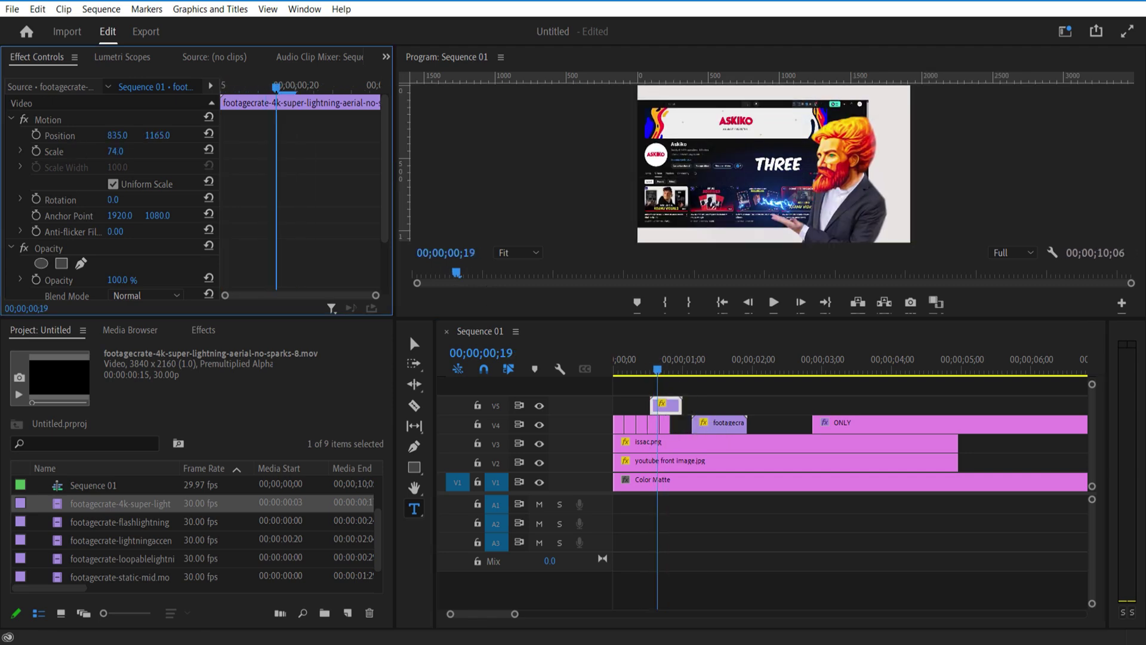
# Step: Preview the lightning effects, and shift the super-lightning clip slightly earlier and the flash-lightning clip slightly later
pyautogui.click(774, 302)
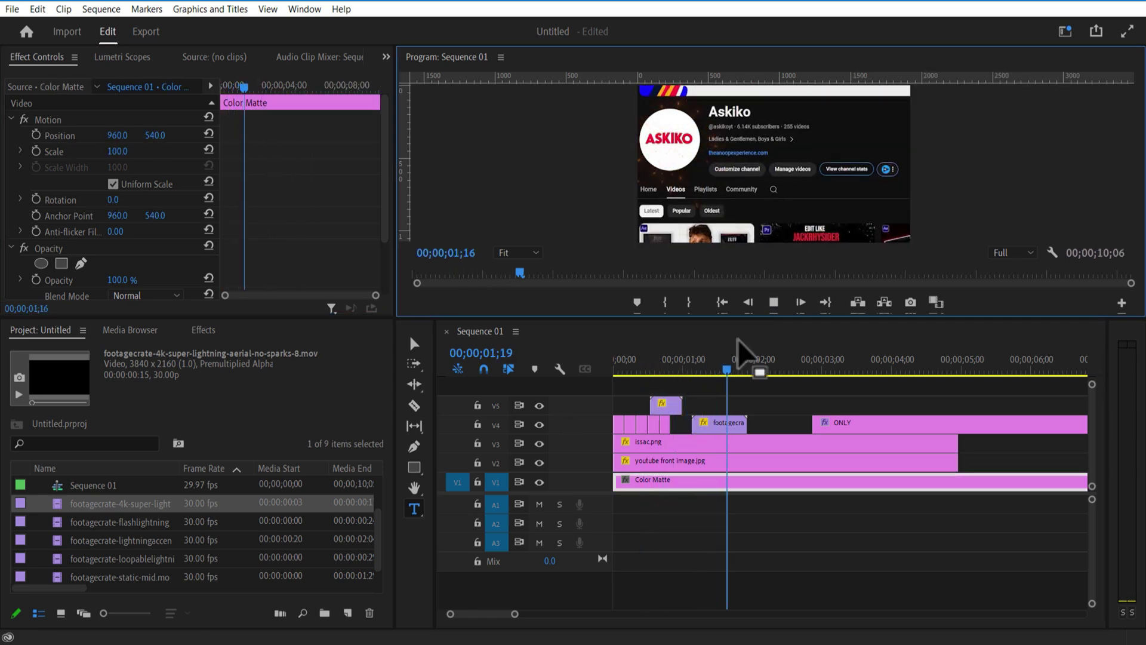
pyautogui.click(661, 370)
pyautogui.click(634, 370)
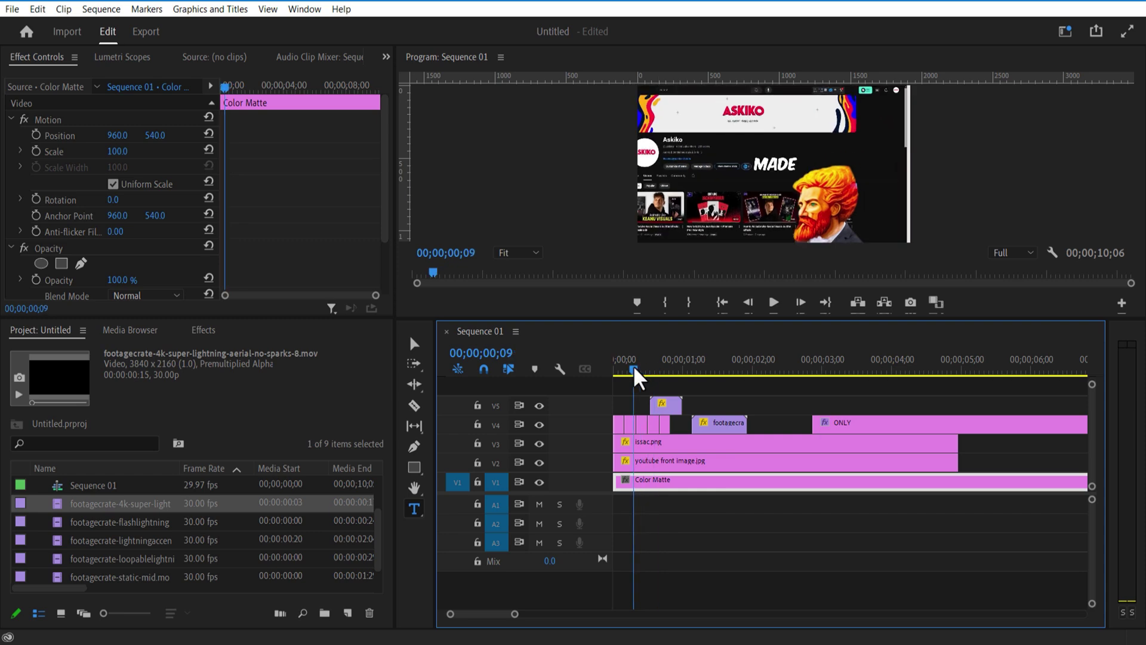
pyautogui.moveTo(634, 370); pyautogui.dragTo(689, 370)
# Step: Move the YouTube page's last Position and Scale keyframes slightly later, and trim issac.png to end shortly after the word pieces
pyautogui.click(703, 468)
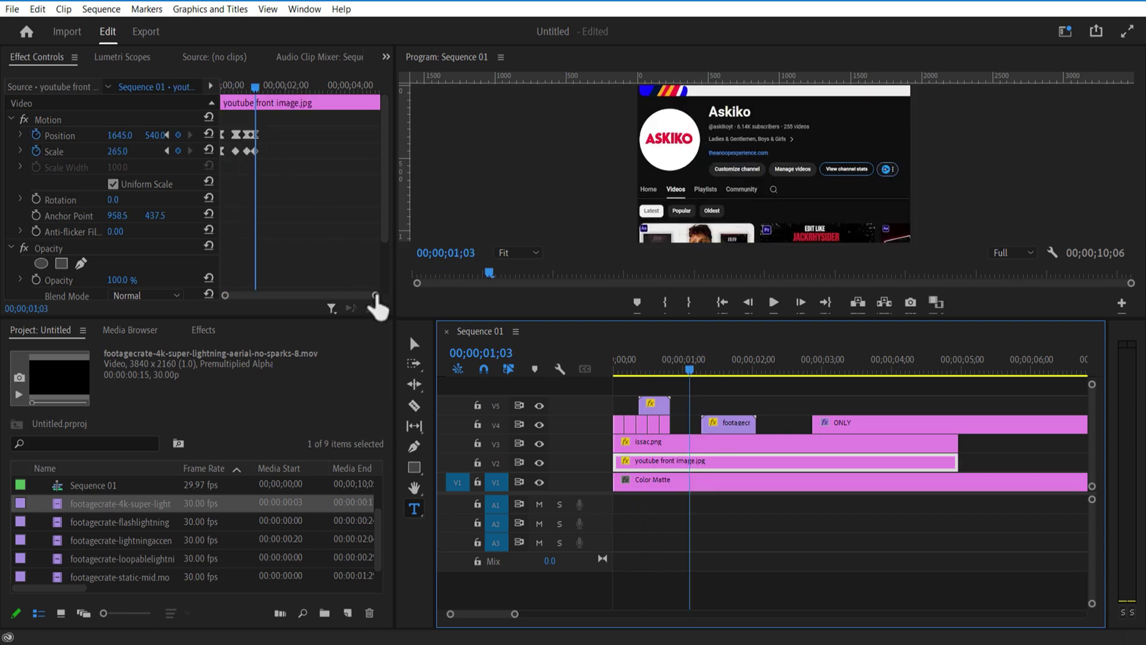
pyautogui.moveTo(376, 294); pyautogui.dragTo(332, 298)
pyautogui.moveTo(299, 98); pyautogui.dragTo(323, 116)
pyautogui.moveTo(290, 126); pyautogui.dragTo(322, 151)
pyautogui.click(671, 370)
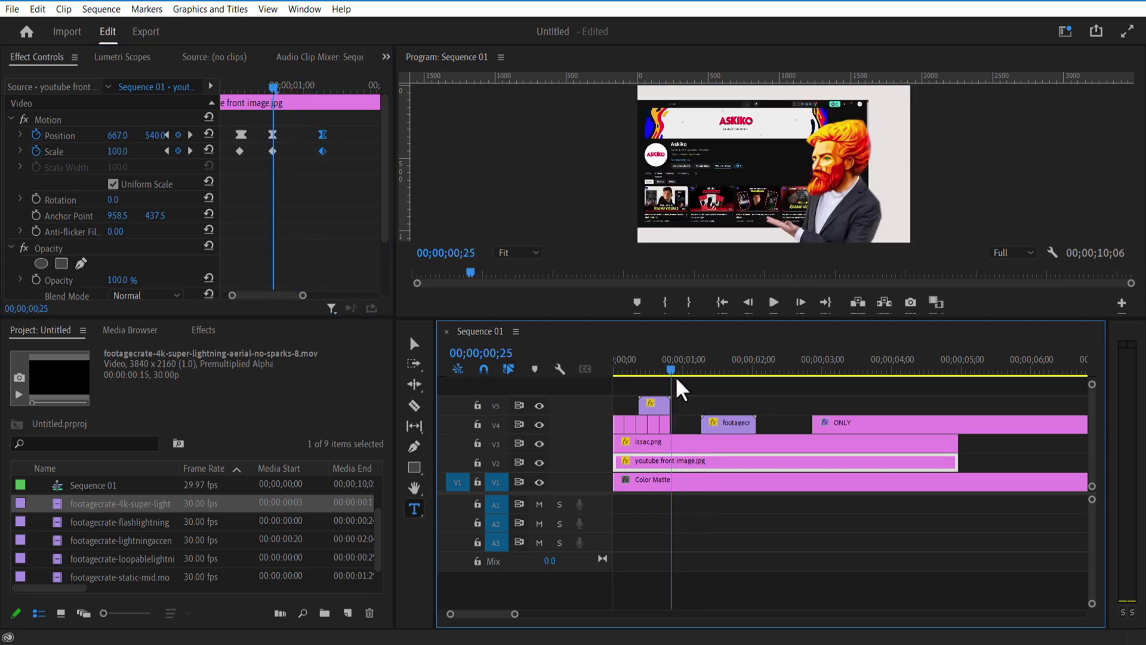
pyautogui.moveTo(676, 378); pyautogui.dragTo(709, 401)
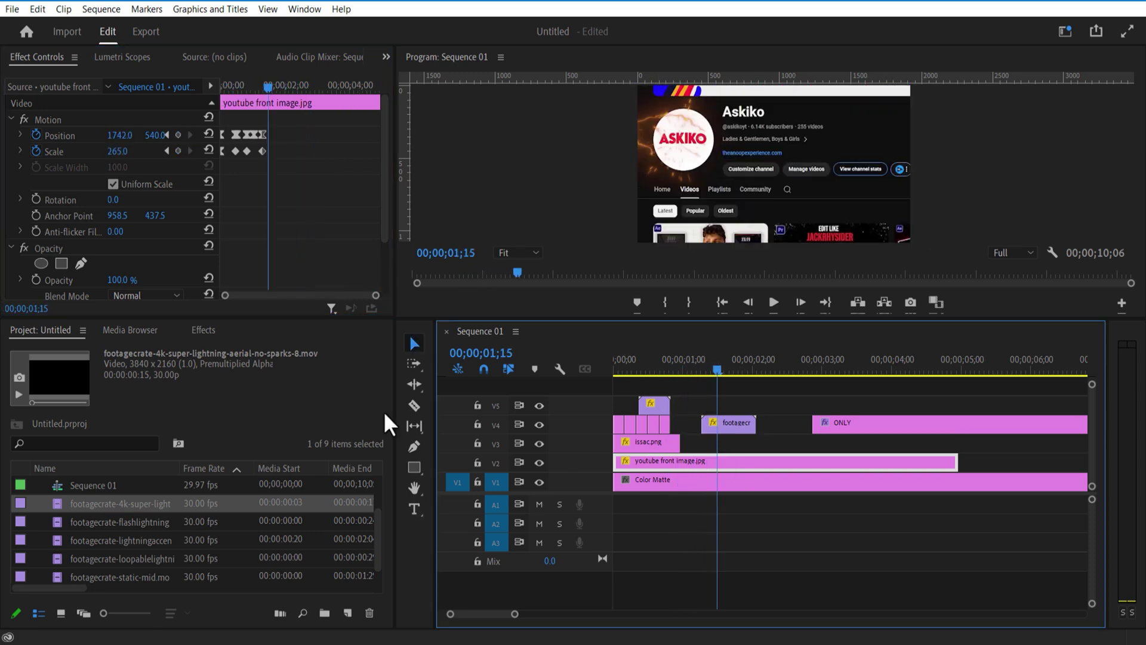
# Step: Keyframe a closer zoom on the YouTube page's channel logo at 00;00;01;24, with Scale 529 and Position 3547, 895
pyautogui.click(713, 376)
pyautogui.moveTo(118, 149); pyautogui.dragTo(123, 144)
pyautogui.moveTo(123, 145); pyautogui.dragTo(135, 144)
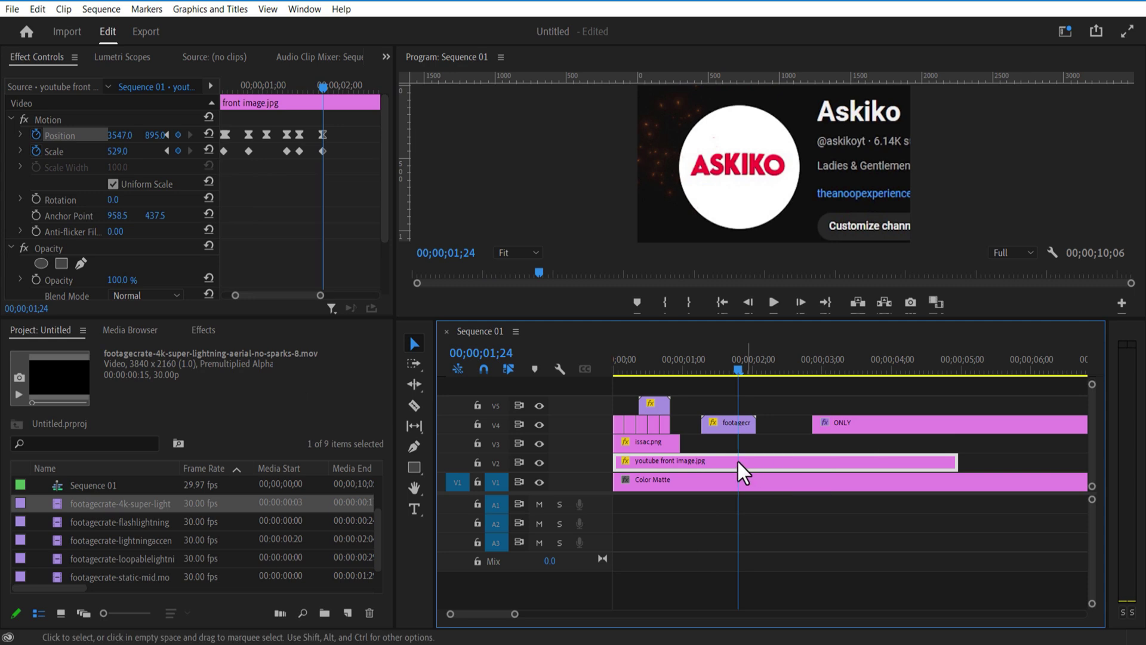
# Step: Cut the YouTube page clip at 00;00;02;01 with the Razor tool and delete its remaining part
pyautogui.click(413, 405)
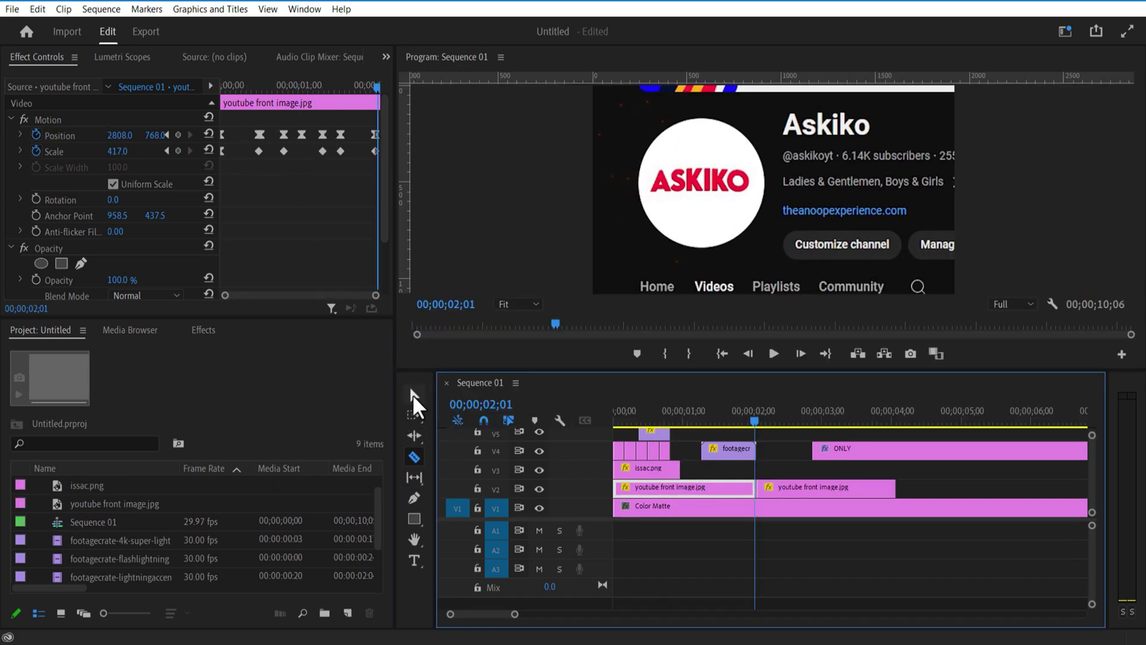
pyautogui.click(413, 395)
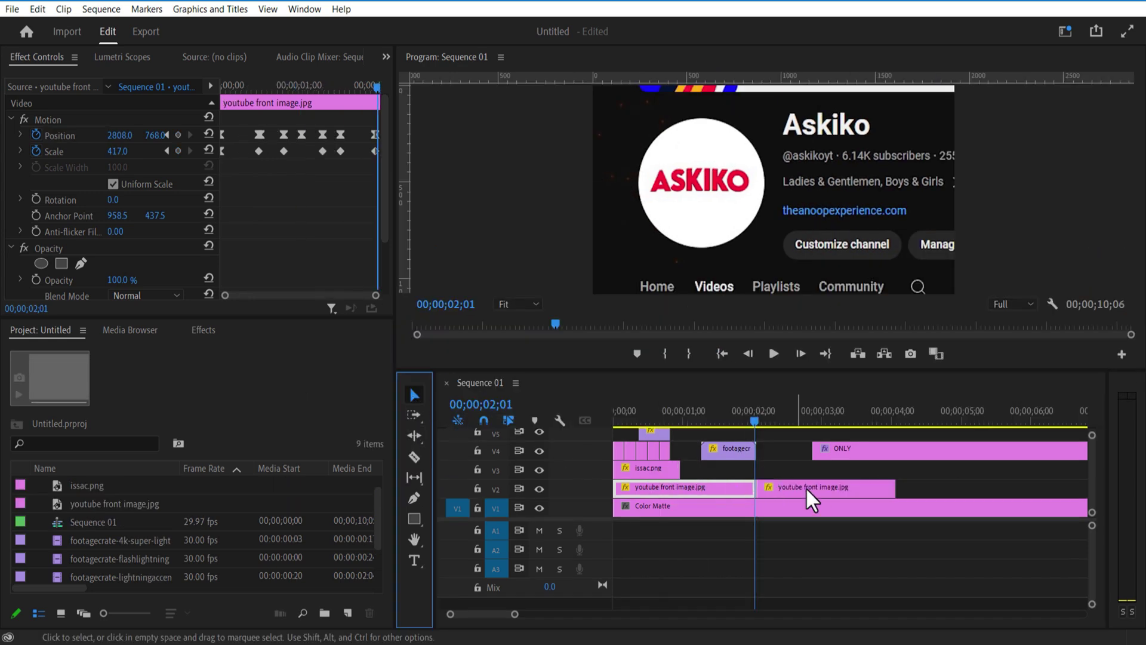
pyautogui.click(814, 491)
pyautogui.press('Delete')
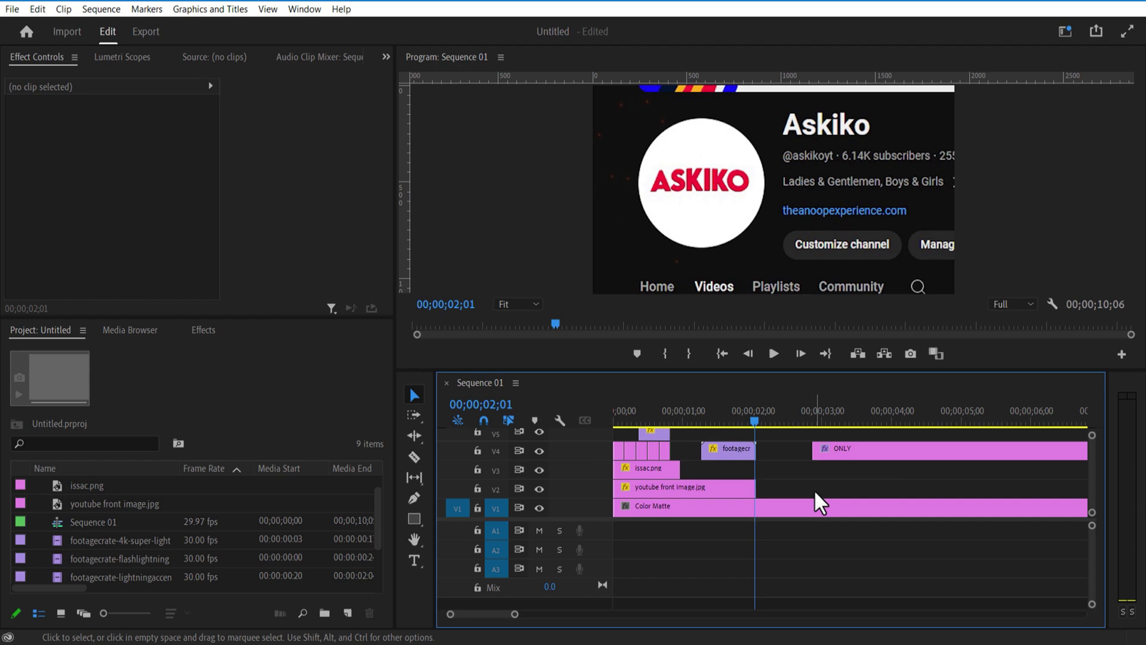
# Step: Import dashboard.png and place it on V2 directly after the YouTube page clip
pyautogui.rightClick(44, 492)
pyautogui.click(85, 324)
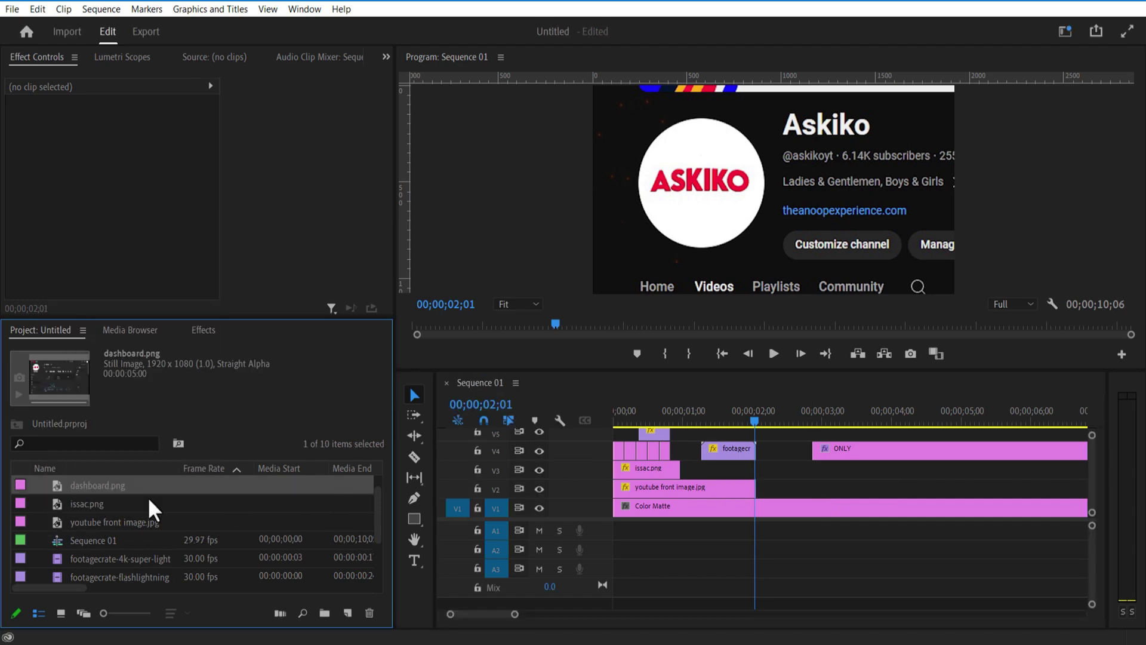
pyautogui.moveTo(112, 488); pyautogui.dragTo(801, 477)
# Step: Keyframe dashboard.png from Scale 185 and Position 1721, 877 at 00;00;02;02 to Scale 100 and Position 960, 547 at 00;00;02;21
pyautogui.click(766, 423)
pyautogui.moveTo(118, 151); pyautogui.dragTo(278, 135)
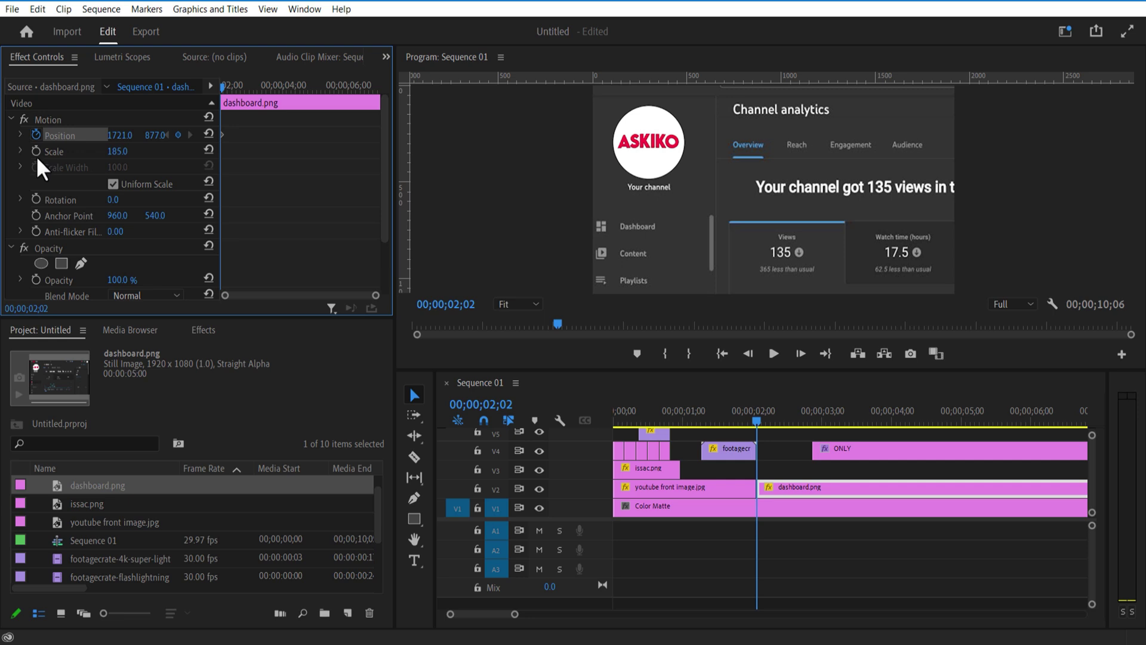
pyautogui.moveTo(222, 89); pyautogui.dragTo(243, 95)
pyautogui.moveTo(125, 151); pyautogui.dragTo(74, 152)
pyautogui.moveTo(119, 135); pyautogui.dragTo(74, 136)
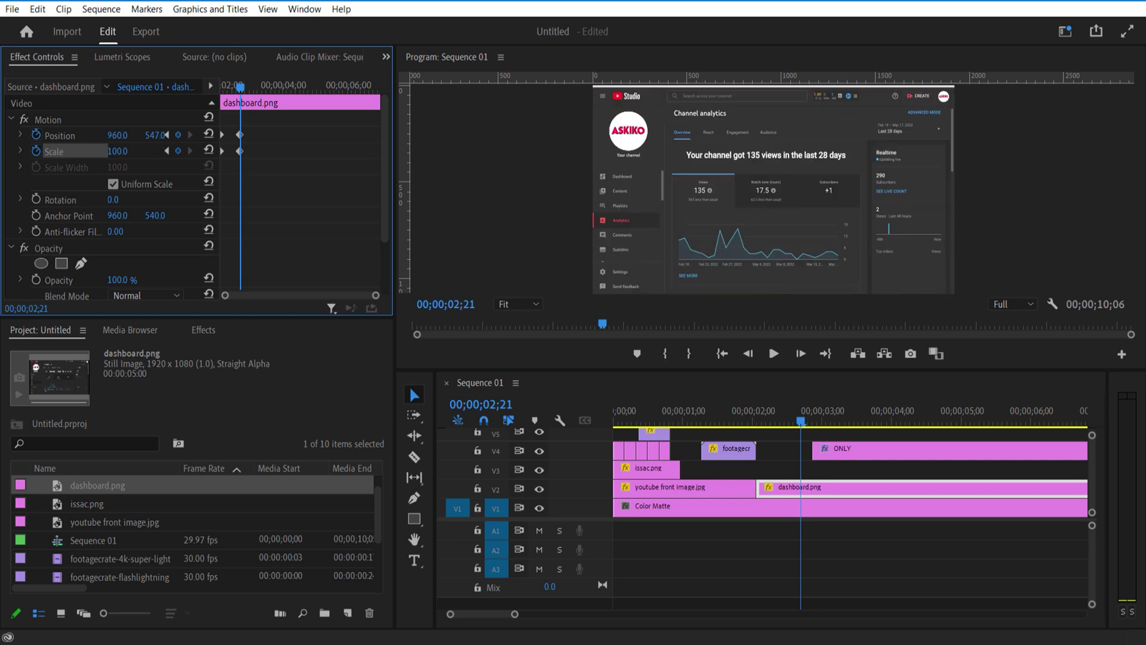
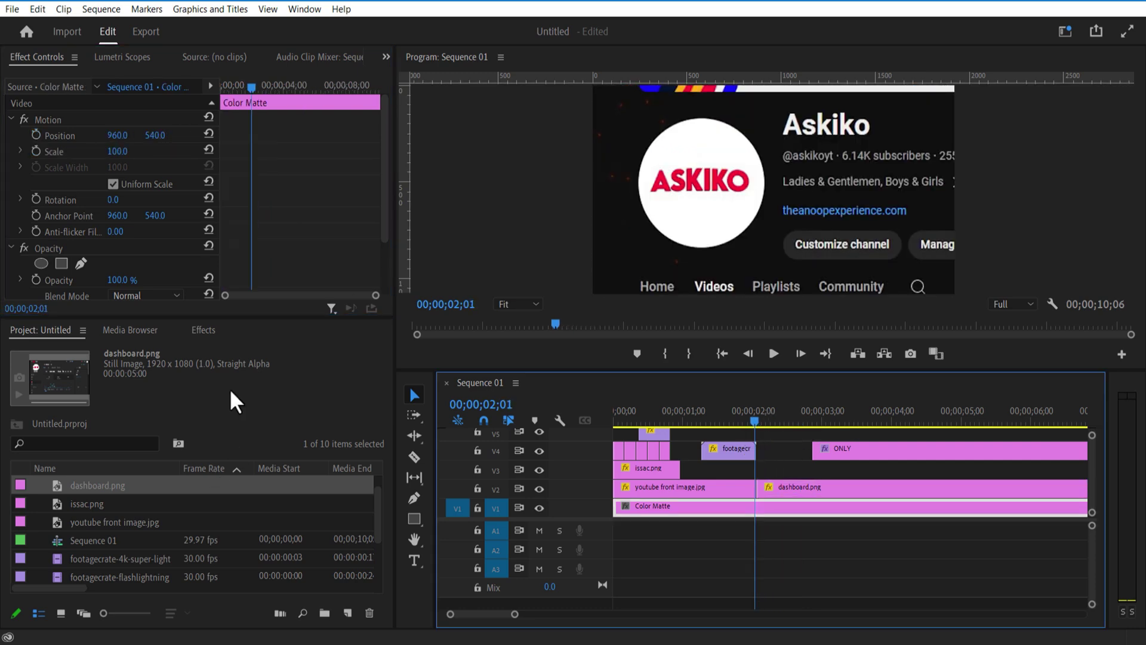
# Step: Open the Premiere Composer extension and select the Zoom In transition from the Starter Pack
pyautogui.click(304, 9)
pyautogui.moveTo(345, 51)
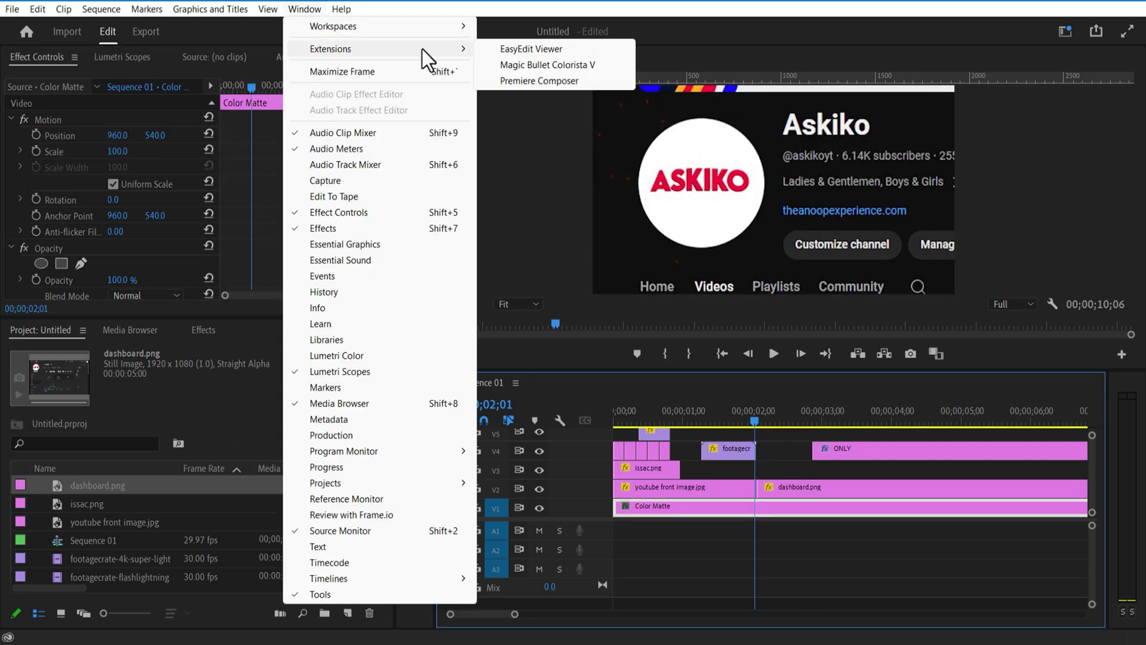
pyautogui.click(528, 82)
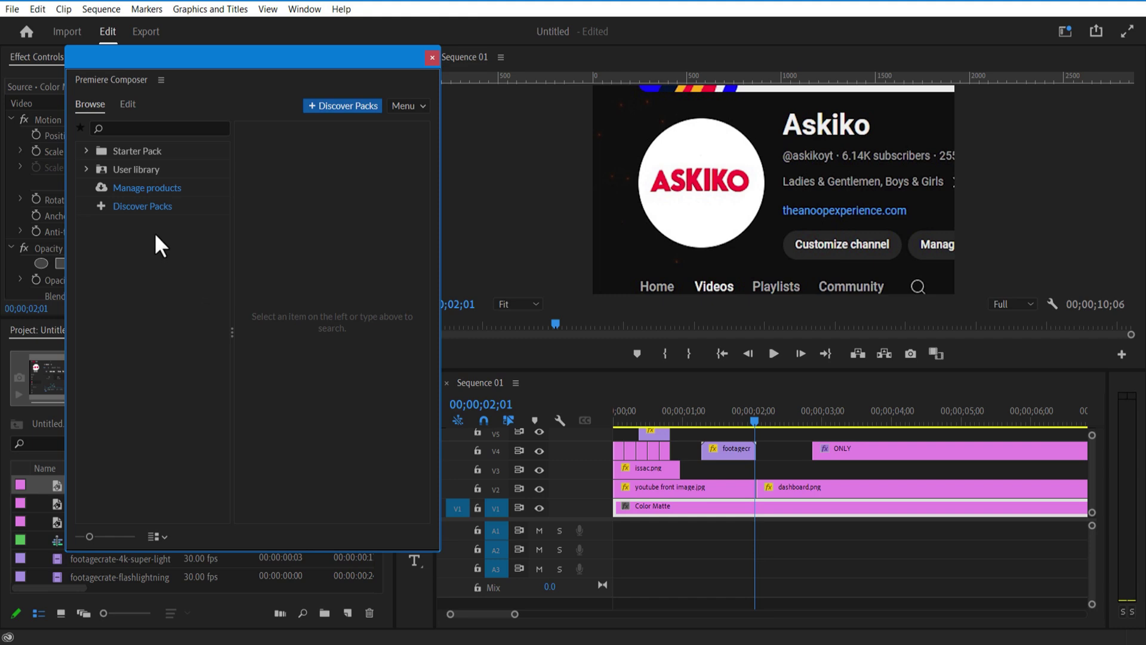
pyautogui.click(84, 151)
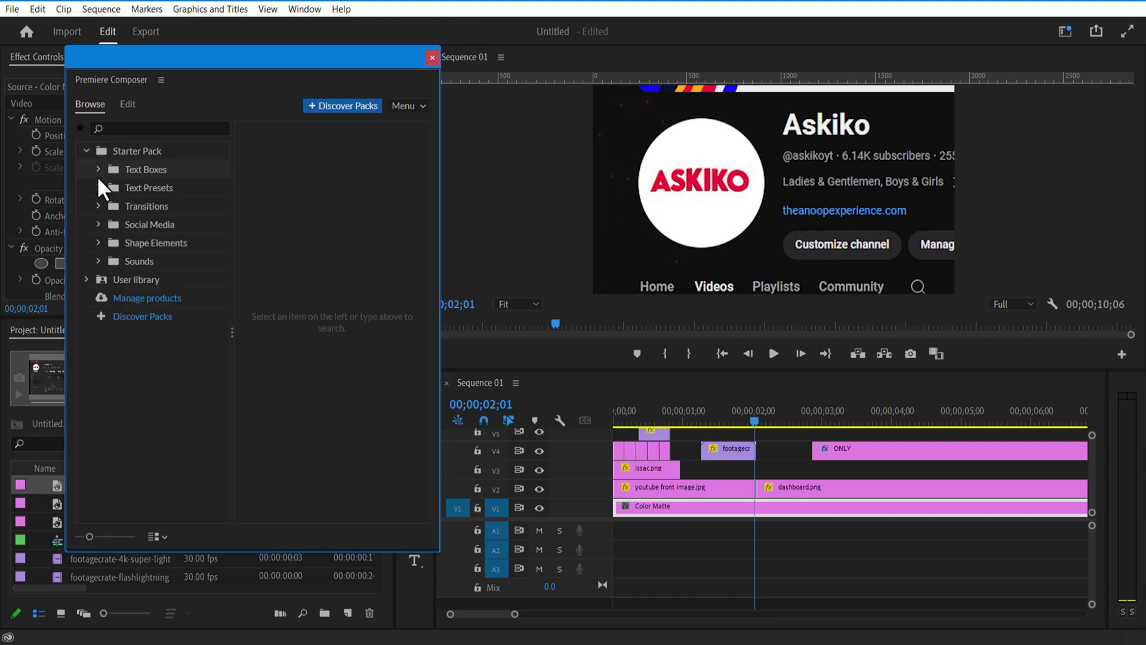
pyautogui.click(98, 205)
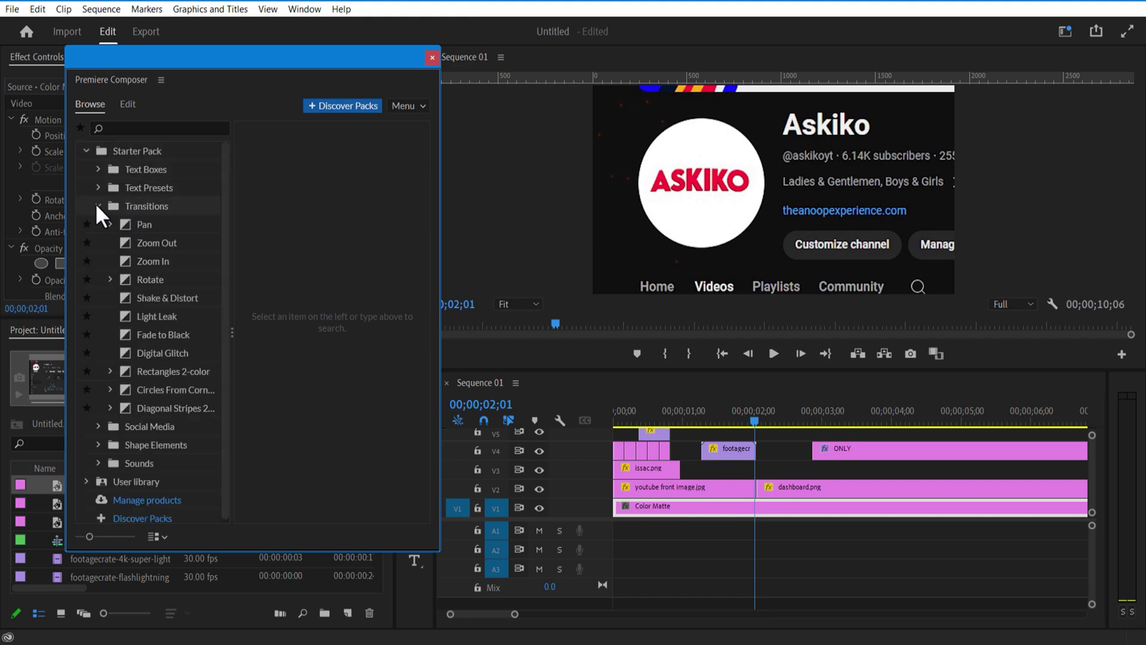
pyautogui.click(163, 259)
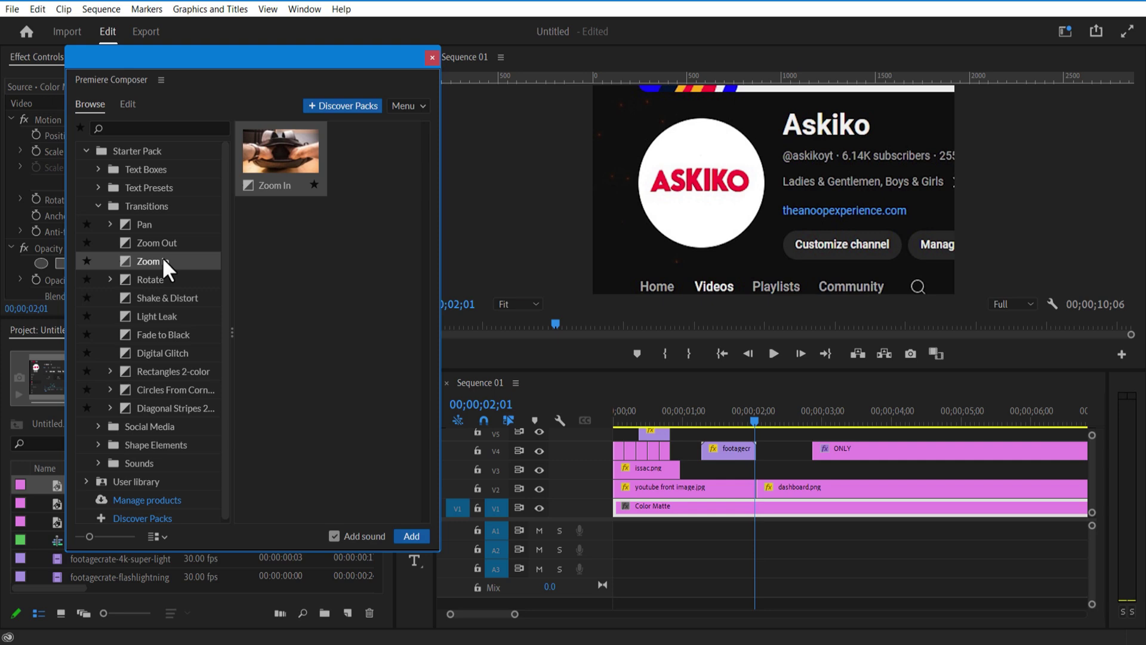
# Step: Add the Zoom In transition over the cut between the YouTube page and dashboard.png, align its adjustment clips, and delete its sound clip
pyautogui.click(270, 139)
pyautogui.click(420, 532)
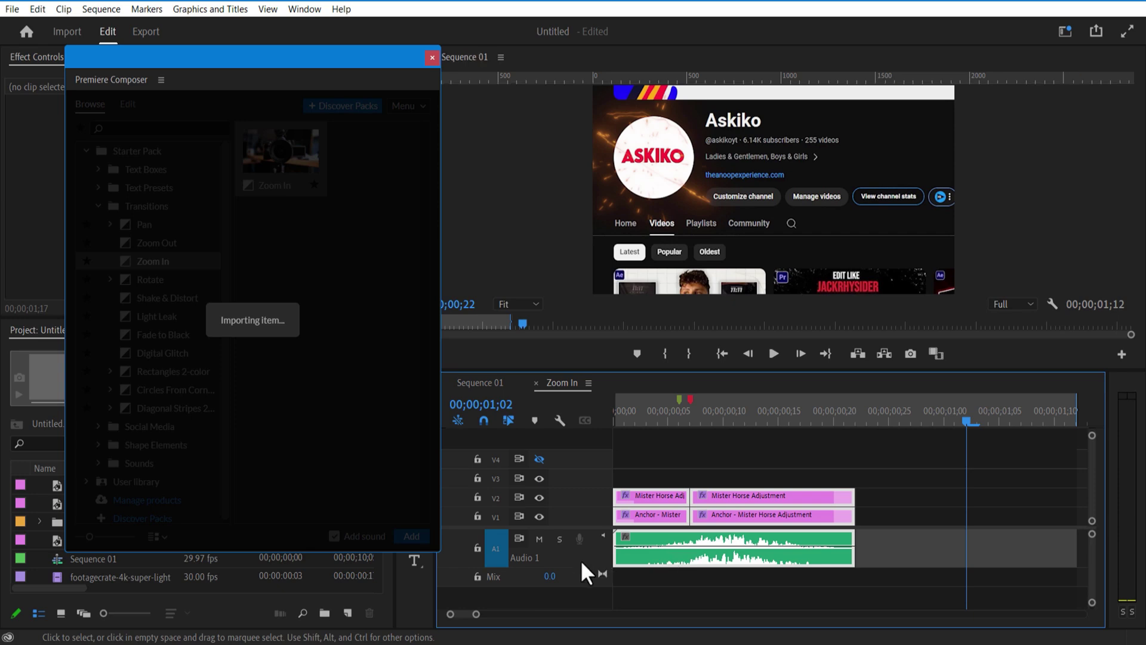
pyautogui.moveTo(841, 374); pyautogui.dragTo(867, 388)
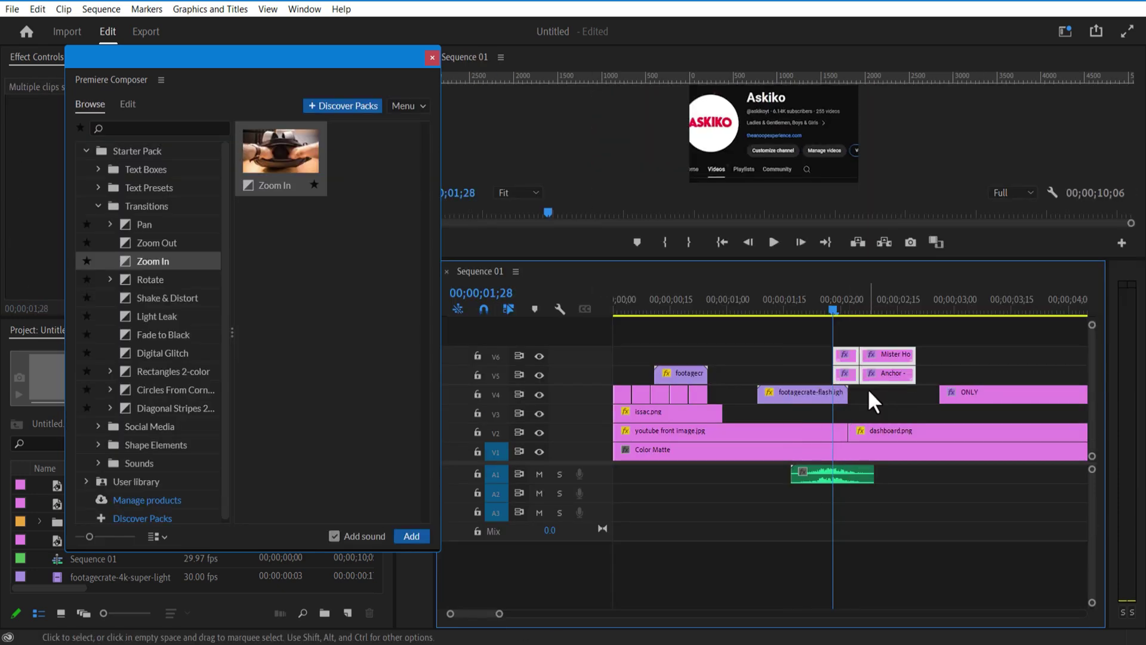
pyautogui.click(857, 476)
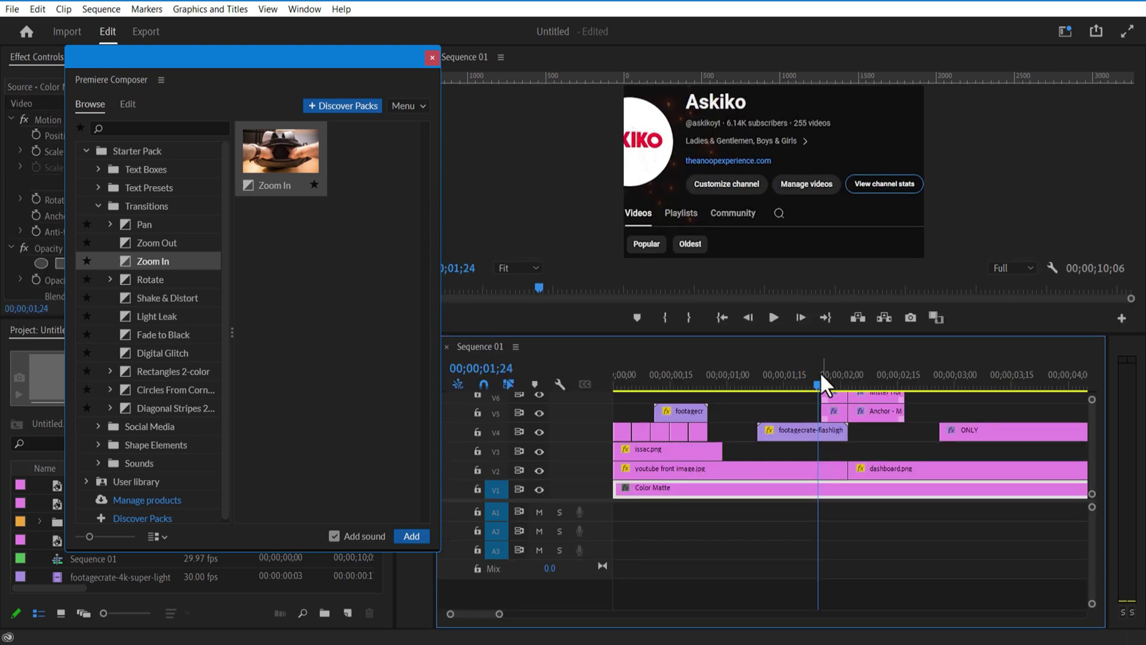
# Step: Place issac trophy.png on V3 directly after the zoom transition clips and reposition the figure toward the dashboard's right side
pyautogui.moveTo(819, 371); pyautogui.dragTo(807, 377)
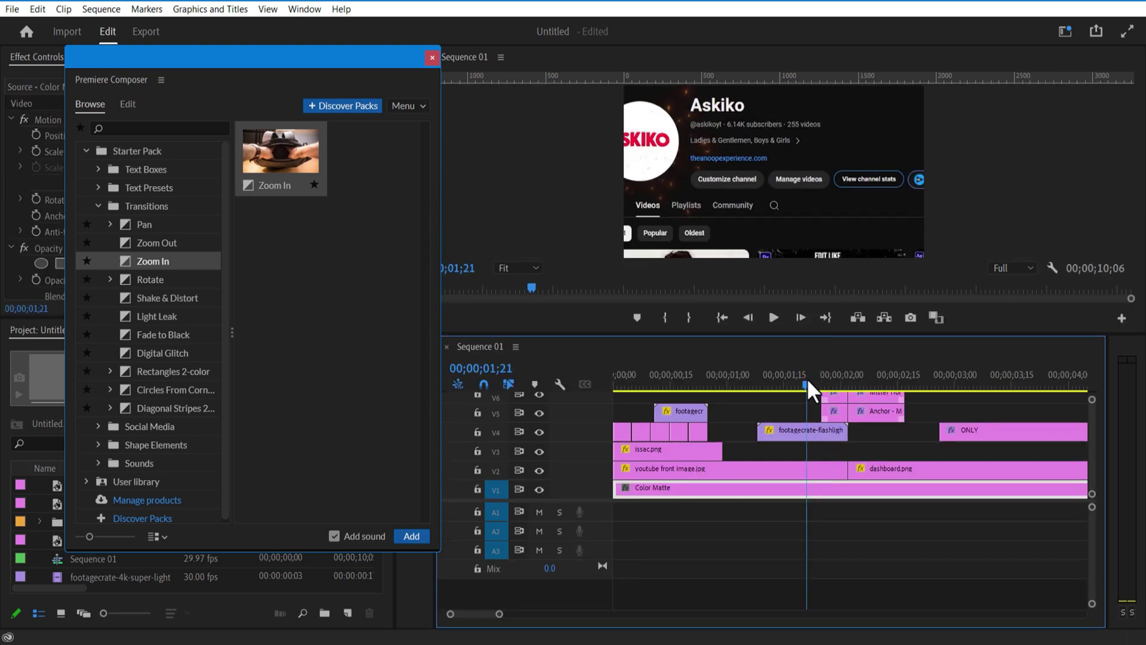
pyautogui.click(773, 318)
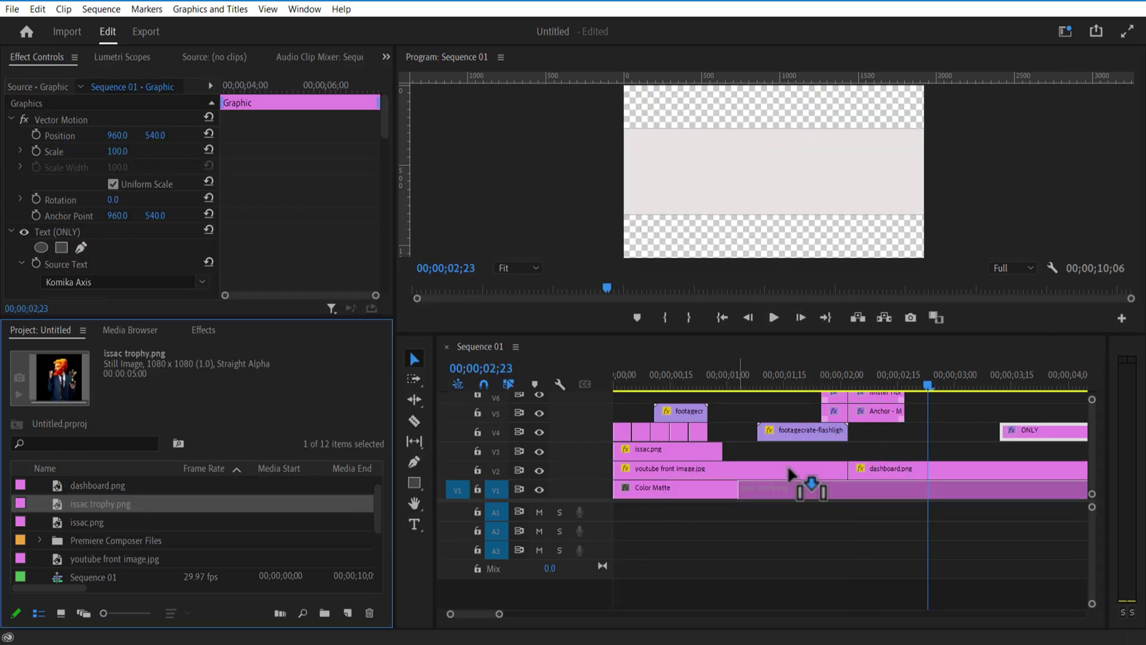
pyautogui.moveTo(787, 464); pyautogui.dragTo(911, 457)
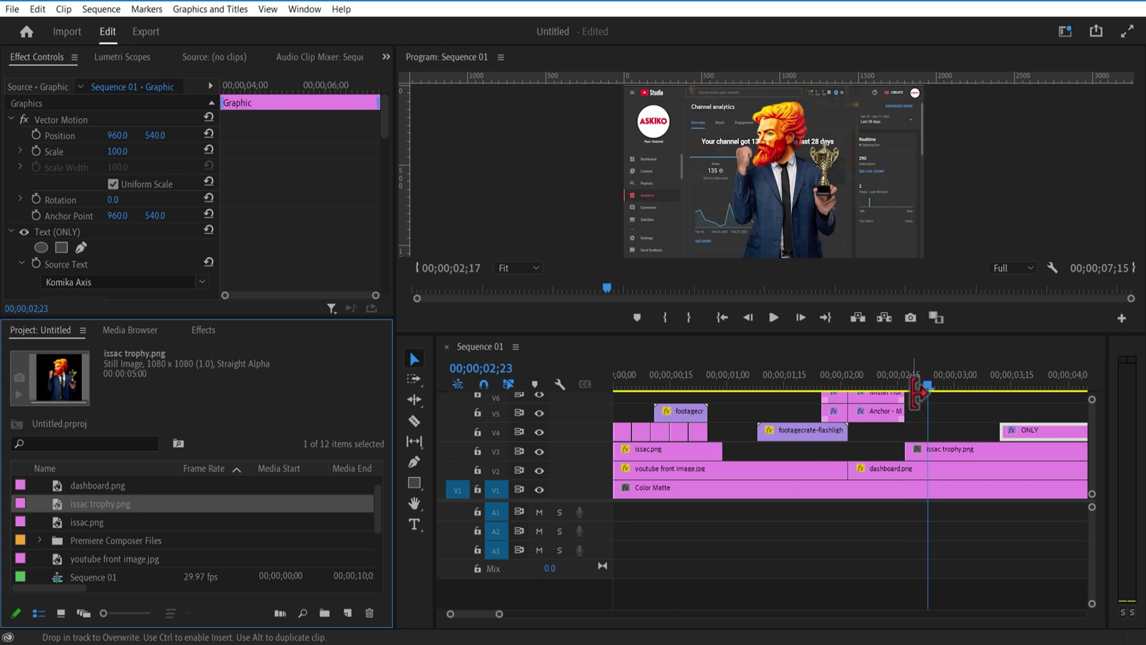
pyautogui.moveTo(922, 385); pyautogui.dragTo(913, 450)
pyautogui.click(913, 450)
pyautogui.moveTo(117, 136); pyautogui.dragTo(408, 135)
pyautogui.moveTo(154, 135); pyautogui.dragTo(277, 135)
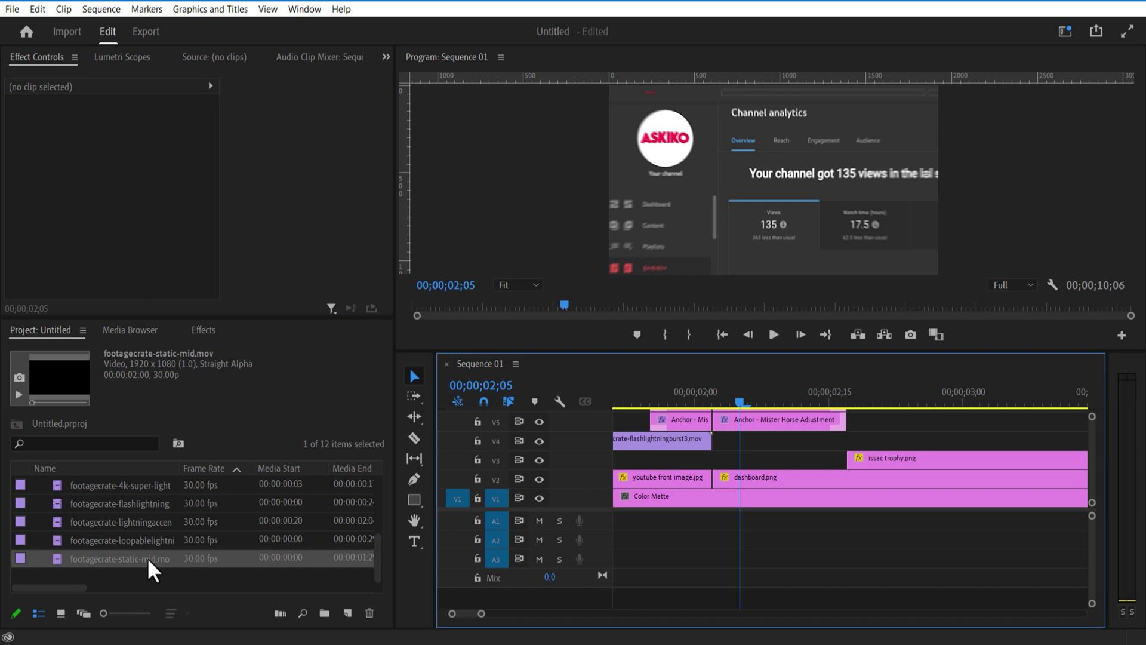
# Step: Place footagecrate-static-mid.mov on V4 at 00;00;02;05 and turn on keyframing for its Position and Scale
pyautogui.moveTo(154, 560); pyautogui.dragTo(746, 447)
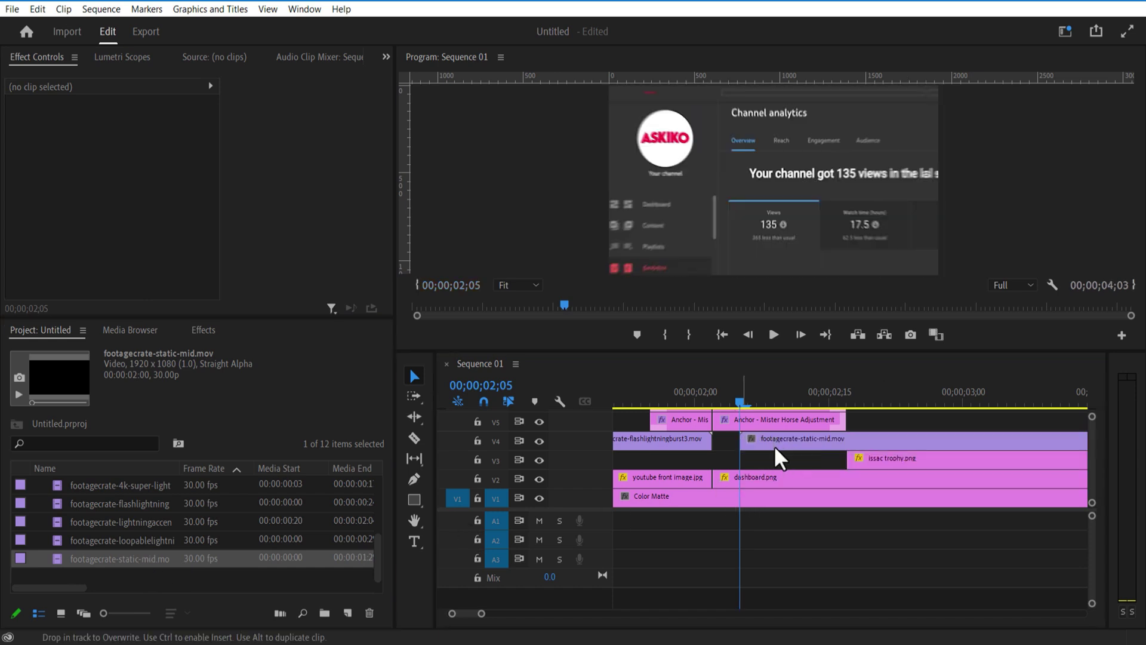
pyautogui.click(764, 453)
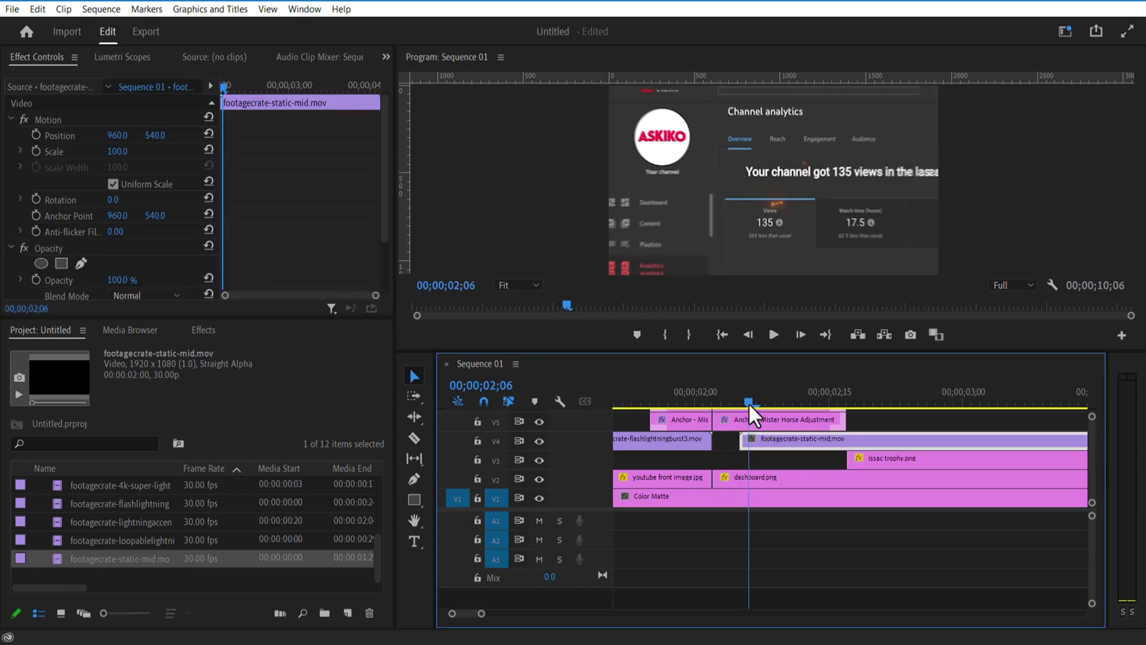
pyautogui.click(35, 135)
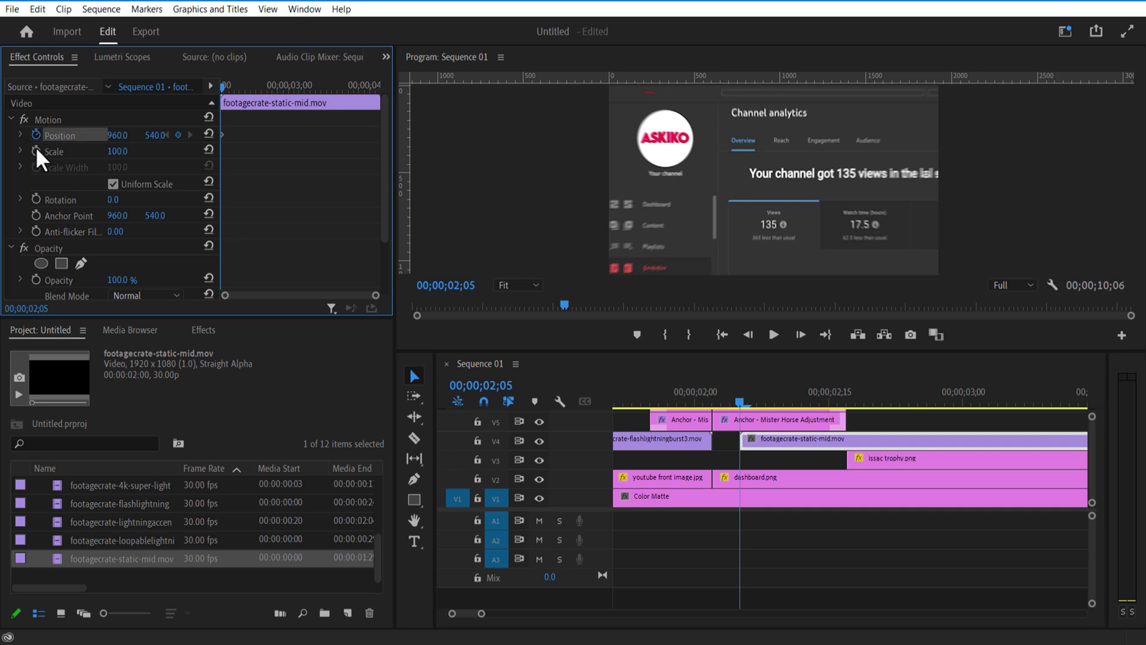
pyautogui.click(35, 151)
# Step: Keyframe the static clip's Position over the following frames, using 960, 770 at 00;00;02;06
pyautogui.click(750, 403)
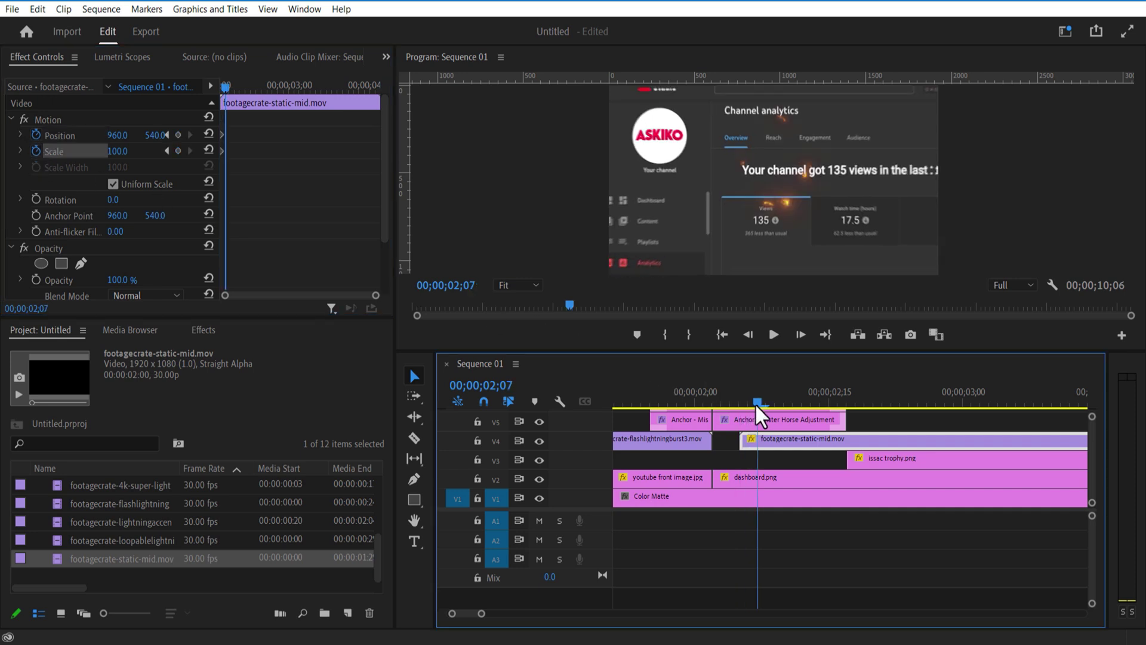
pyautogui.moveTo(156, 135); pyautogui.dragTo(182, 135)
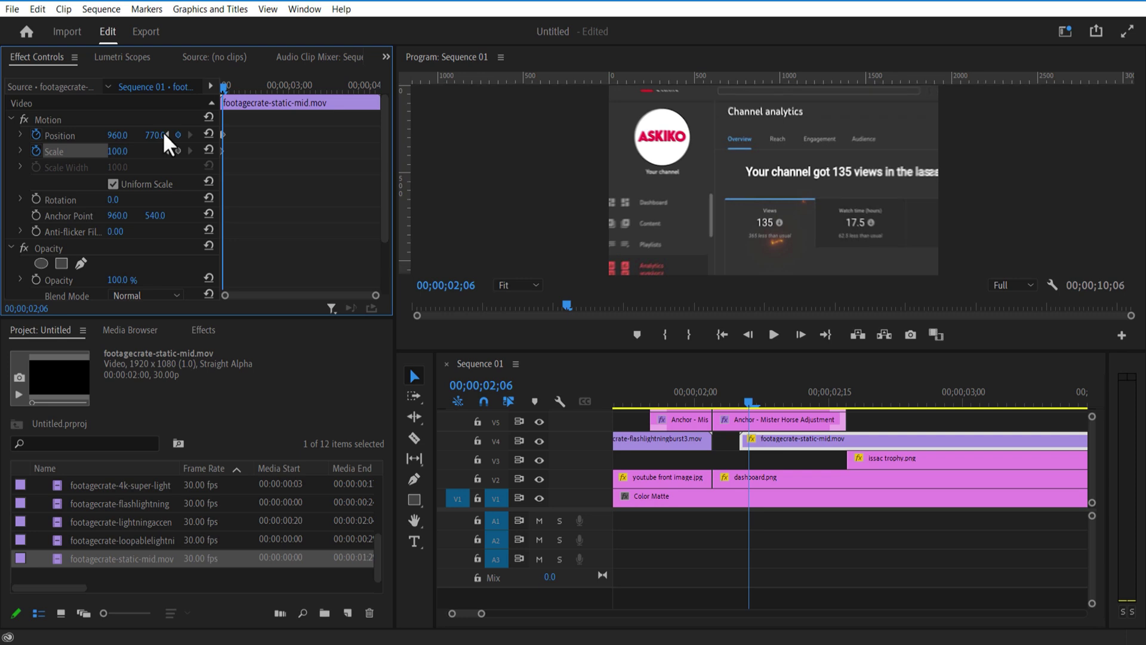
pyautogui.press('Right')
pyautogui.press('Right')
pyautogui.press('Right')
pyautogui.press('Right')
pyautogui.press('Right')
# Step: Cut the static clip on V4 at 00;00;02;21 and delete its remainder
pyautogui.moveTo(794, 403); pyautogui.dragTo(873, 406)
pyautogui.click(775, 335)
pyautogui.press('Delete')
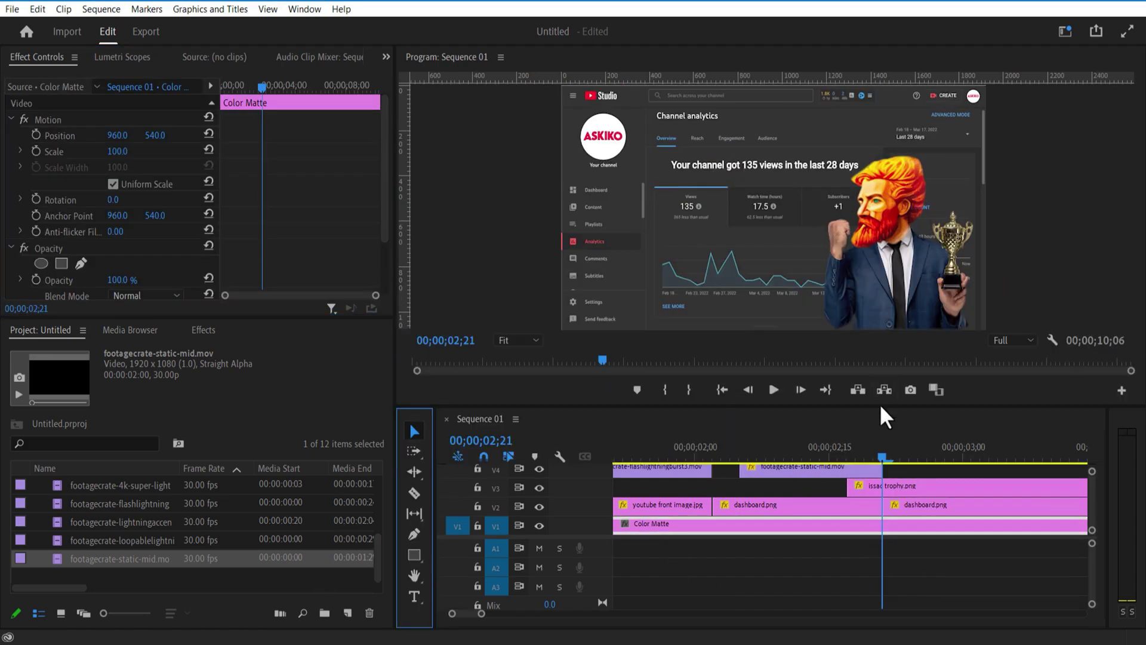
# Step: Move the ONLY title clip on V4 to start at 00;00;02;21
pyautogui.moveTo(880, 405); pyautogui.dragTo(879, 314)
pyautogui.moveTo(481, 614); pyautogui.dragTo(513, 613)
pyautogui.moveTo(944, 427); pyautogui.dragTo(834, 427)
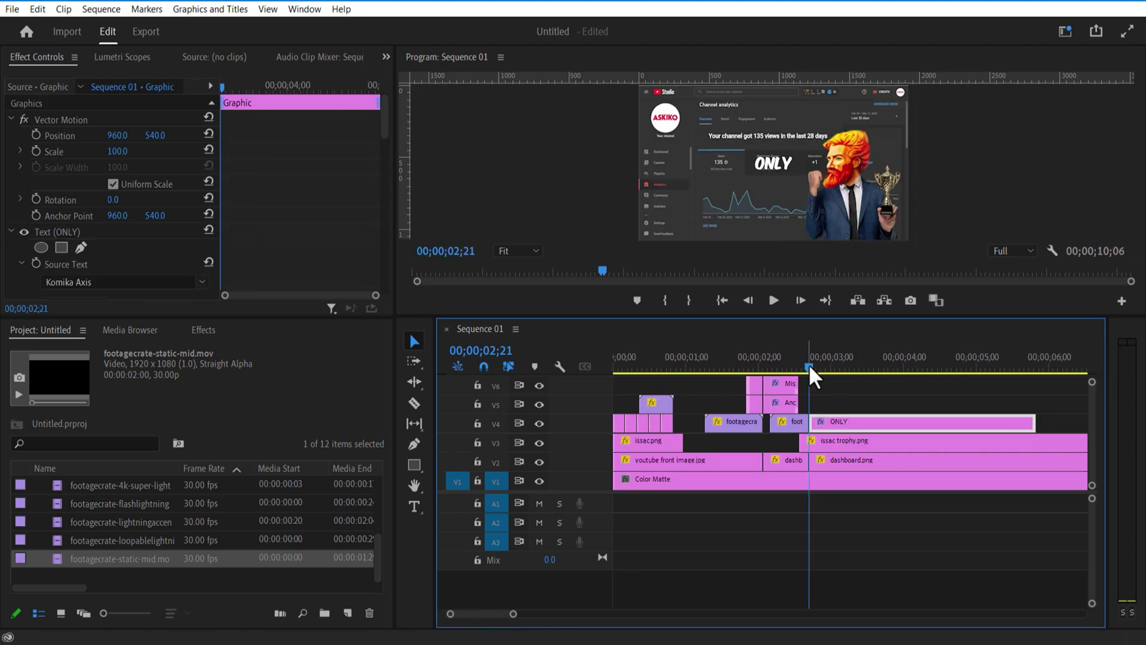
# Step: Split the ONLY title at 00;00;03;01 and move its longer remainder farther along V4
pyautogui.moveTo(813, 376); pyautogui.dragTo(837, 402)
pyautogui.click(414, 403)
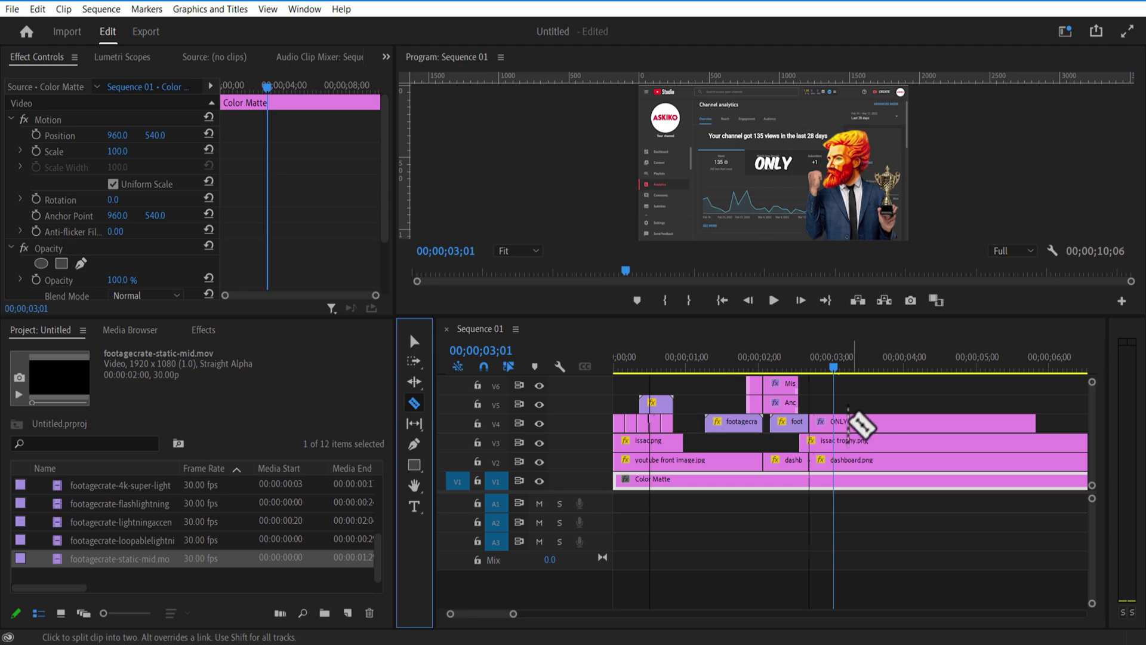
pyautogui.click(835, 424)
pyautogui.click(414, 341)
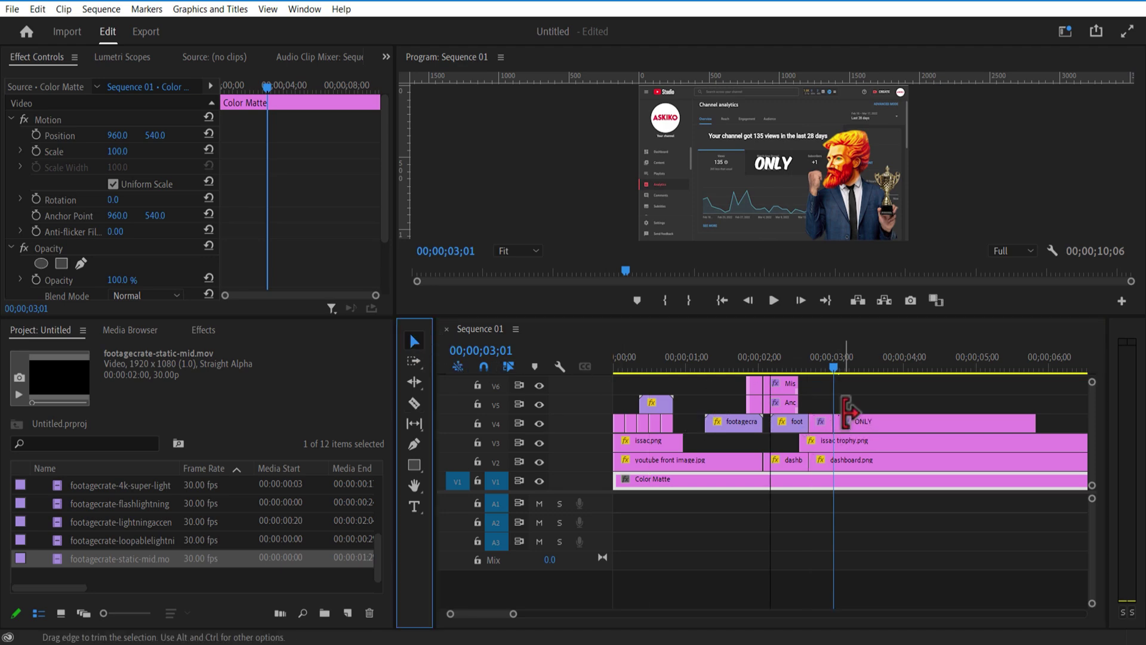
pyautogui.moveTo(921, 435); pyautogui.dragTo(1056, 435)
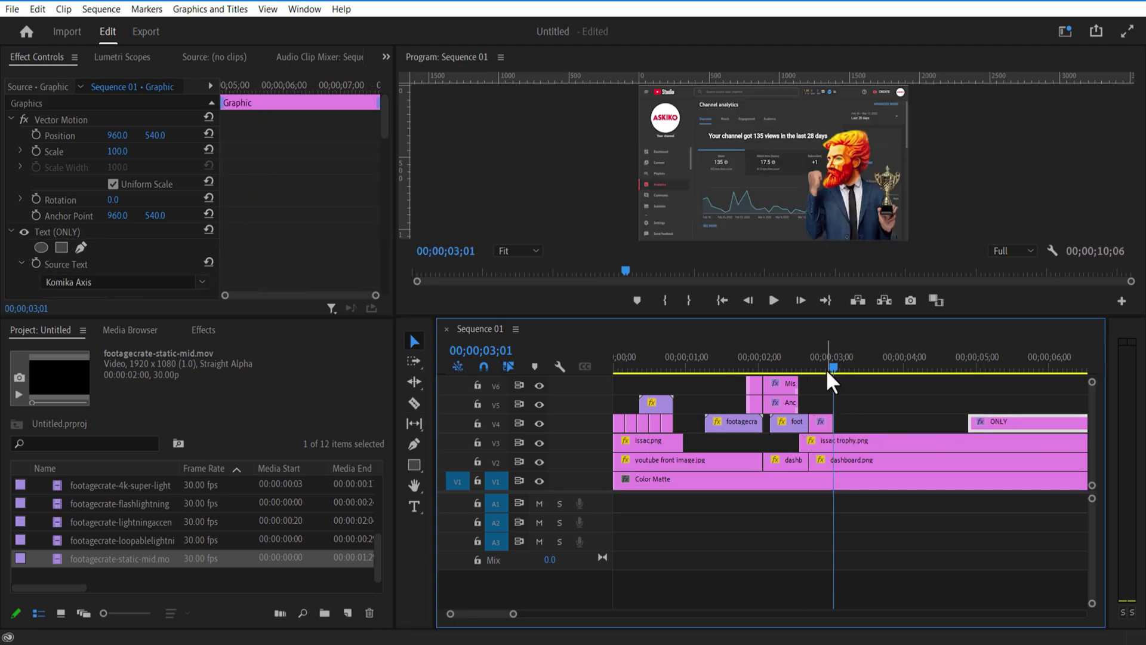
# Step: Place the short title at Position 960, 1004 with Scale 66, and make consecutive title clips reading "all of them", "got over" and "135 views"
pyautogui.moveTo(828, 371); pyautogui.dragTo(817, 382)
pyautogui.click(816, 423)
pyautogui.moveTo(156, 136); pyautogui.dragTo(433, 136)
pyautogui.doubleClick(769, 224)
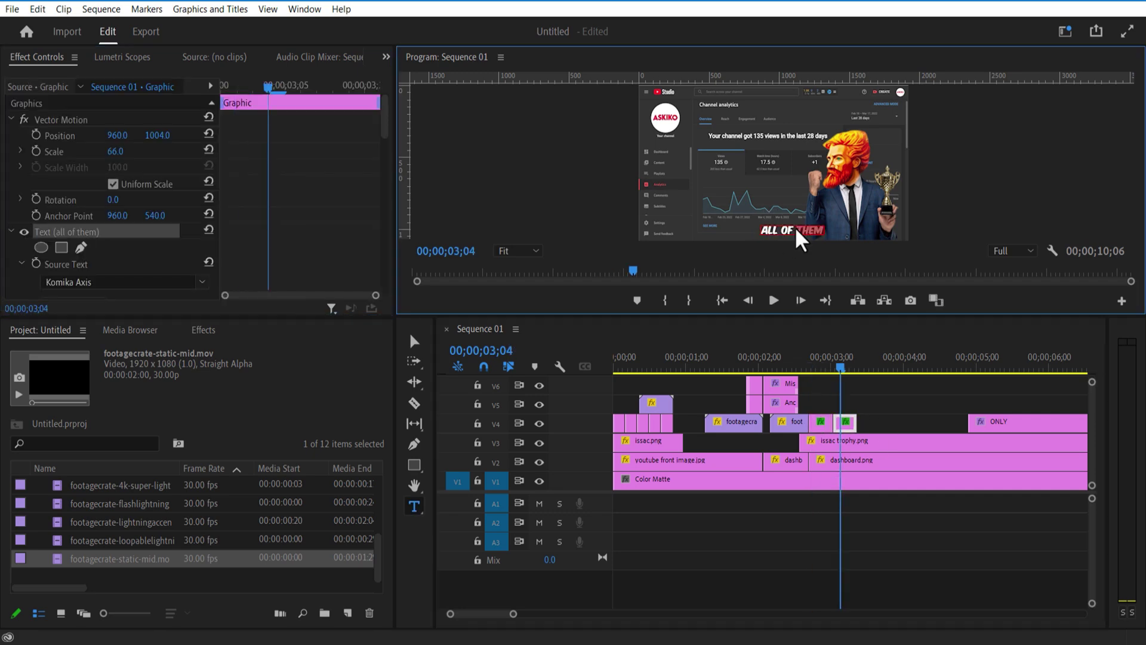
pyautogui.write('got over')
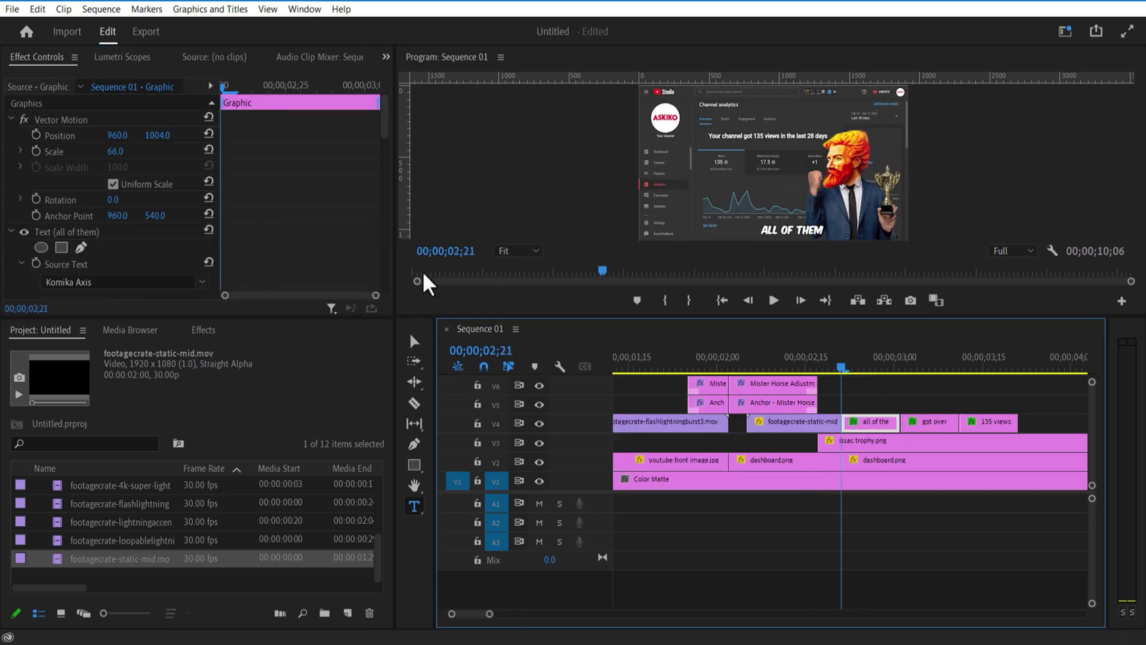
# Step: Keyframe the "all of them" title's Scale from 0 at 00;00;02;21 to its pop-up size at 00;00;02;26
pyautogui.click(35, 151)
pyautogui.moveTo(111, 151); pyautogui.dragTo(72, 151)
pyautogui.moveTo(229, 98); pyautogui.dragTo(299, 141)
pyautogui.click(119, 150)
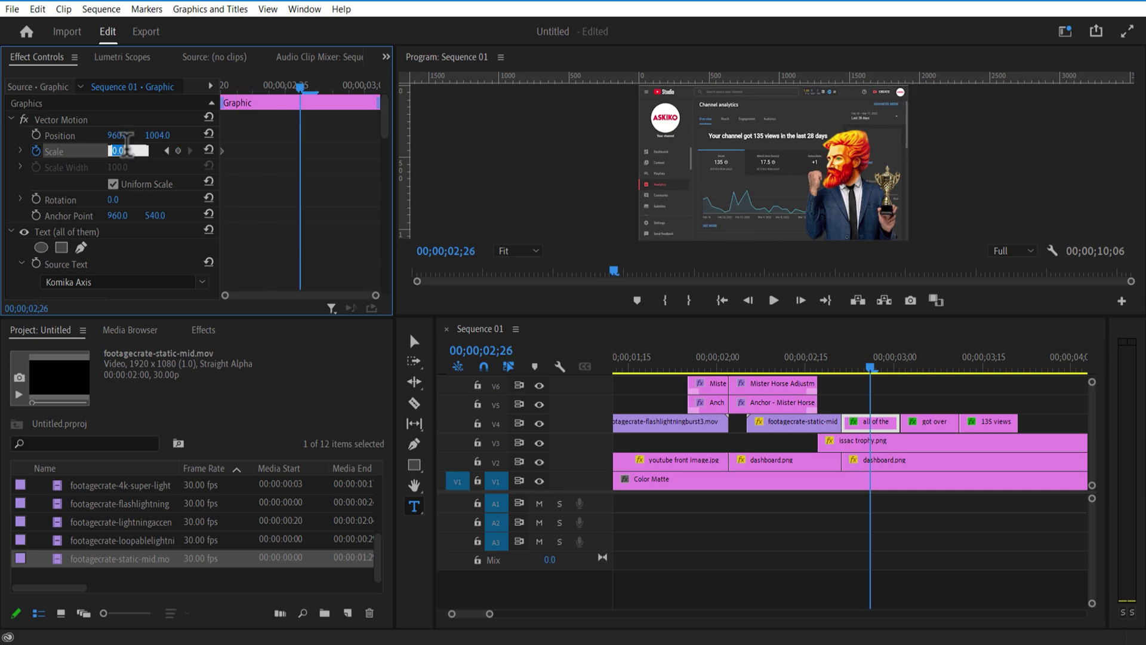
# Step: Split issac trophy.png and dashboard.png at 00;00;03;21 and delete both remainders
pyautogui.moveTo(925, 367); pyautogui.dragTo(975, 373)
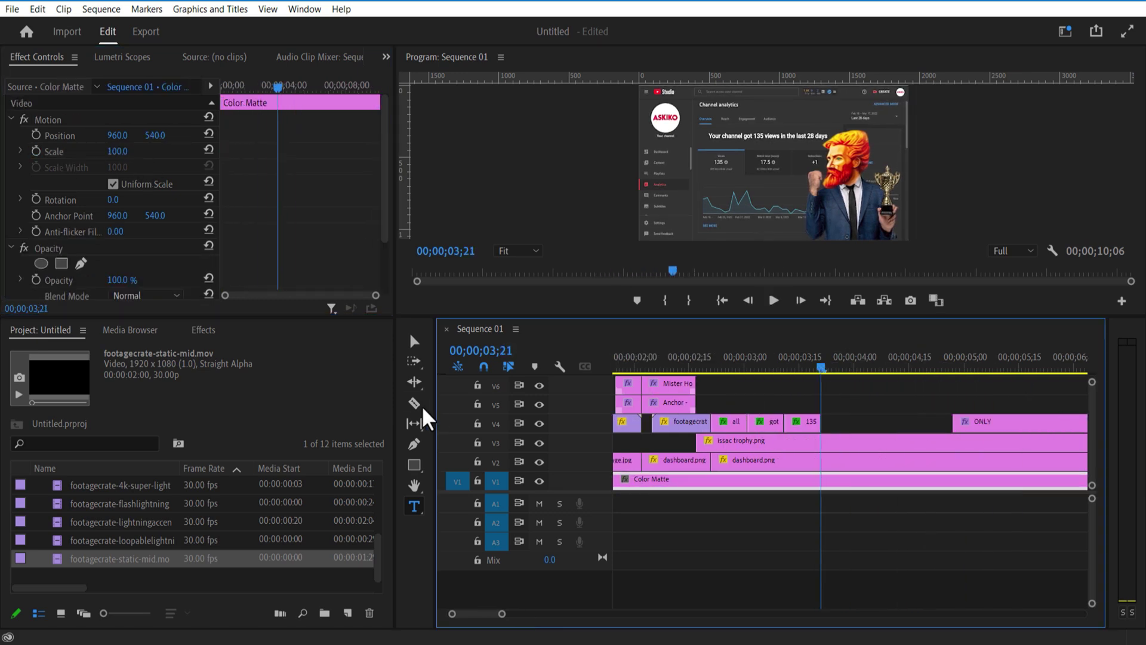
pyautogui.click(414, 403)
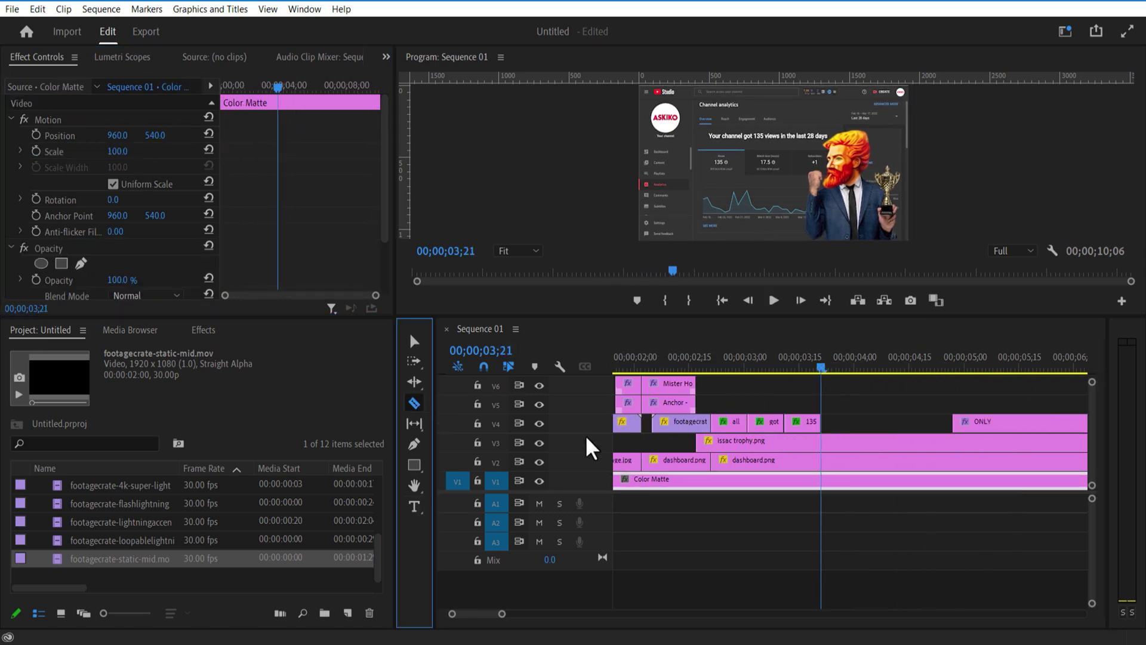
pyautogui.click(822, 441)
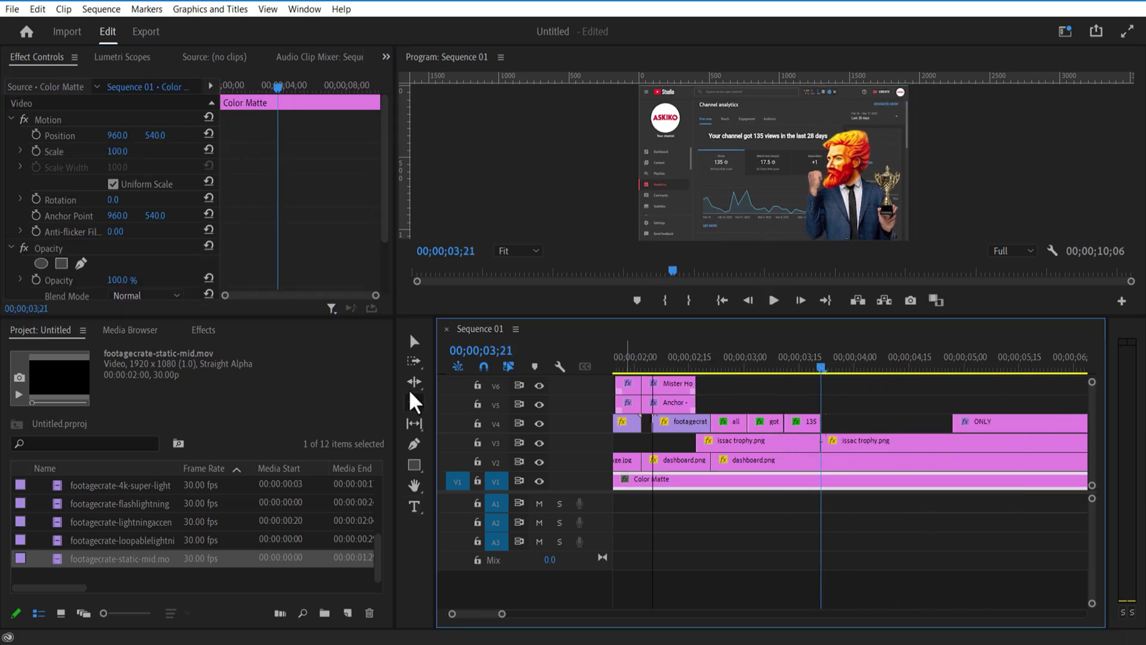
pyautogui.click(414, 340)
pyautogui.click(413, 403)
pyautogui.click(822, 459)
pyautogui.press('v')
pyautogui.click(895, 447)
pyautogui.keyDown('shift'); pyautogui.click(896, 459); pyautogui.keyUp('shift')
pyautogui.press('Delete')
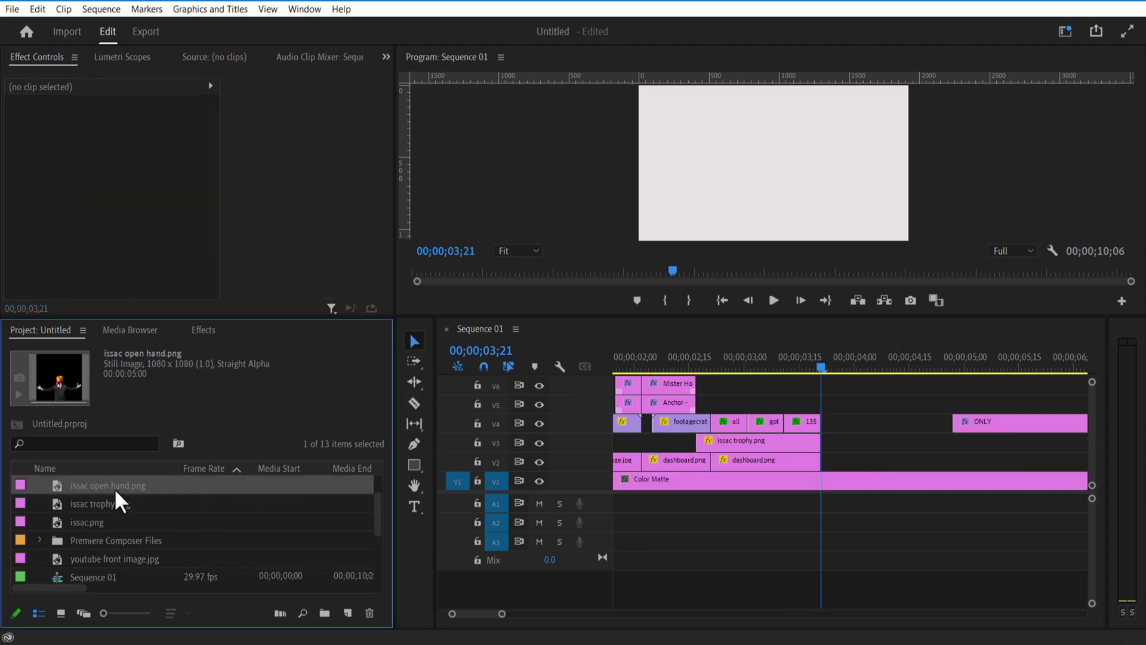
# Step: Place issac open hand.png on V2 at 00;00;03;21 and raise the remaining ONLY title to V5
pyautogui.moveTo(115, 489); pyautogui.dragTo(844, 470)
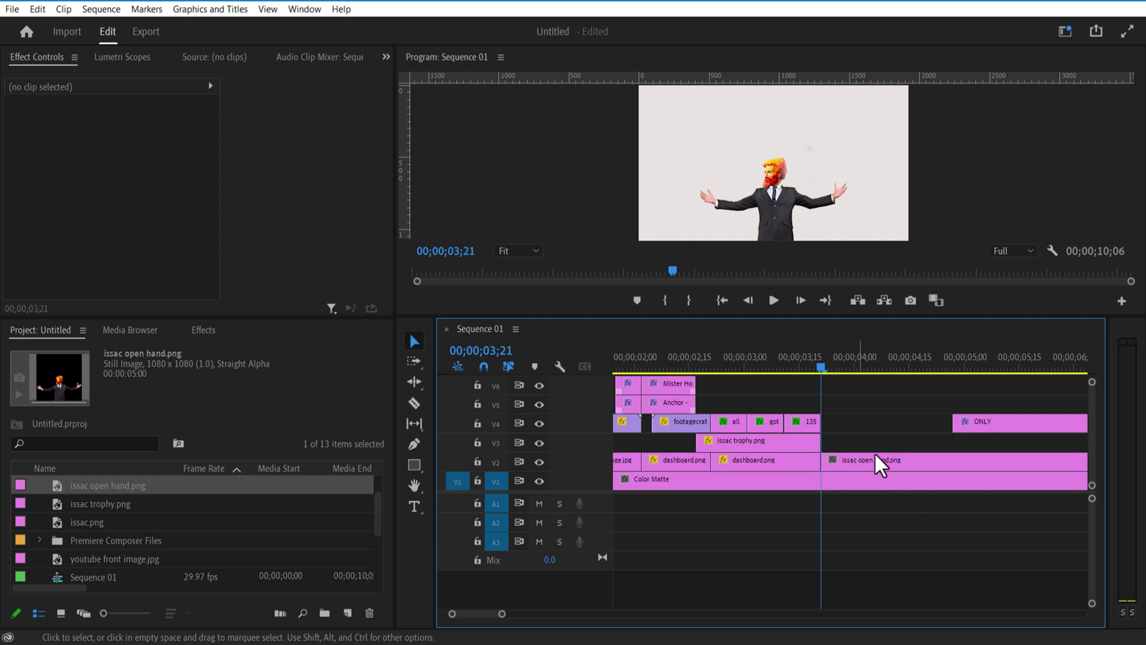
pyautogui.moveTo(1008, 422); pyautogui.dragTo(1005, 406)
# Step: Split the white Color Matte on V1 at 00;00;03;21 and delete its remainder
pyautogui.click(742, 475)
pyautogui.click(414, 403)
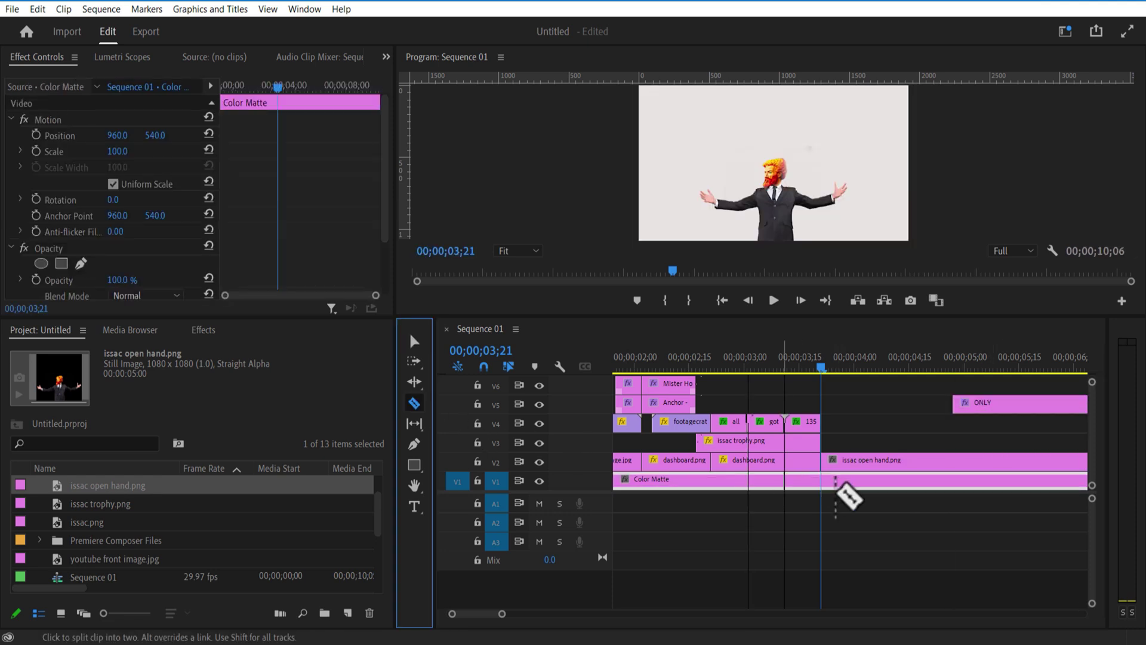
pyautogui.click(829, 478)
pyautogui.click(414, 341)
pyautogui.click(872, 485)
pyautogui.press('Delete')
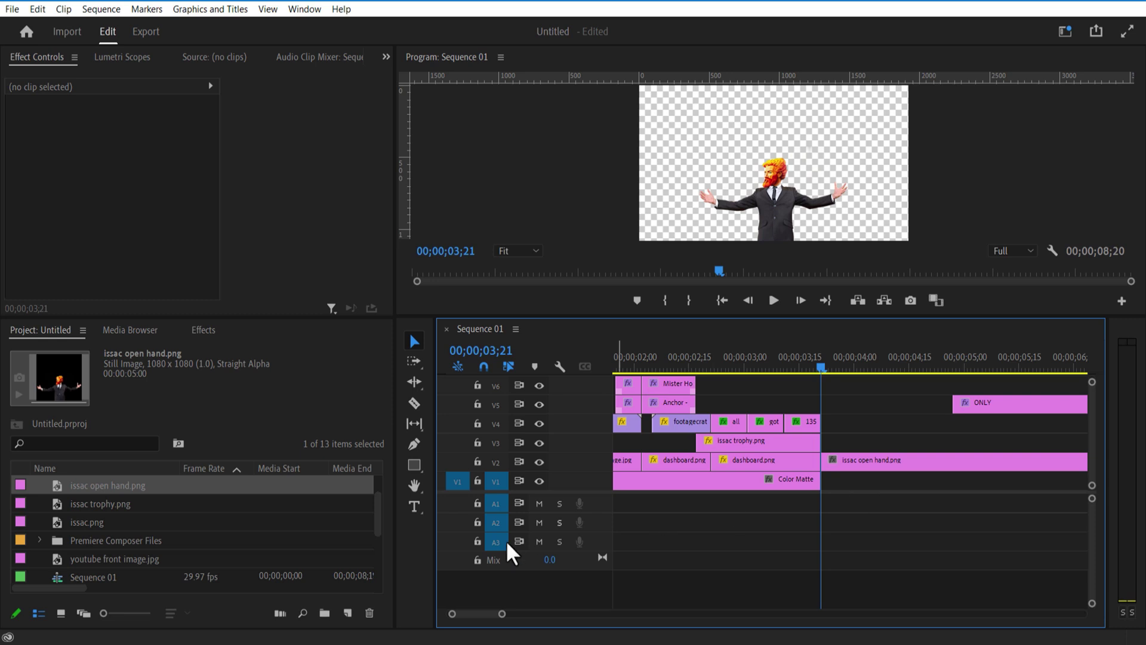
# Step: Create a black 1920 x 1080 Color Matte and place it on V1 at 00;00;03;21
pyautogui.click(347, 613)
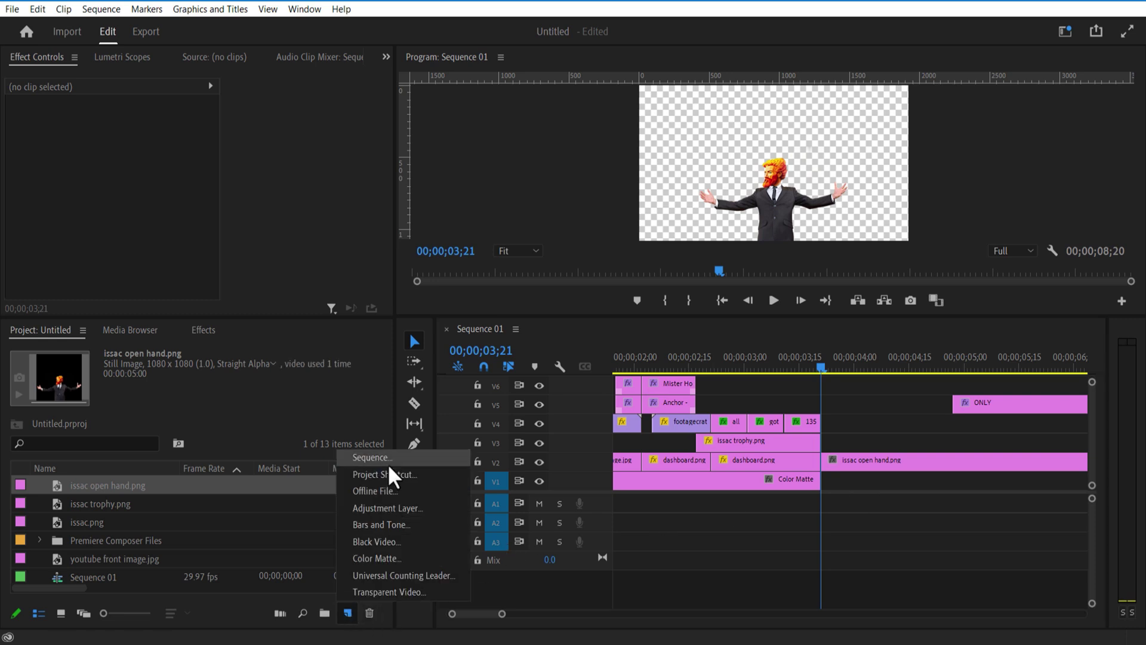
pyautogui.click(388, 556)
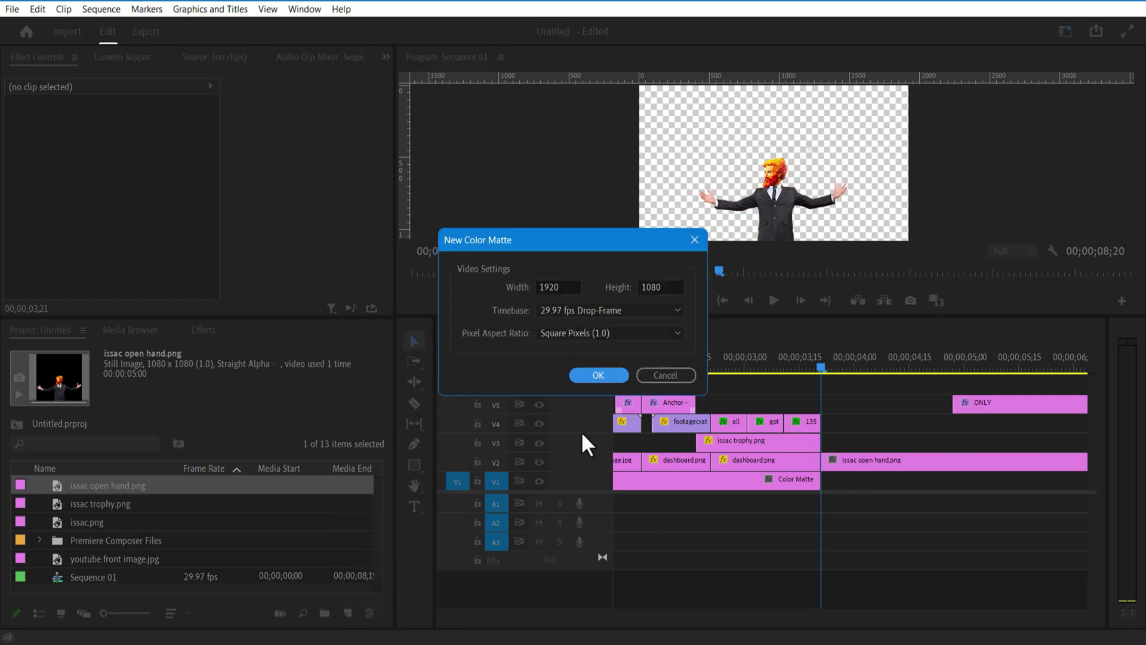
pyautogui.click(603, 374)
pyautogui.click(723, 214)
pyautogui.click(537, 345)
pyautogui.moveTo(92, 485); pyautogui.dragTo(863, 487)
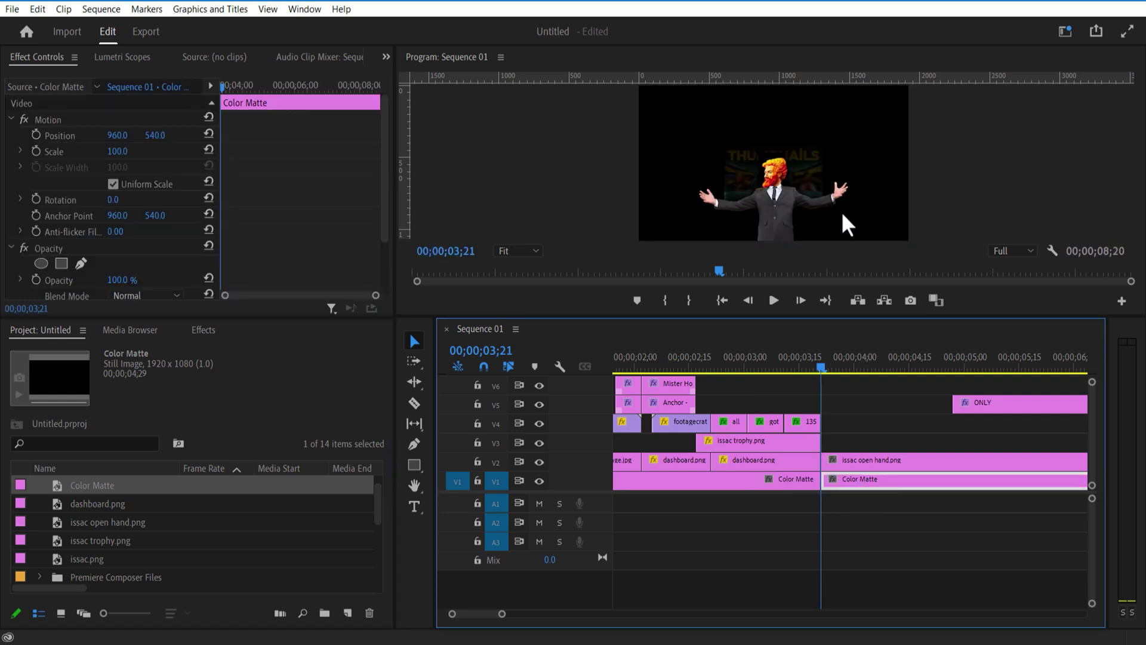
# Step: Draw an opacity mask around the figure in issac open hand.png and adjust the clip's Scale and Position to centre the figure
pyautogui.click(859, 464)
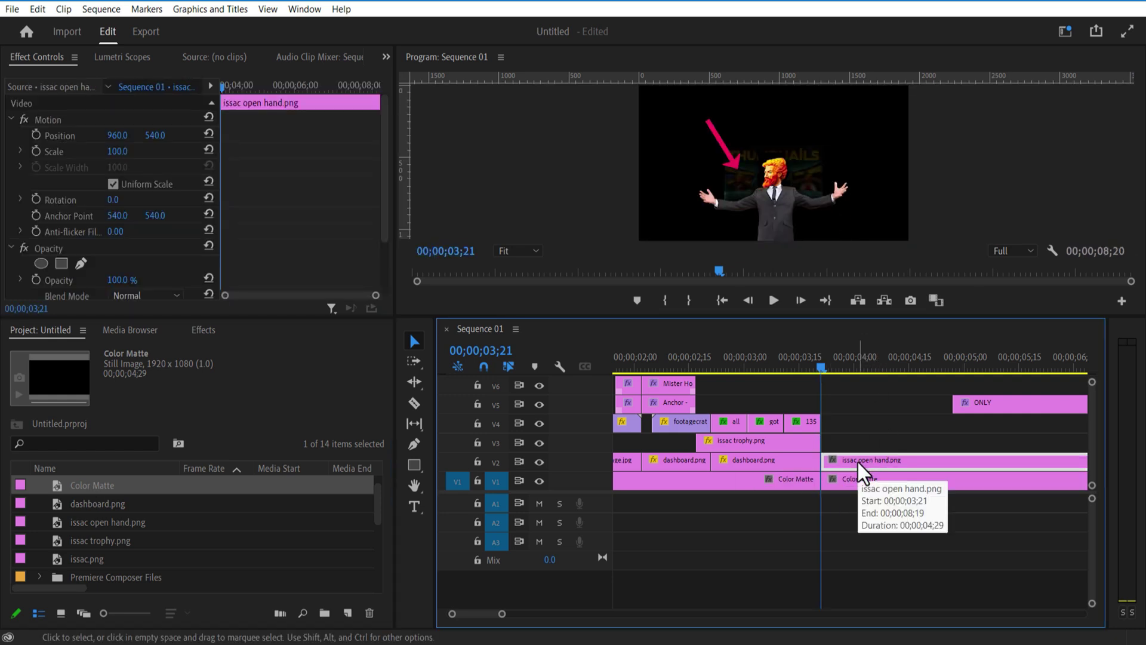
pyautogui.moveTo(817, 316); pyautogui.dragTo(822, 418)
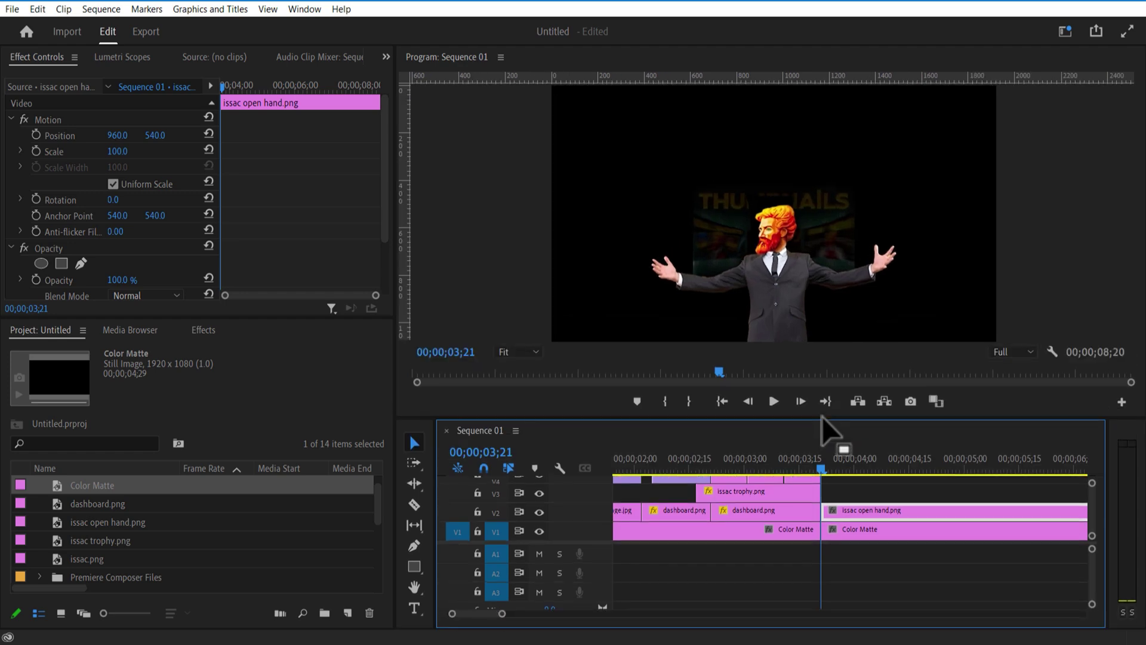
pyautogui.click(80, 263)
pyautogui.click(748, 340)
pyautogui.click(748, 323)
pyautogui.click(750, 308)
pyautogui.click(746, 289)
pyautogui.click(733, 293)
pyautogui.click(715, 295)
pyautogui.click(678, 289)
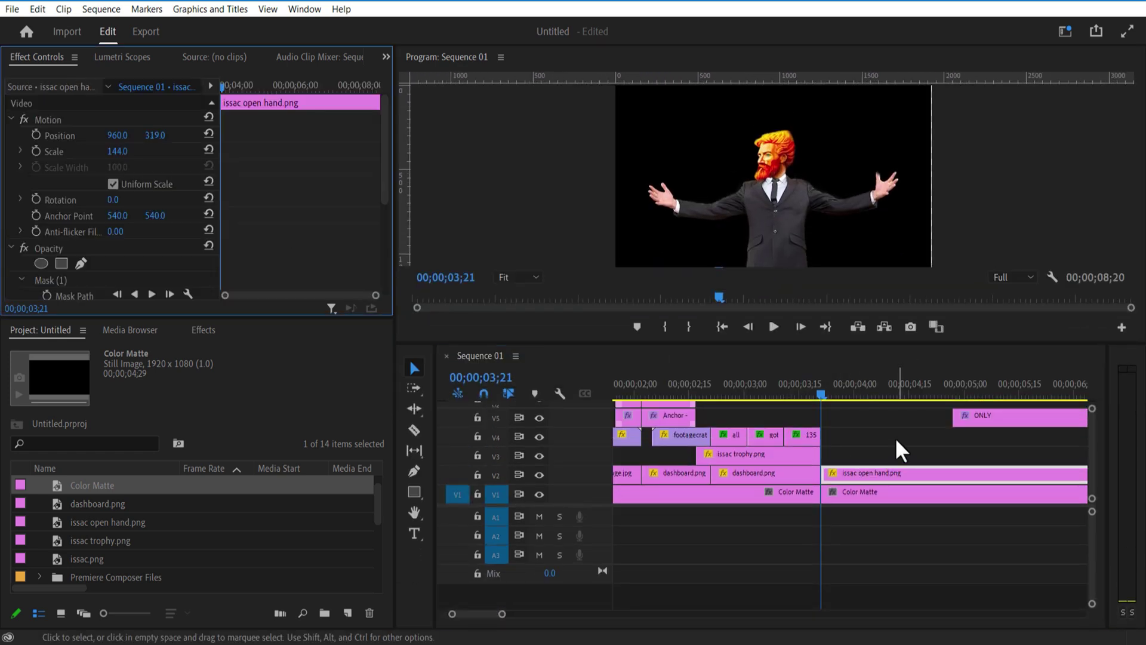
pyautogui.moveTo(118, 151); pyautogui.dragTo(145, 135)
# Step: Draw a rectangle shape covering the whole frame at 00;00;03;21
pyautogui.click(962, 455)
pyautogui.click(854, 423)
pyautogui.click(414, 491)
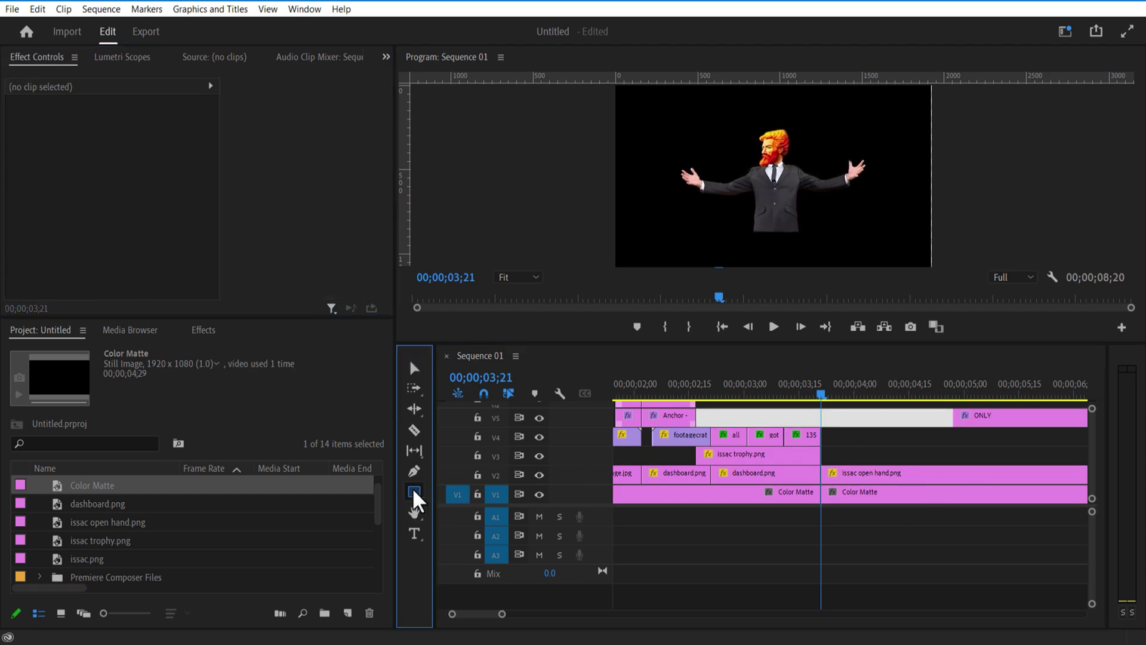
pyautogui.moveTo(613, 89); pyautogui.dragTo(942, 267)
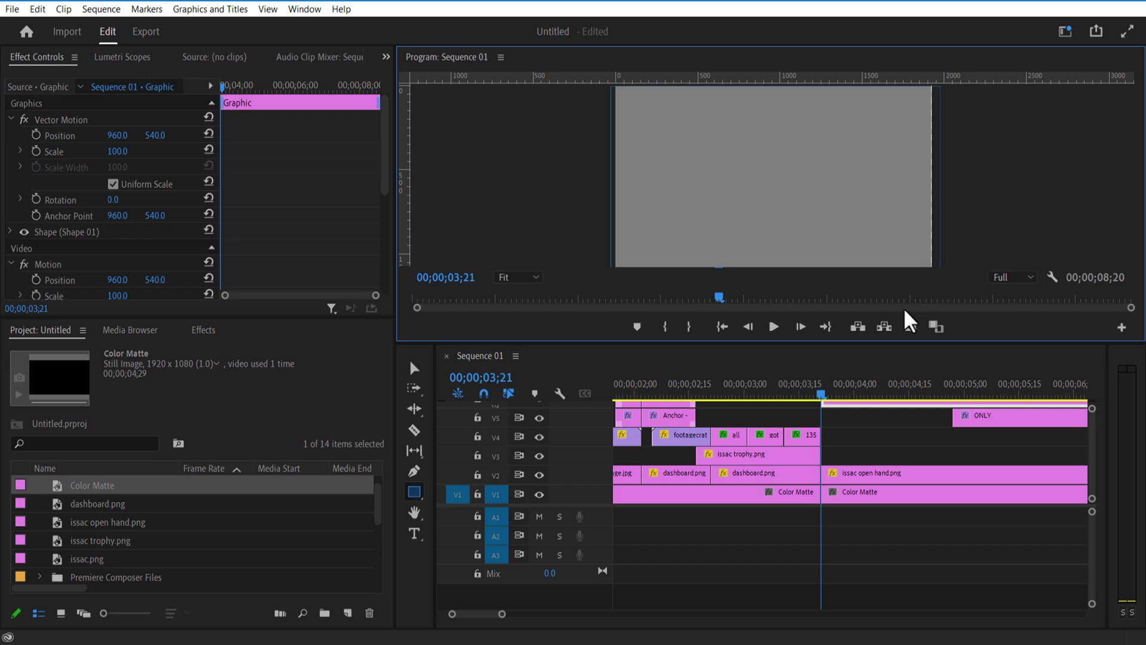
# Step: Set the full-frame rectangle's fill colour to black
pyautogui.click(385, 230)
pyautogui.moveTo(387, 205); pyautogui.dragTo(386, 108)
pyautogui.click(10, 231)
pyautogui.scroll(-3, 60, 245)
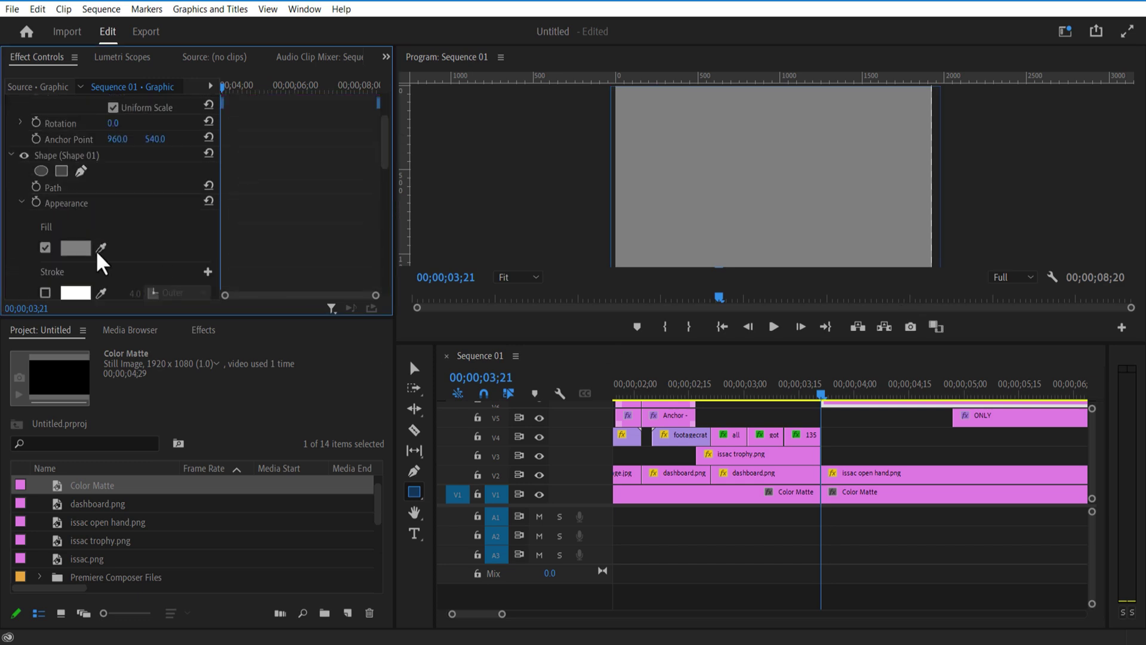
pyautogui.click(77, 248)
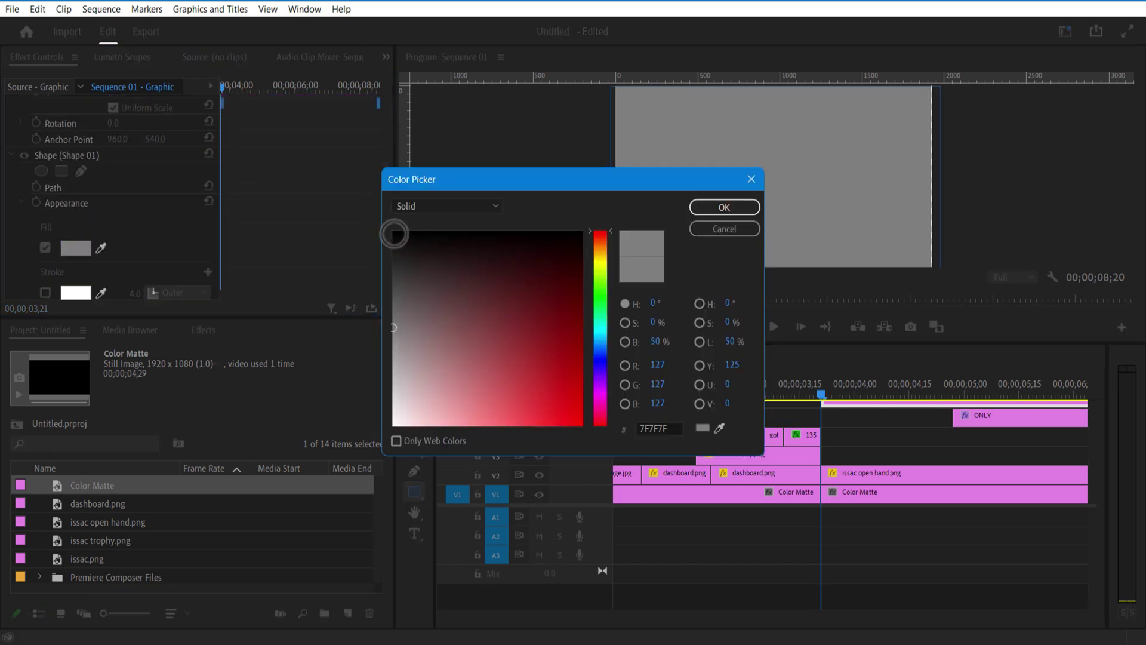
pyautogui.click(394, 234)
pyautogui.click(720, 211)
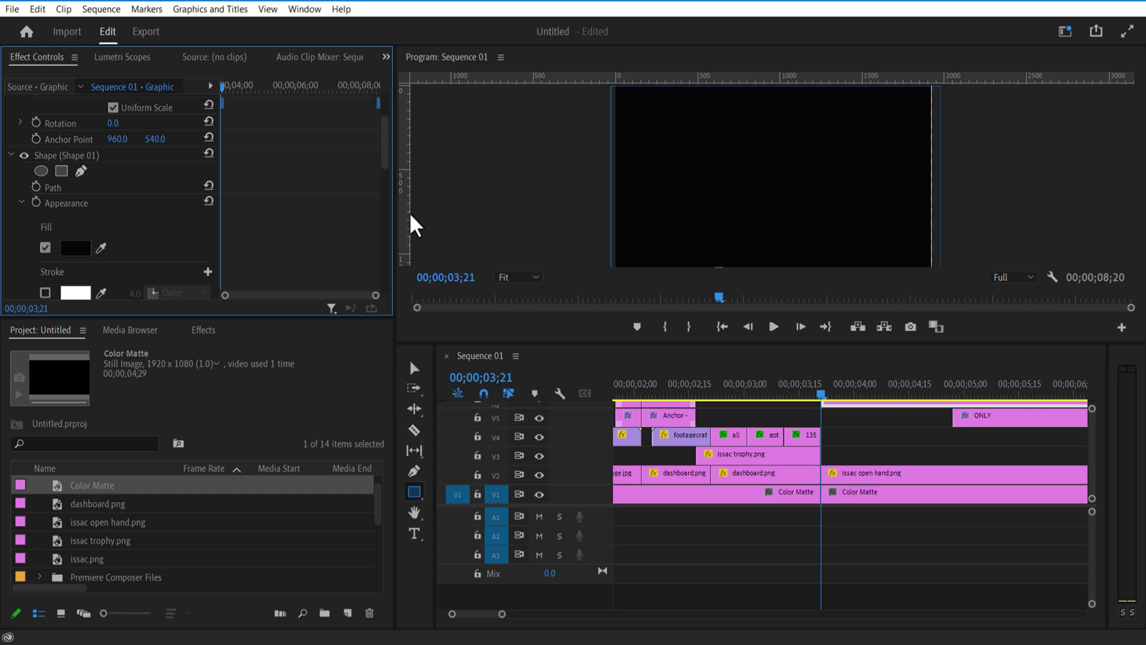
# Step: Add a rectangular mask to the black shape, stretch it across the frame's lower part below the figure, and set Mask Feather to 228
pyautogui.click(61, 172)
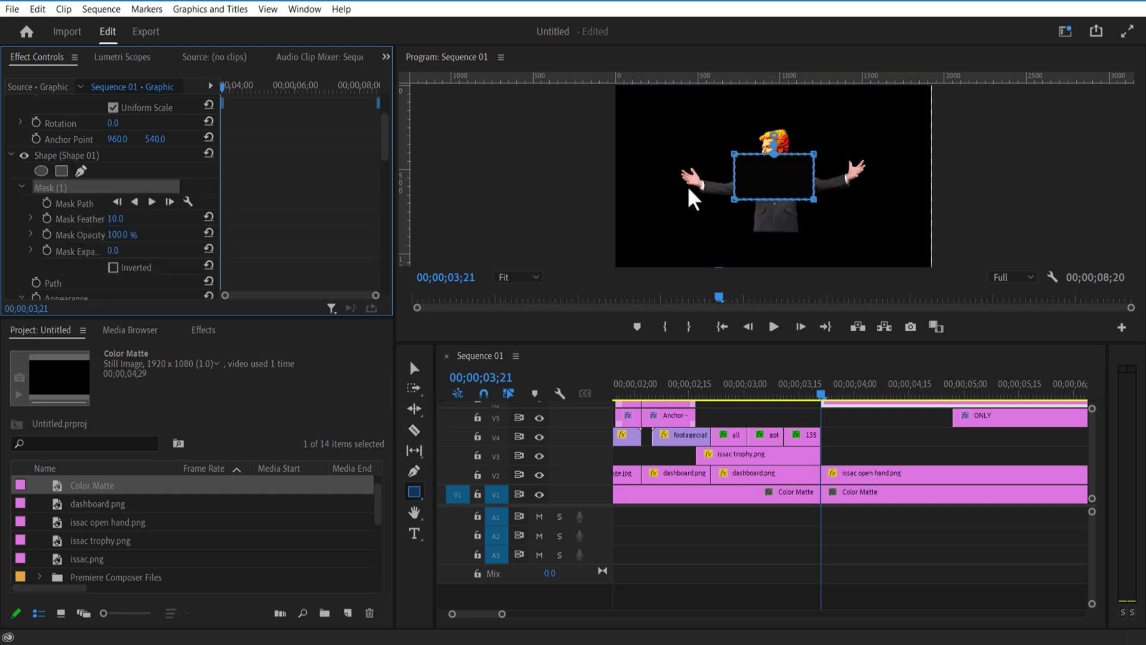
pyautogui.moveTo(734, 154); pyautogui.dragTo(602, 174)
pyautogui.moveTo(733, 200); pyautogui.dragTo(591, 225)
pyautogui.moveTo(813, 200); pyautogui.dragTo(958, 221)
pyautogui.moveTo(813, 154); pyautogui.dragTo(950, 174)
pyautogui.moveTo(795, 192); pyautogui.dragTo(797, 224)
pyautogui.moveTo(117, 219); pyautogui.dragTo(230, 219)
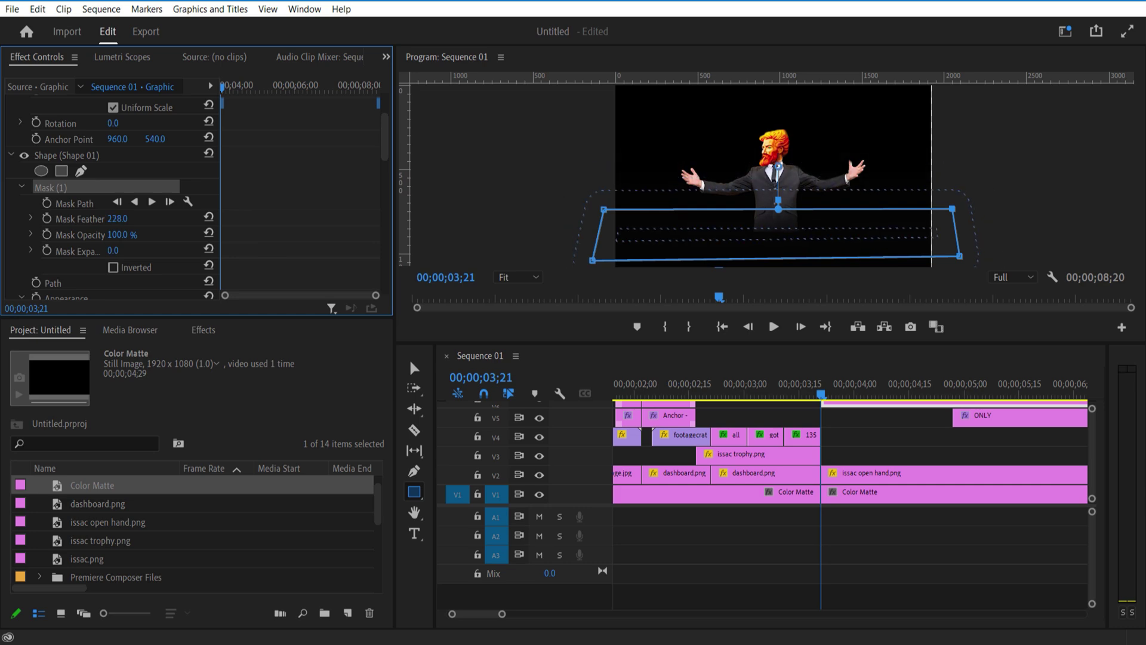
pyautogui.click(850, 521)
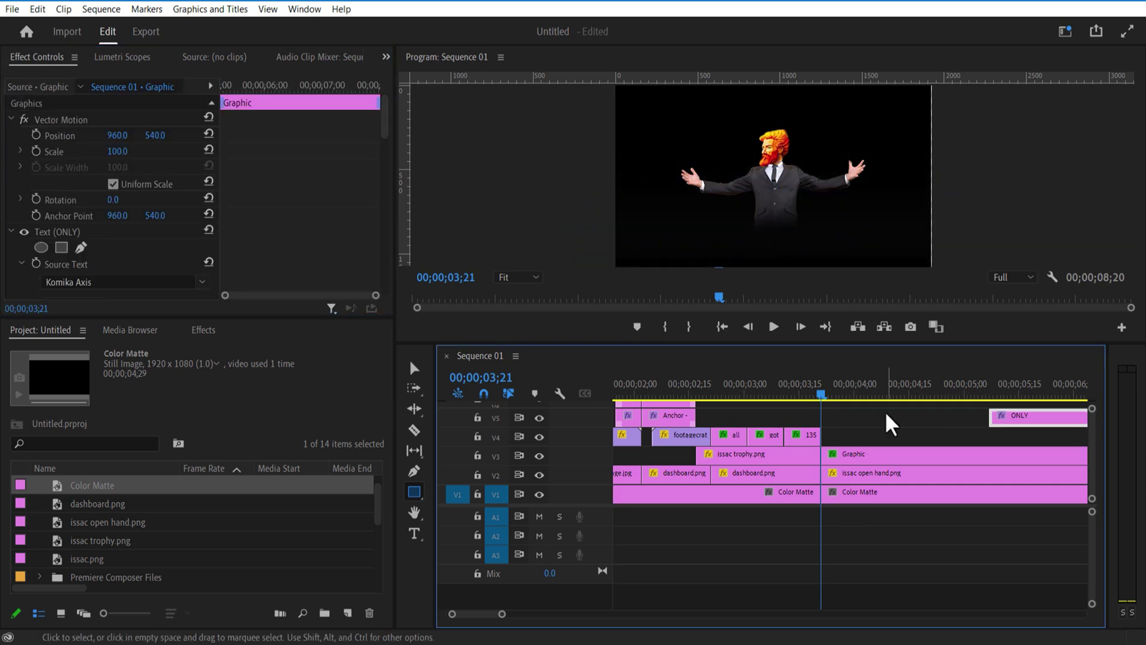
# Step: Open the Premiere Composer extension
pyautogui.click(305, 9)
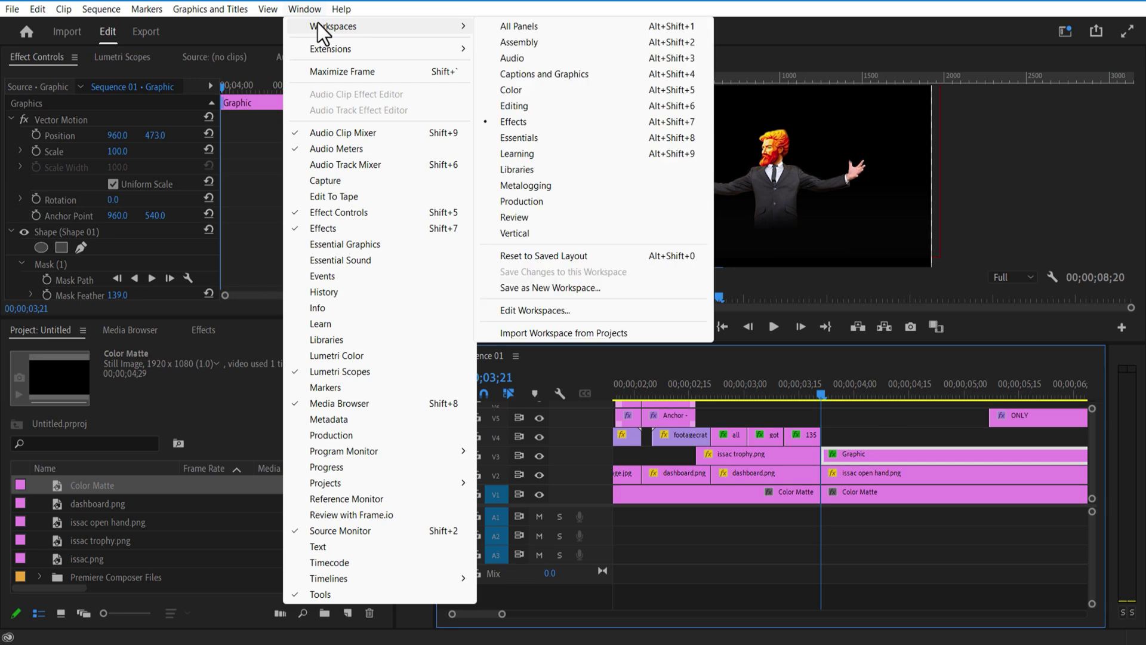
pyautogui.moveTo(339, 50)
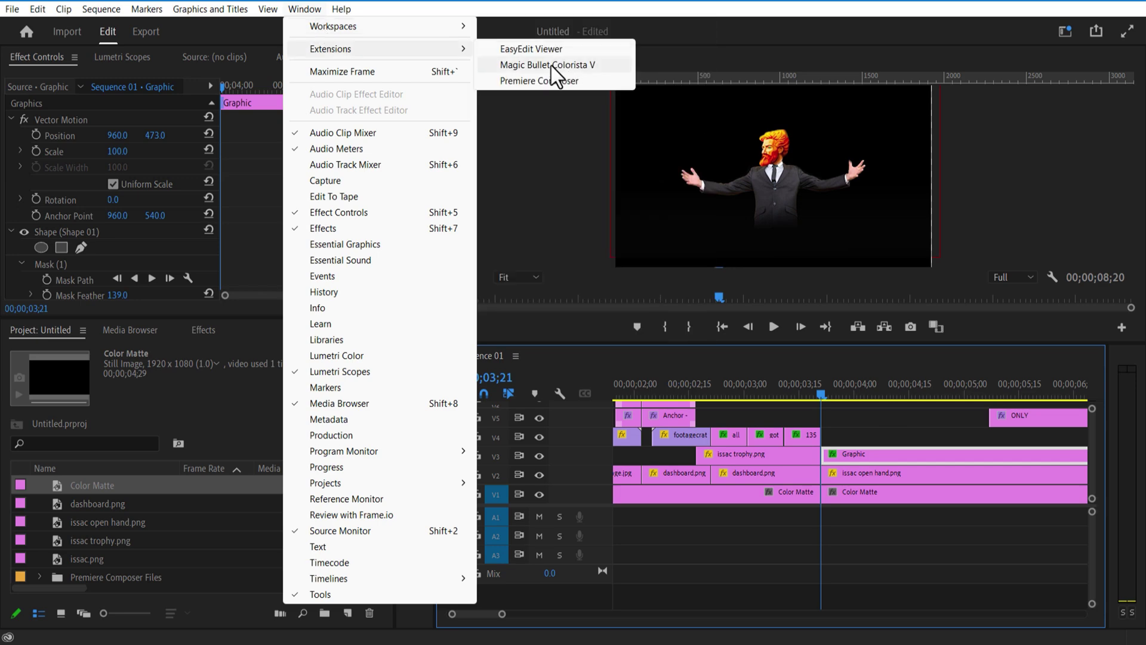
pyautogui.click(546, 82)
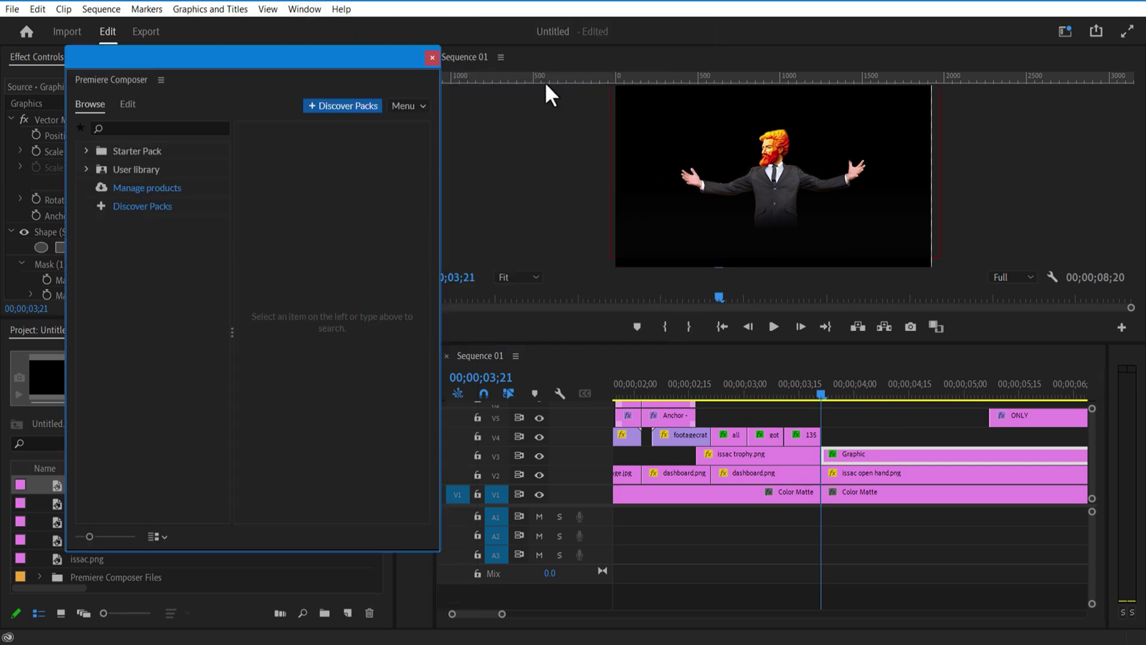
# Step: Add the Starter Pack's Pan Top-Right transition at the 00;00;03;21 cut and delete the sound clip that comes with it
pyautogui.click(122, 151)
pyautogui.click(98, 206)
pyautogui.click(156, 314)
pyautogui.click(161, 353)
pyautogui.click(149, 225)
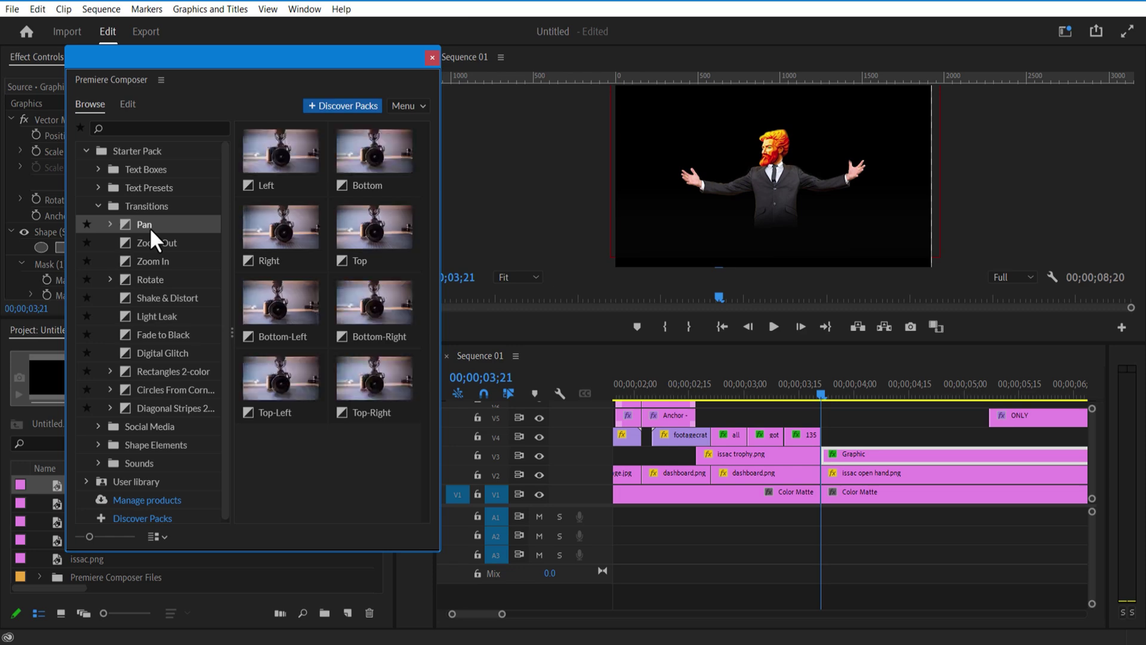
pyautogui.click(377, 406)
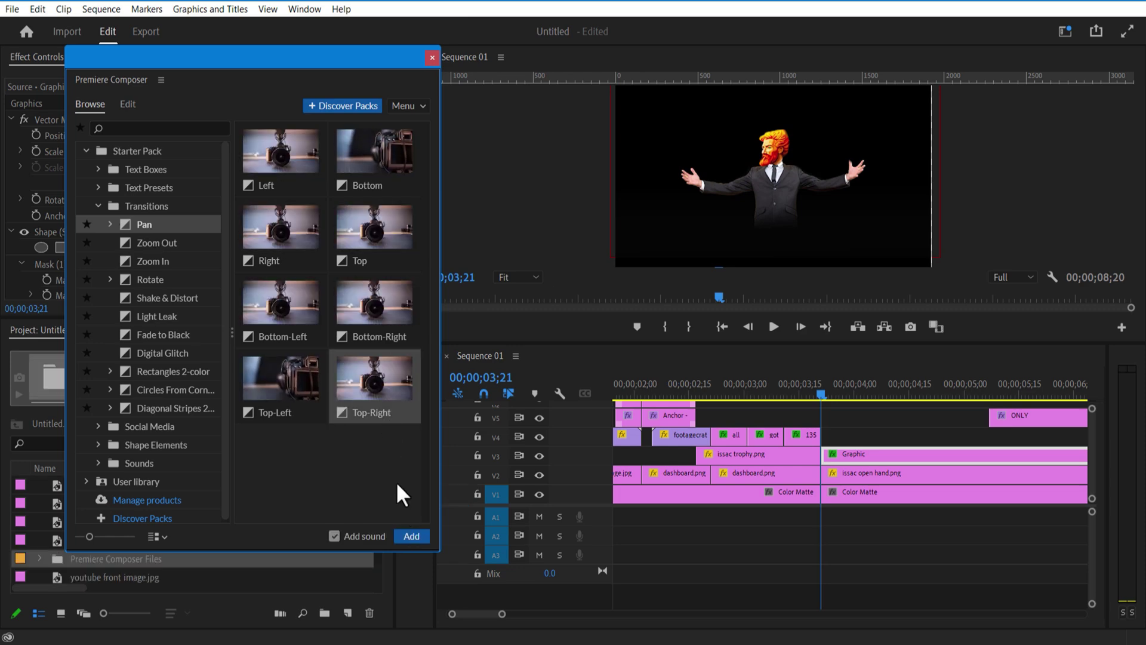
pyautogui.click(411, 535)
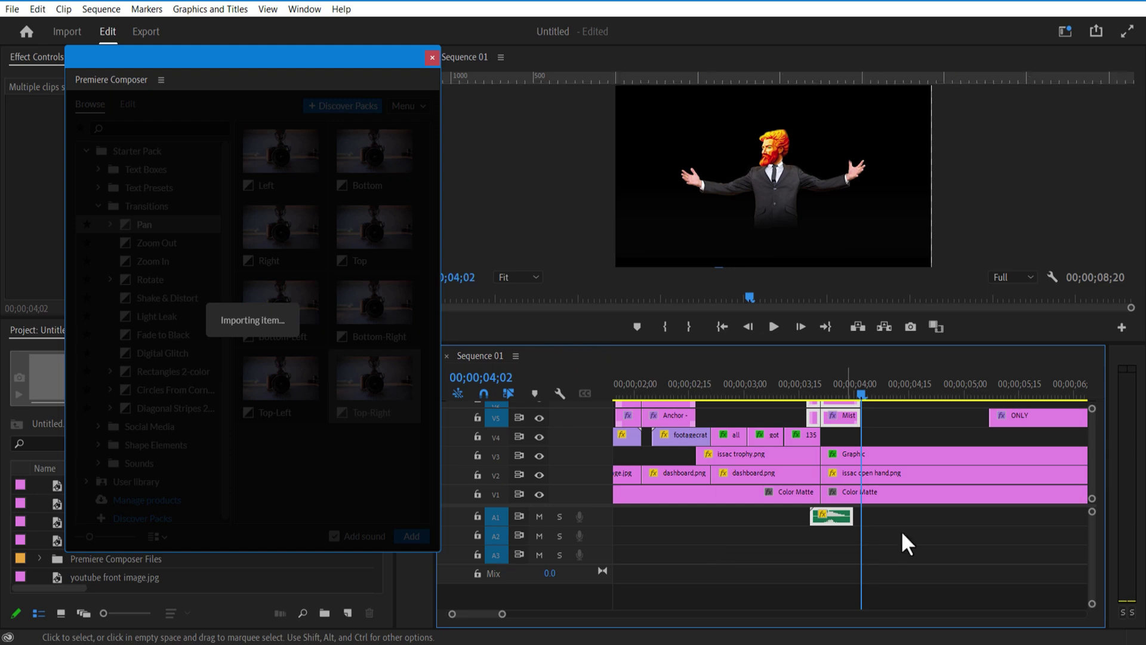
pyautogui.click(831, 518)
pyautogui.press('Delete')
# Step: Preview the pan transition from 00;00;03;16 and close Premiere Composer
pyautogui.click(807, 494)
pyautogui.click(803, 382)
pyautogui.click(772, 326)
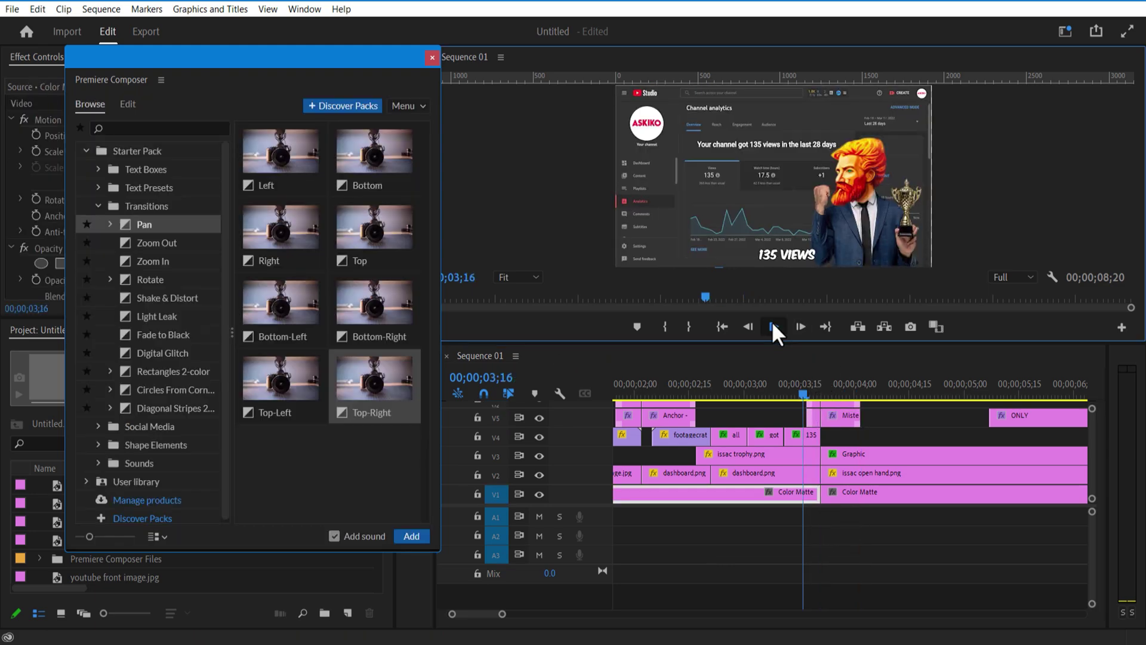
pyautogui.click(772, 325)
pyautogui.click(791, 370)
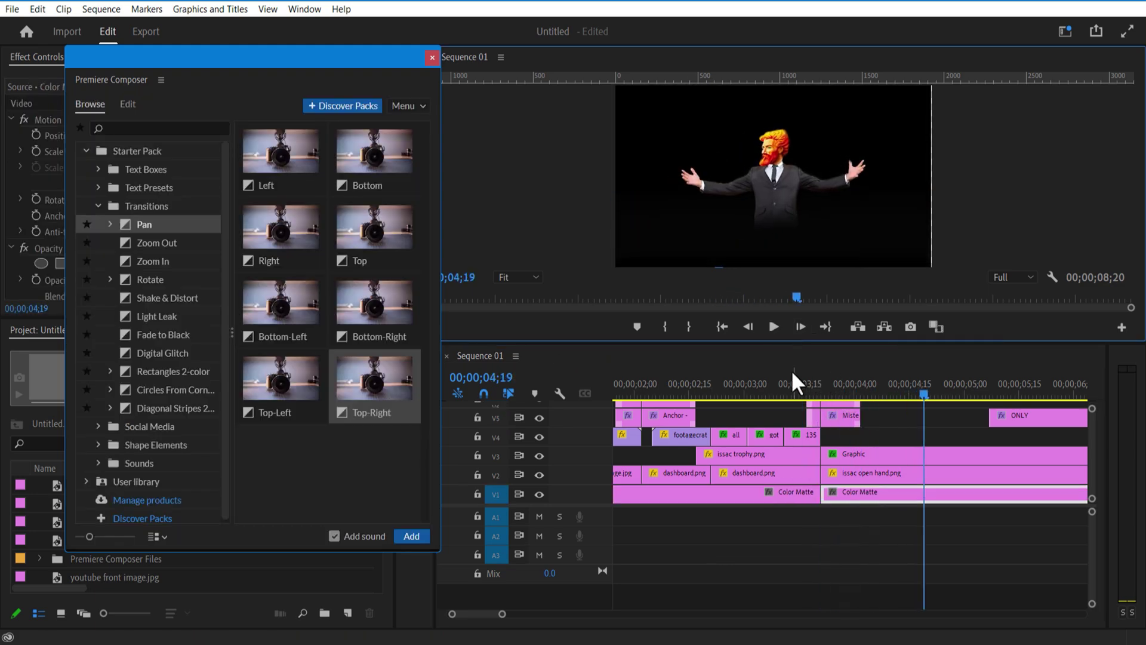
pyautogui.moveTo(802, 388); pyautogui.dragTo(845, 415)
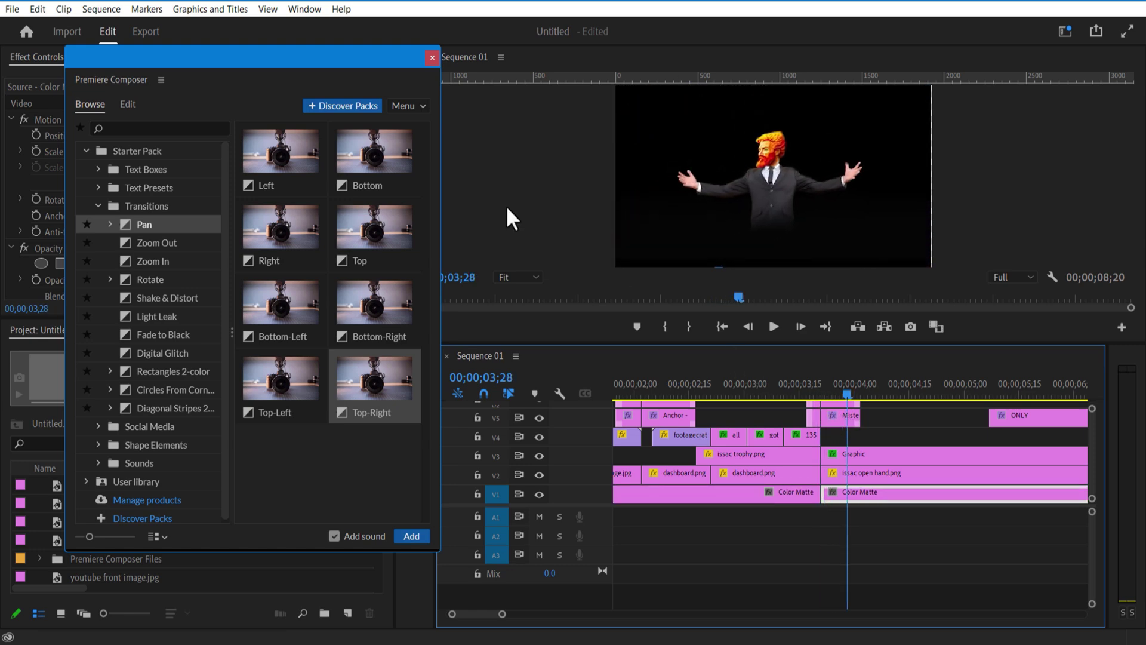
pyautogui.click(432, 57)
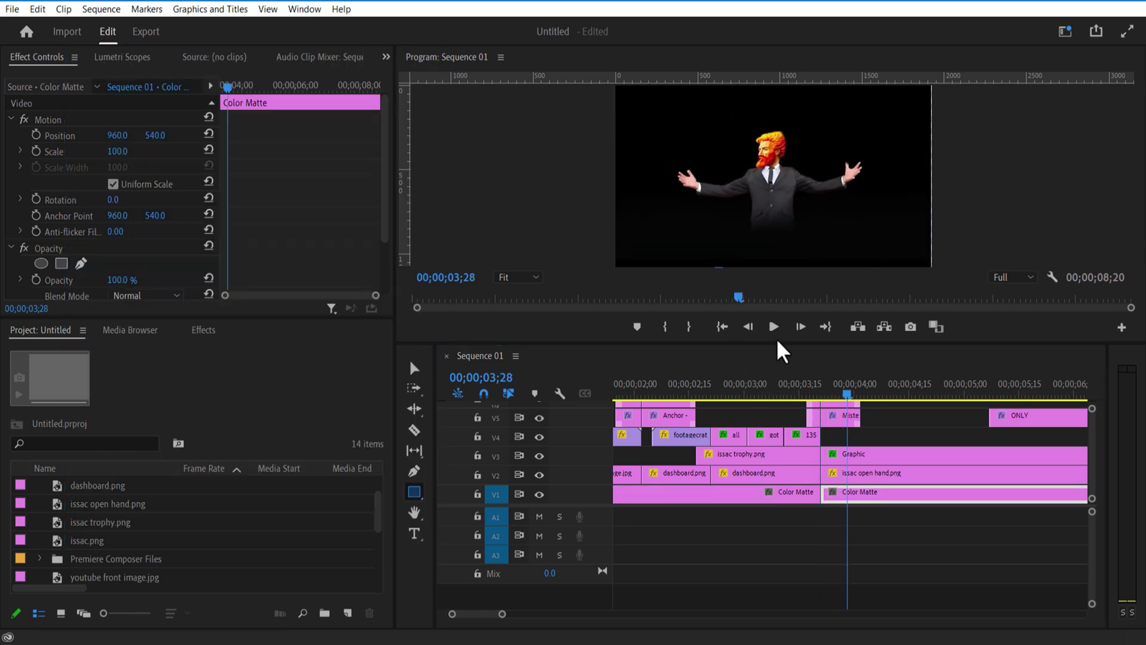
# Step: Create a CLICK WATCH text clip at 00;00;09;14 and move it back over the black-background scene
pyautogui.click(956, 440)
pyautogui.click(414, 542)
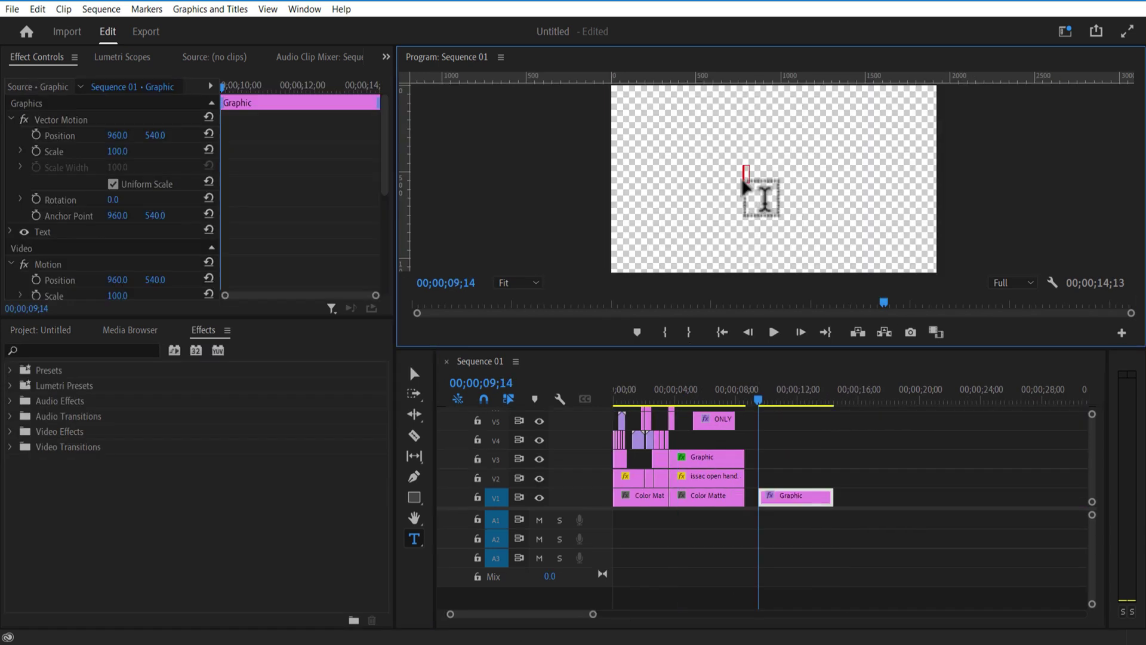
pyautogui.write('CLICK WATCH')
pyautogui.click(411, 375)
pyautogui.moveTo(780, 492); pyautogui.dragTo(702, 449)
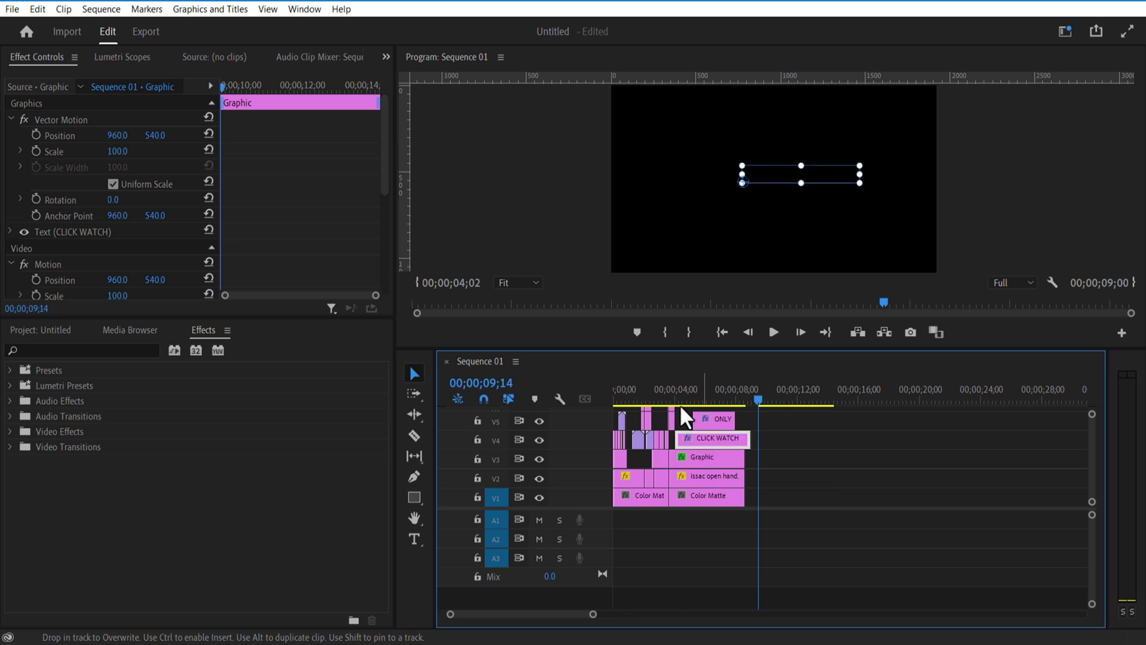
# Step: Restack the black scene's clips from 00;00;03;21 with CLICK WATCH on V2, issac open hand.png on V3 and the Graphic on V4
pyautogui.click(684, 397)
pyautogui.moveTo(595, 614); pyautogui.dragTo(561, 614)
pyautogui.moveTo(882, 442); pyautogui.dragTo(857, 445)
pyautogui.moveTo(858, 349); pyautogui.dragTo(860, 263)
pyautogui.moveTo(860, 395); pyautogui.dragTo(943, 338)
pyautogui.moveTo(895, 391); pyautogui.dragTo(868, 412)
pyautogui.moveTo(917, 338); pyautogui.dragTo(833, 431)
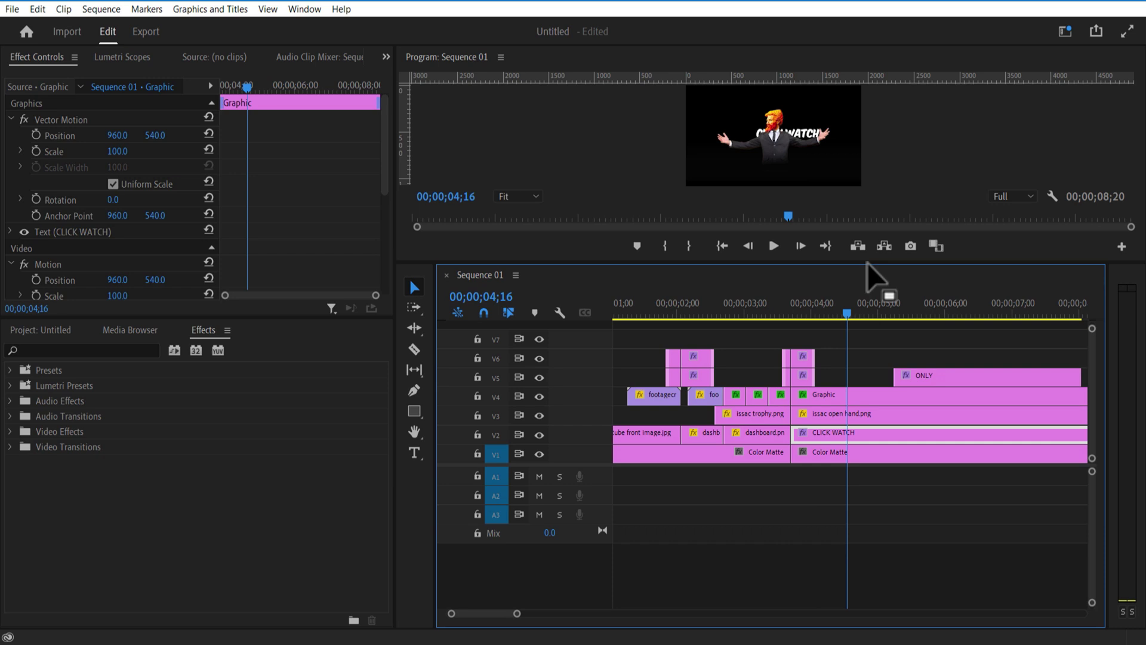
# Step: Animate the CLICK WATCH text's Position from -625, 509 at 00;00;03;29 to 787, 509 so it slides in behind the figure
pyautogui.moveTo(874, 277); pyautogui.dragTo(868, 417)
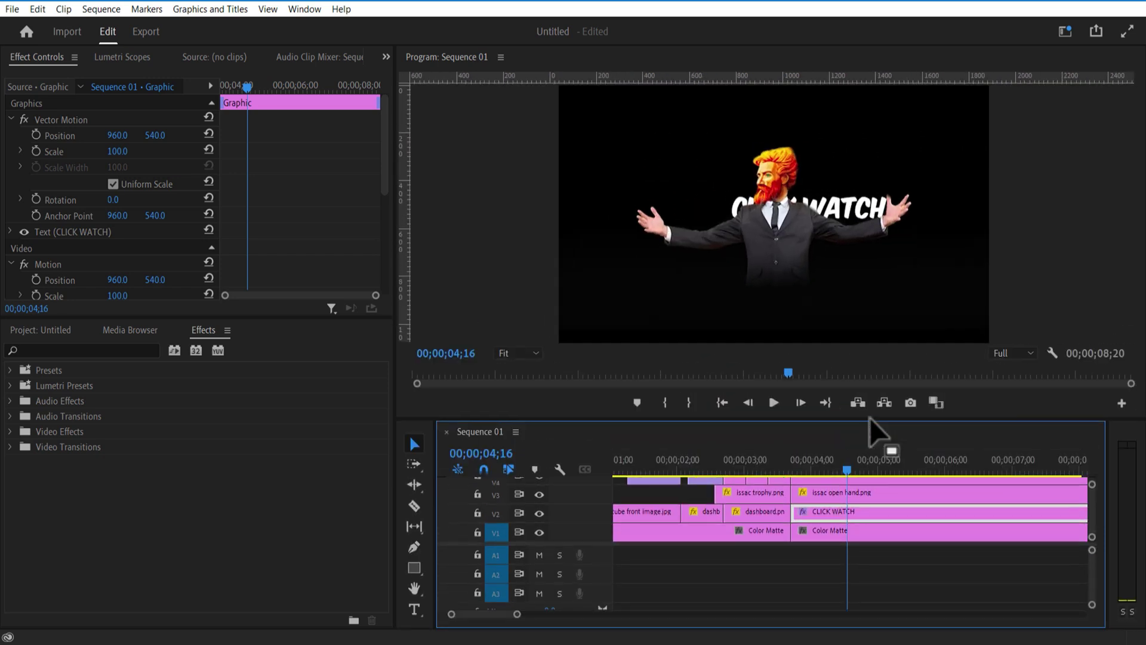
pyautogui.moveTo(118, 136)
pyautogui.mouseDown()
pyautogui.moveTo(12, 135)
pyautogui.moveTo(151, 135)
pyautogui.moveTo(136, 135)
pyautogui.mouseUp()
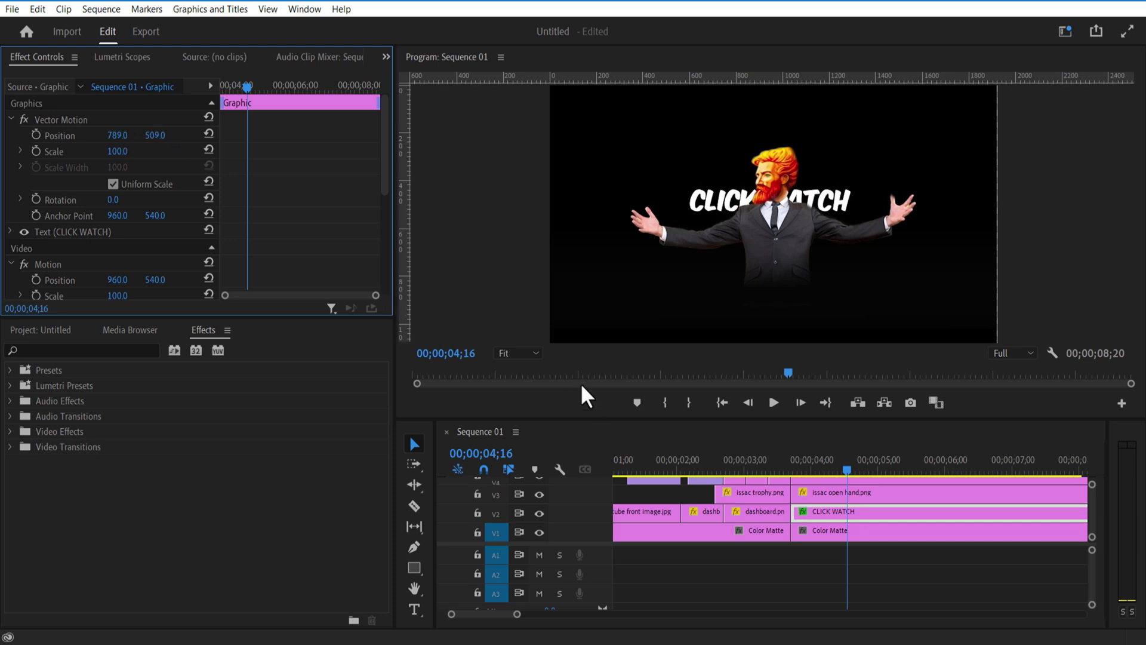
pyautogui.moveTo(229, 89); pyautogui.dragTo(226, 91)
pyautogui.click(37, 134)
pyautogui.moveTo(117, 135)
pyautogui.mouseDown()
pyautogui.moveTo(36, 135)
pyautogui.moveTo(118, 143)
pyautogui.mouseUp()
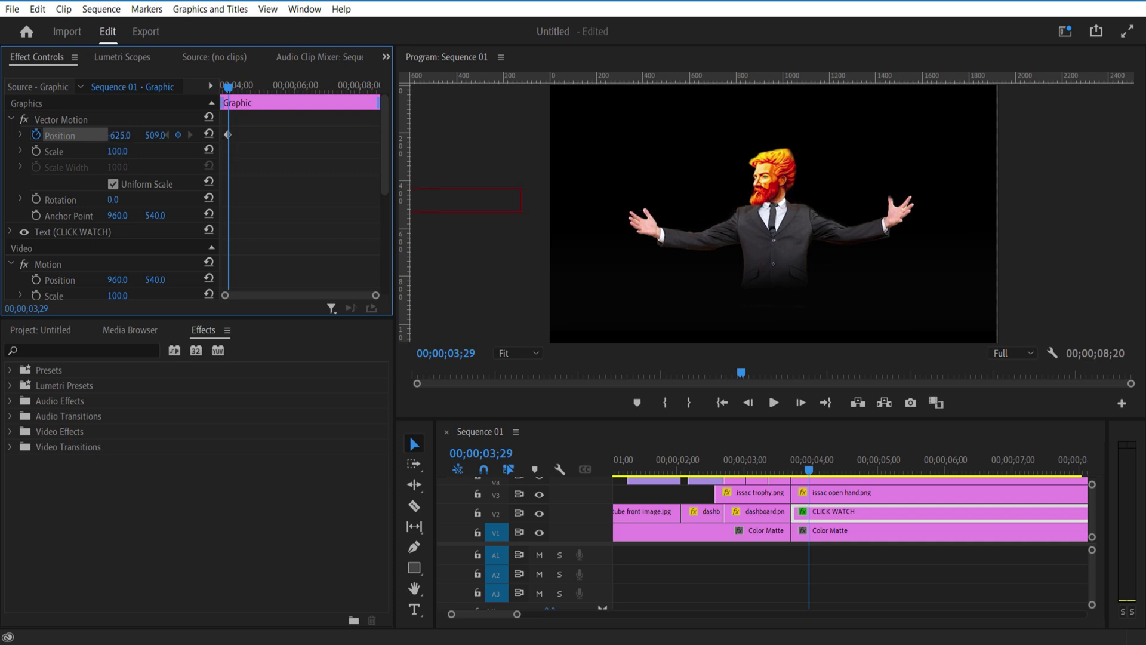
pyautogui.moveTo(227, 88); pyautogui.dragTo(252, 103)
pyautogui.moveTo(118, 135); pyautogui.dragTo(225, 135)
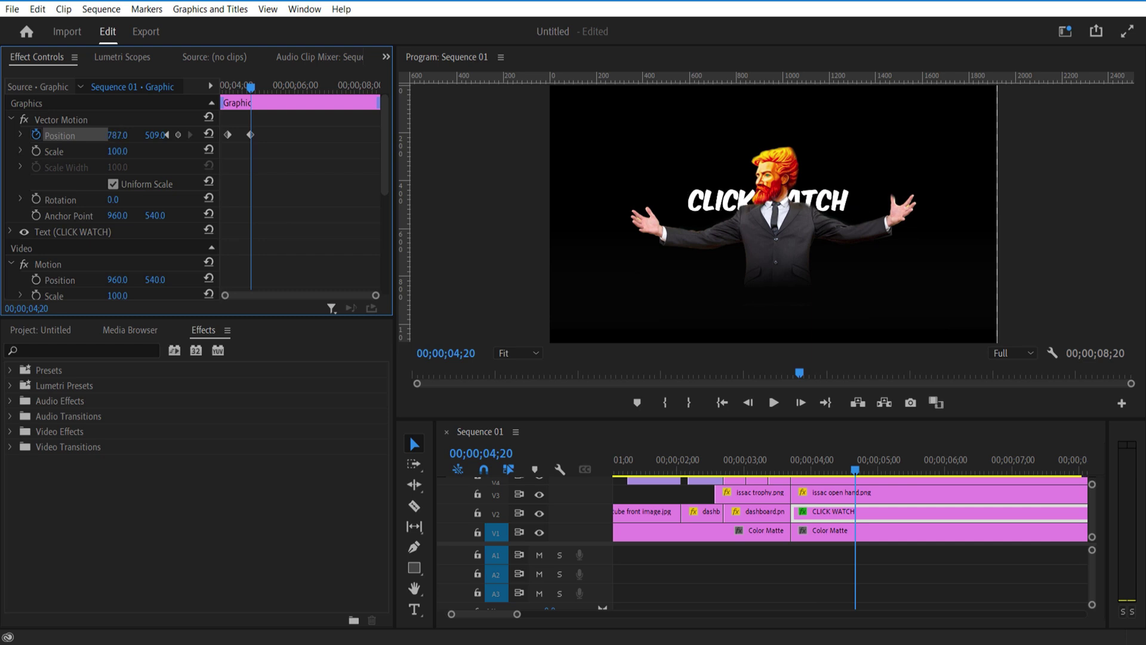
pyautogui.moveTo(251, 90)
pyautogui.mouseDown()
pyautogui.moveTo(231, 95)
pyautogui.moveTo(247, 96)
pyautogui.mouseUp()
# Step: Keyframe the Position of issac open hand.png from 960, 300 at 00;00;04;09 to 870, 317 at 00;00;06;03 for a drifting movement
pyautogui.moveTo(847, 471); pyautogui.dragTo(831, 472)
pyautogui.click(834, 492)
pyautogui.click(36, 135)
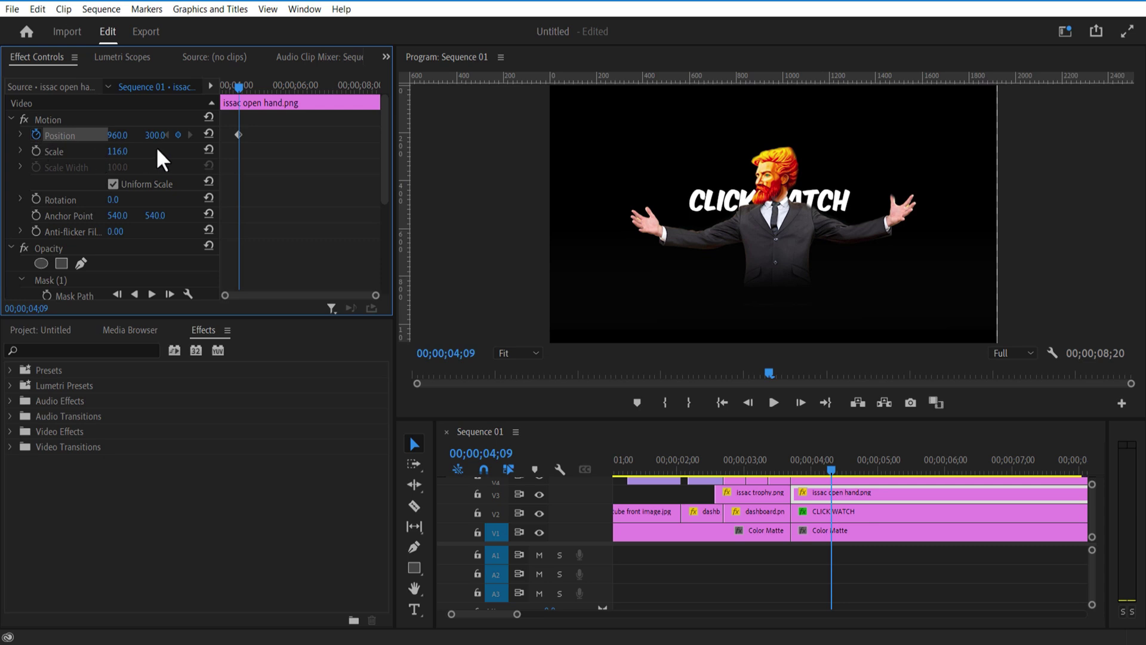
pyautogui.moveTo(156, 136); pyautogui.dragTo(92, 135)
pyautogui.moveTo(242, 92); pyautogui.dragTo(258, 105)
pyautogui.moveTo(128, 135); pyautogui.dragTo(154, 134)
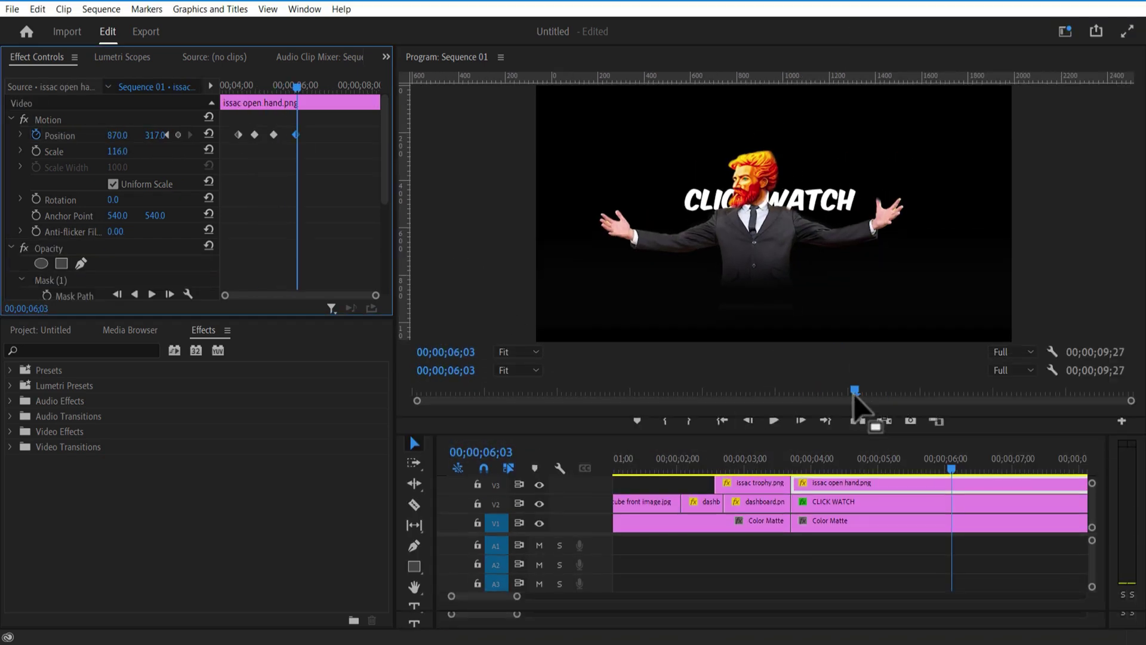
# Step: Split the V4 Graphic and issac open hand.png at 00;00;06;03 and delete the parts after the cut
pyautogui.moveTo(861, 409); pyautogui.dragTo(851, 360)
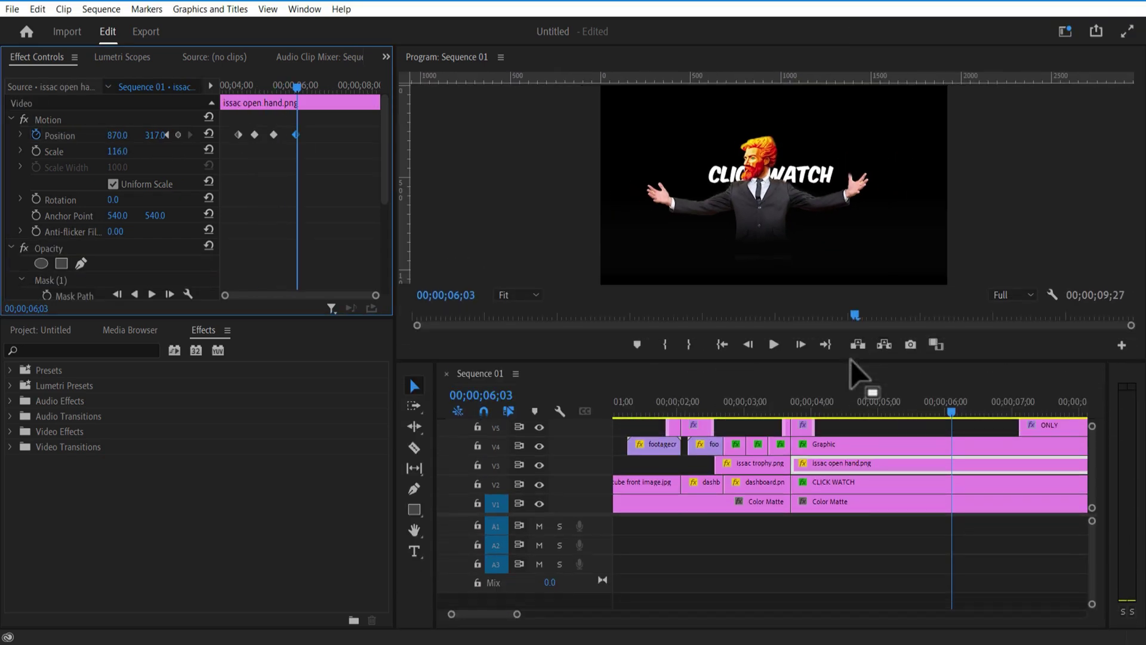
pyautogui.click(414, 448)
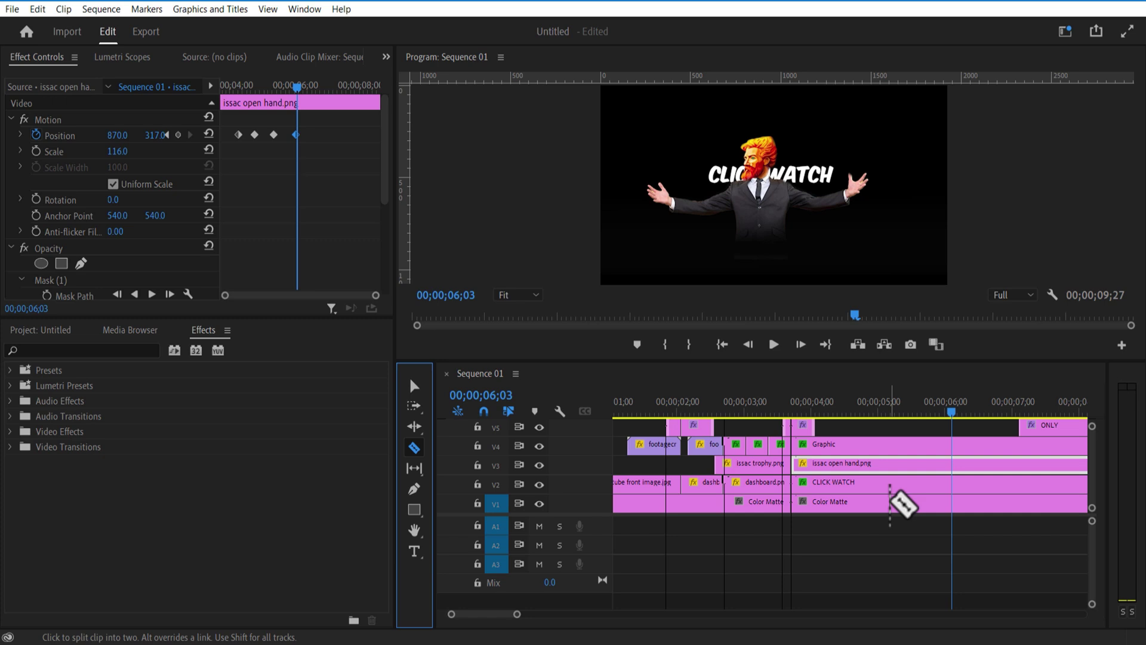
pyautogui.click(951, 463)
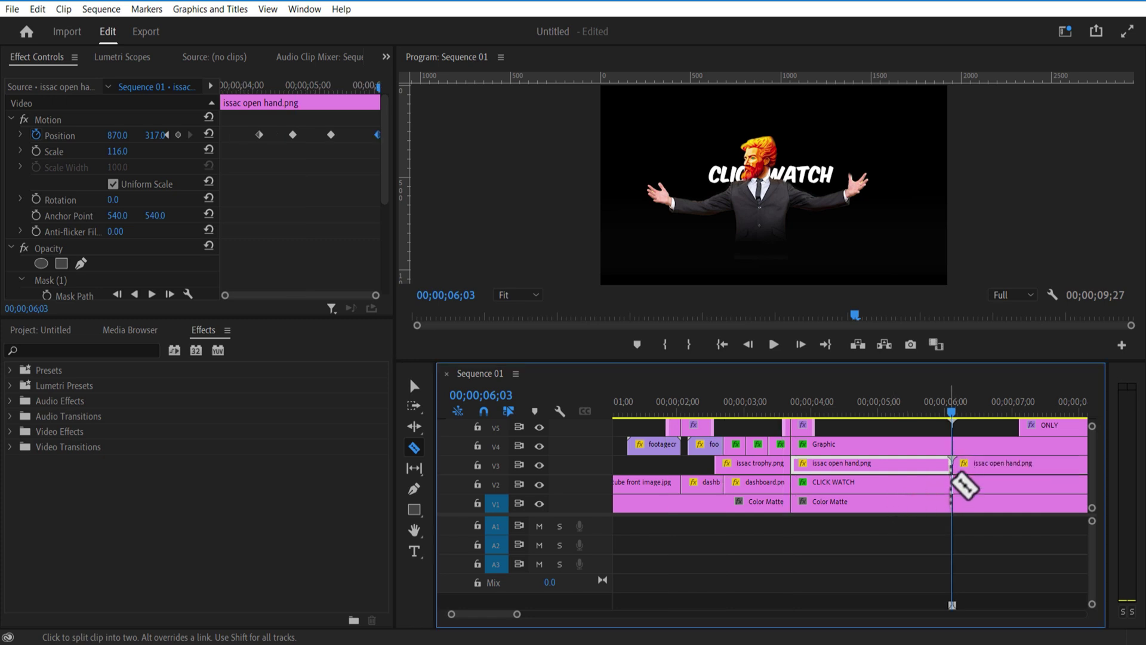
pyautogui.click(954, 445)
pyautogui.click(414, 385)
pyautogui.click(973, 447)
pyautogui.keyDown('shift'); pyautogui.click(986, 463); pyautogui.keyUp('shift')
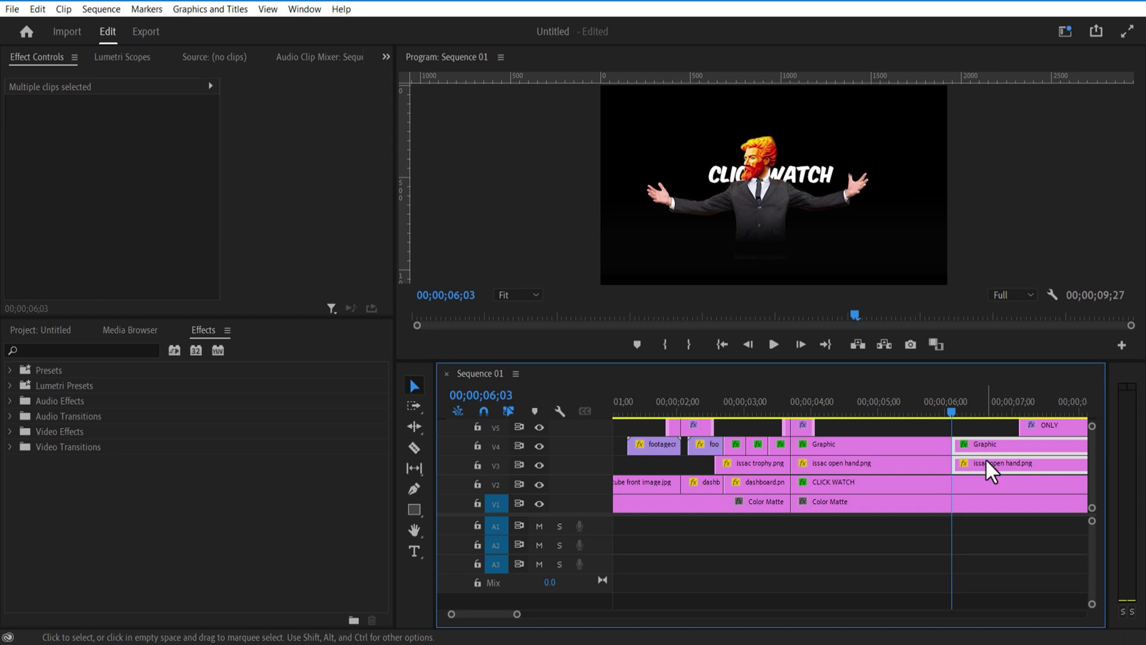
pyautogui.press('Delete')
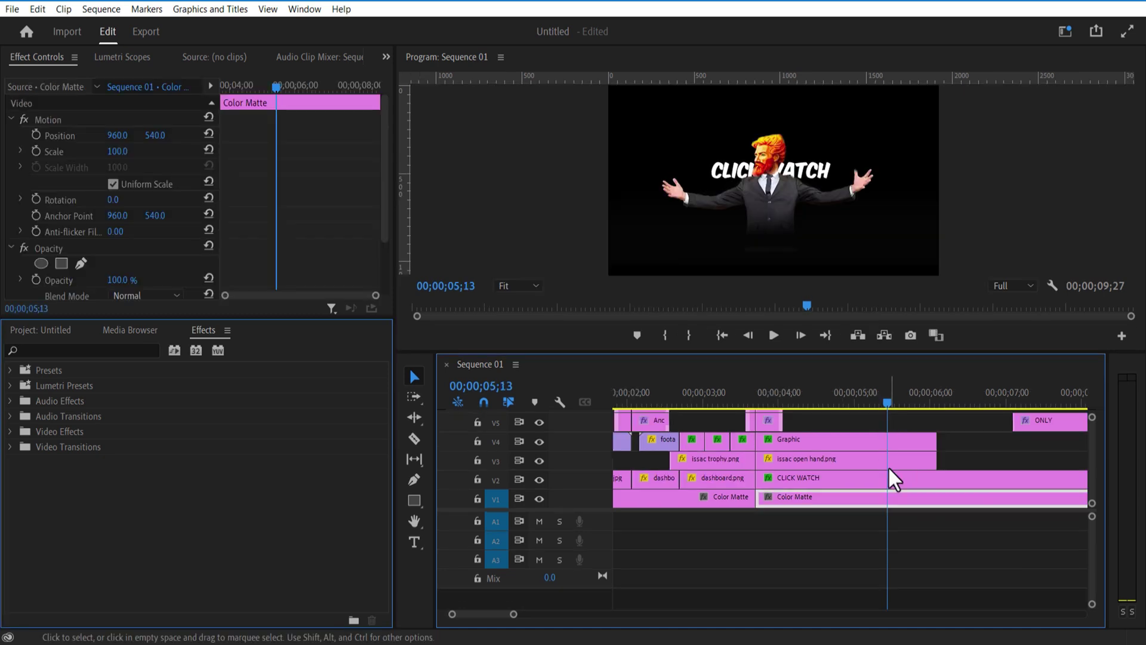
# Step: Keyframe the Position of issac open hand.png to about 882, 1341 at 00;00;05;28 so the figure drops out of frame
pyautogui.click(889, 468)
pyautogui.moveTo(335, 87); pyautogui.dragTo(369, 100)
pyautogui.moveTo(160, 142); pyautogui.dragTo(233, 168)
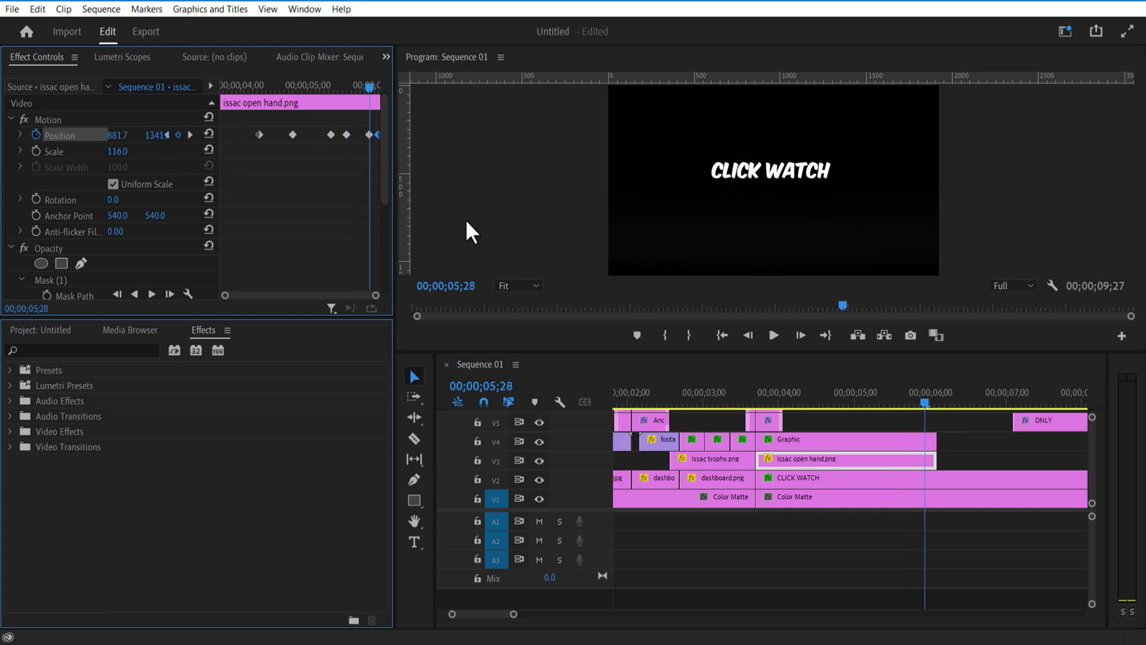
# Step: Keyframe the V4 Graphic's Position so the masked black shape moves down with the figure, and play back the result
pyautogui.moveTo(370, 88)
pyautogui.mouseDown()
pyautogui.moveTo(346, 97)
pyautogui.moveTo(369, 89)
pyautogui.mouseUp()
pyautogui.click(903, 441)
pyautogui.click(35, 135)
pyautogui.click(901, 463)
pyautogui.click(791, 440)
pyautogui.moveTo(158, 135); pyautogui.dragTo(285, 136)
pyautogui.hotkey('shift', 'Left')
pyautogui.hotkey('shift', 'Left')
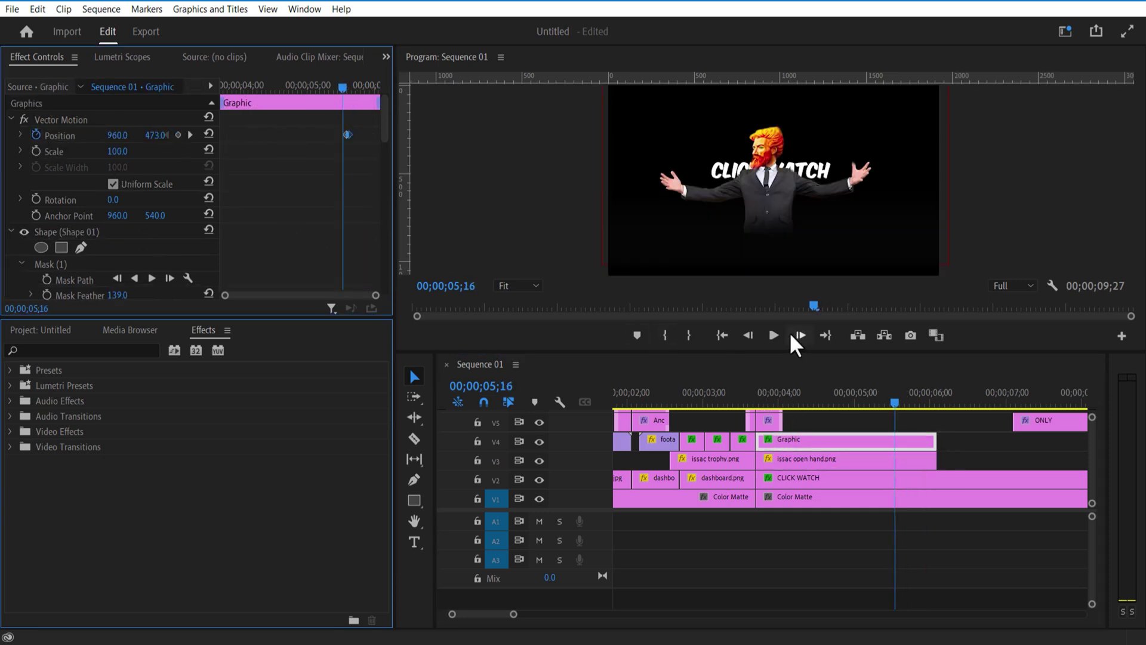
pyautogui.click(774, 335)
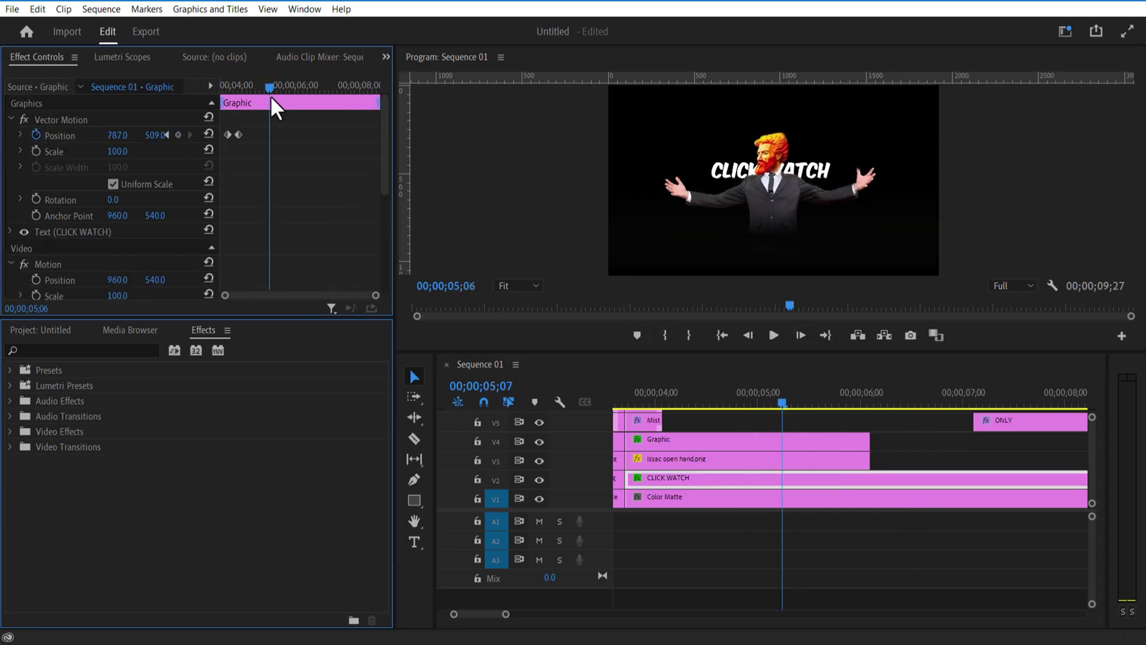
# Step: Keyframe the CLICK WATCH text's Scale from 100 at 00;00;05;14 to a larger size
pyautogui.moveTo(273, 99); pyautogui.dragTo(296, 109)
pyautogui.click(36, 151)
pyautogui.moveTo(118, 151); pyautogui.dragTo(299, 173)
pyautogui.moveTo(847, 405); pyautogui.dragTo(806, 405)
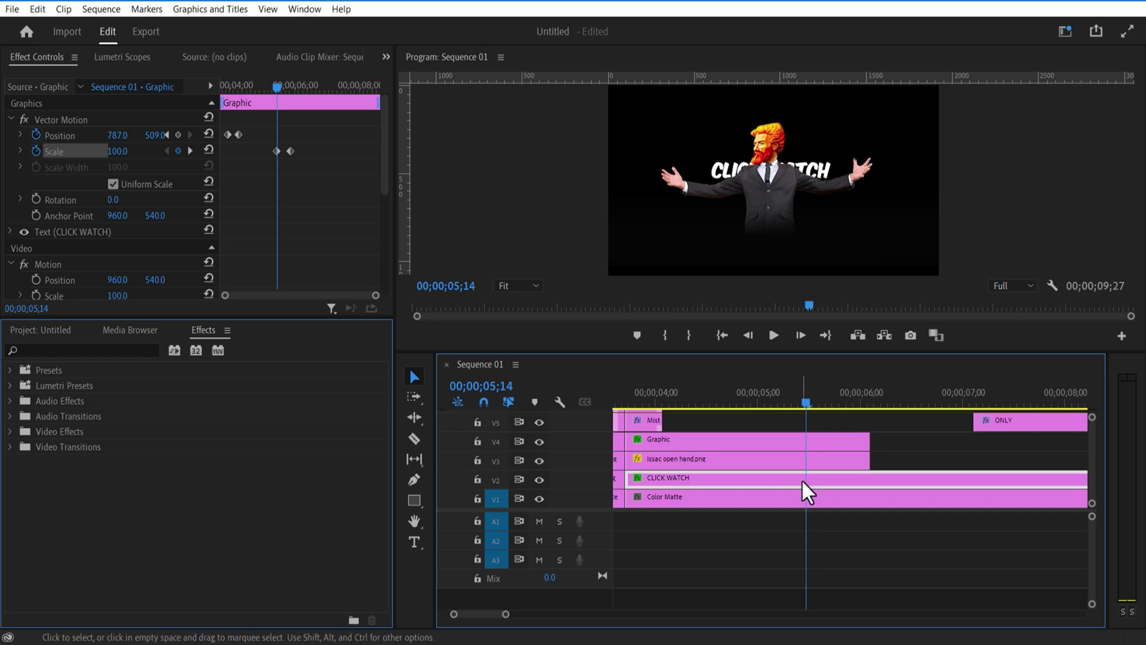
# Step: Split the CLICK WATCH clip on V2 at 00;00;05;14
pyautogui.click(414, 440)
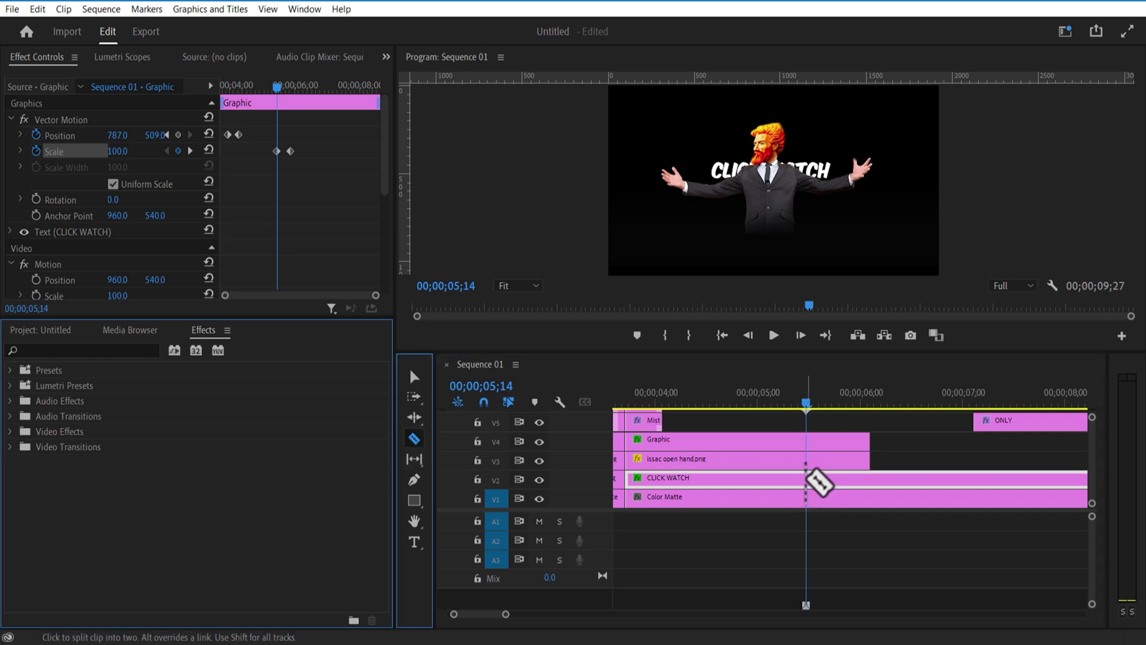
pyautogui.click(813, 479)
pyautogui.click(414, 376)
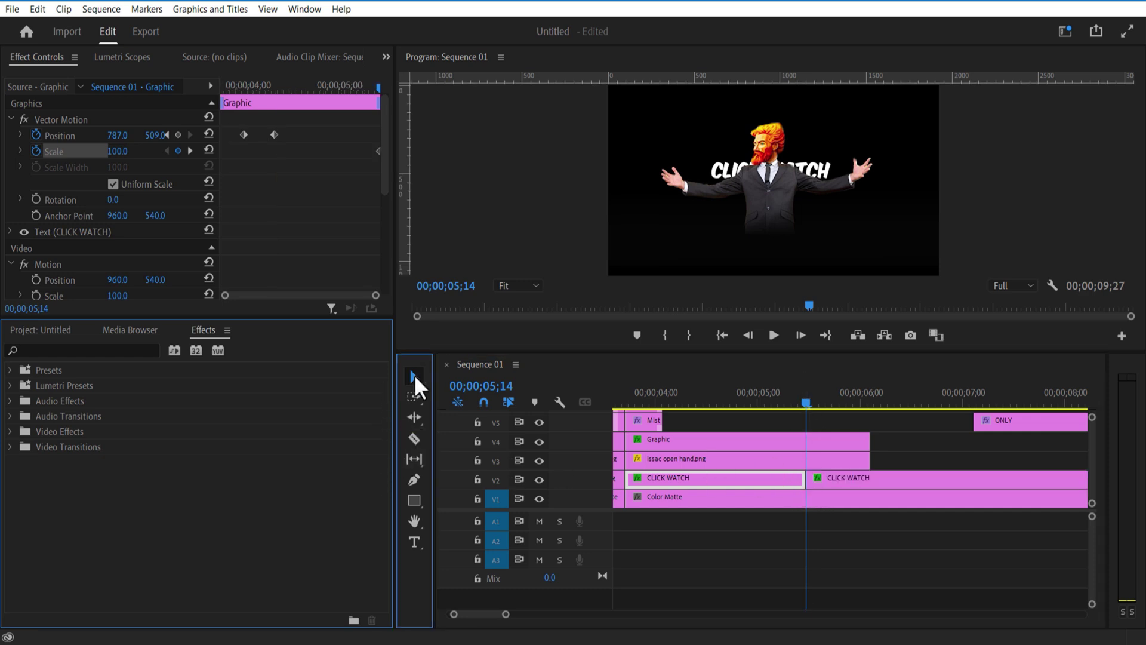
# Step: Apply Gaussian Blur to the second CLICK WATCH clip on V2
pyautogui.click(853, 490)
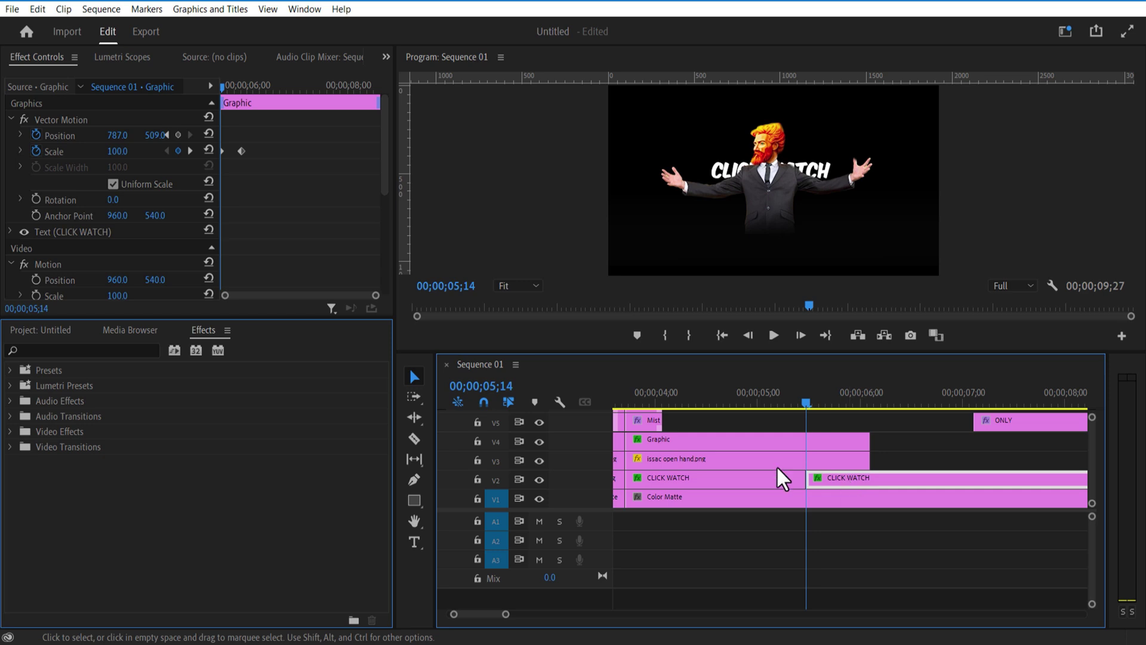
pyautogui.click(108, 349)
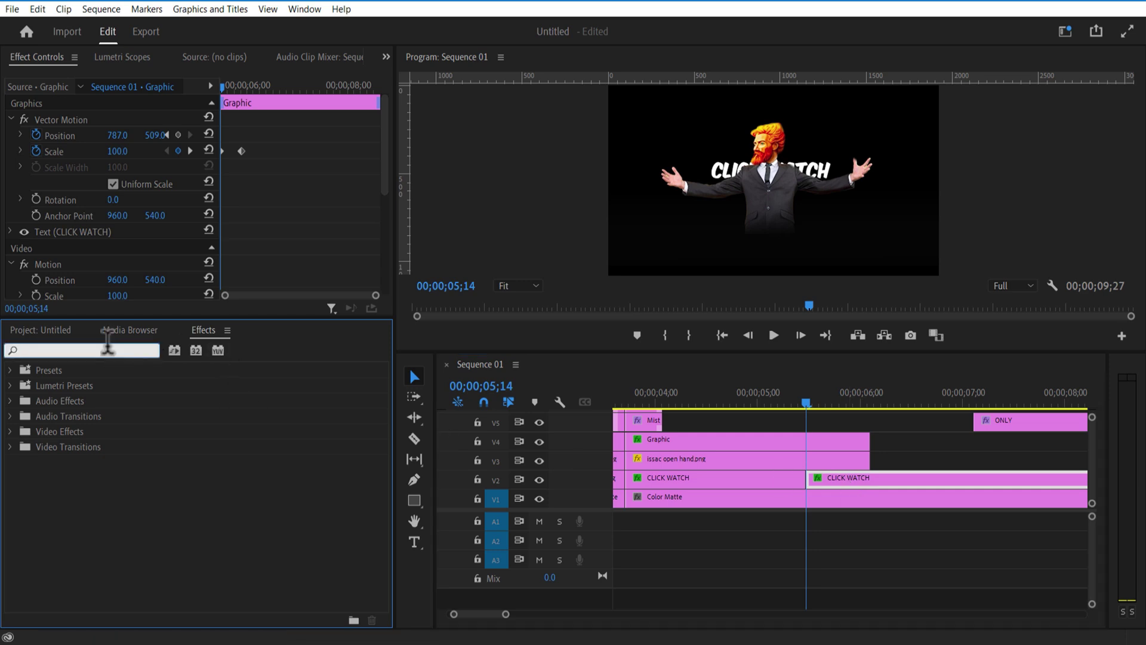
pyautogui.write('BLUR')
pyautogui.scroll(-3, 146, 504)
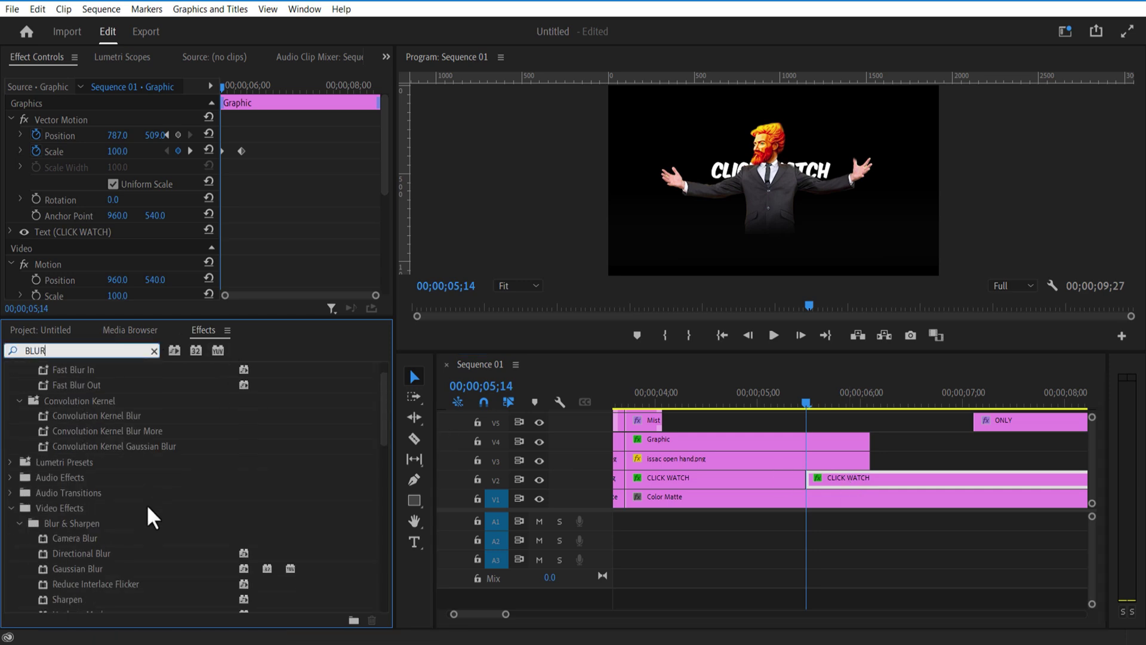
pyautogui.click(96, 507)
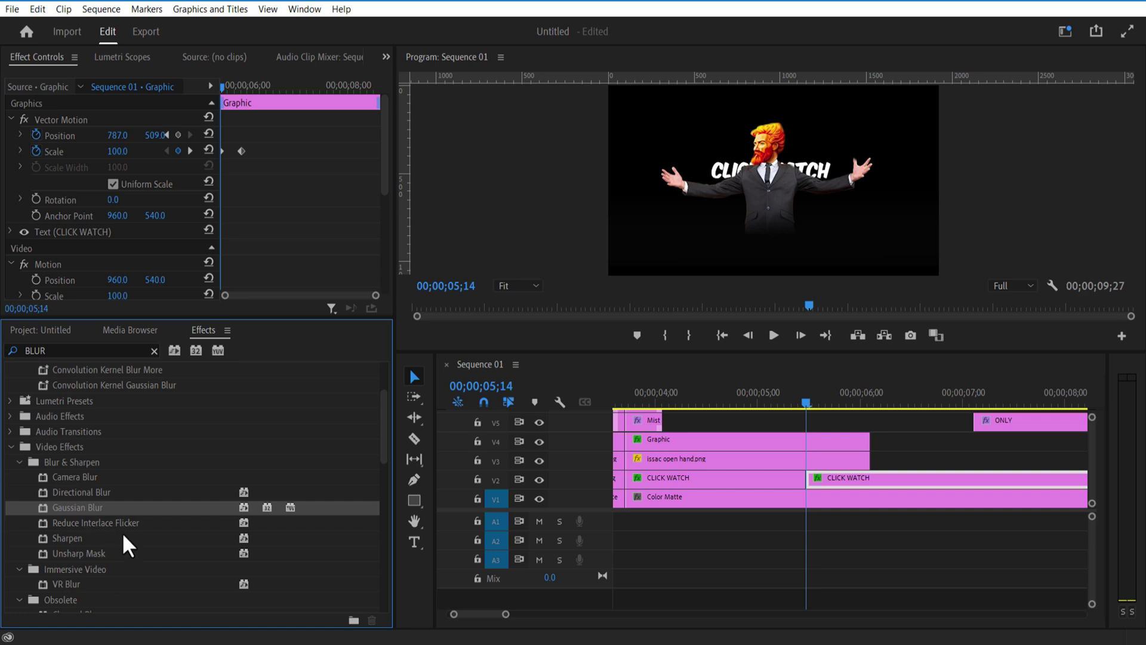
pyautogui.moveTo(90, 511); pyautogui.dragTo(828, 484)
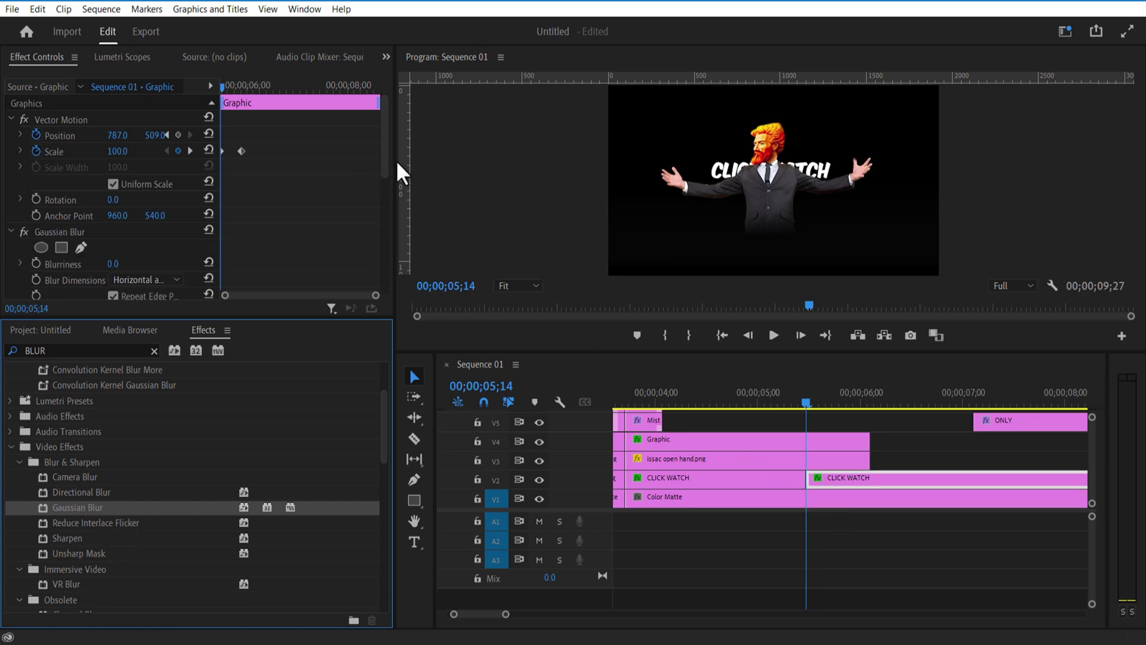
# Step: Keyframe the second CLICK WATCH clip's Blurriness from 0 at 00;00;05;14 to 66 at 00;00;05;22
pyautogui.scroll(-2, 386, 174)
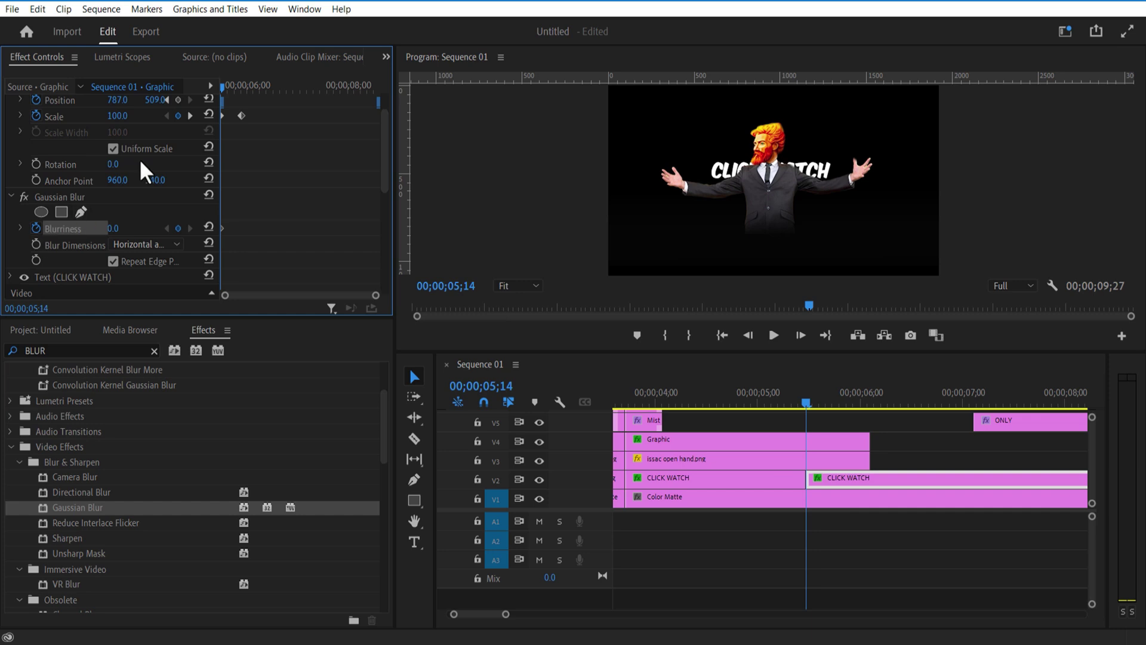
pyautogui.moveTo(221, 86); pyautogui.dragTo(236, 92)
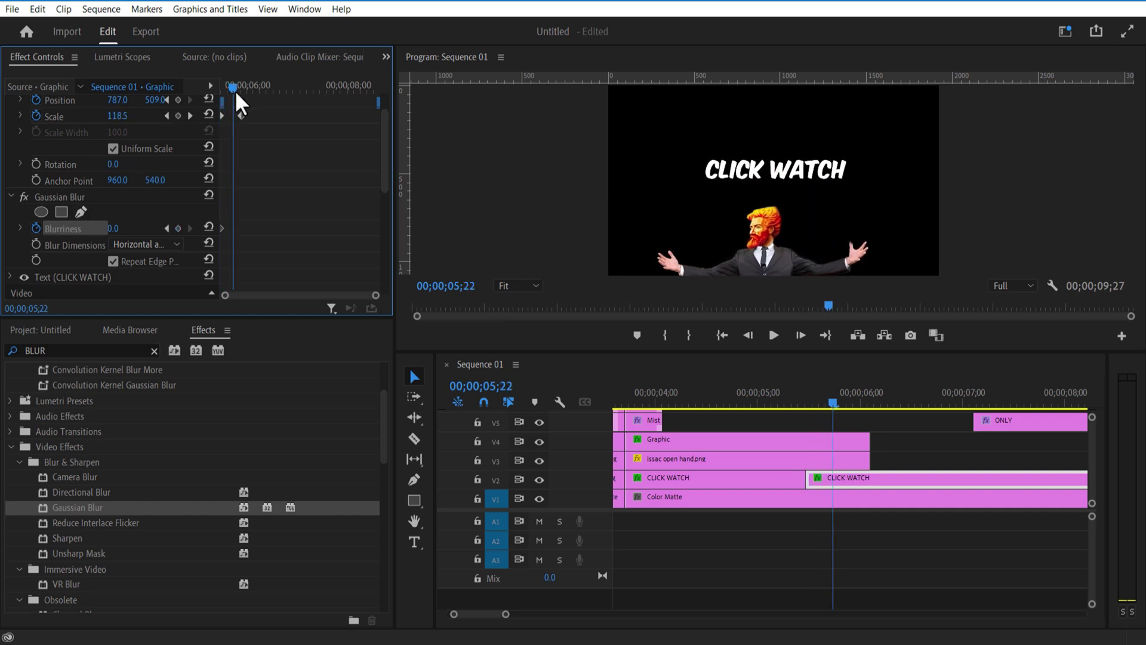
pyautogui.moveTo(113, 228); pyautogui.dragTo(152, 228)
# Step: Move the ONLY clip on V5 earlier so it starts at 00;00;05;27
pyautogui.click(851, 392)
pyautogui.moveTo(857, 352); pyautogui.dragTo(850, 311)
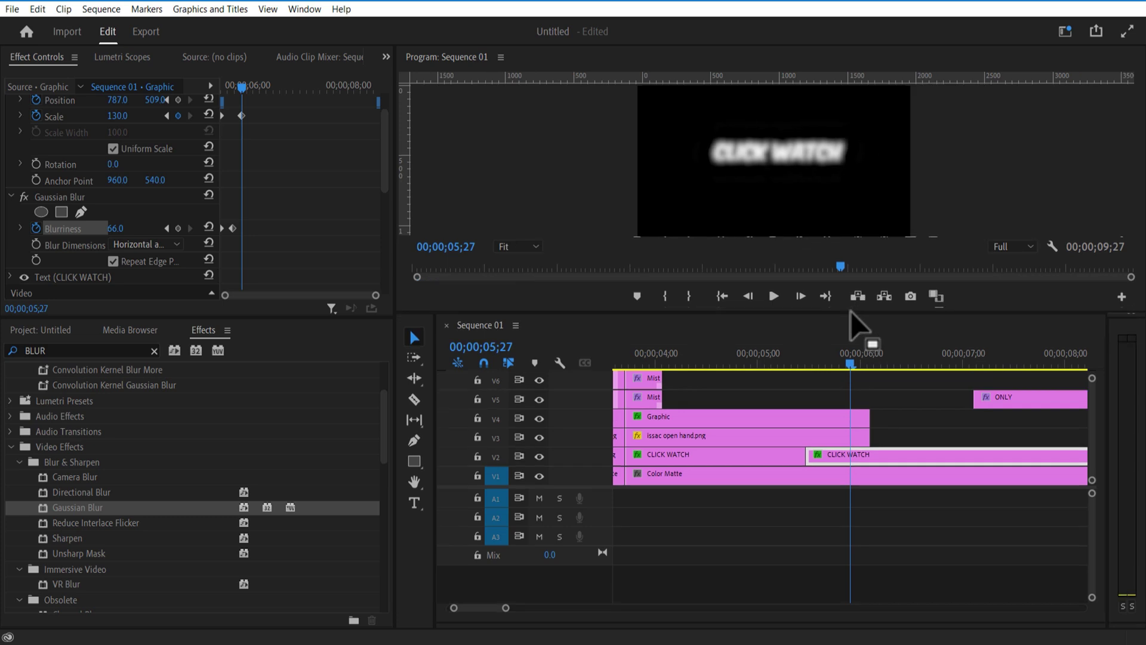
pyautogui.moveTo(994, 399); pyautogui.dragTo(899, 409)
pyautogui.moveTo(838, 317); pyautogui.dragTo(839, 342)
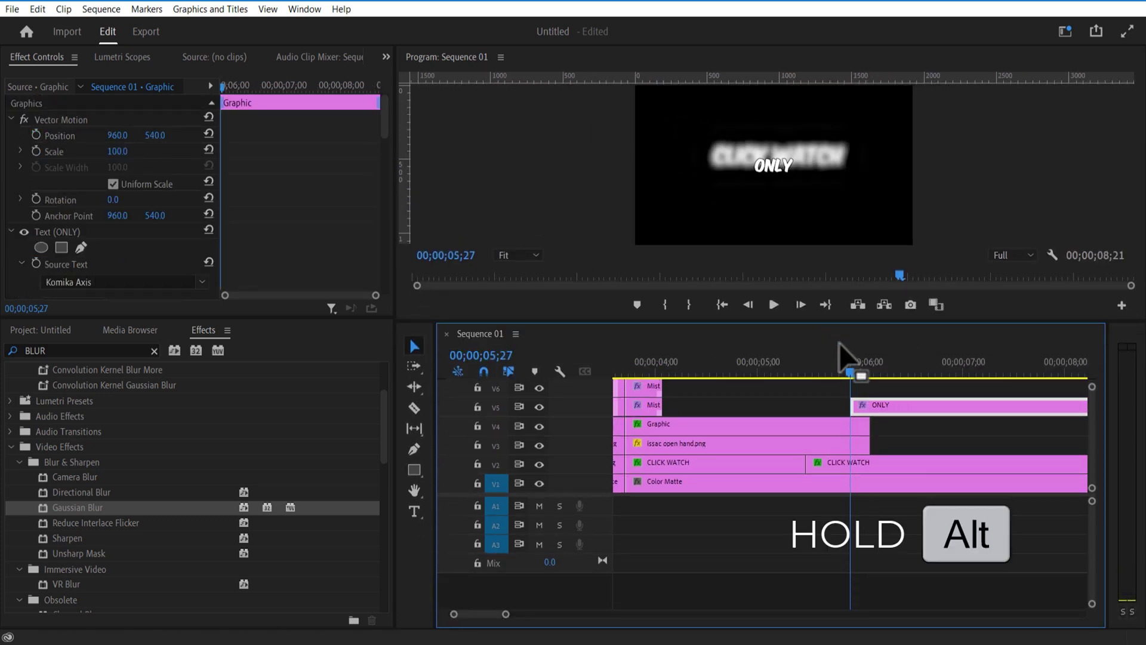
# Step: Duplicate the ONLY clip onto V6, V7 and V8, and turn the four clips into VIDEO IDEA, THUMBNAIL, EDITING and STORY at 50 scale
pyautogui.moveTo(883, 408); pyautogui.dragTo(895, 385)
pyautogui.moveTo(863, 322); pyautogui.dragTo(873, 355)
pyautogui.moveTo(867, 291); pyautogui.dragTo(865, 276)
pyautogui.moveTo(875, 329); pyautogui.dragTo(875, 311)
pyautogui.click(876, 367)
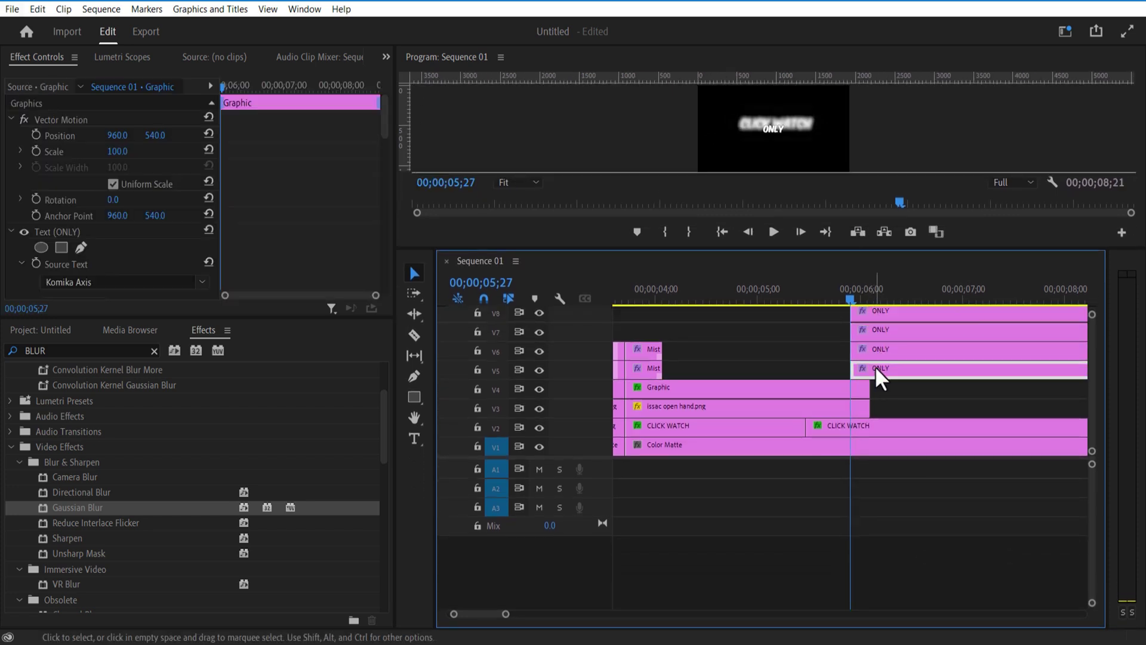
pyautogui.moveTo(850, 246); pyautogui.dragTo(858, 339)
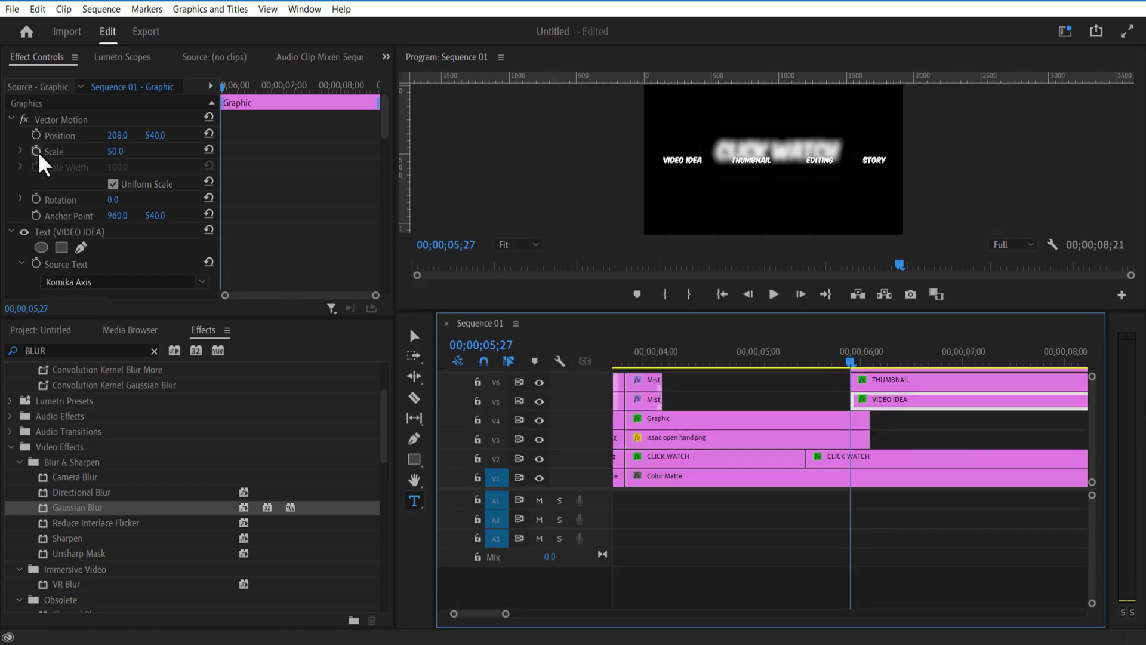
# Step: Keyframe the Scale of the four word clips from 0 at 00;00;05;27 to 50 at 00;00;06;07, and preview the pop-in
pyautogui.click(66, 153)
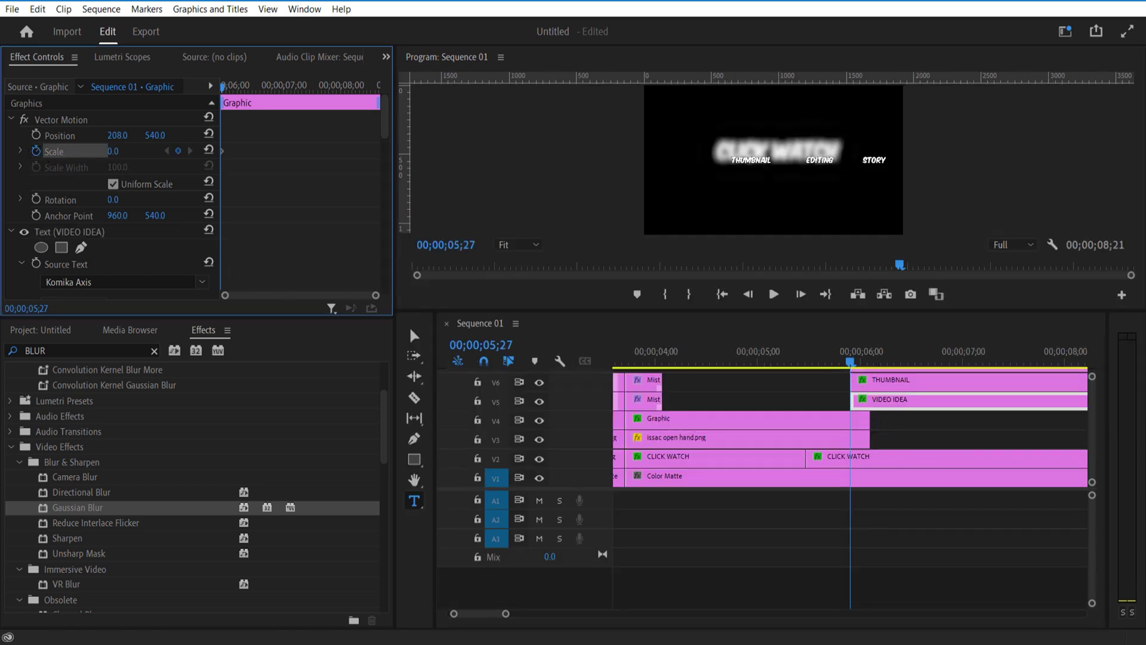
pyautogui.moveTo(223, 89); pyautogui.dragTo(249, 102)
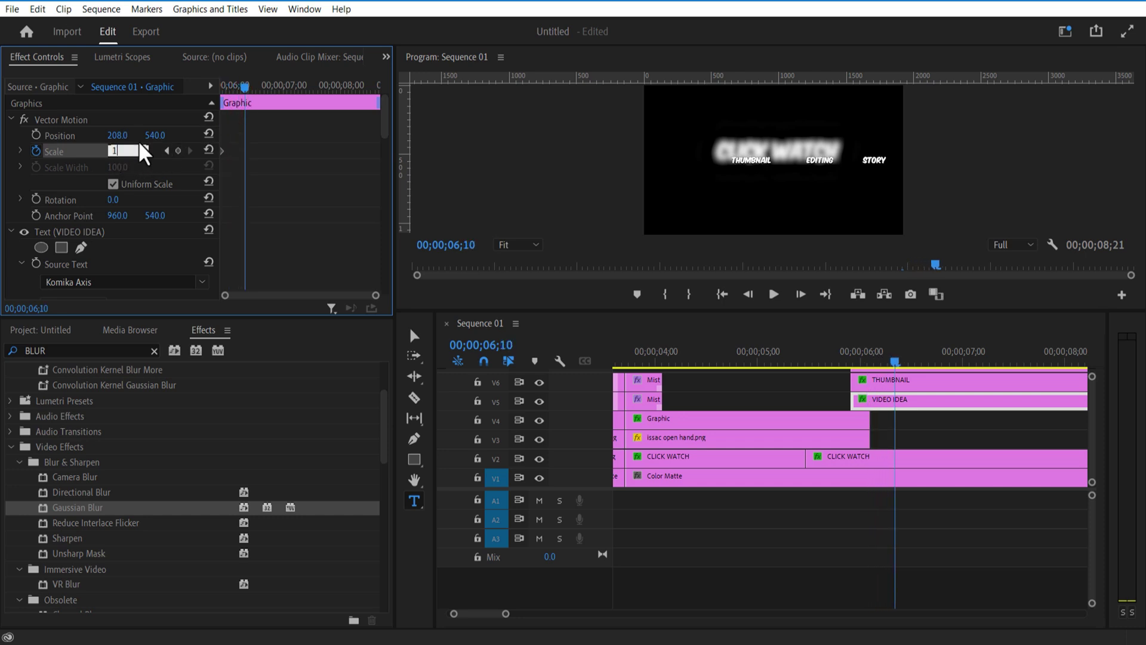
pyautogui.press('Return')
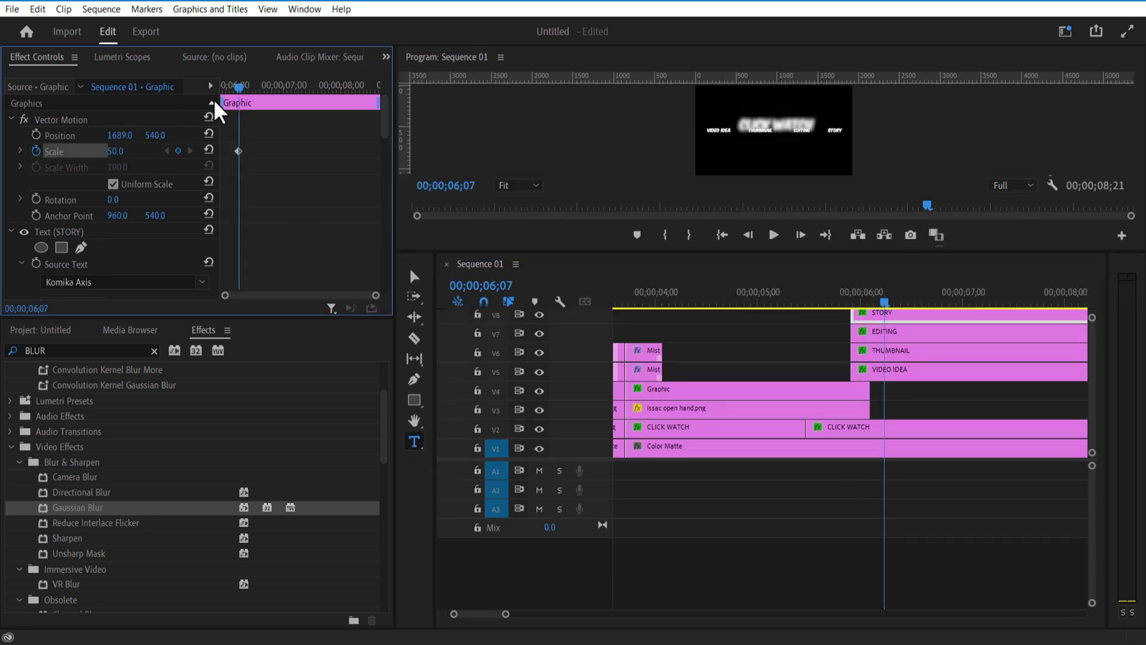
pyautogui.moveTo(860, 250); pyautogui.dragTo(887, 417)
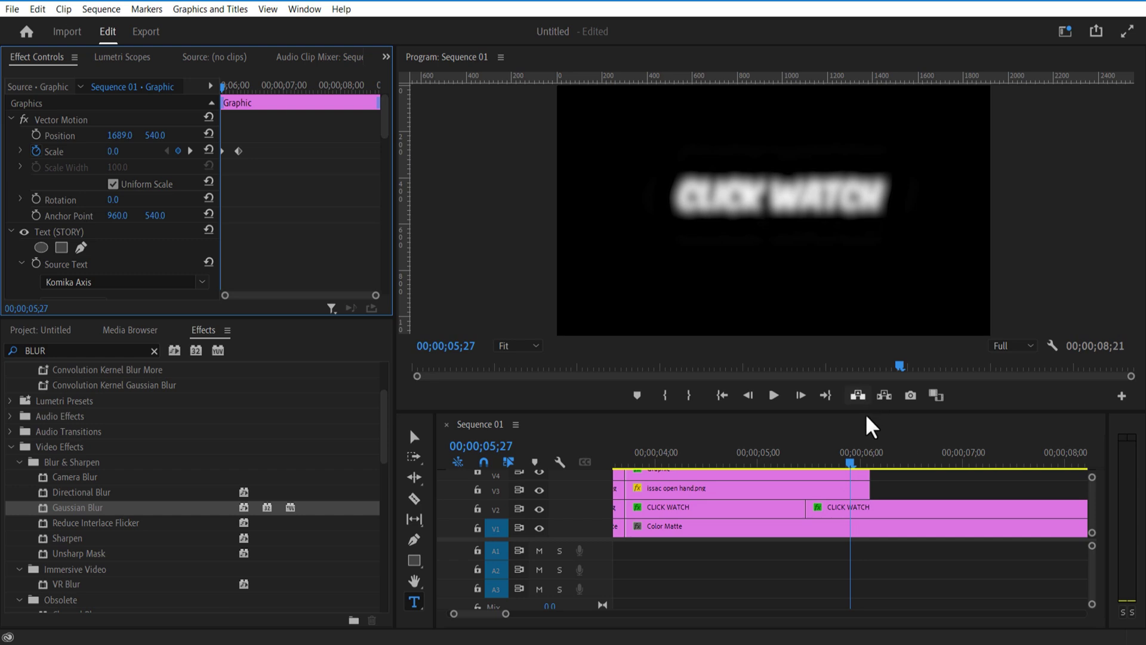
pyautogui.moveTo(850, 465); pyautogui.dragTo(887, 474)
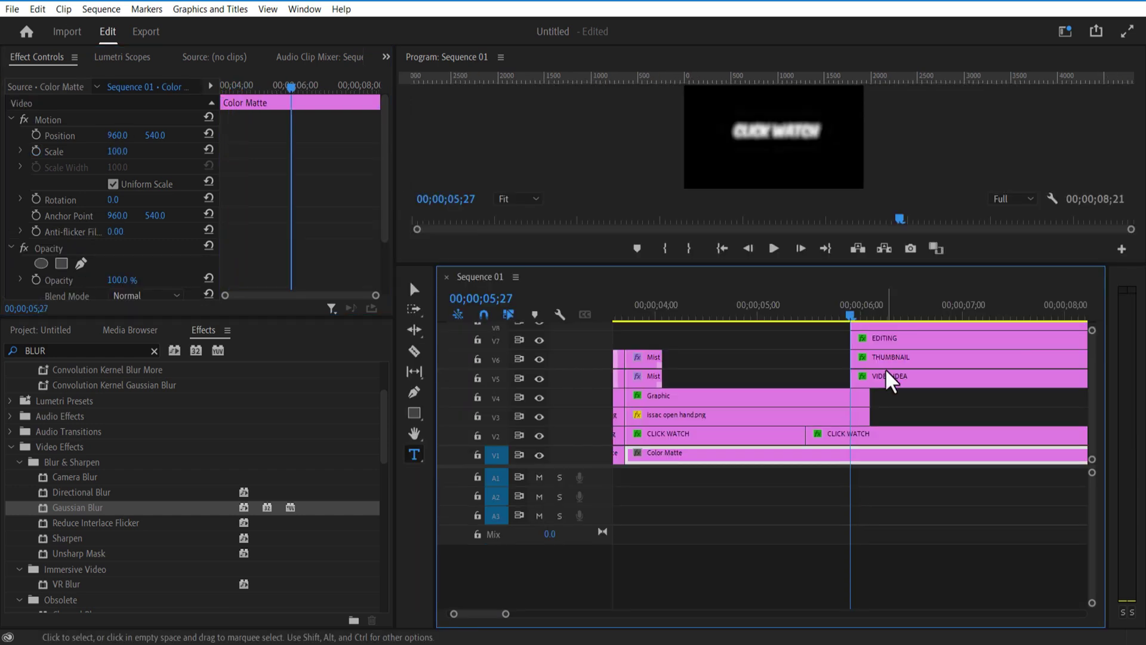
# Step: Apply Gaussian Blur to the VIDEO IDEA clip and keyframe its Blurriness from 50 at 00;00;05;27 to 0 at 00;00;06;02
pyautogui.click(890, 381)
pyautogui.moveTo(82, 512); pyautogui.dragTo(860, 382)
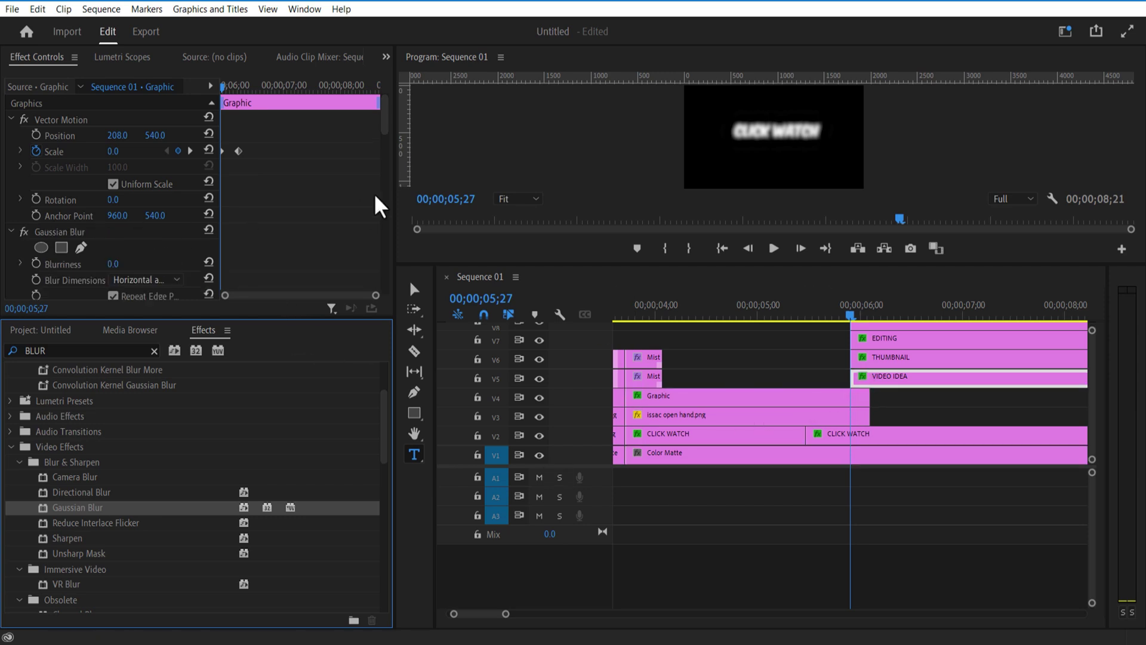
pyautogui.click(36, 263)
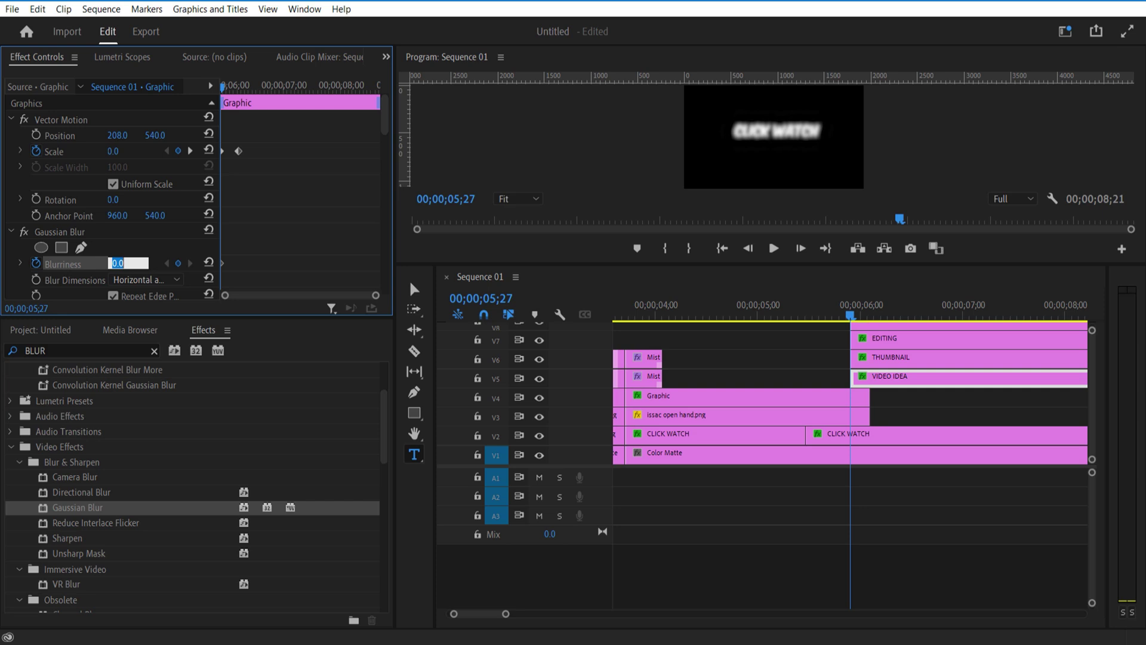
pyautogui.press('Return')
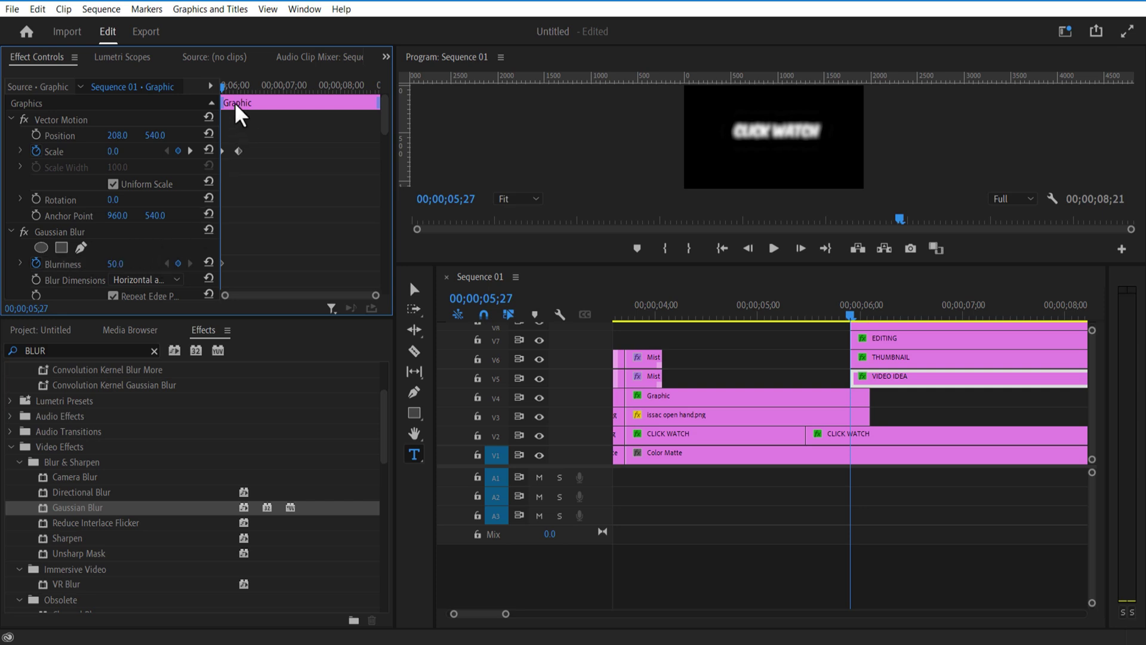
pyautogui.moveTo(224, 89); pyautogui.dragTo(234, 101)
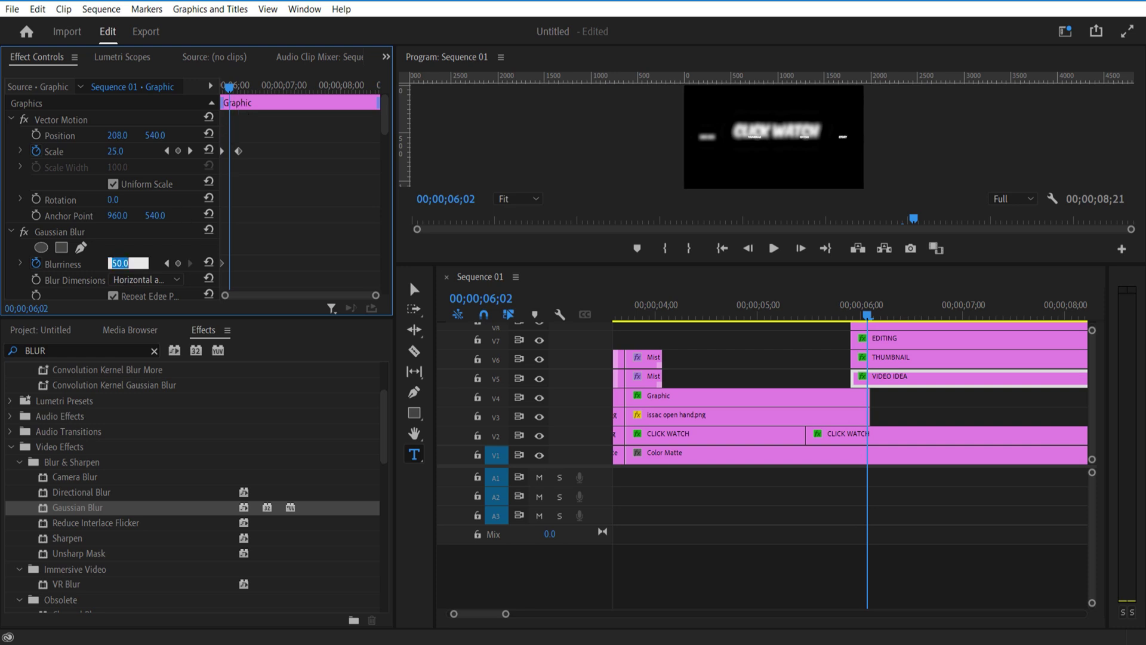
pyautogui.press('Return')
# Step: Copy the VIDEO IDEA clip's Gaussian Blur onto the THUMBNAIL, EDITING and STORY clips at 00;00;05;27, and preview the animation
pyautogui.click(71, 239)
pyautogui.hotkey('ctrl', 'c')
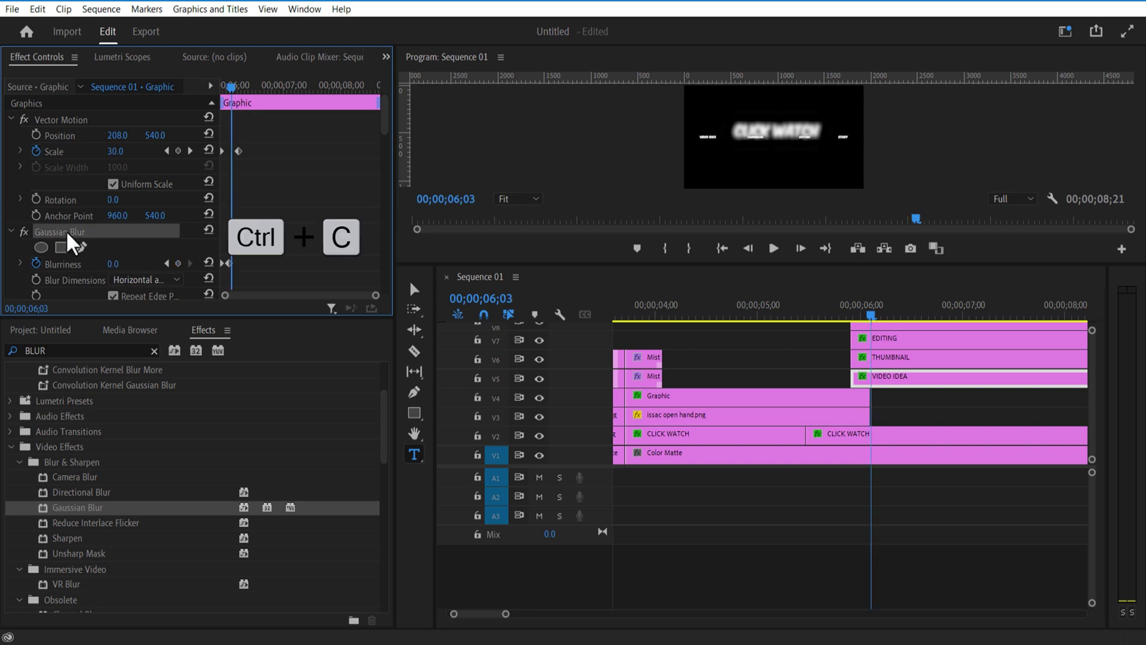
pyautogui.moveTo(233, 89); pyautogui.dragTo(225, 97)
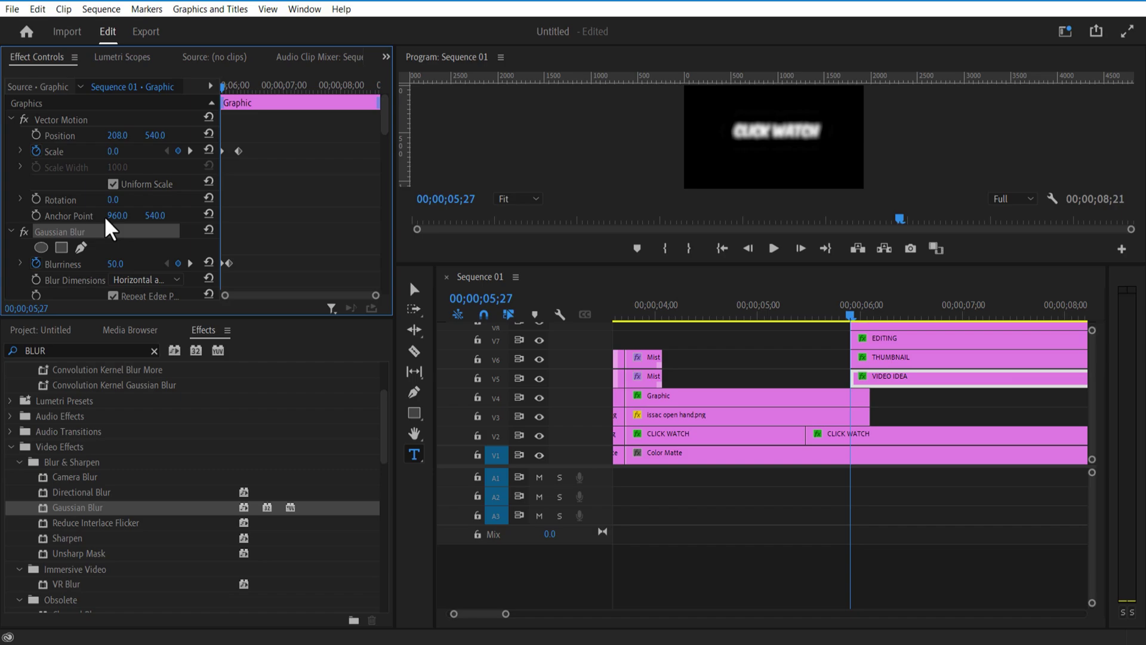
pyautogui.click(880, 378)
pyautogui.hotkey('ctrl', 'v')
pyautogui.click(895, 341)
pyautogui.hotkey('ctrl', 'v')
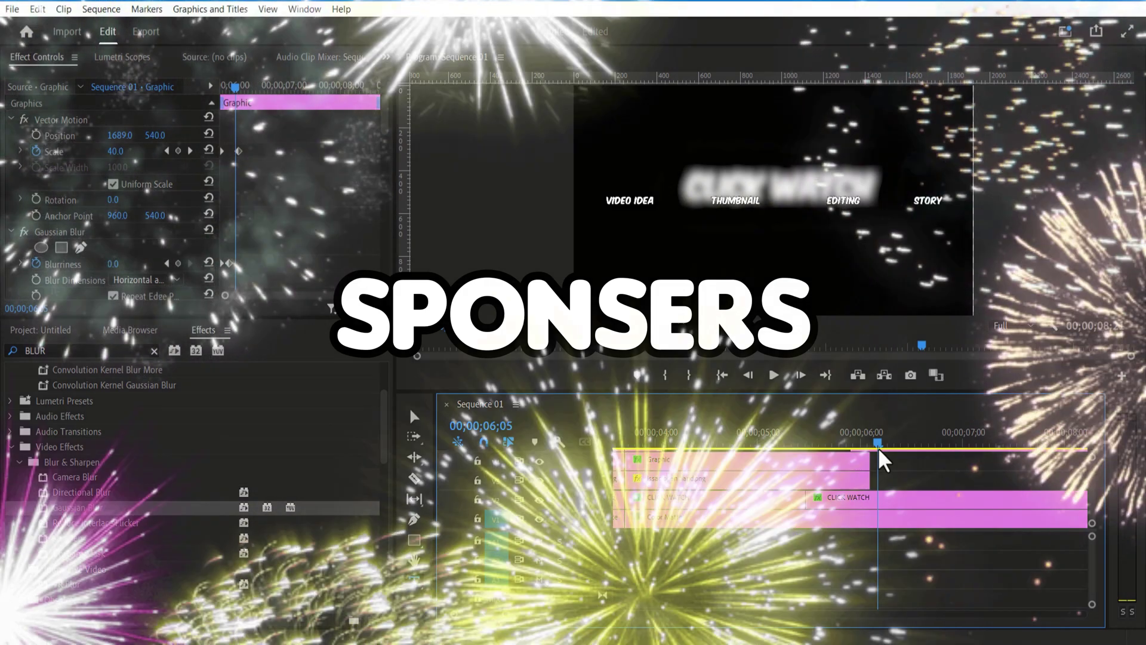
pyautogui.moveTo(879, 449); pyautogui.dragTo(888, 452)
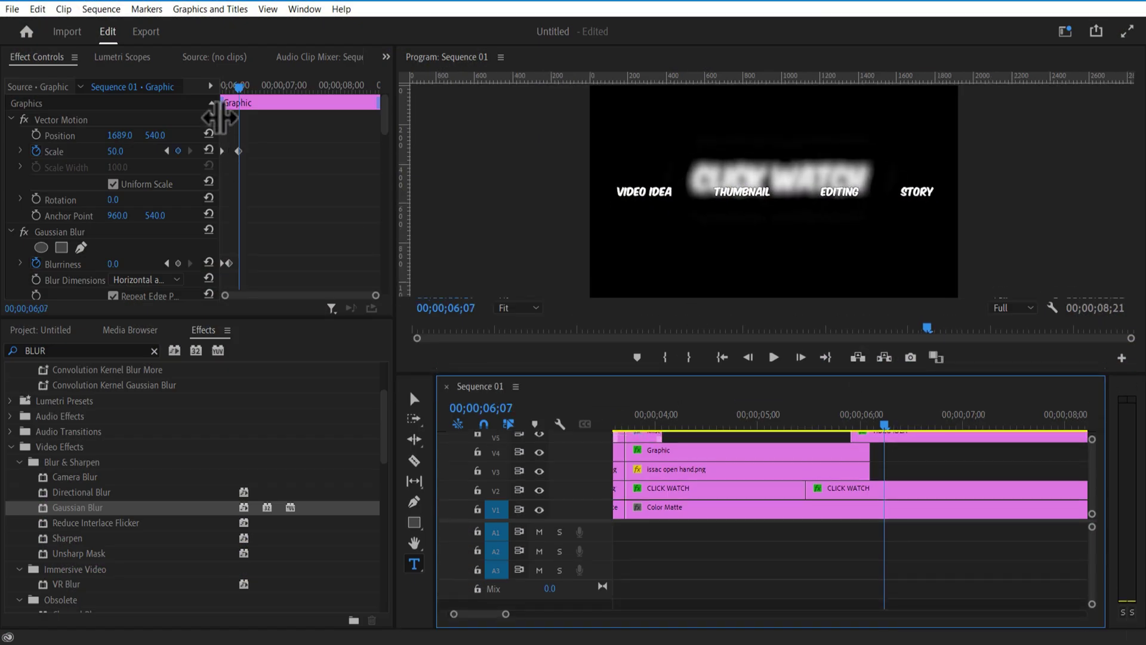
# Step: Split the STORY, EDITING, THUMBNAIL, VIDEO IDEA, CLICK WATCH and Color Matte clips at 00;00;06;09
pyautogui.moveTo(238, 90); pyautogui.dragTo(243, 95)
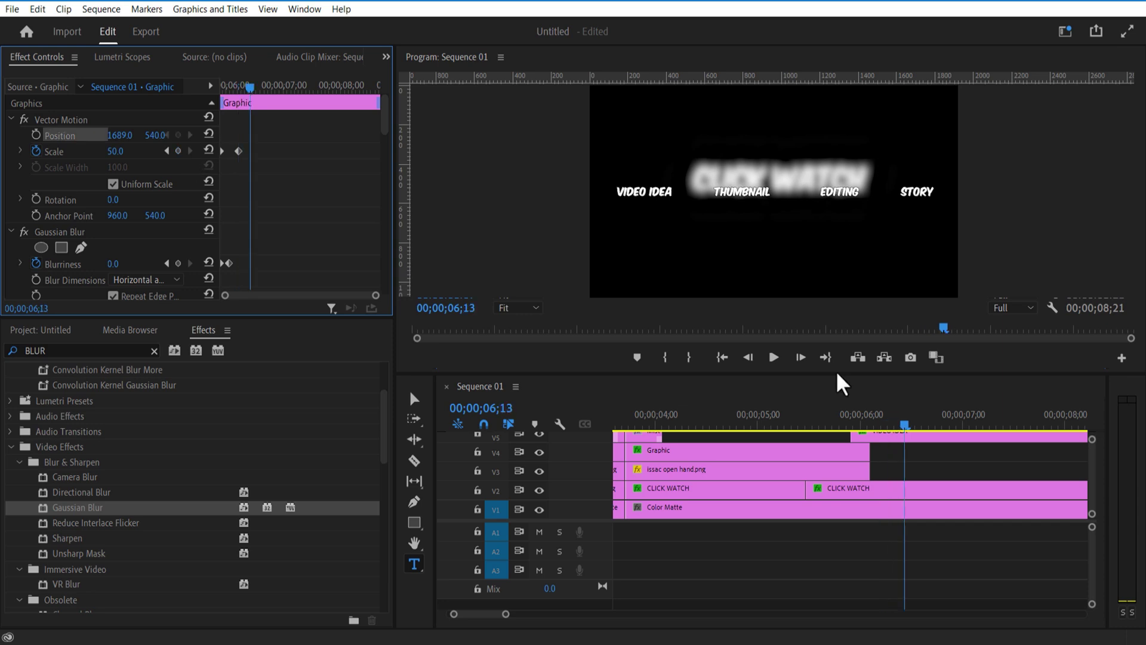
pyautogui.moveTo(924, 373); pyautogui.dragTo(900, 236)
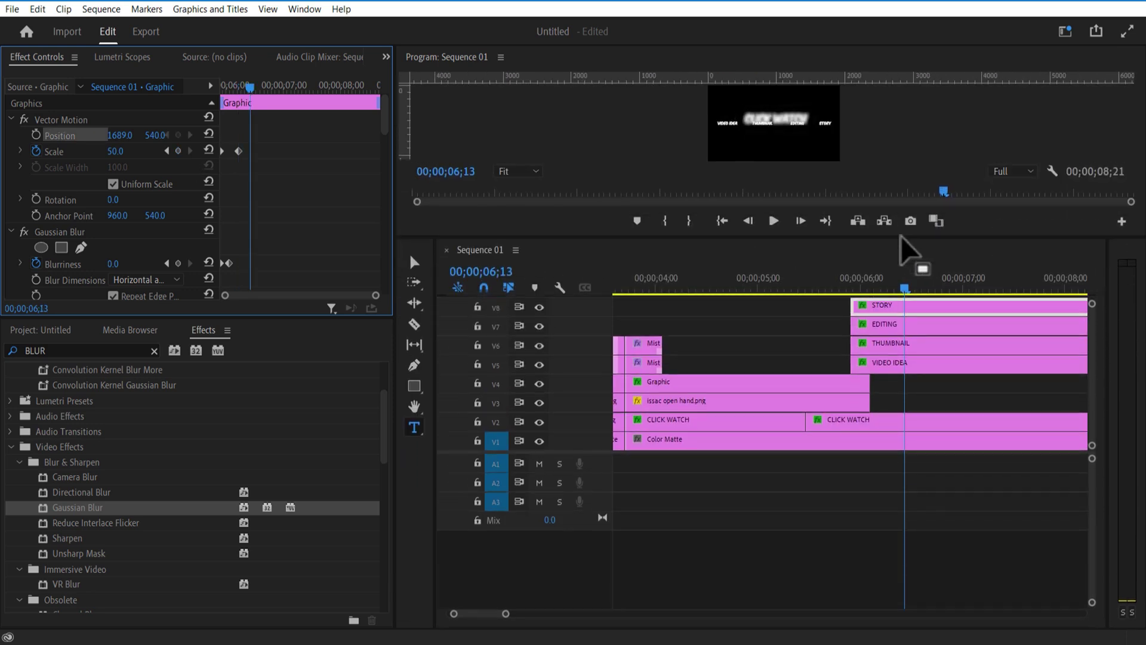
pyautogui.click(410, 328)
pyautogui.click(894, 278)
pyautogui.click(892, 325)
pyautogui.click(892, 308)
pyautogui.click(892, 440)
pyautogui.click(895, 421)
pyautogui.click(414, 261)
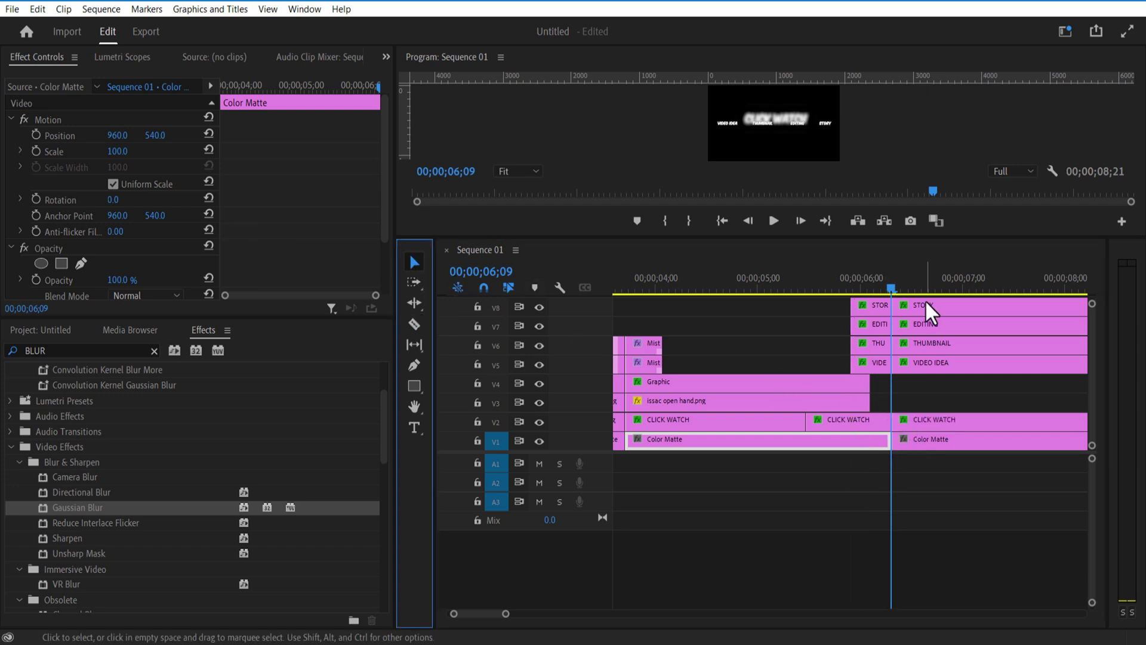
# Step: Split the remaining STORY clip on V8 at 00;00;06;28
pyautogui.moveTo(892, 288); pyautogui.dragTo(958, 296)
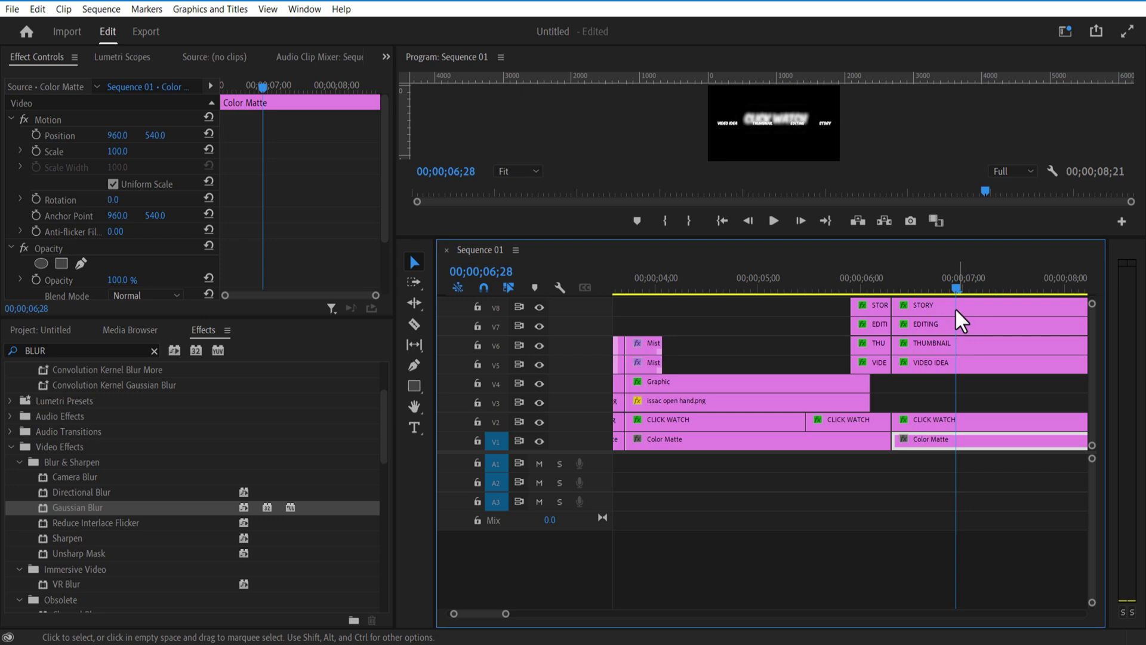
pyautogui.click(413, 324)
pyautogui.click(958, 304)
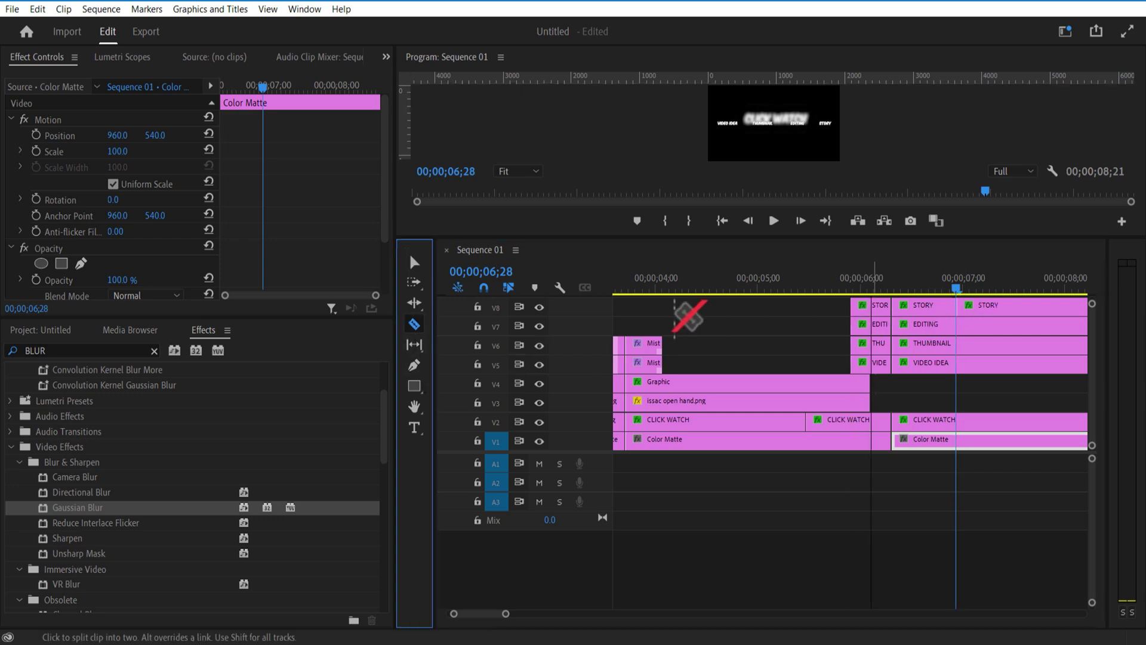
pyautogui.click(414, 262)
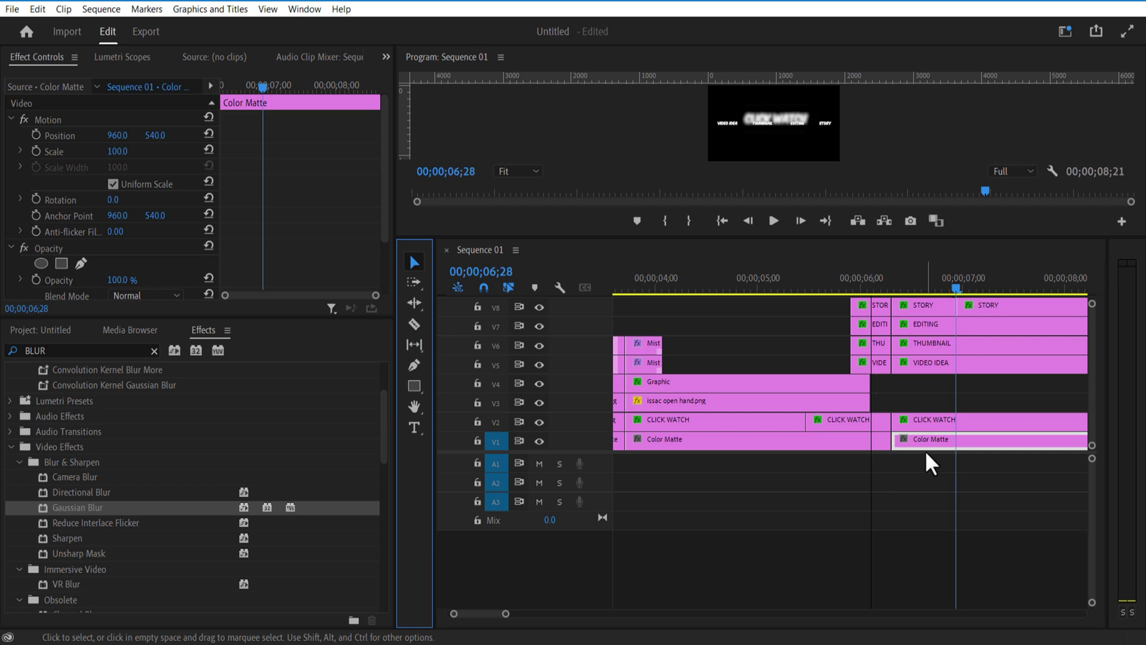
# Step: Nest the stacked word, CLICK WATCH and Color Matte clips that start at 00;00;06;09 into one sequence
pyautogui.moveTo(920, 463); pyautogui.dragTo(928, 317)
pyautogui.rightClick(929, 320)
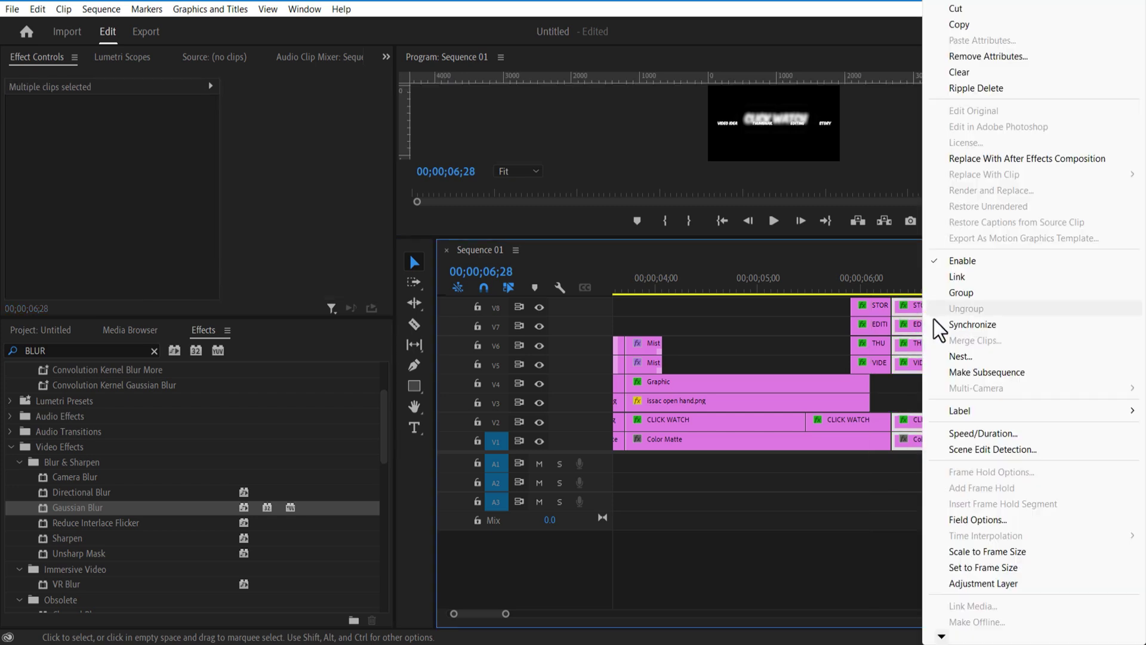
pyautogui.click(959, 356)
pyautogui.click(552, 333)
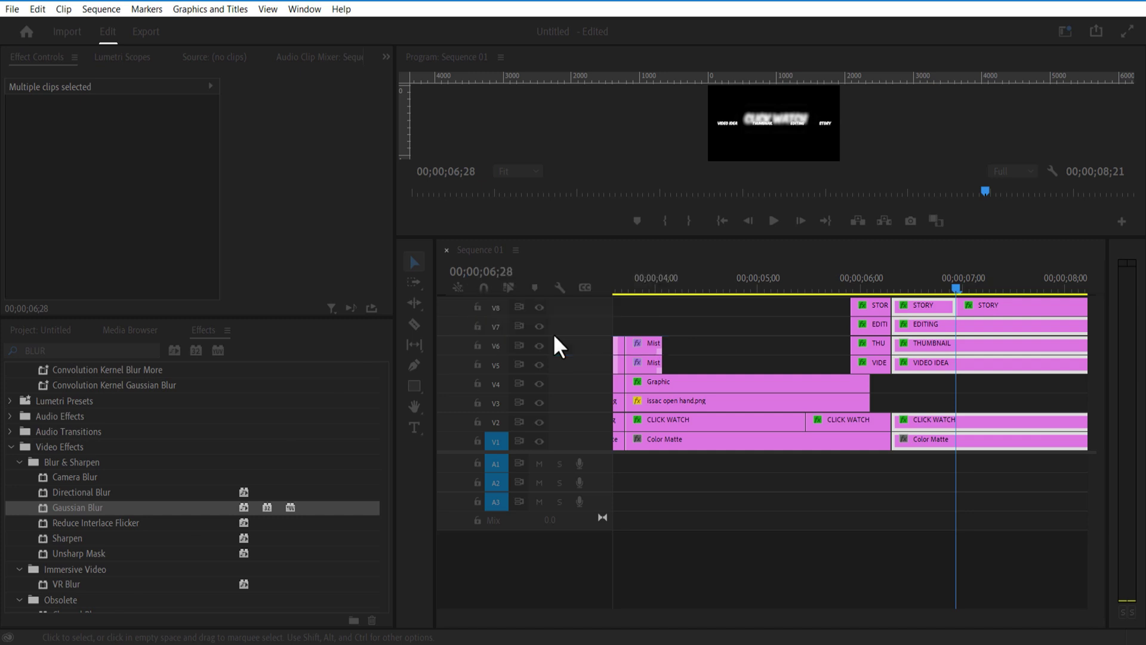
# Step: Keyframe the nested sequence's Position at 960, 540 at 00;00;06;10, and move it and the leftover STORY clip up one track
pyautogui.moveTo(919, 440); pyautogui.dragTo(891, 440)
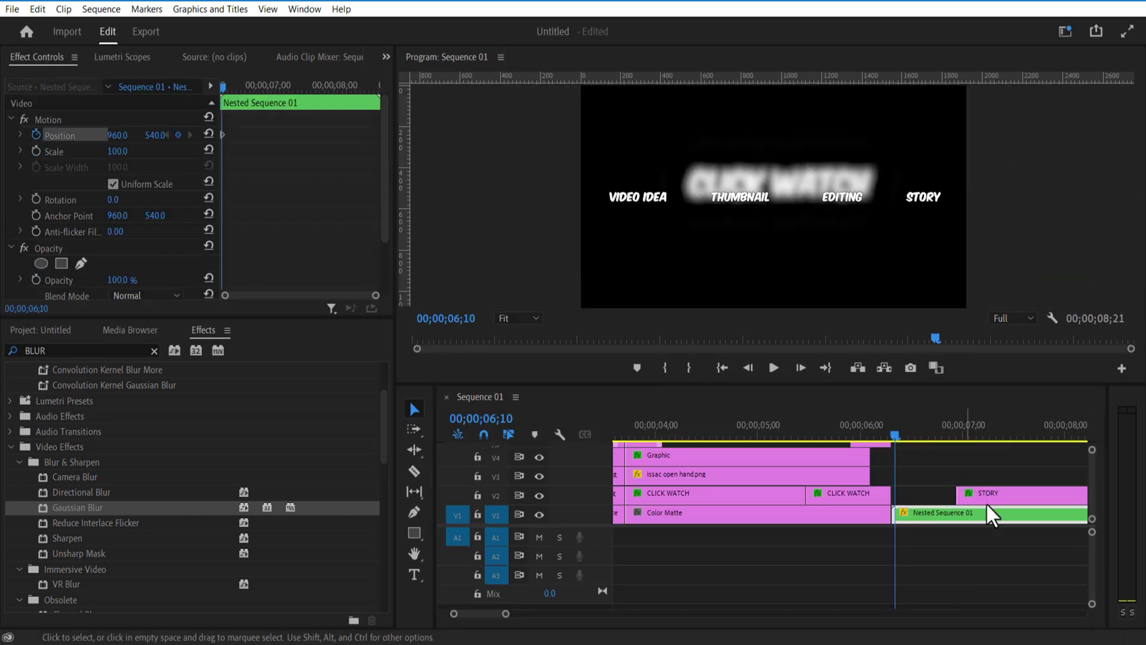
pyautogui.keyDown('shift'); pyautogui.click(987, 493); pyautogui.keyUp('shift')
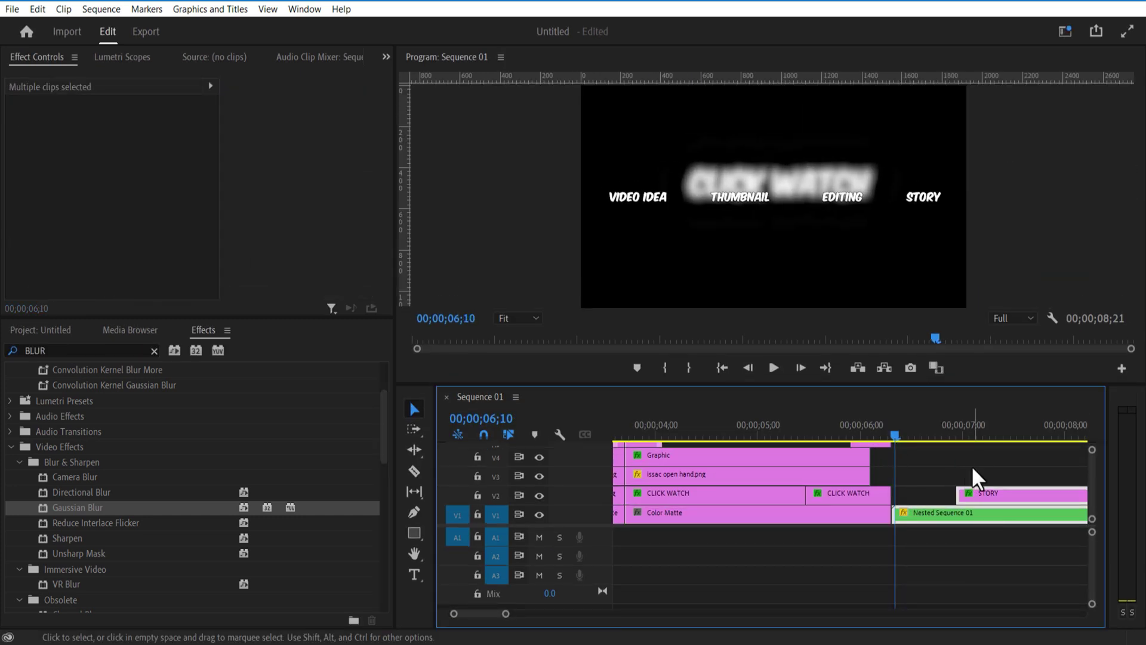
pyautogui.moveTo(975, 510); pyautogui.dragTo(982, 494)
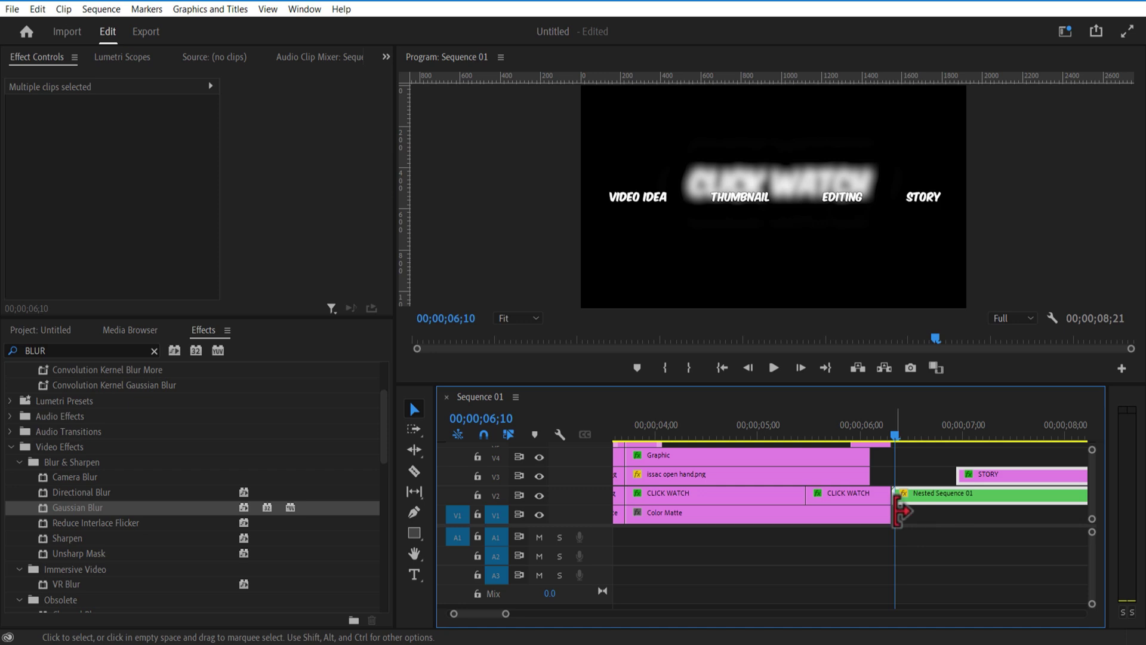
# Step: Create a 1920 x 1080 Black Video at 29.97 fps and place it on V1 beneath the nested sequence
pyautogui.click(51, 330)
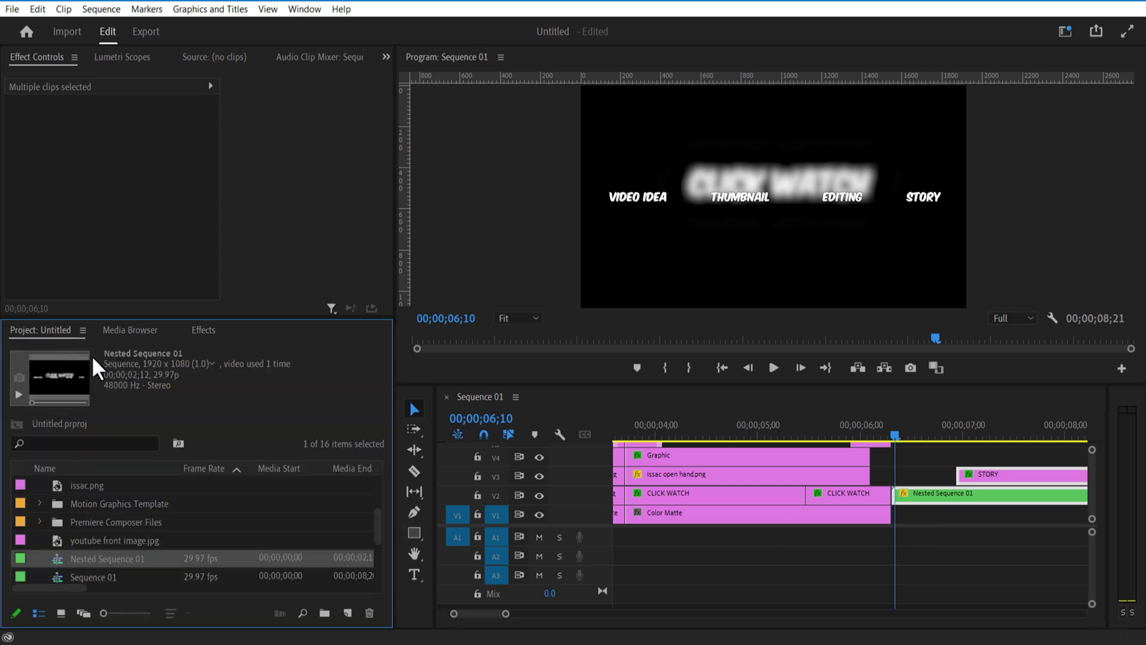
pyautogui.click(348, 612)
pyautogui.click(382, 541)
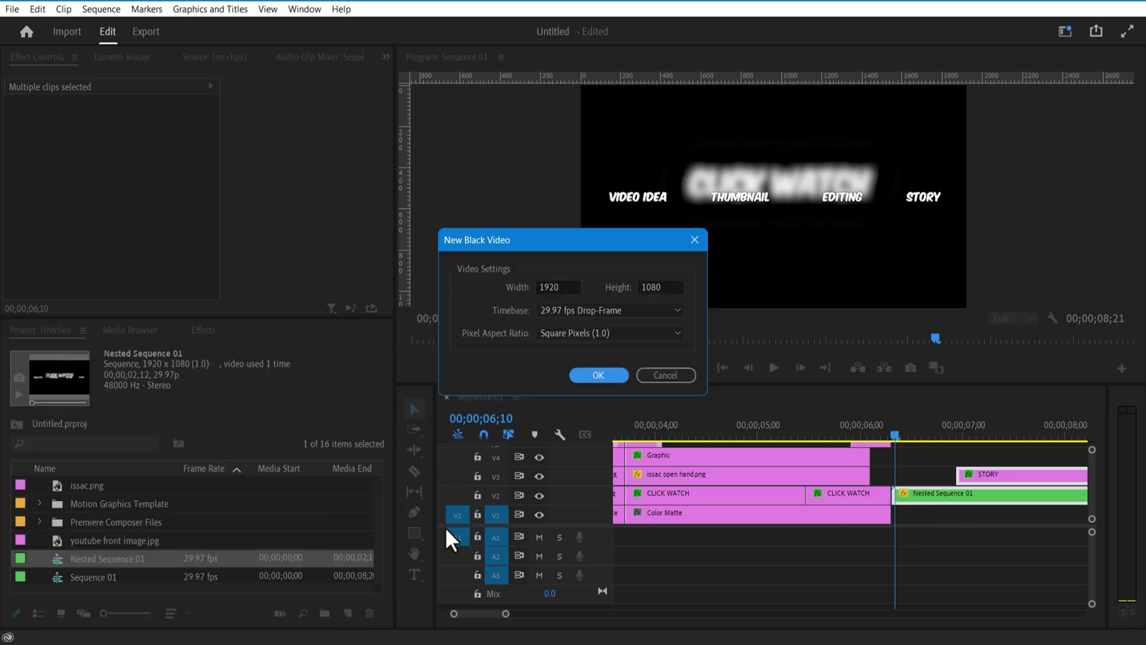
pyautogui.click(598, 374)
pyautogui.moveTo(113, 485); pyautogui.dragTo(915, 530)
# Step: Keyframe the nested sequence's Position and Scale at 00;00;06;09 with Scale 160, and set Position to 301, 540 at 00;00;06;19
pyautogui.click(36, 151)
pyautogui.click(36, 135)
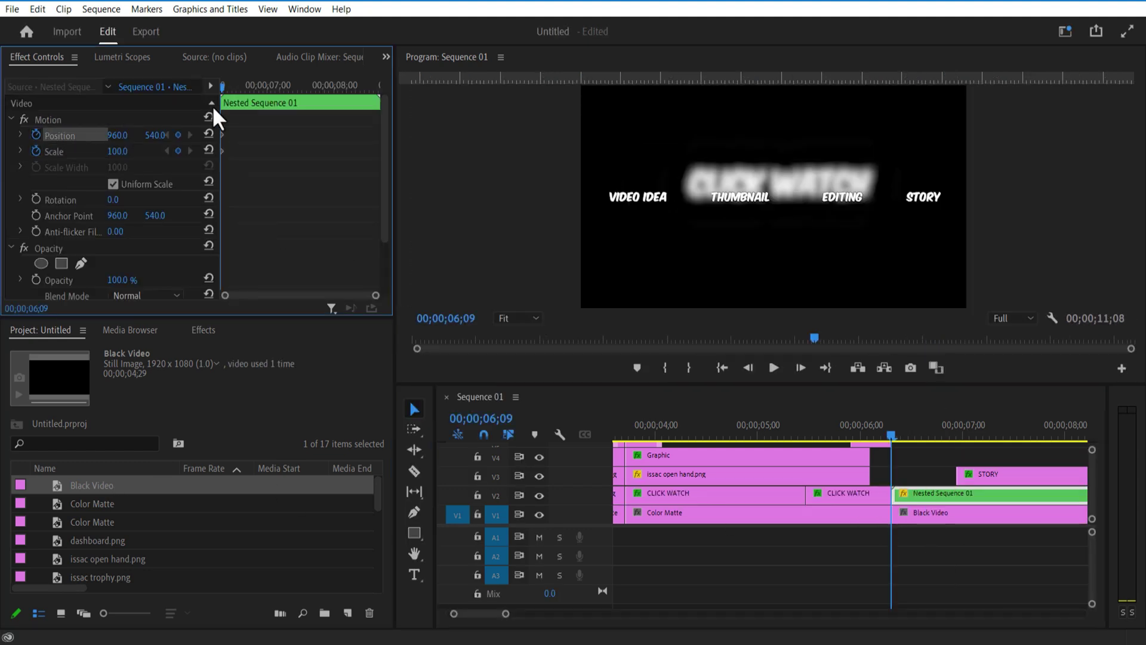
pyautogui.moveTo(118, 151); pyautogui.dragTo(143, 158)
pyautogui.moveTo(223, 88); pyautogui.dragTo(245, 101)
pyautogui.moveTo(118, 135); pyautogui.dragTo(82, 135)
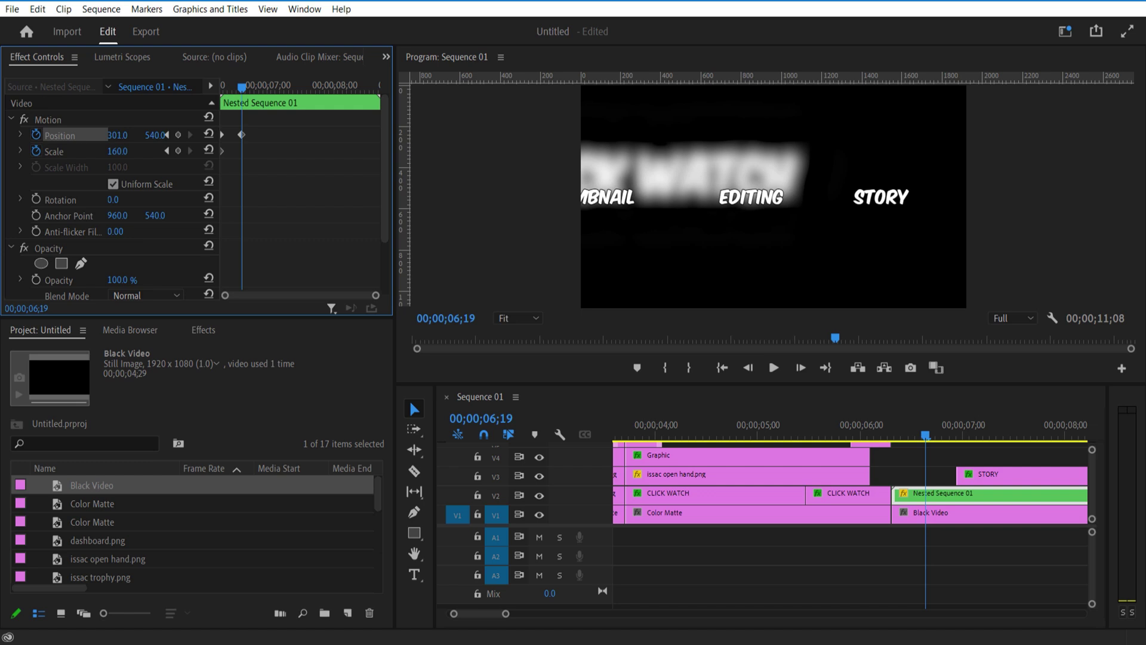
# Step: Start the leftover STORY clip at 00;00;06;19, remove its Scale keyframes, and match the nested word with Scale 82 and Position 1473, 540
pyautogui.click(949, 475)
pyautogui.moveTo(998, 476); pyautogui.dragTo(970, 483)
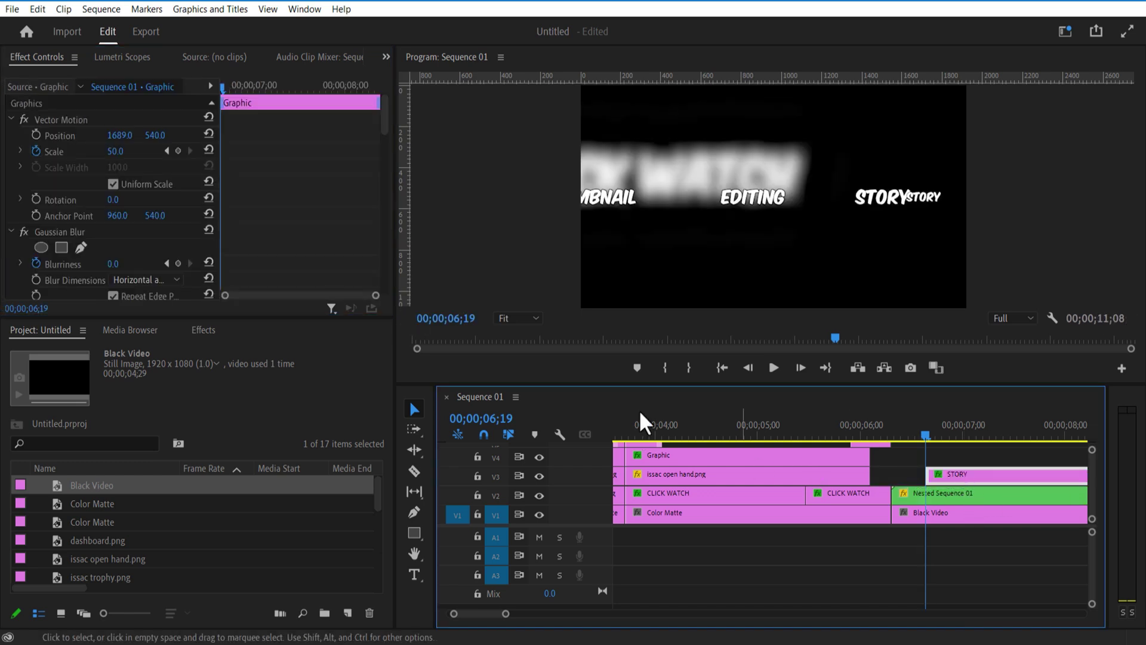
pyautogui.click(36, 151)
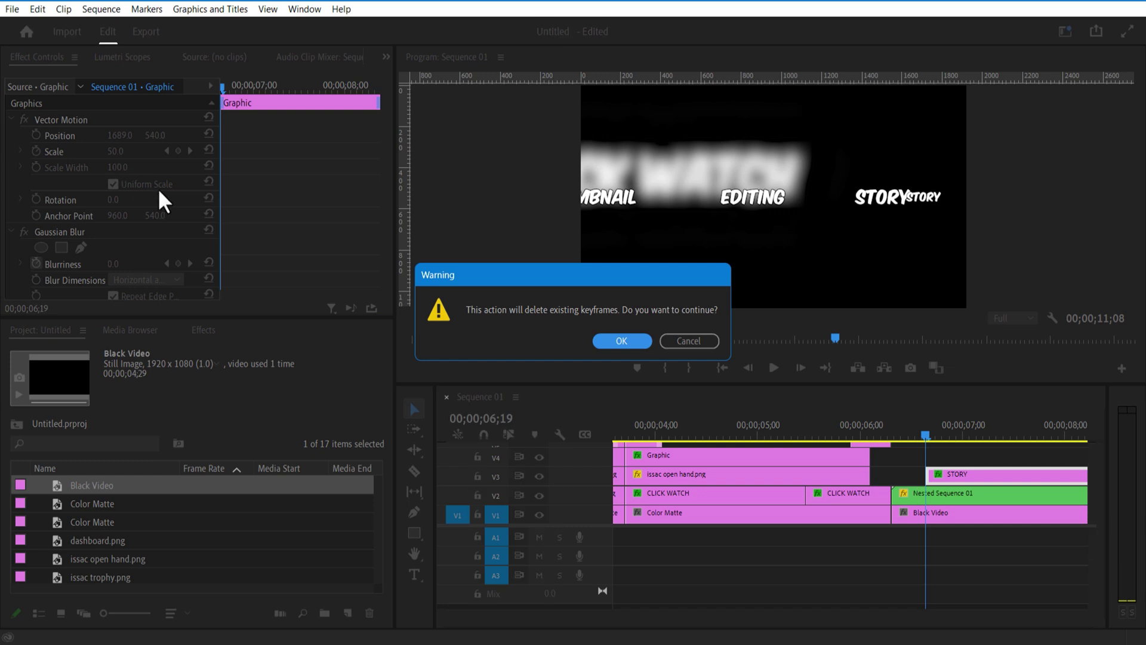
pyautogui.click(597, 343)
pyautogui.moveTo(115, 151); pyautogui.dragTo(114, 134)
pyautogui.click(956, 474)
pyautogui.moveTo(925, 435)
pyautogui.mouseDown()
pyautogui.moveTo(912, 440)
pyautogui.moveTo(925, 439)
pyautogui.mouseUp()
pyautogui.click(947, 470)
# Step: Apply the Tint effect from Color Correction to the STORY clip on V3
pyautogui.click(203, 329)
pyautogui.click(83, 351)
pyautogui.write('TINT')
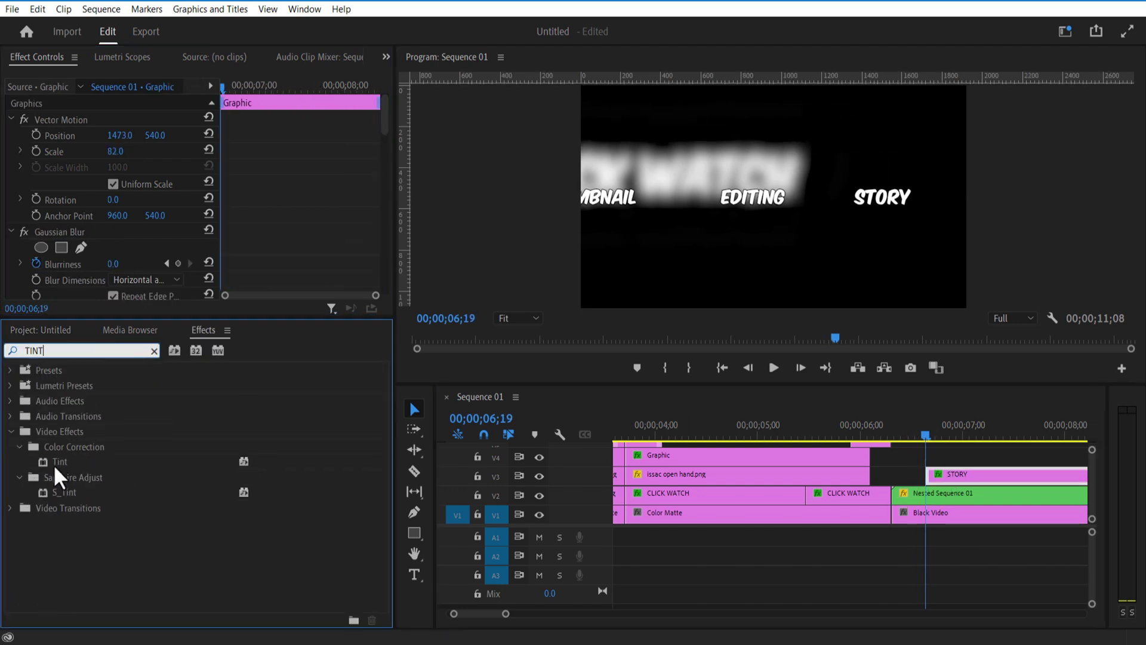
pyautogui.moveTo(58, 463); pyautogui.dragTo(955, 476)
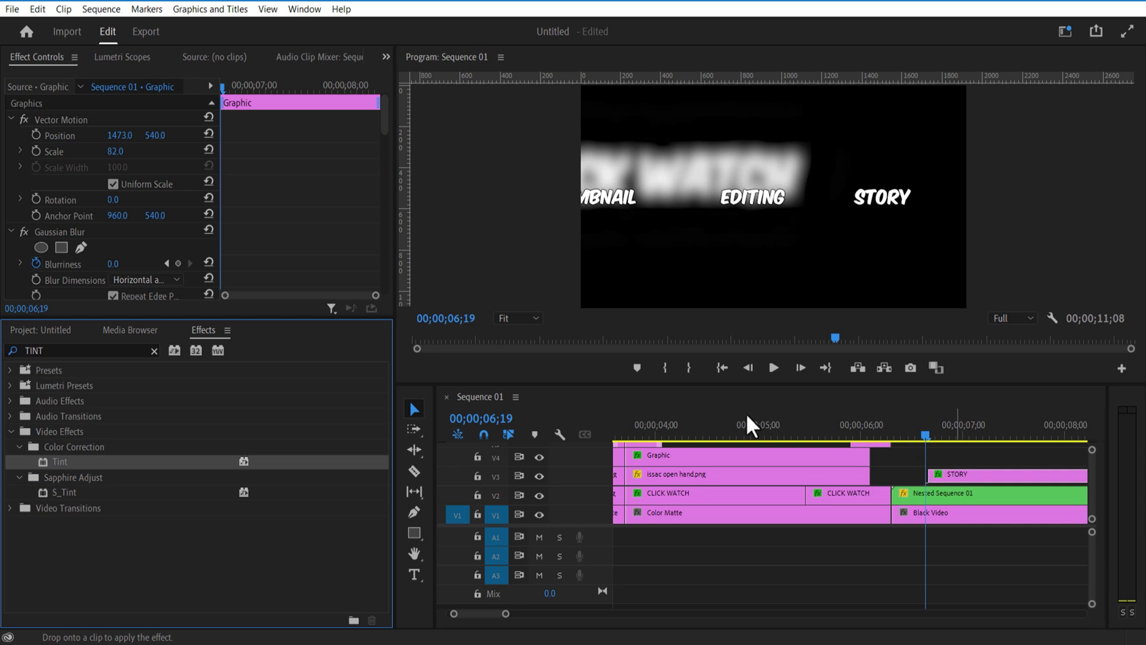
# Step: Set the Tint effect's Map White To colour on the STORY clip to yellow EBFD0B
pyautogui.moveTo(385, 141)
pyautogui.mouseDown()
pyautogui.moveTo(381, 177)
pyautogui.moveTo(379, 144)
pyautogui.mouseUp()
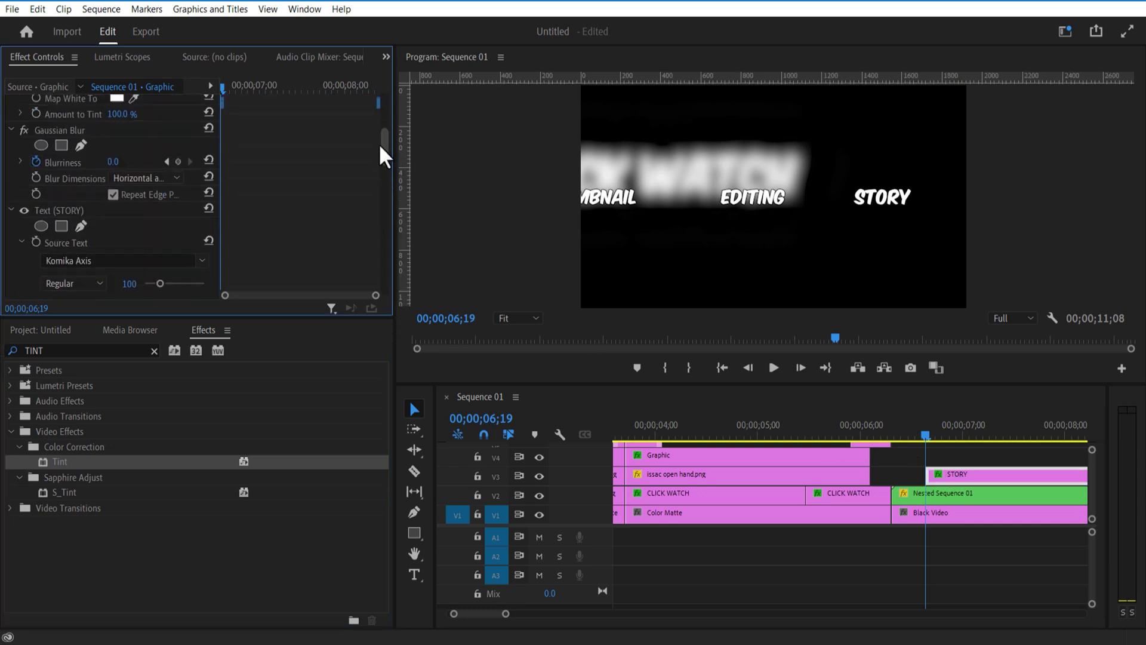
pyautogui.scroll(3, 330, 148)
pyautogui.click(116, 181)
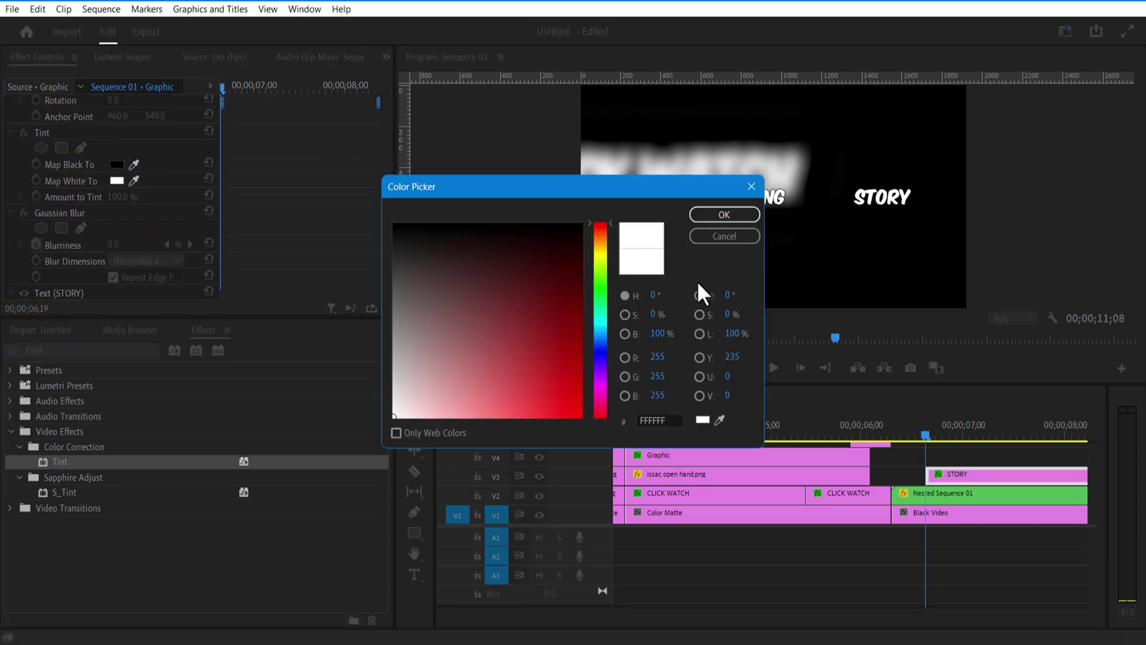
pyautogui.click(600, 256)
pyautogui.click(574, 415)
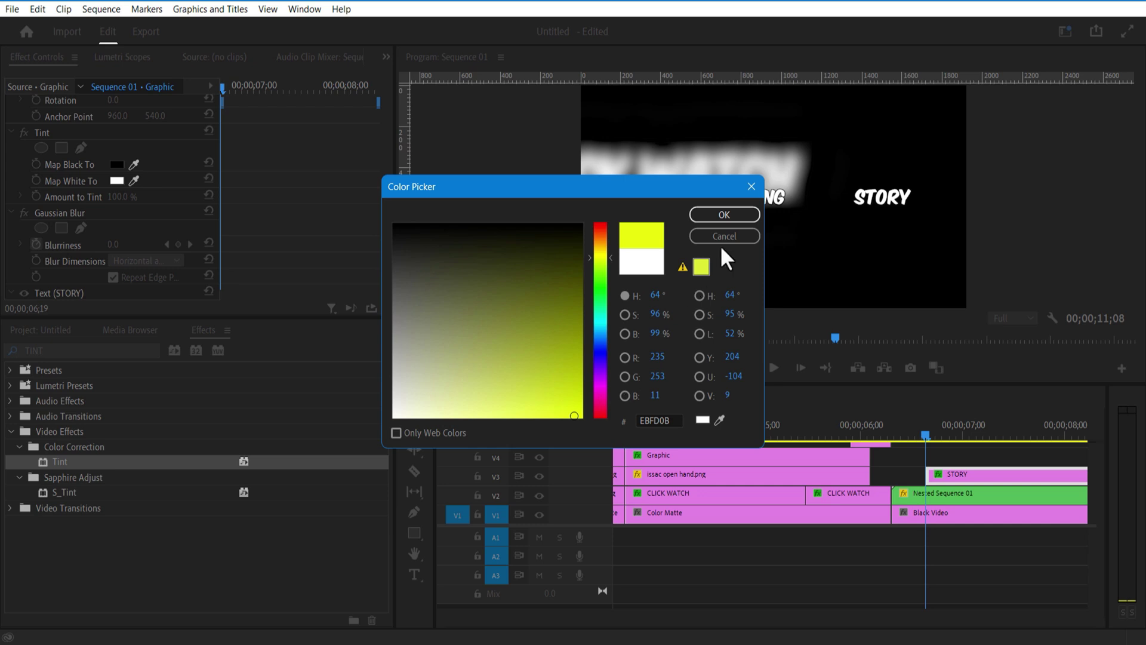
pyautogui.click(724, 215)
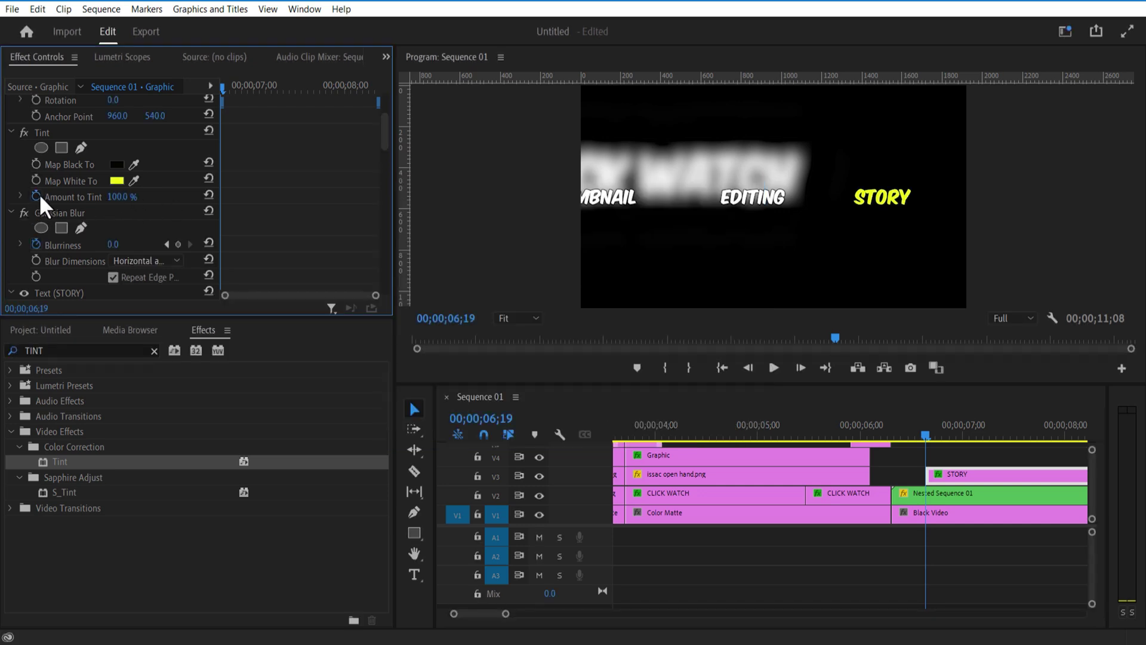
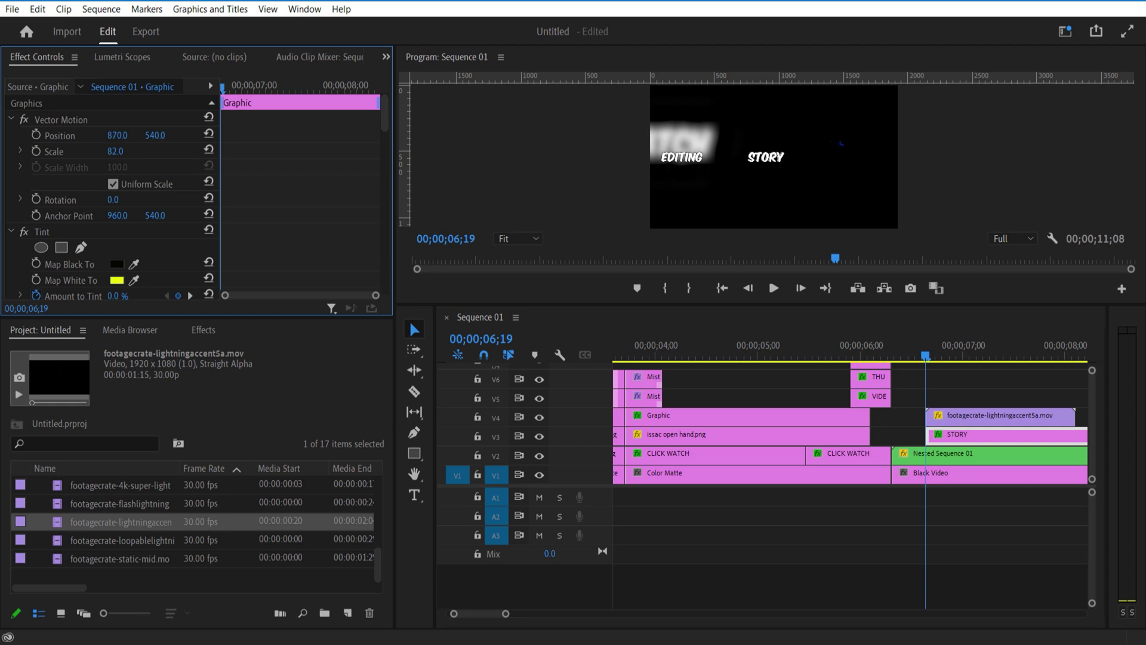
# Step: At 00;00;06;25, draw a circle about 630 px wide around the STORY word with the Ellipse tool
pyautogui.moveTo(935, 303); pyautogui.dragTo(935, 358)
pyautogui.click(998, 442)
pyautogui.click(941, 410)
pyautogui.click(141, 268)
pyautogui.click(935, 499)
pyautogui.moveTo(941, 410); pyautogui.dragTo(934, 417)
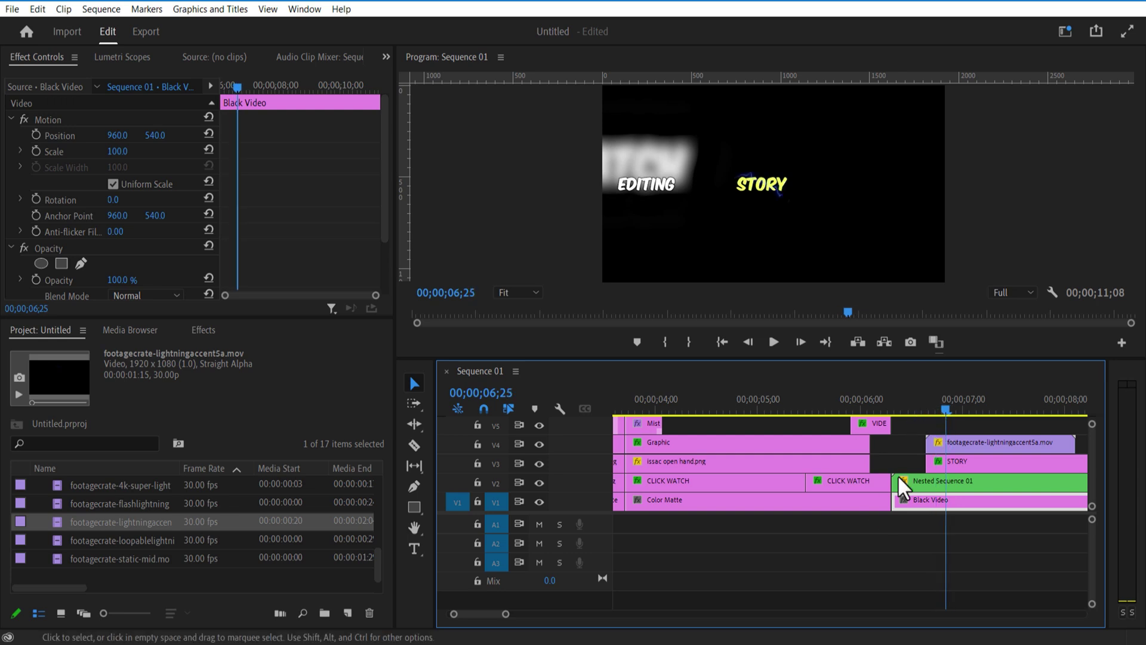
pyautogui.click(896, 545)
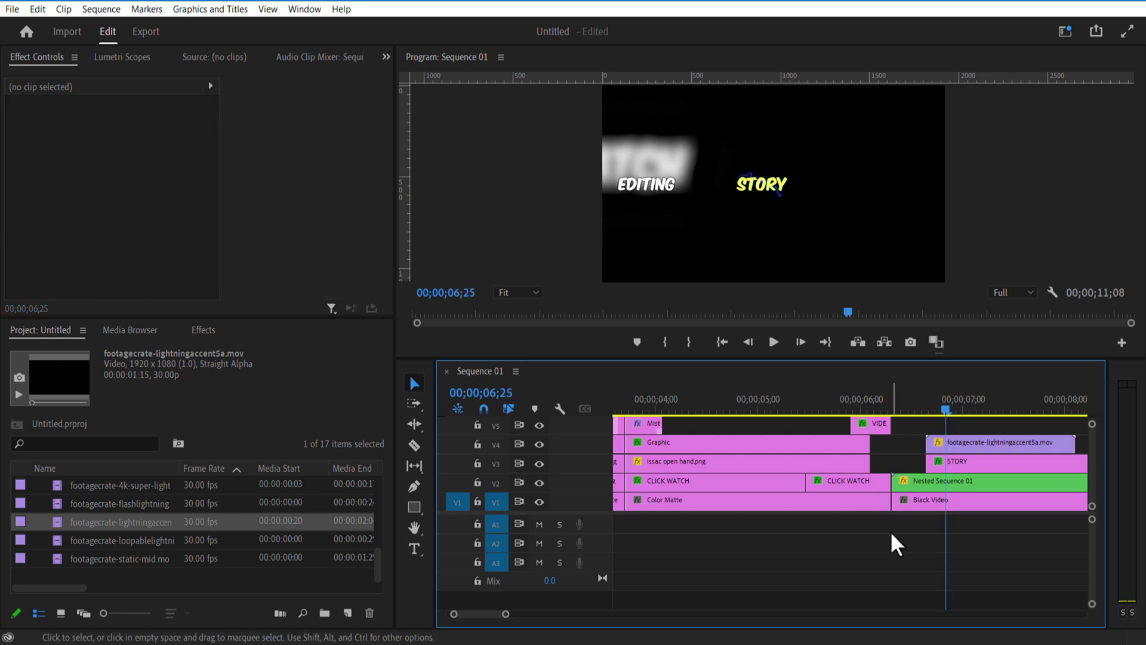
pyautogui.click(414, 507)
pyautogui.click(474, 524)
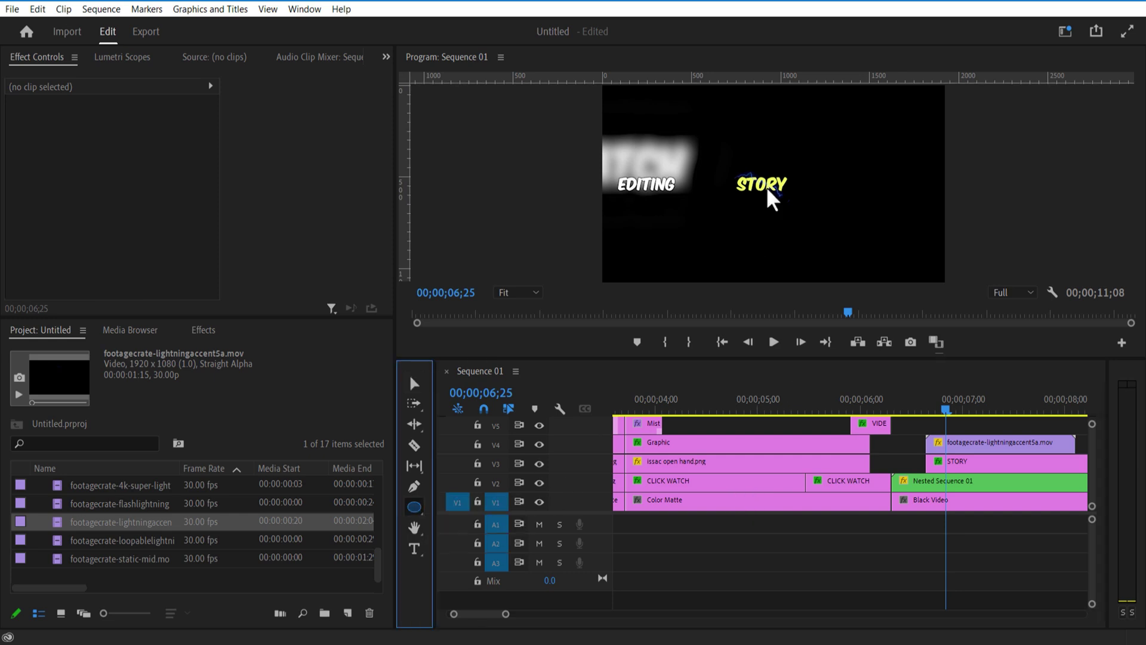
pyautogui.moveTo(702, 135); pyautogui.dragTo(814, 247)
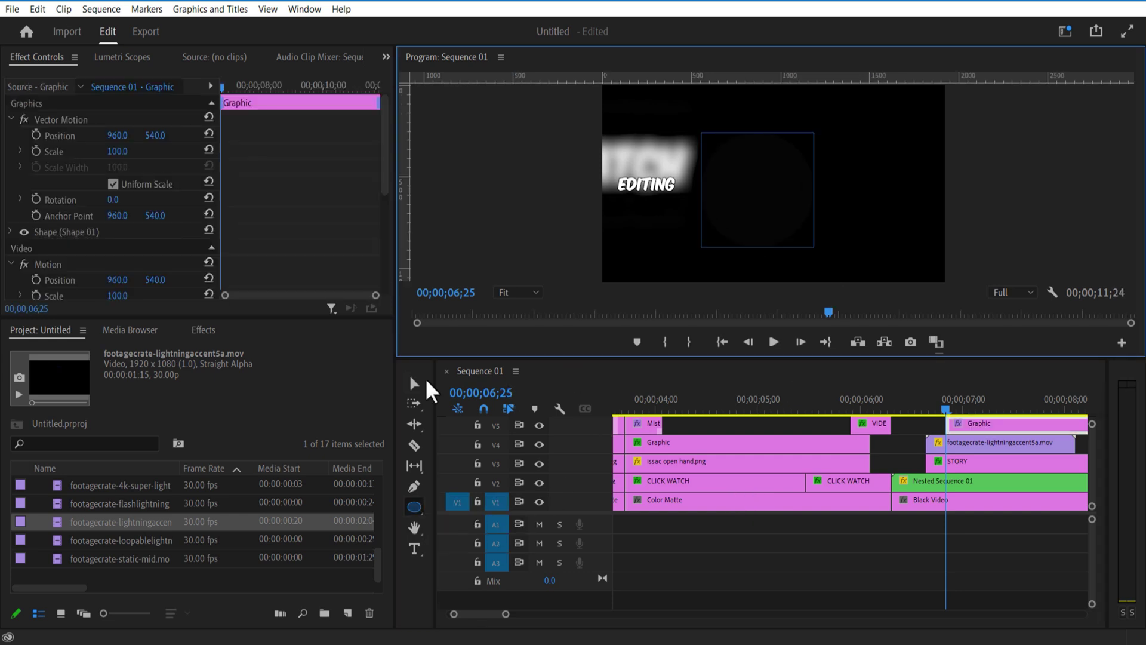
pyautogui.click(414, 383)
pyautogui.click(980, 428)
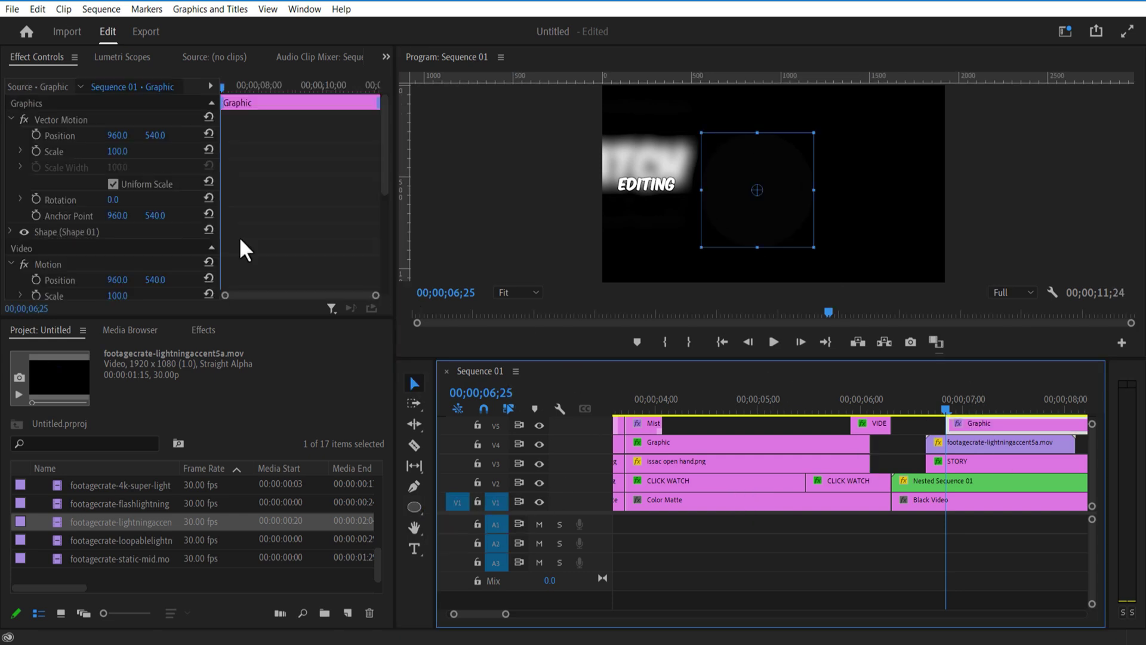
# Step: Remove the circle's fill and give it a yellow 4.0 outer stroke
pyautogui.click(9, 230)
pyautogui.moveTo(385, 147); pyautogui.dragTo(380, 188)
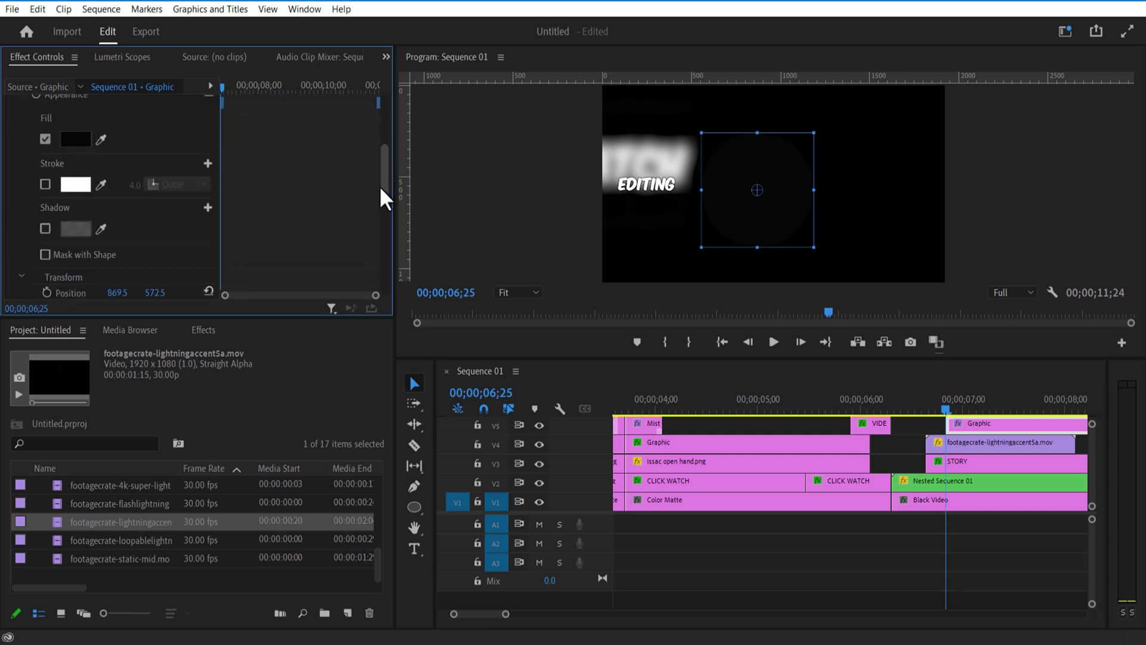
pyautogui.click(45, 182)
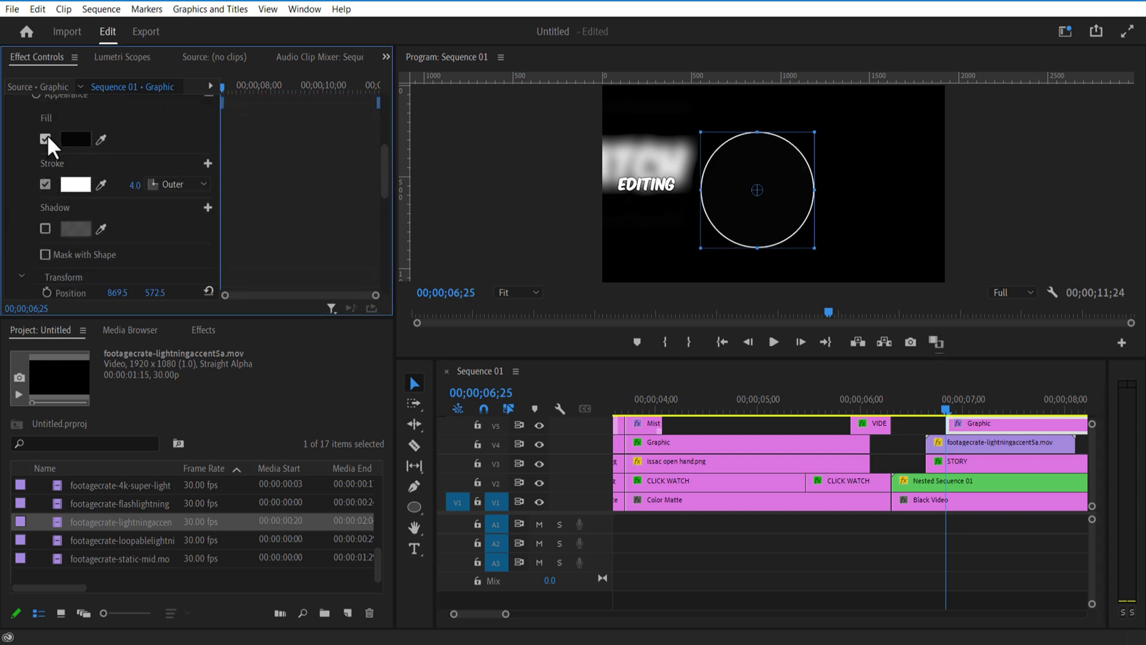
pyautogui.click(76, 186)
pyautogui.click(600, 269)
pyautogui.click(578, 422)
pyautogui.click(719, 210)
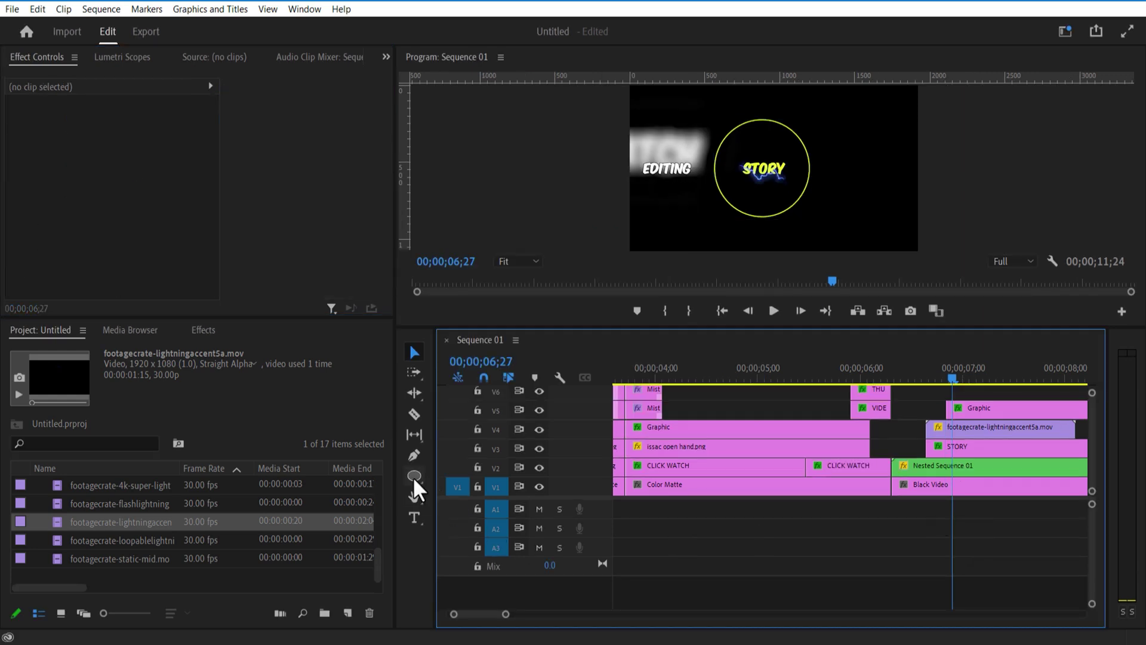
# Step: Draw a tiny dot on the circle's upper-left edge and align its clip's start with the circle clip below
pyautogui.click(413, 476)
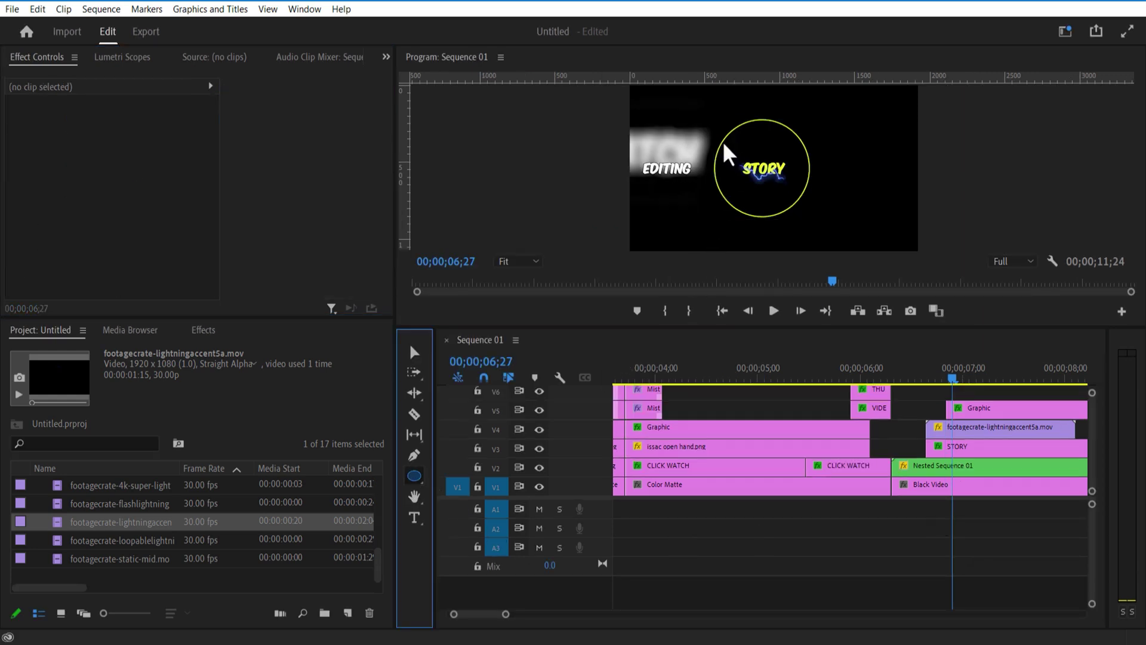
pyautogui.moveTo(721, 144); pyautogui.dragTo(725, 147)
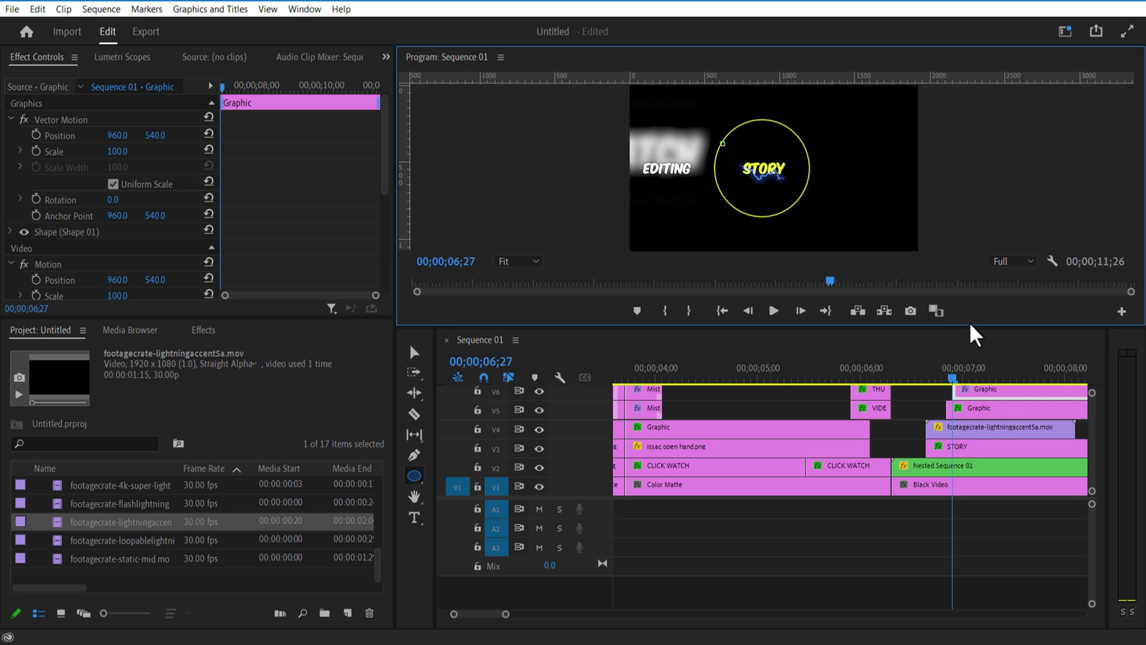
pyautogui.moveTo(968, 326); pyautogui.dragTo(962, 285)
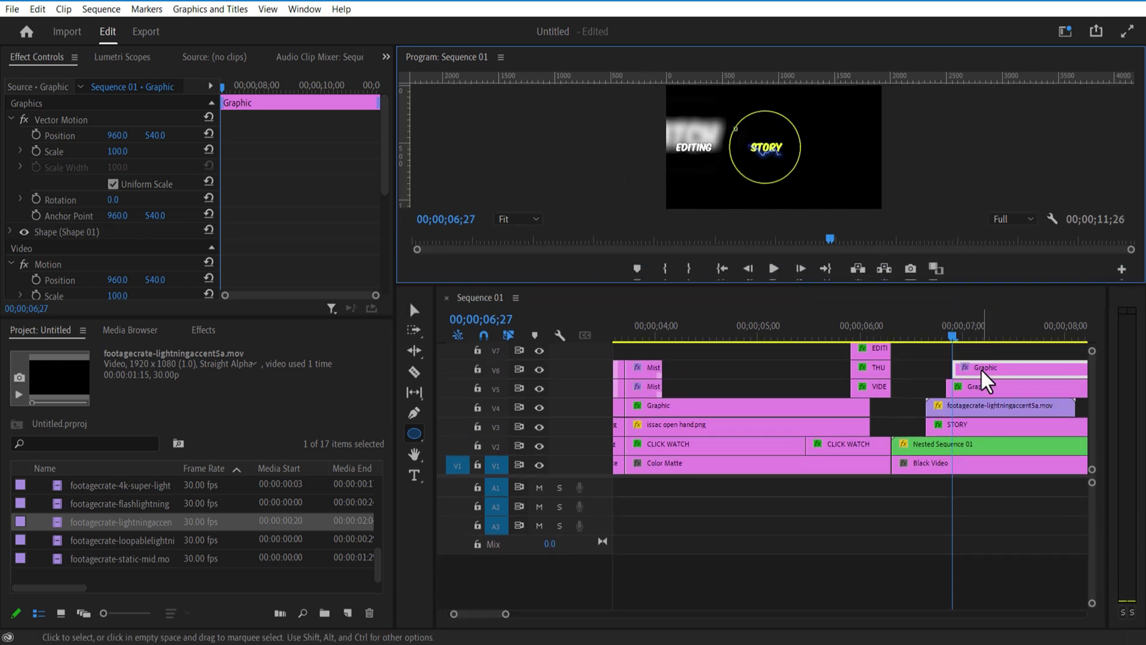
pyautogui.moveTo(982, 378)
pyautogui.mouseDown()
pyautogui.moveTo(973, 375)
pyautogui.moveTo(986, 379)
pyautogui.mouseUp()
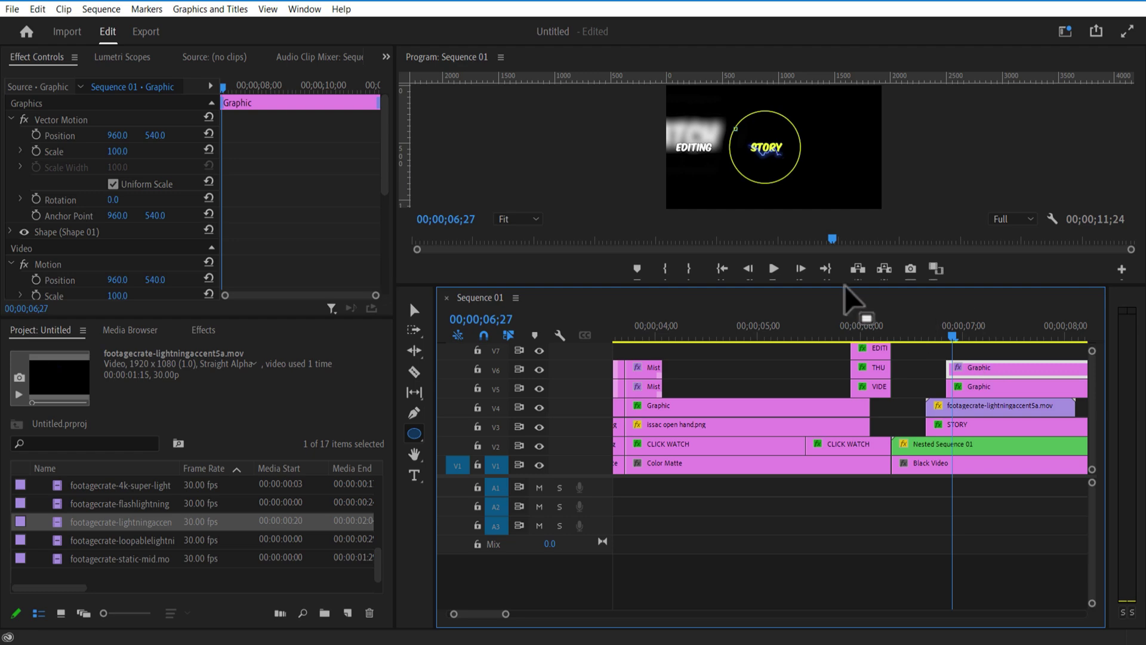
pyautogui.moveTo(843, 292); pyautogui.dragTo(862, 411)
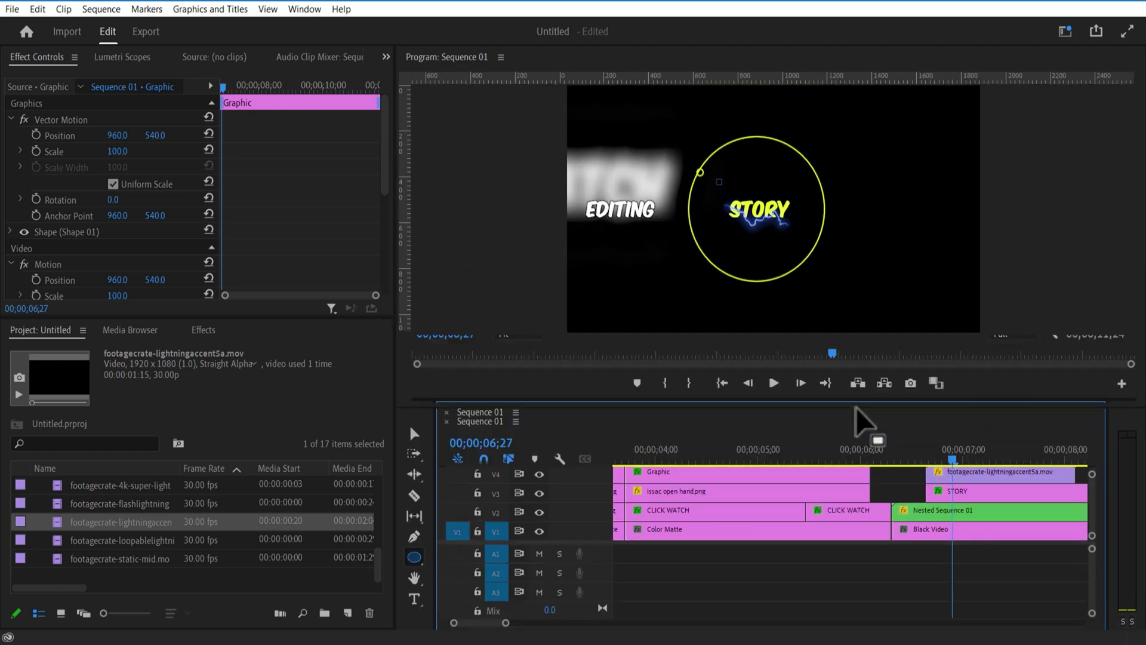
# Step: Turn off the small dot's stroke and change its fill to blue
pyautogui.click(10, 232)
pyautogui.moveTo(383, 137); pyautogui.dragTo(383, 170)
pyautogui.click(45, 199)
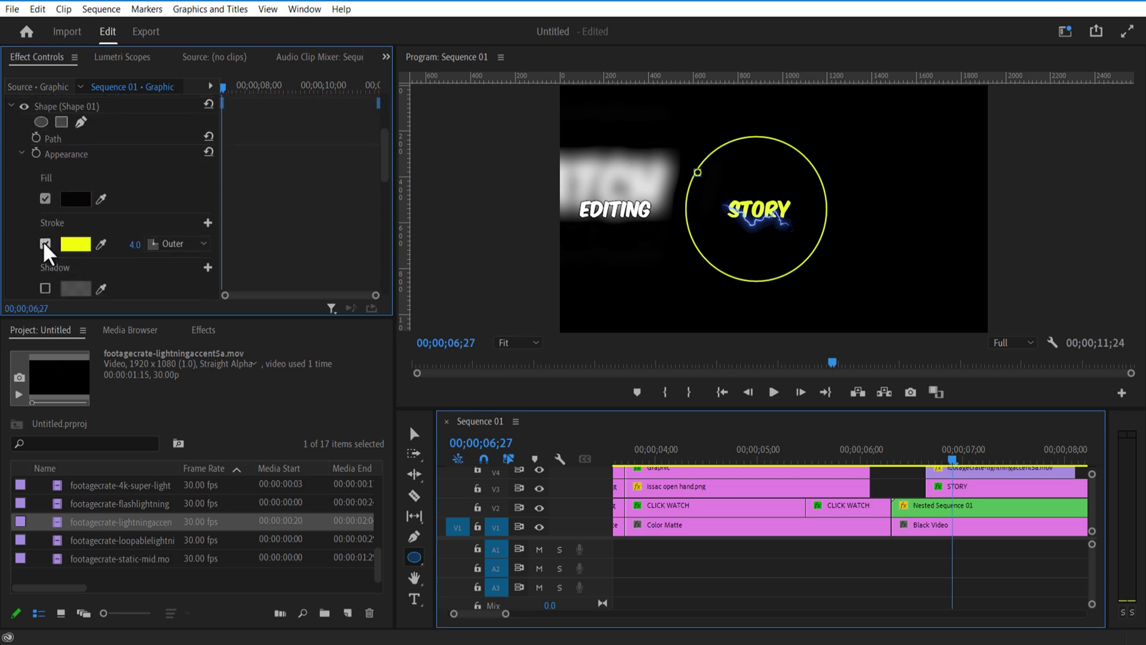
pyautogui.click(76, 201)
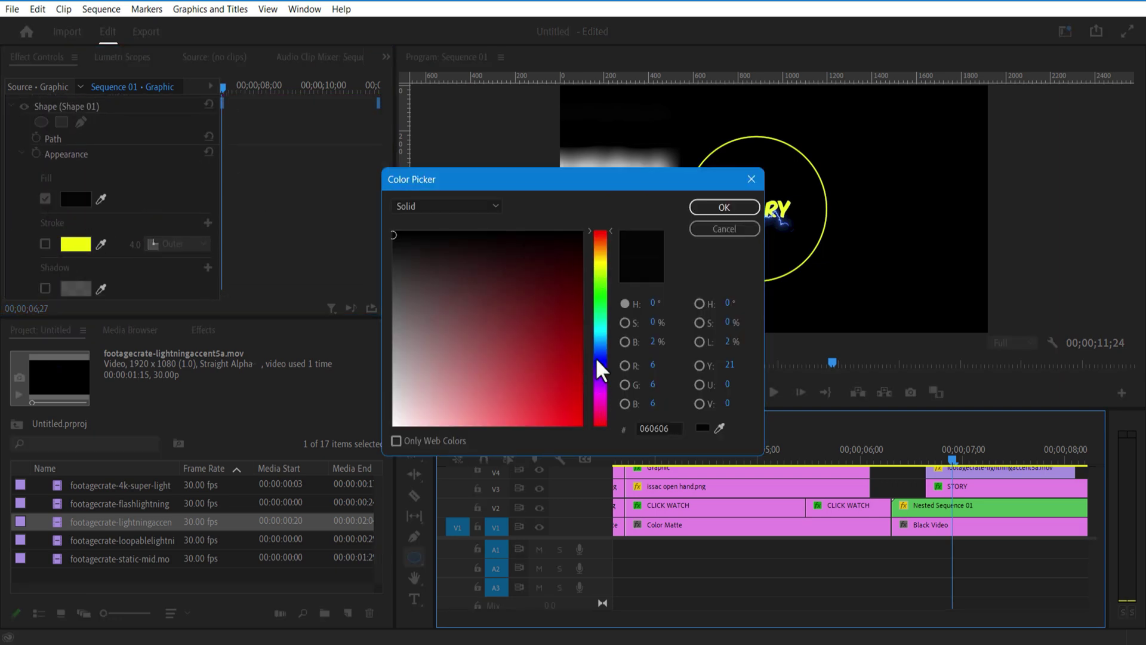
pyautogui.click(601, 379)
pyautogui.click(574, 406)
pyautogui.click(724, 208)
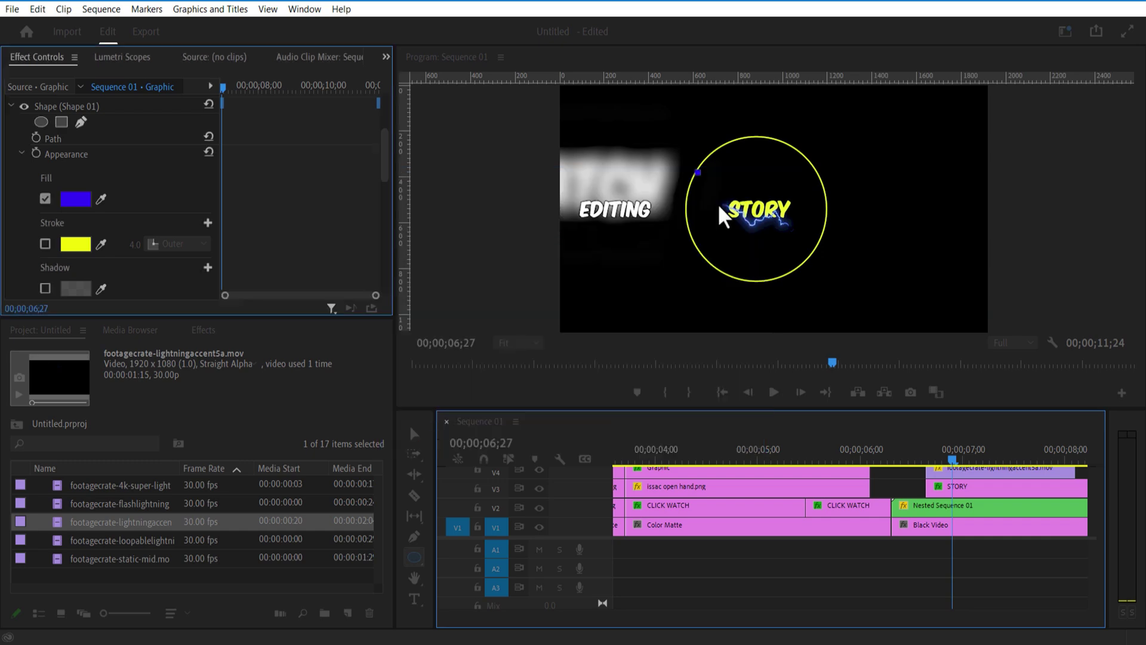
pyautogui.scroll(4, 384, 158)
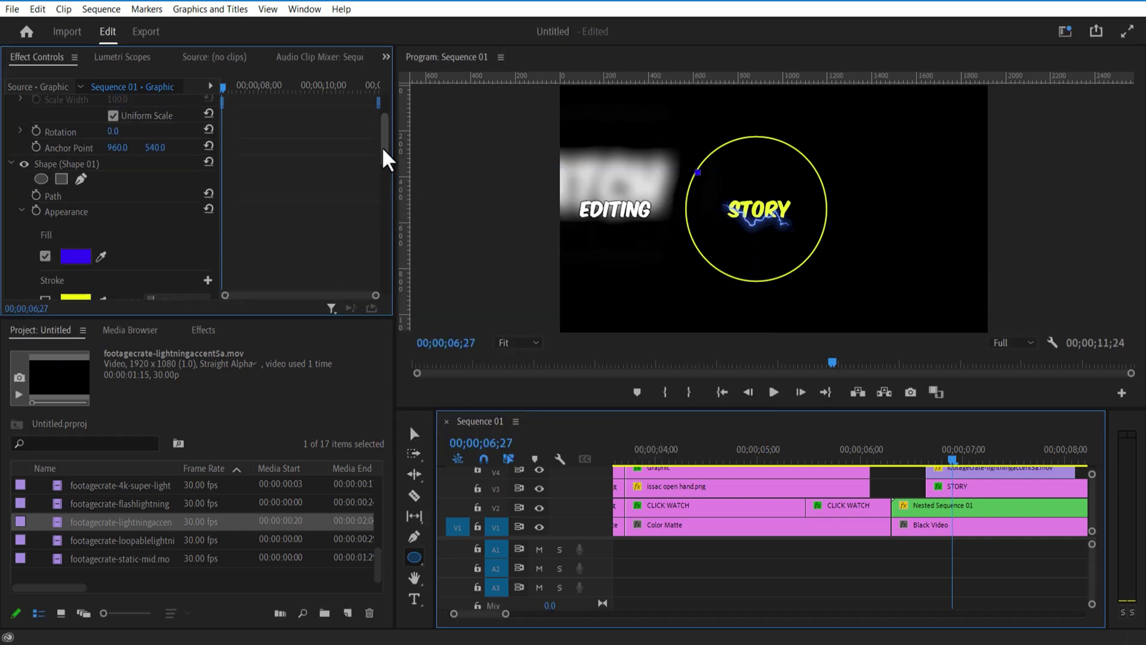
# Step: Adjust the blue dot's horizontal position, then copy its clip to the track above and reposition the copy on the circle's edge
pyautogui.moveTo(117, 134); pyautogui.dragTo(129, 135)
pyautogui.moveTo(770, 408); pyautogui.dragTo(770, 288)
pyautogui.moveTo(972, 382); pyautogui.dragTo(967, 343)
pyautogui.moveTo(941, 288); pyautogui.dragTo(941, 426)
pyautogui.moveTo(117, 135); pyautogui.dragTo(66, 135)
pyautogui.moveTo(942, 426); pyautogui.dragTo(941, 171)
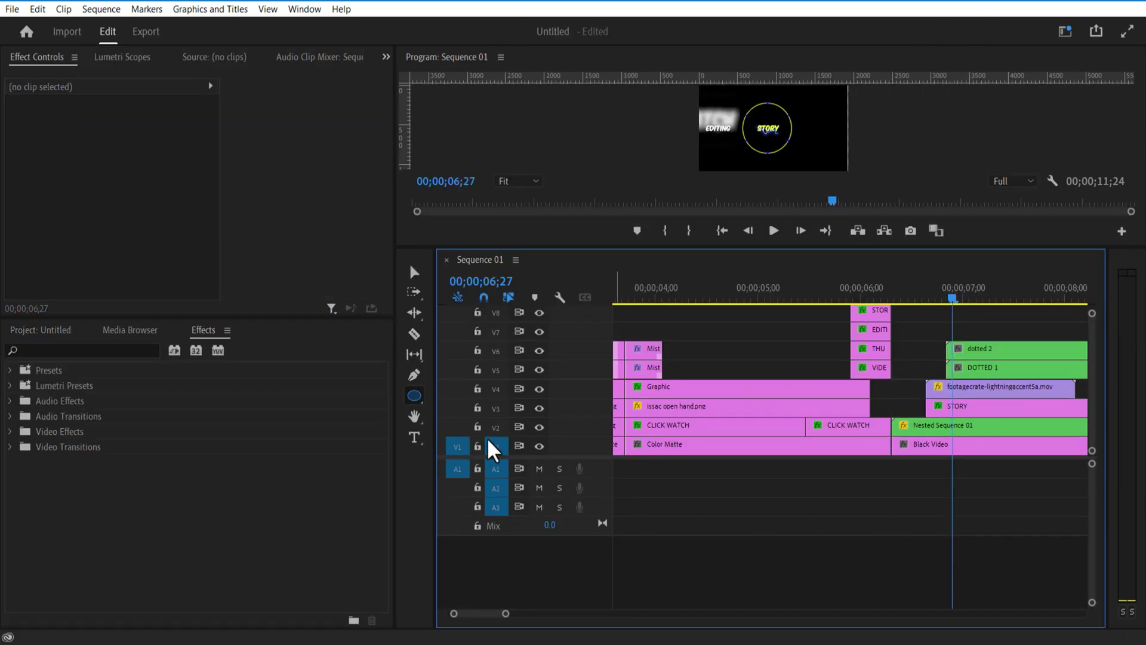
# Step: Draw a small filled rectangle just outside the circle's lower-left blue dot
pyautogui.moveTo(413, 395); pyautogui.dragTo(447, 397)
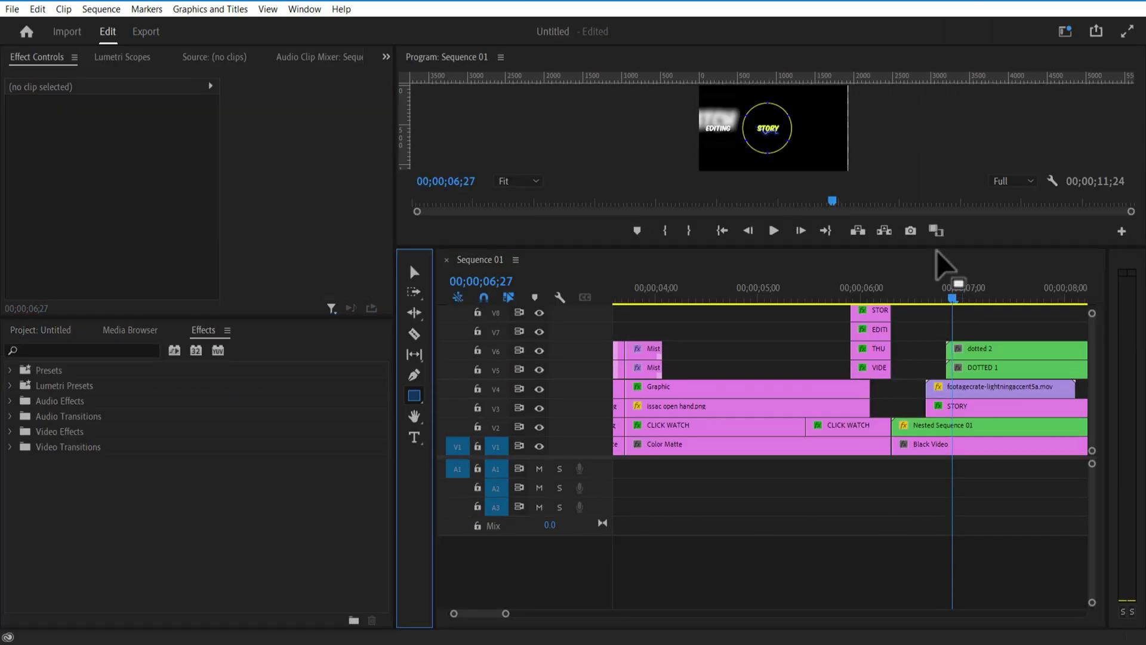
pyautogui.moveTo(941, 255); pyautogui.dragTo(937, 425)
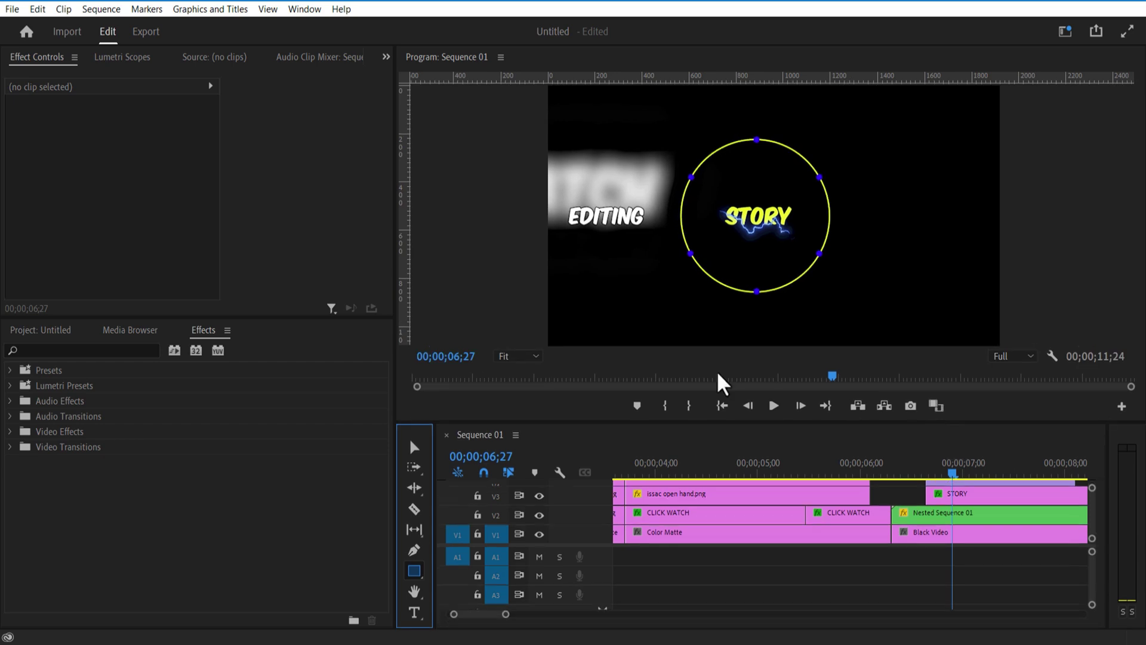
pyautogui.moveTo(635, 259)
pyautogui.mouseDown()
pyautogui.moveTo(647, 281)
pyautogui.moveTo(680, 281)
pyautogui.mouseUp()
# Step: Change the small rectangle's fill from the shape's blue to white (FDFCFE)
pyautogui.click(414, 447)
pyautogui.click(72, 281)
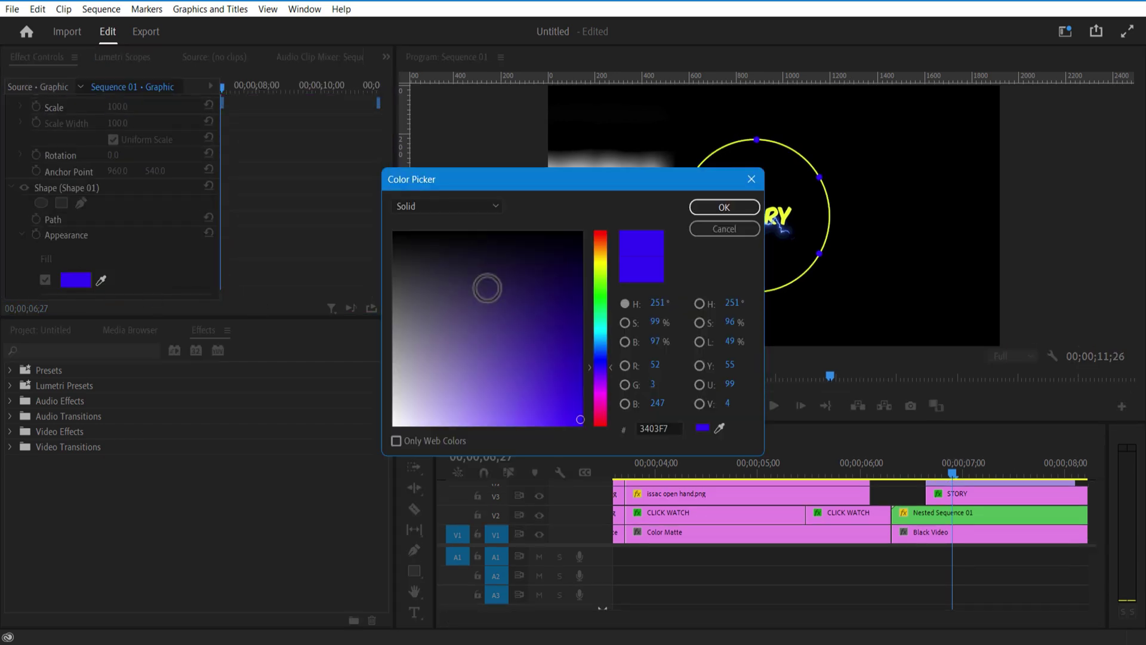
pyautogui.click(392, 424)
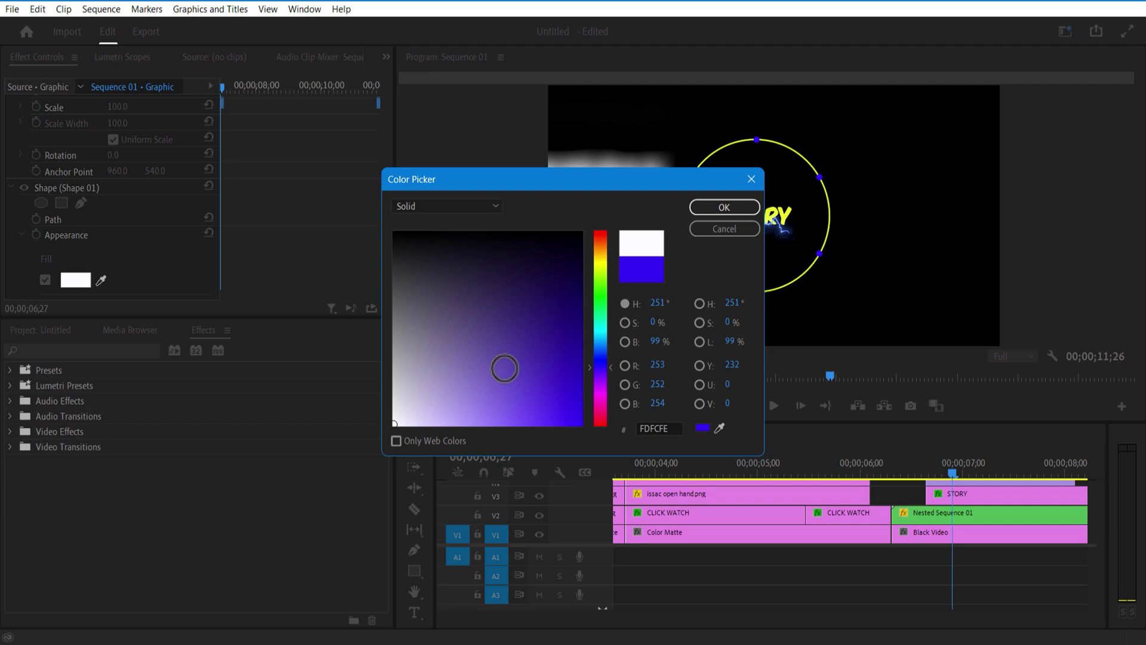
pyautogui.click(719, 209)
pyautogui.click(903, 493)
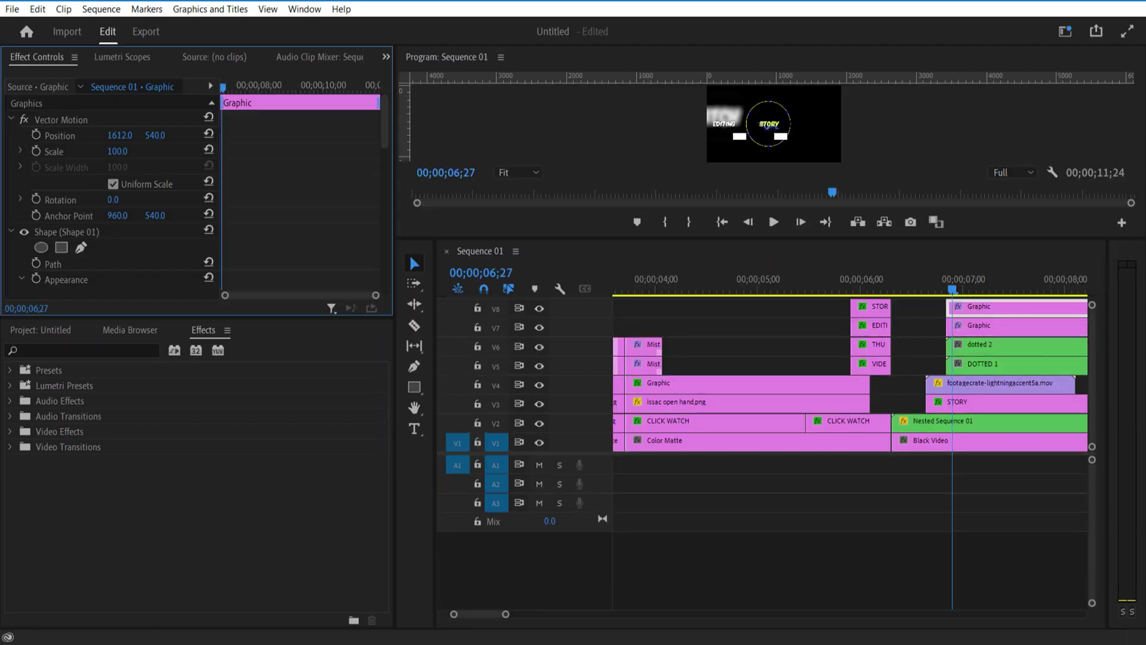
# Step: Duplicate the white rectangle's clip onto higher tracks and place the copies beside the circle's other blue dots
pyautogui.moveTo(979, 238); pyautogui.dragTo(982, 182)
pyautogui.keyDown('alt'); pyautogui.moveTo(982, 306); pyautogui.dragTo(985, 266); pyautogui.keyUp('alt')
pyautogui.moveTo(979, 183); pyautogui.dragTo(959, 394)
pyautogui.moveTo(805, 239); pyautogui.dragTo(844, 161)
pyautogui.moveTo(959, 394); pyautogui.dragTo(967, 110)
pyautogui.keyDown('alt'); pyautogui.moveTo(974, 213); pyautogui.dragTo(974, 176); pyautogui.keyUp('alt')
pyautogui.moveTo(954, 110); pyautogui.dragTo(877, 225)
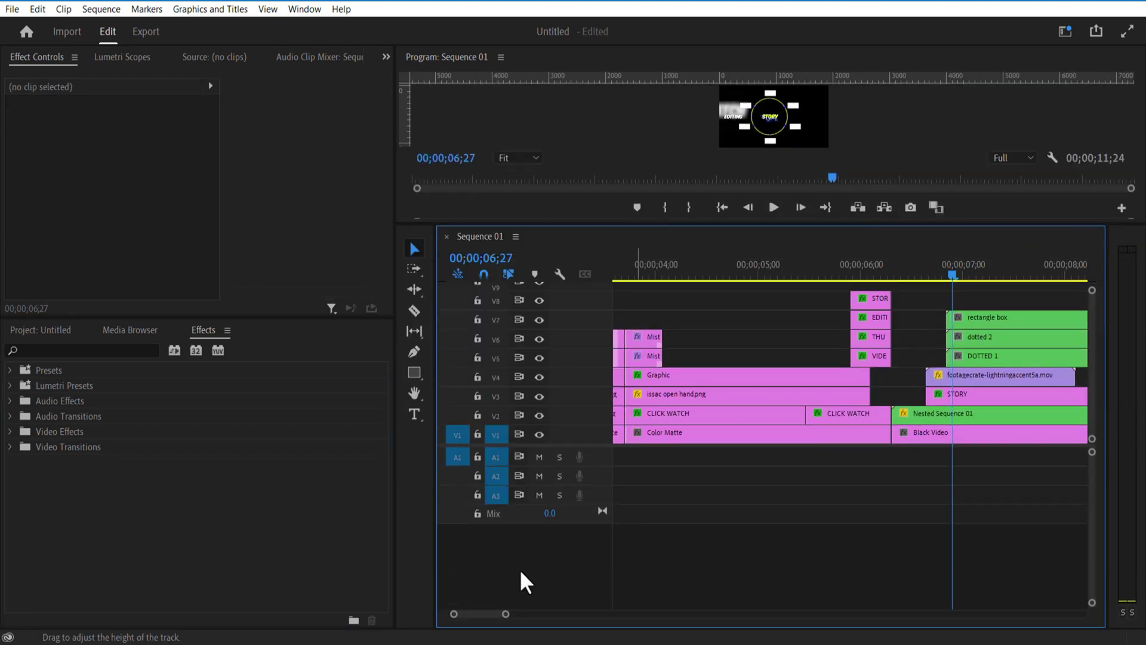
# Step: Add the text 1 over the lower-left white rectangle, at position -183, 760 and scale 88
pyautogui.moveTo(486, 611)
pyautogui.mouseDown()
pyautogui.moveTo(509, 614)
pyautogui.moveTo(495, 609)
pyautogui.mouseUp()
pyautogui.click(414, 413)
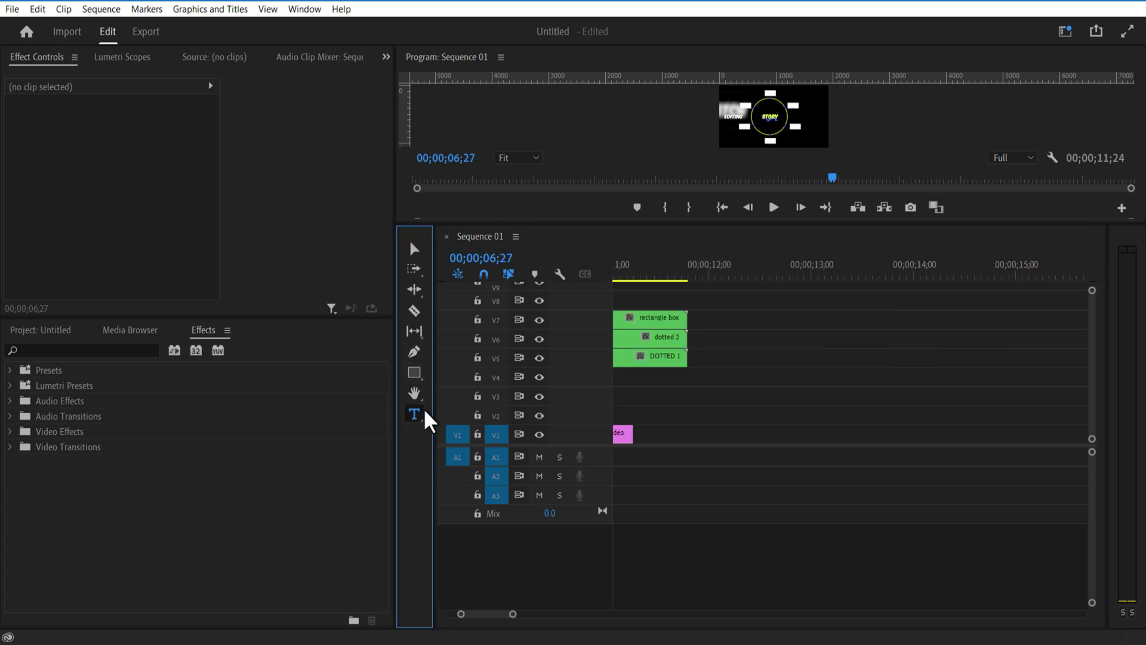
pyautogui.click(814, 116)
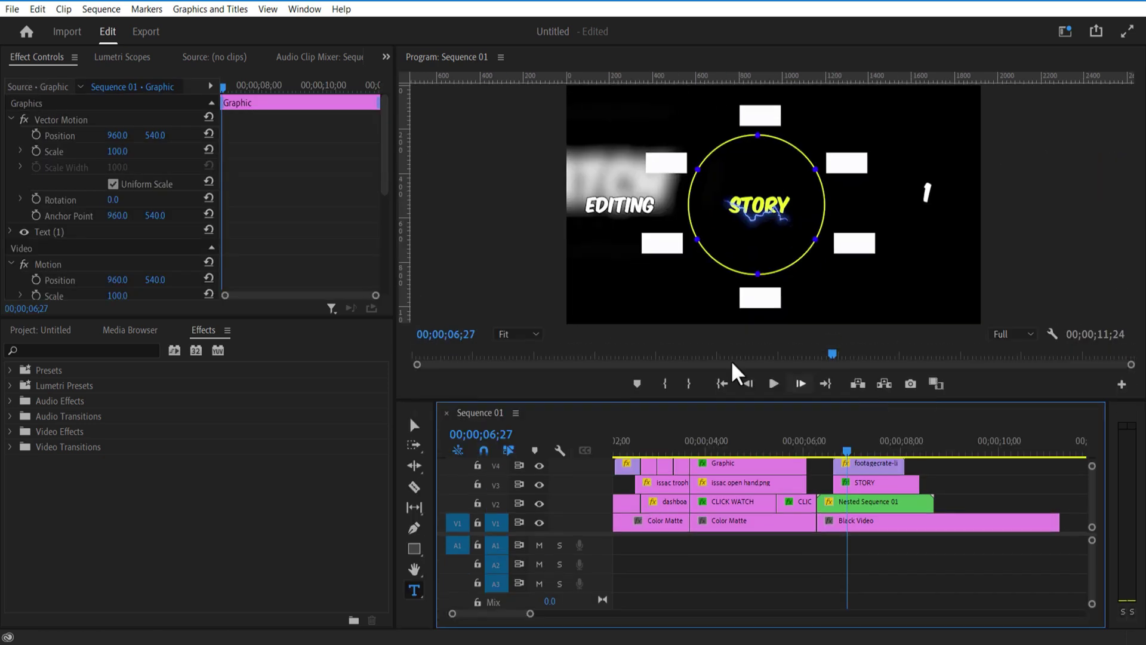
pyautogui.moveTo(117, 135); pyautogui.dragTo(38, 135)
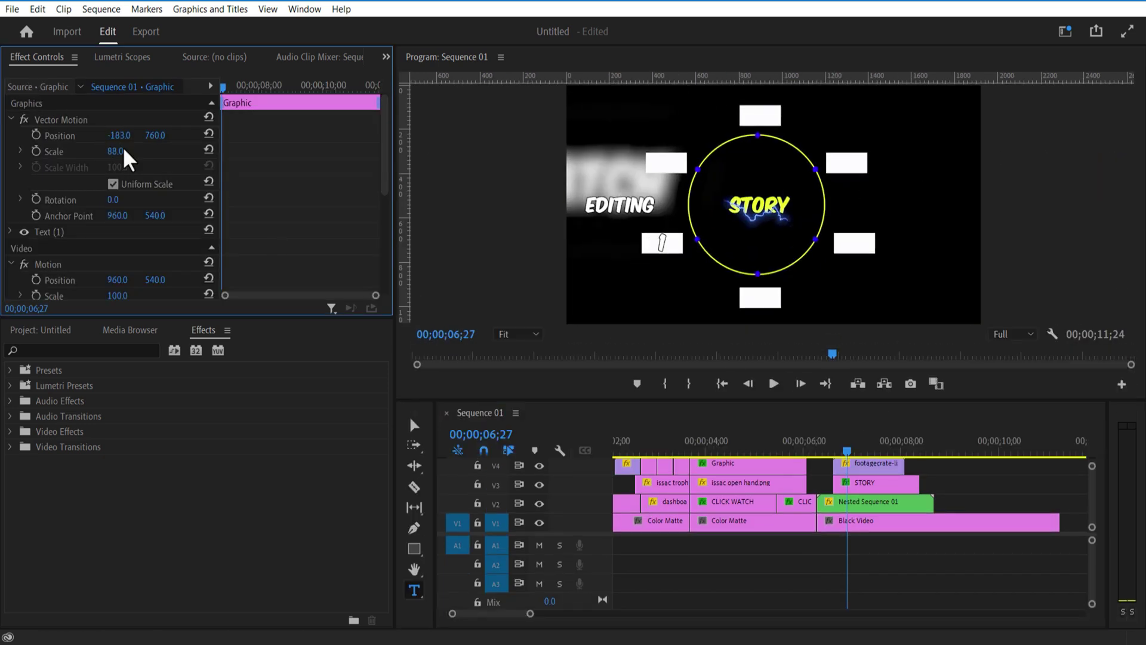
# Step: Change the number 1's fill colour to blue (0422FA)
pyautogui.scroll(-5, 119, 227)
pyautogui.click(83, 261)
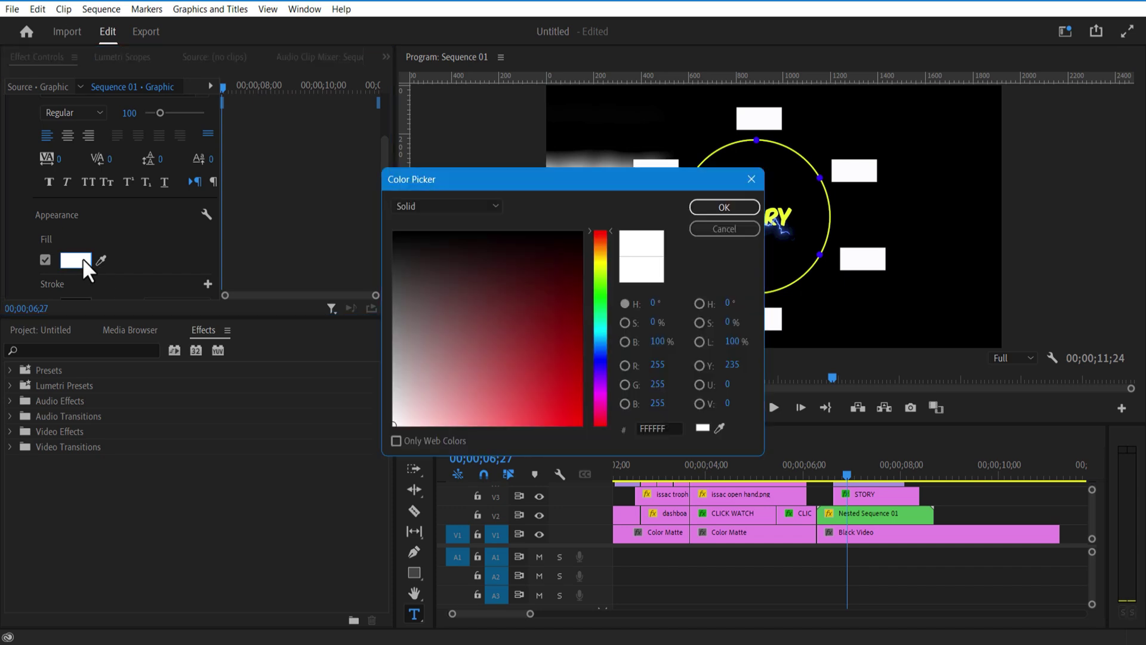
pyautogui.click(600, 358)
pyautogui.click(579, 422)
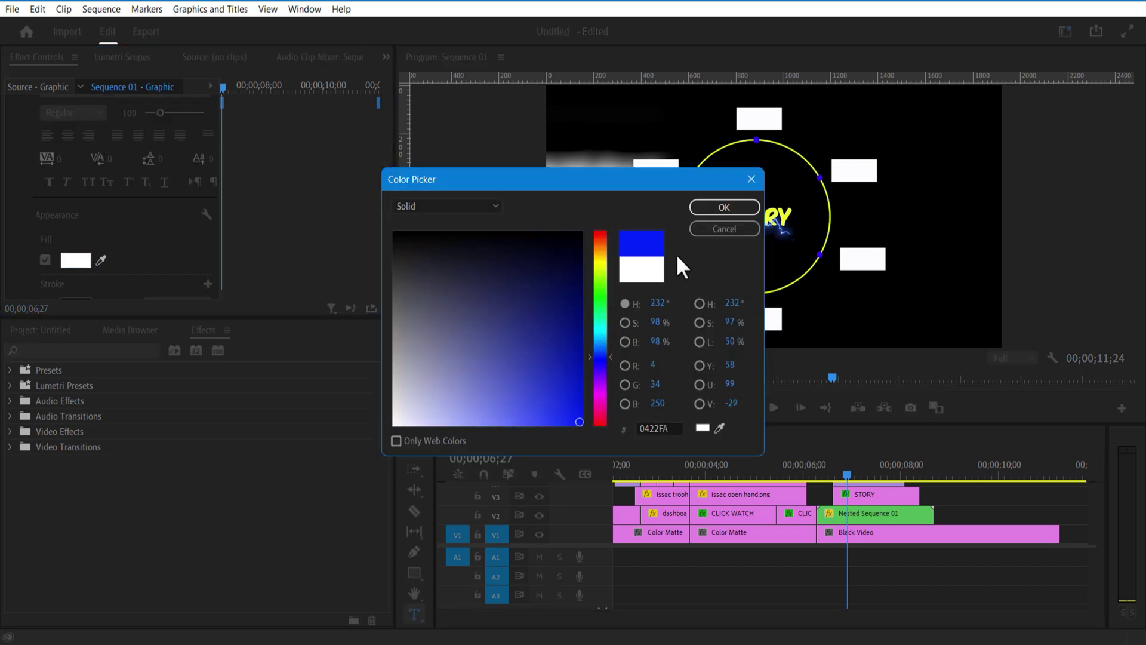
pyautogui.click(724, 207)
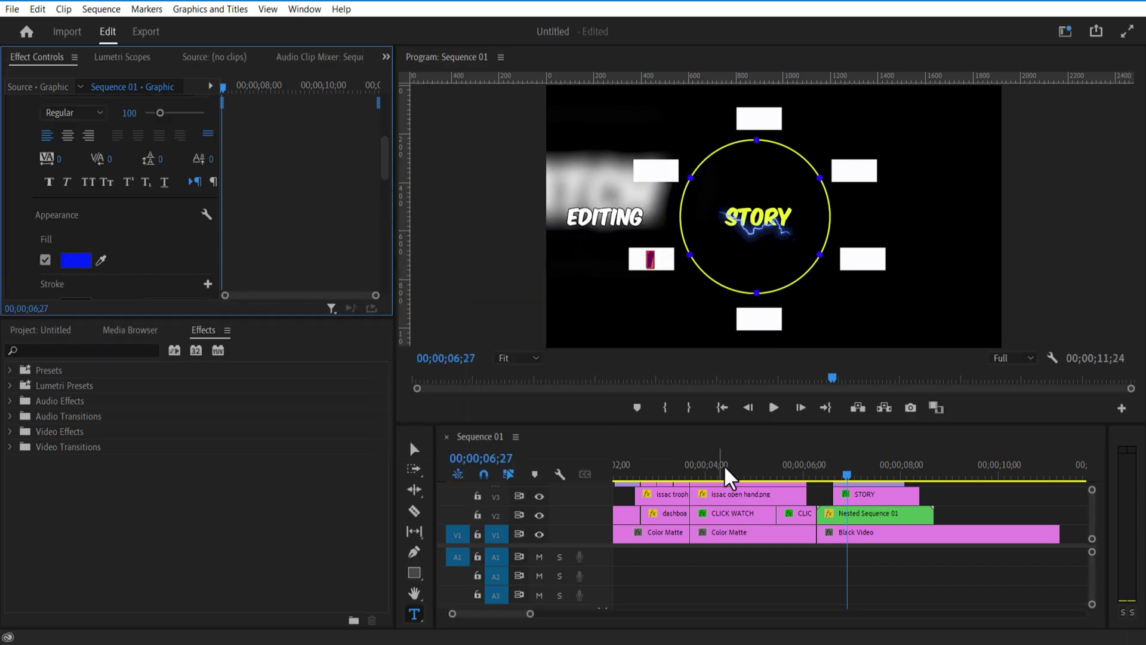
# Step: Number the next two rectangles 2 and 3 on higher tracks, starting each clip a few frames after the one below
pyautogui.click(961, 510)
pyautogui.moveTo(872, 423); pyautogui.dragTo(872, 213)
pyautogui.click(870, 295)
pyautogui.moveTo(864, 262); pyautogui.dragTo(863, 248)
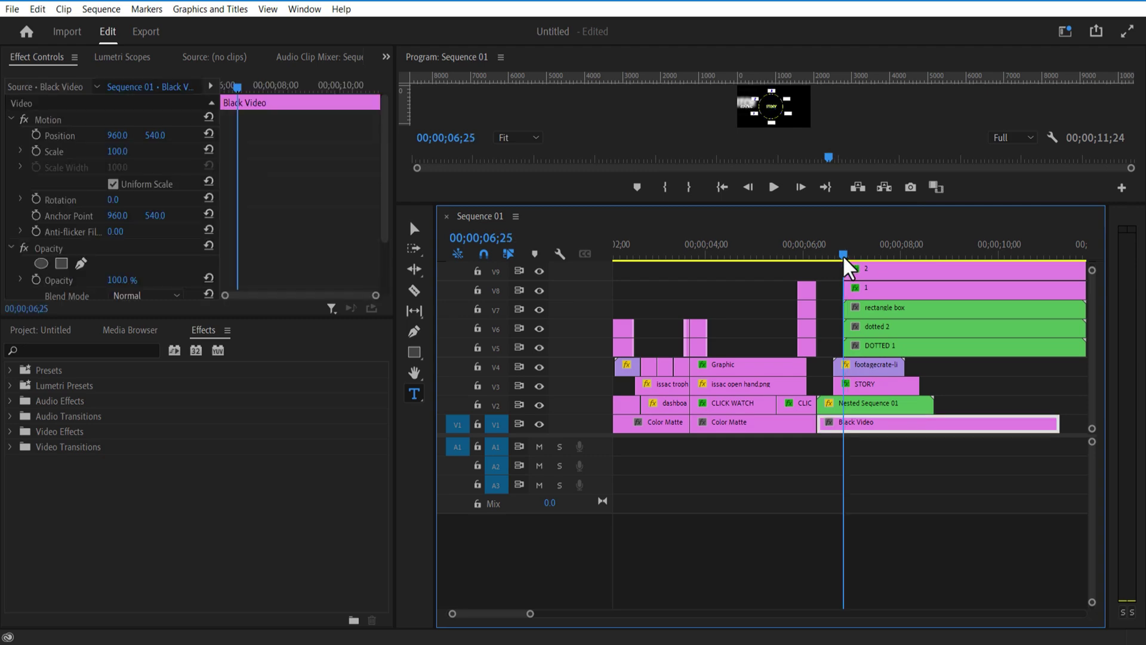
pyautogui.moveTo(844, 257); pyautogui.dragTo(852, 259)
pyautogui.moveTo(869, 271); pyautogui.dragTo(877, 271)
pyautogui.moveTo(860, 257); pyautogui.dragTo(859, 256)
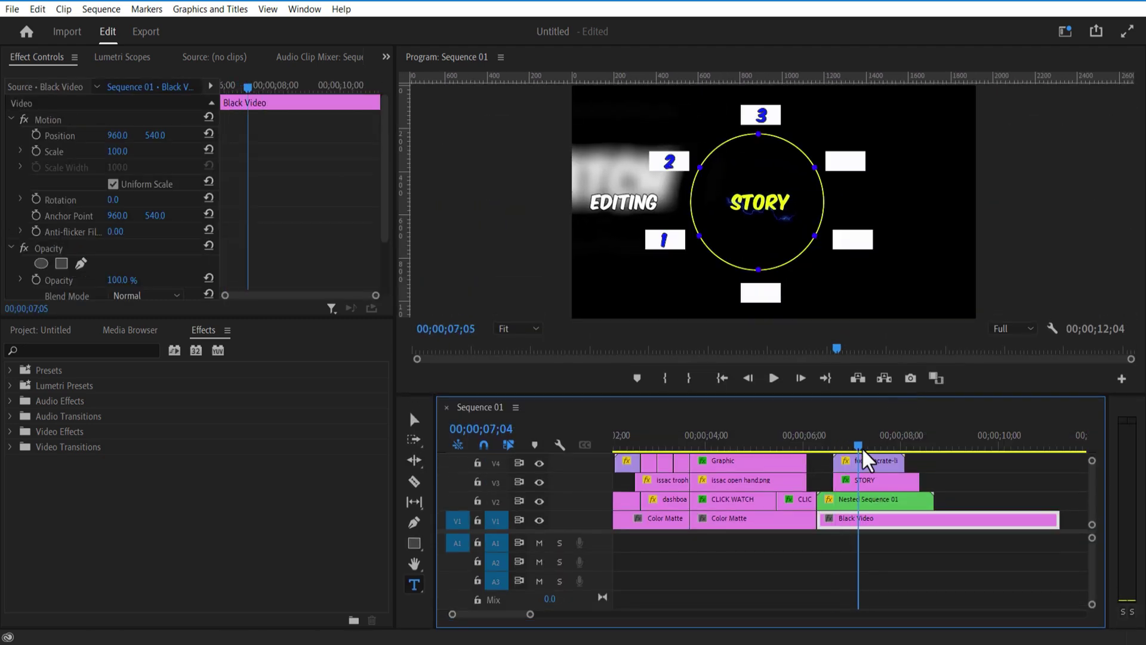
# Step: Cut the clips of the numbers 1 and 2 shortly after they start, number 1 at 00;00;07;09, and delete the remainders
pyautogui.click(413, 279)
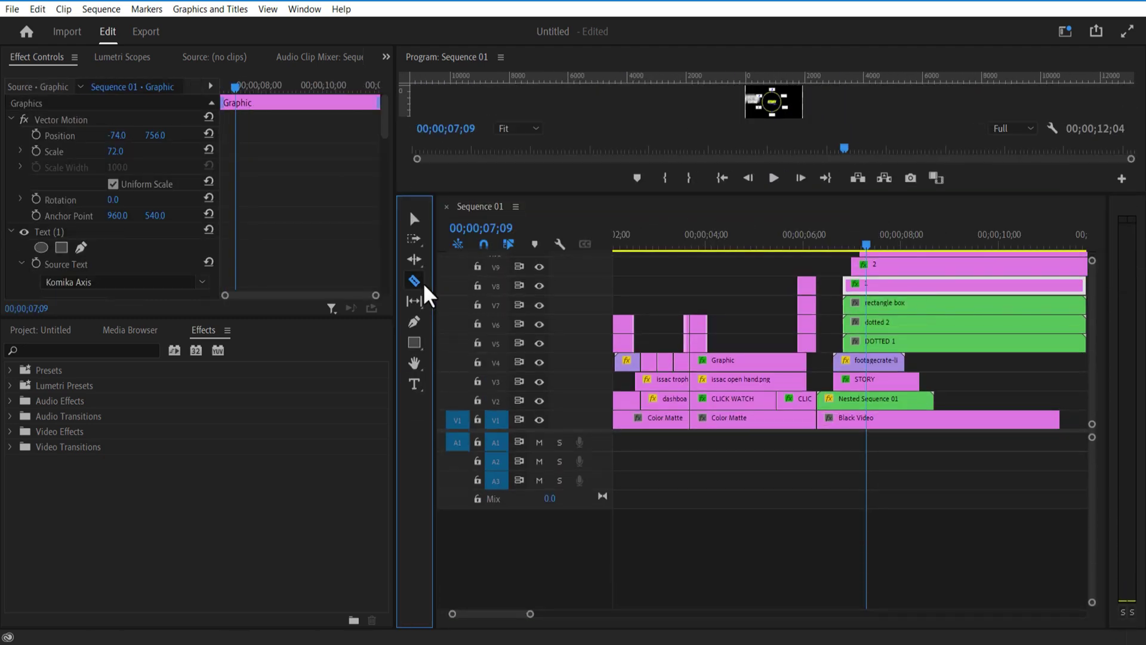
pyautogui.moveTo(866, 248); pyautogui.dragTo(880, 256)
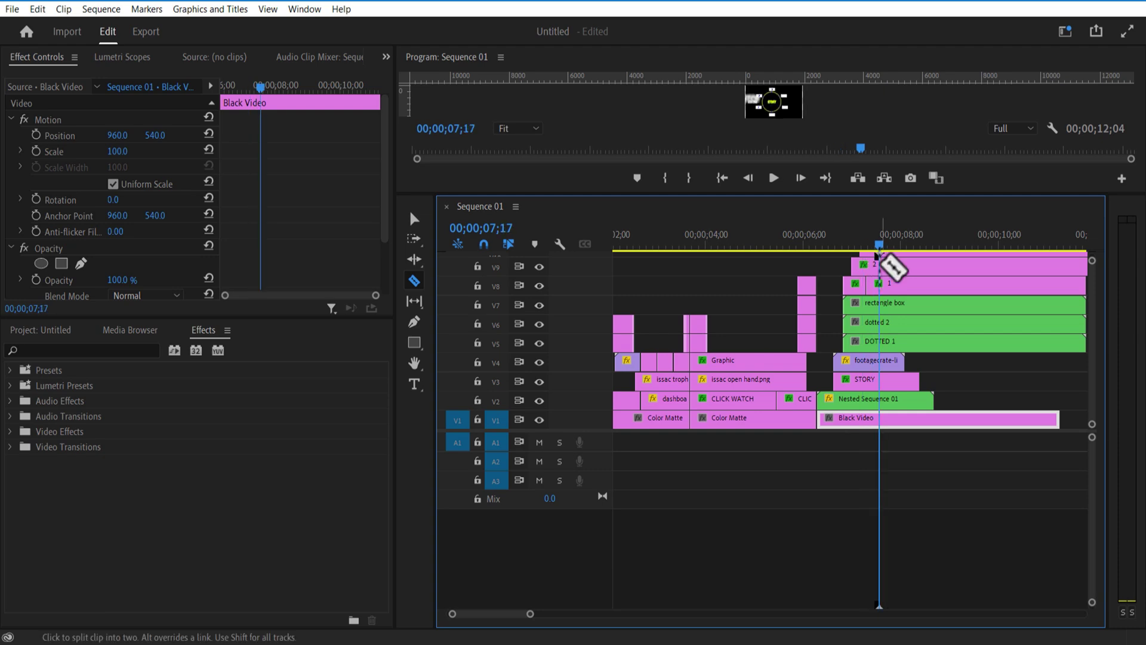
pyautogui.press('v')
pyautogui.click(908, 289)
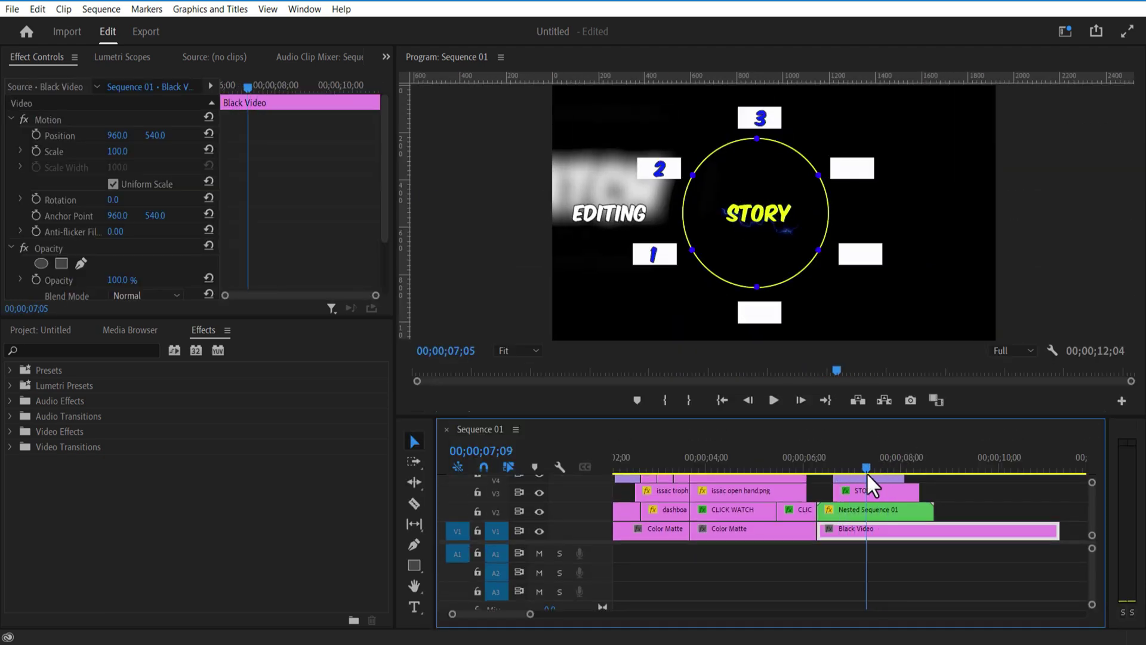
pyautogui.moveTo(867, 475); pyautogui.dragTo(903, 474)
pyautogui.moveTo(876, 416); pyautogui.dragTo(929, 181)
pyautogui.moveTo(898, 234)
pyautogui.mouseDown()
pyautogui.moveTo(843, 242)
pyautogui.moveTo(869, 249)
pyautogui.moveTo(885, 236)
pyautogui.mouseUp()
pyautogui.click(875, 260)
pyautogui.press('Delete')
# Step: Cut the number 3 clip at 00;00;07;19 and delete the part after the cut
pyautogui.click(891, 244)
pyautogui.press('c')
pyautogui.click(884, 244)
pyautogui.press('v')
pyautogui.click(920, 243)
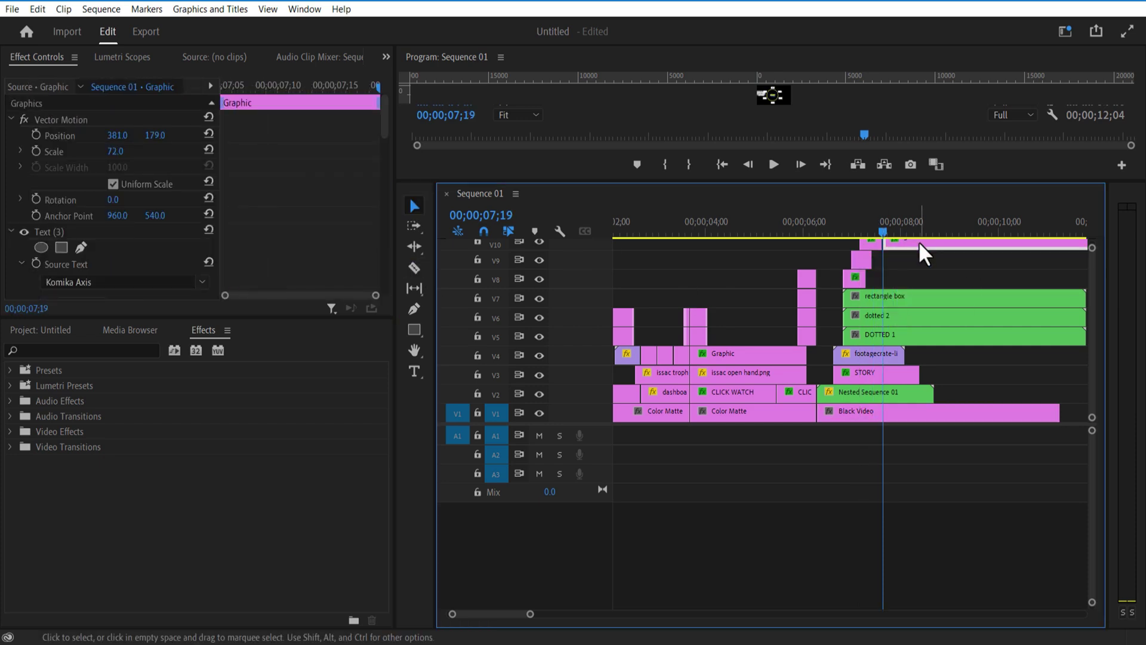
pyautogui.press('Delete')
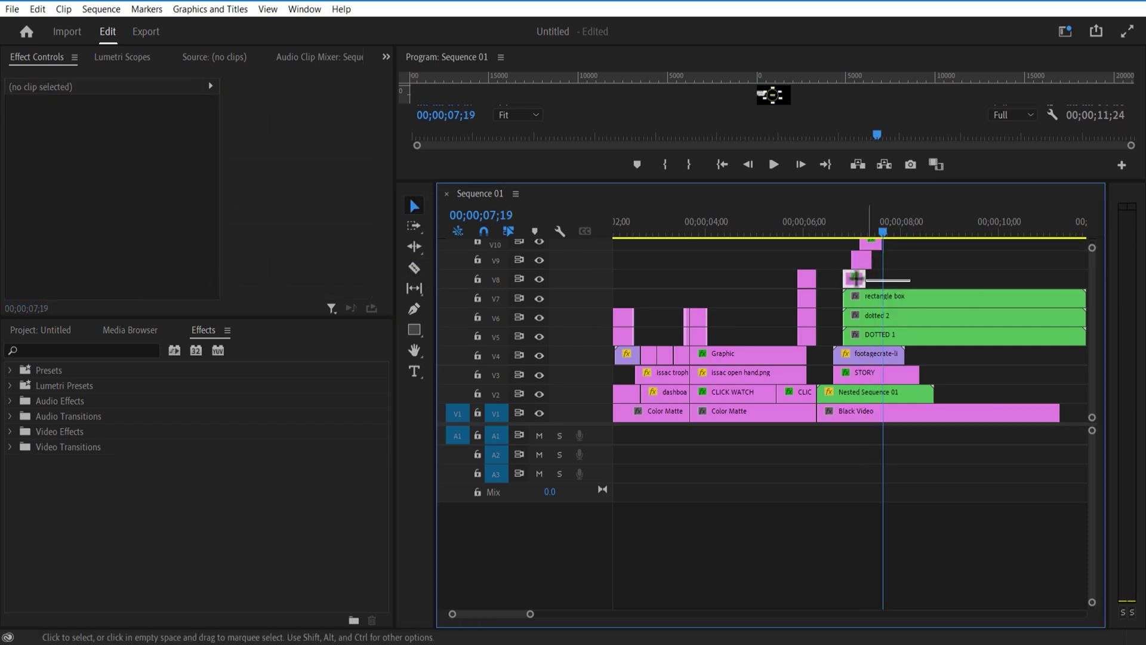
# Step: Nest the three number clips into a sequence named numbers
pyautogui.moveTo(850, 240); pyautogui.dragTo(851, 242)
pyautogui.rightClick(866, 257)
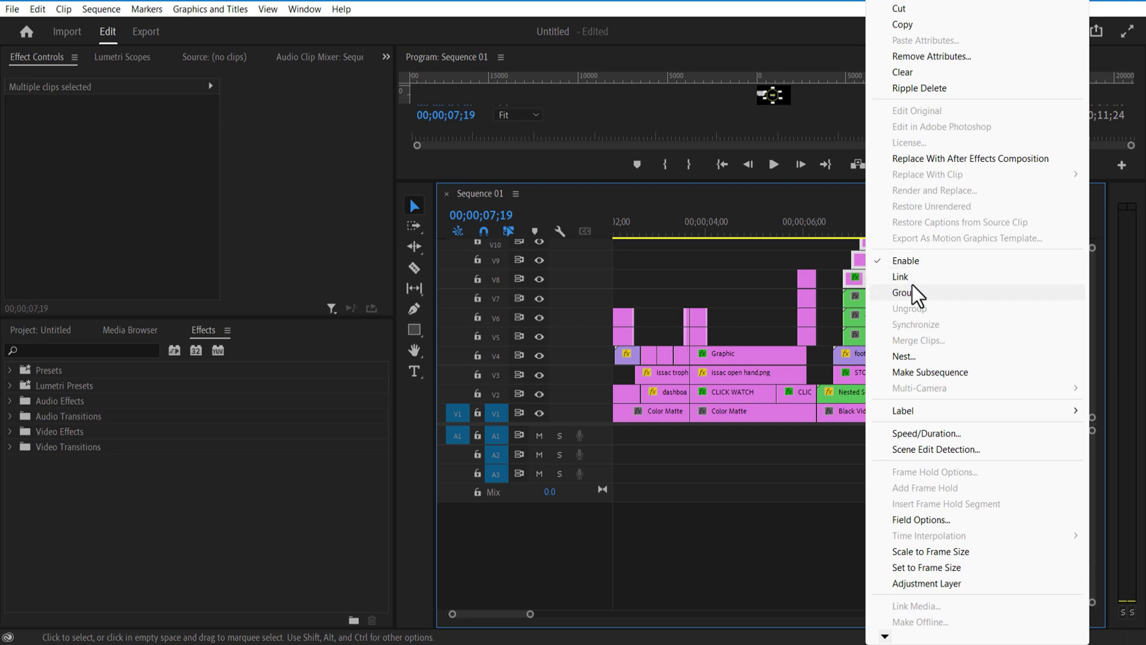
pyautogui.click(922, 360)
pyautogui.write('numb')
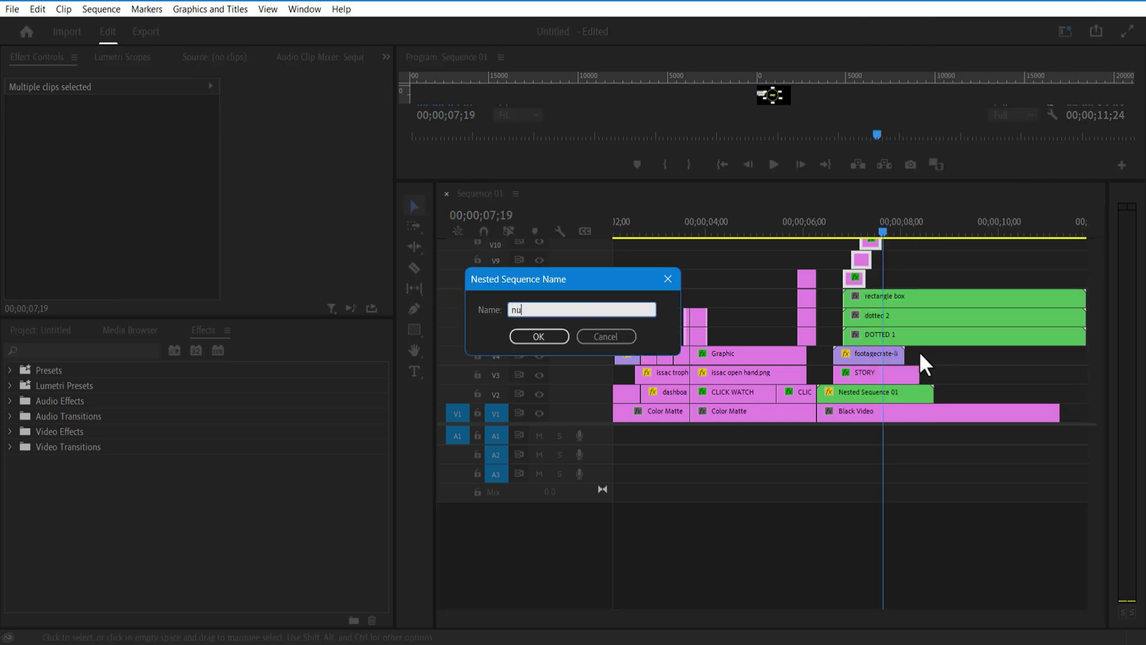
pyautogui.write('ers')
pyautogui.click(541, 338)
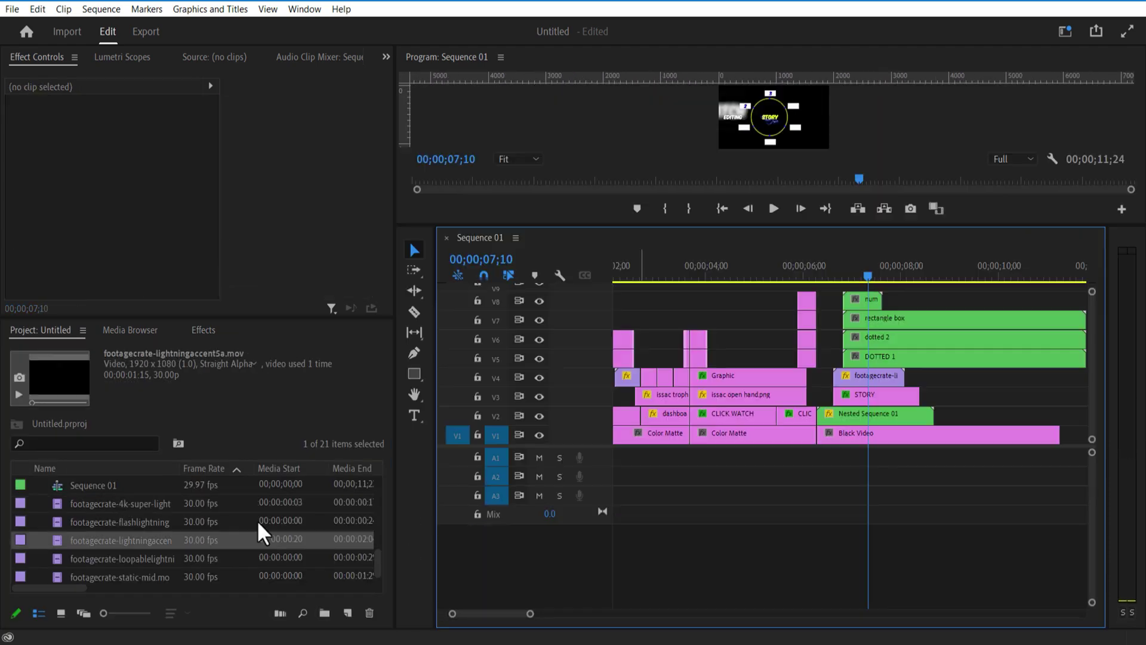
# Step: Place footagecrate-loopablelightningring-front.mov on the track above the numbers nest and trim its end at 00;00;07;29
pyautogui.moveTo(211, 558); pyautogui.dragTo(849, 283)
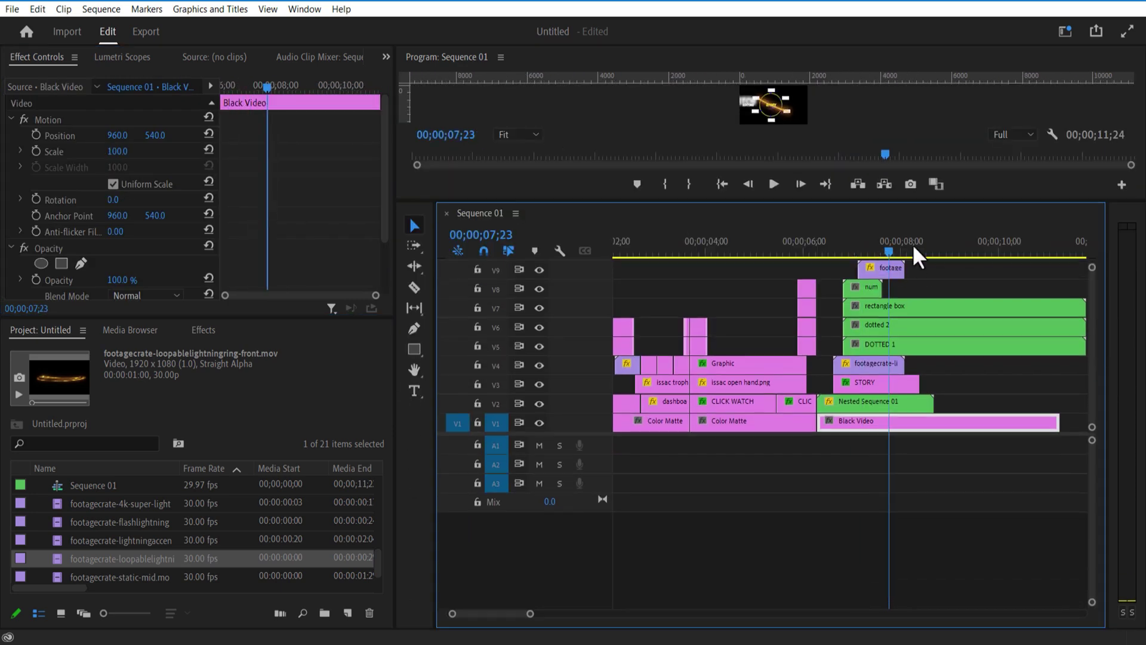
pyautogui.moveTo(894, 256); pyautogui.dragTo(904, 262)
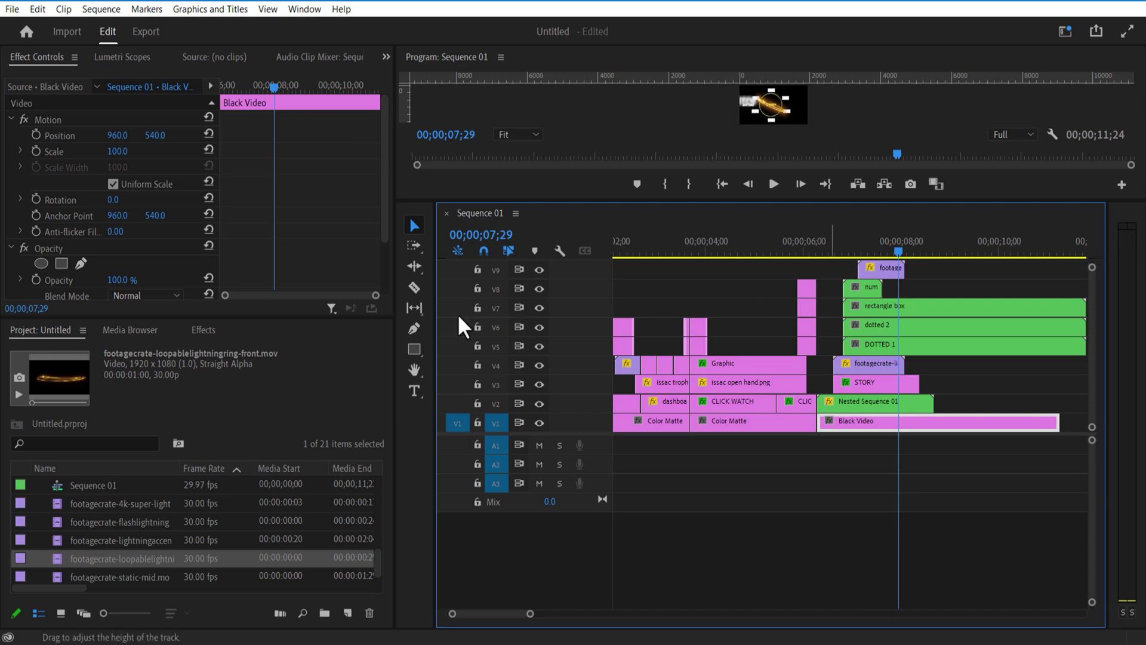
pyautogui.click(415, 288)
pyautogui.click(900, 267)
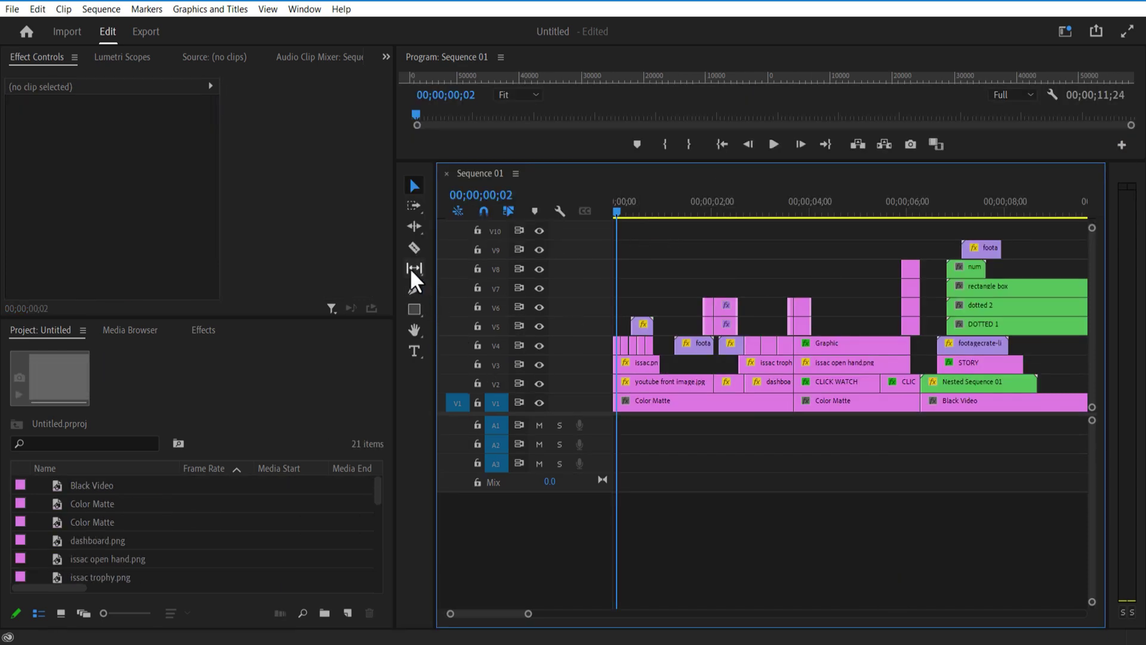
# Step: Cut the clips on all tracks at about 00;00;07;28 and delete everything after the cut
pyautogui.click(414, 247)
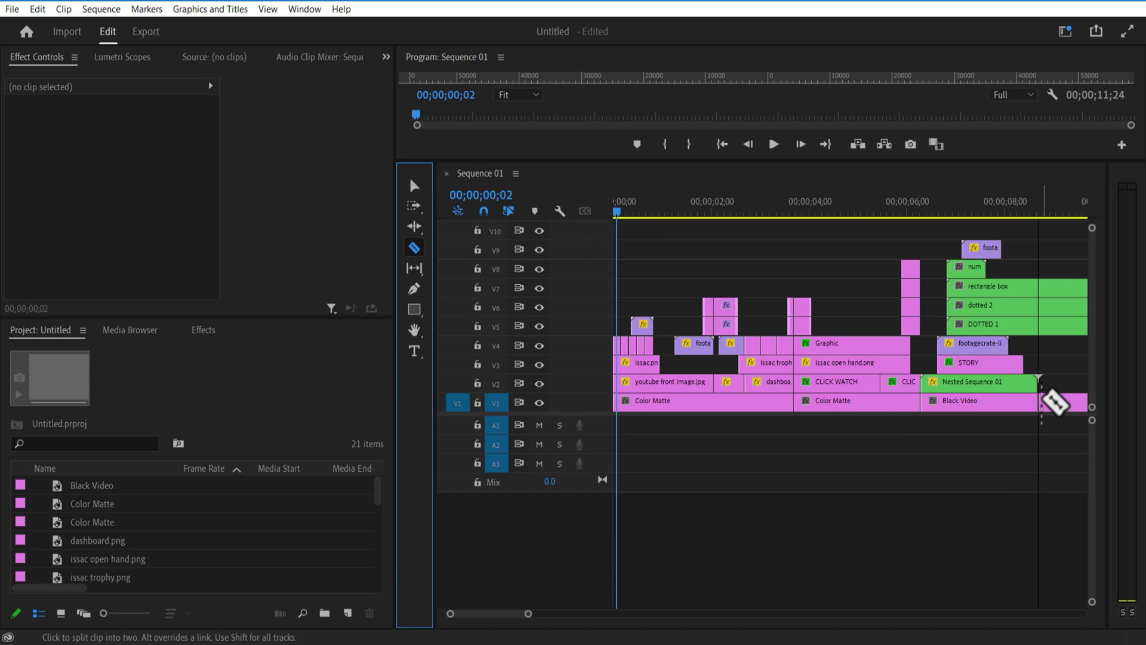
pyautogui.click(1041, 402)
pyautogui.click(1004, 215)
pyautogui.keyDown('shift'); pyautogui.click(1015, 310); pyautogui.keyUp('shift')
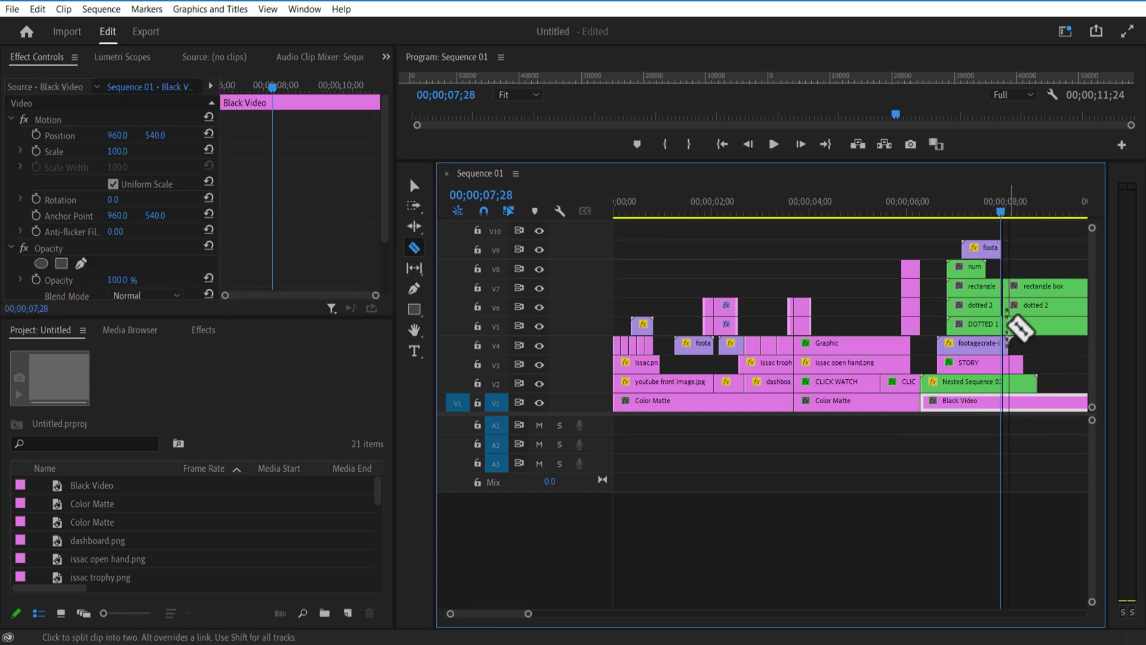
pyautogui.click(414, 186)
pyautogui.moveTo(1018, 262); pyautogui.dragTo(1054, 408)
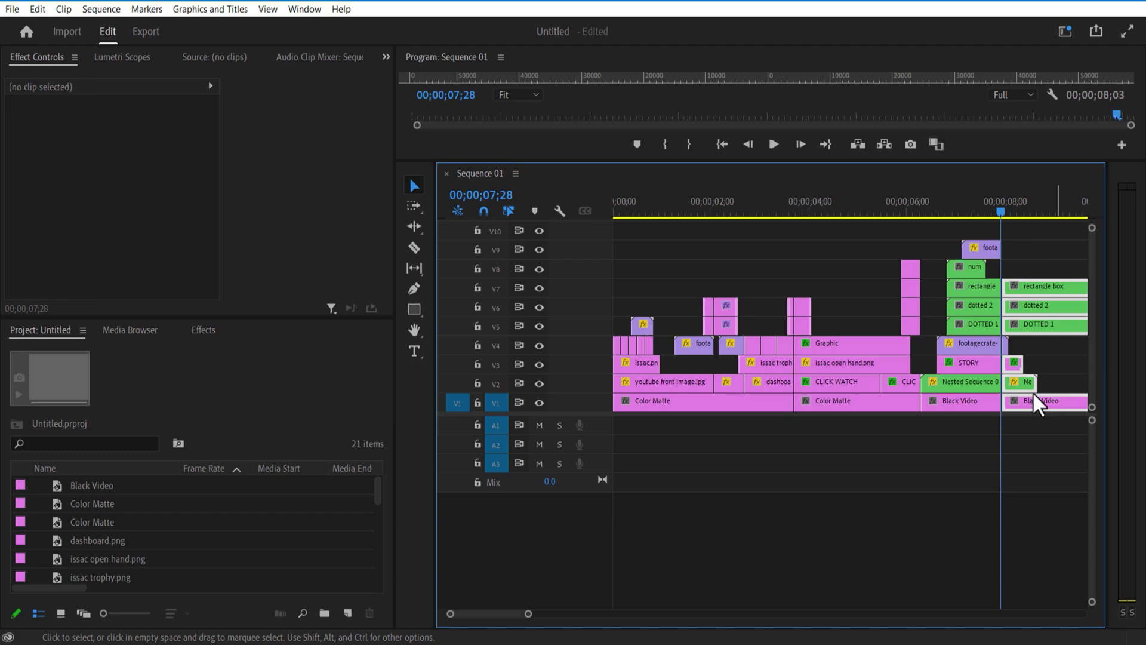
pyautogui.press('Delete')
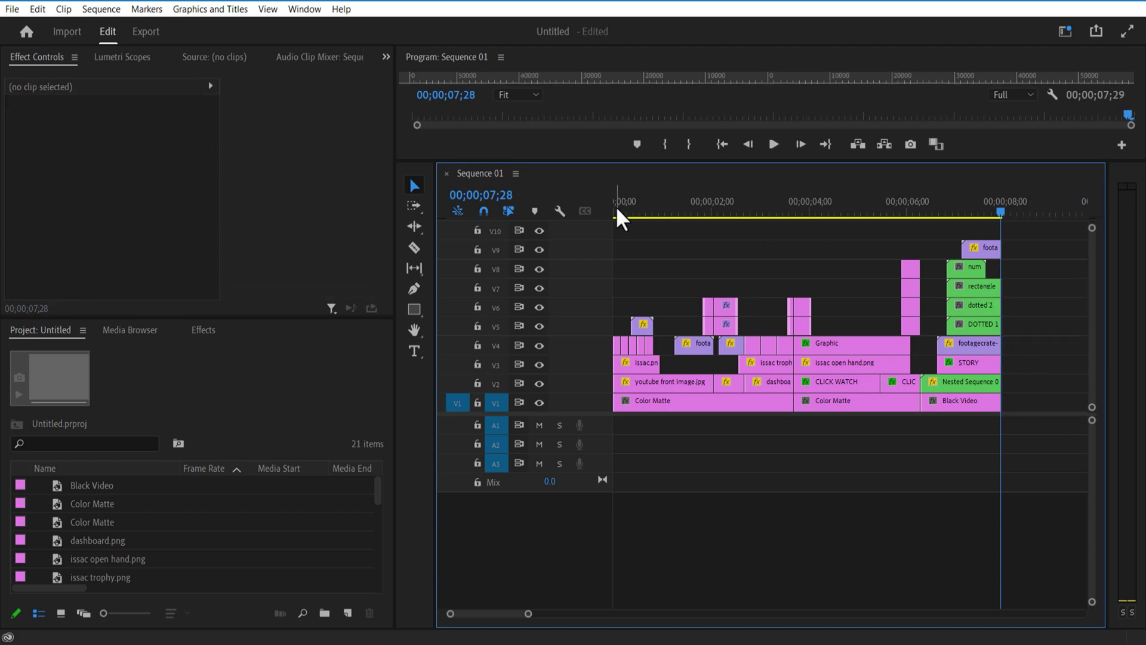
# Step: Apply the Gaussian Blur effect to the youtube front image.jpg clip at the start of the sequence
pyautogui.click(618, 210)
pyautogui.moveTo(761, 161); pyautogui.dragTo(778, 414)
pyautogui.click(665, 509)
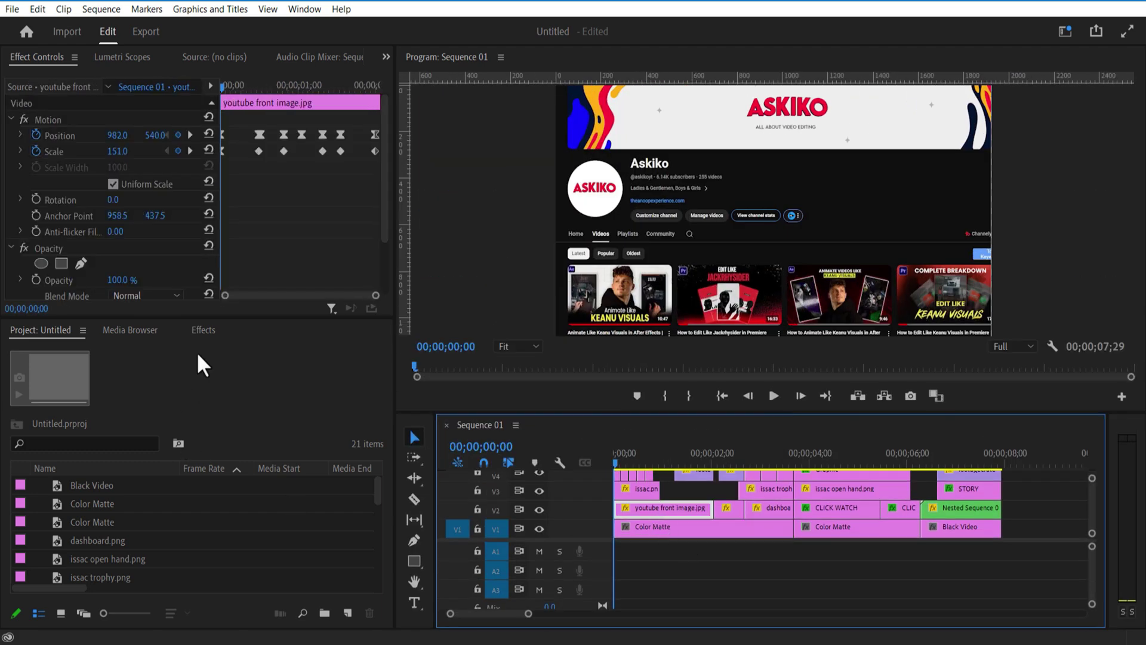
pyautogui.click(203, 330)
pyautogui.click(68, 347)
pyautogui.write('blur')
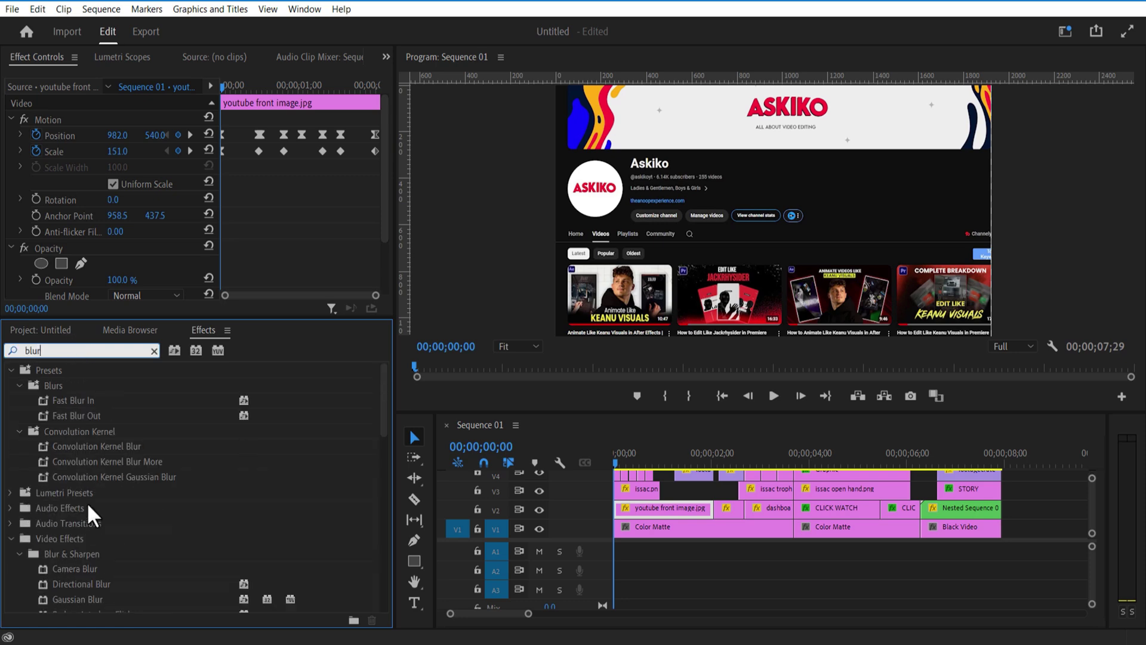
pyautogui.scroll(-3, 104, 522)
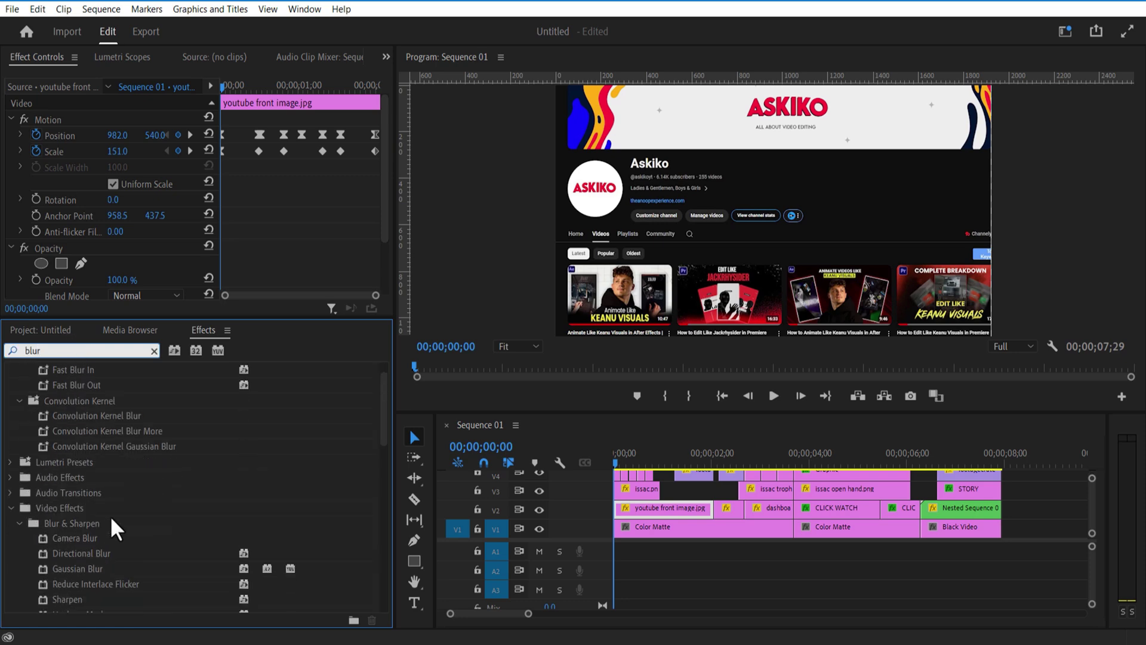
pyautogui.click(92, 509)
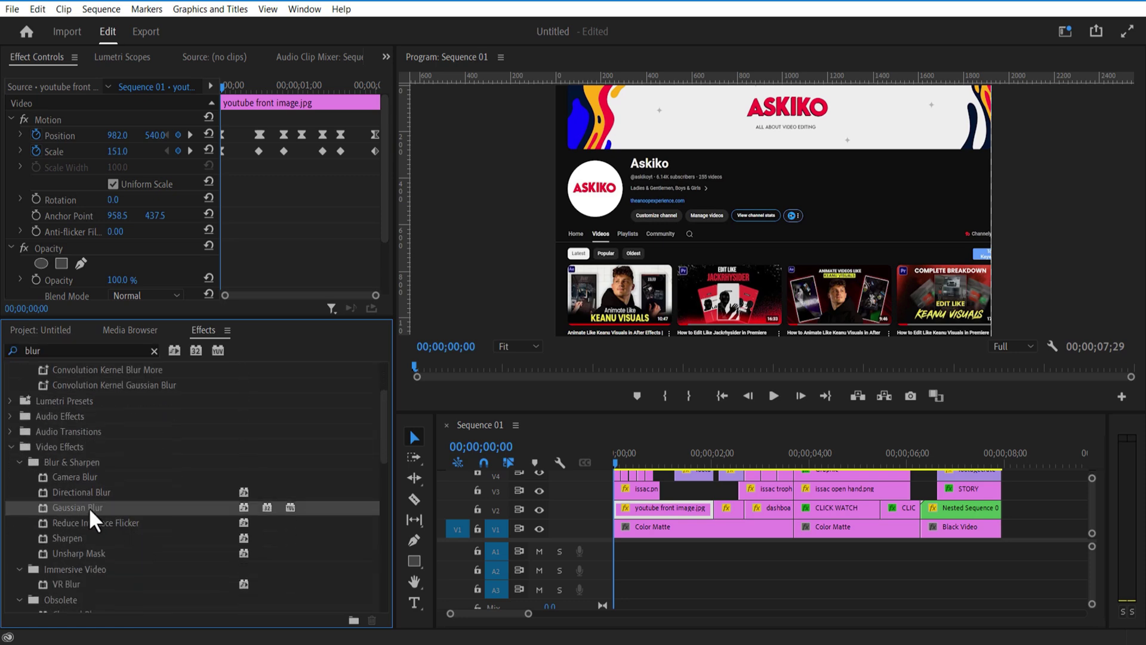
pyautogui.moveTo(338, 538); pyautogui.dragTo(640, 512)
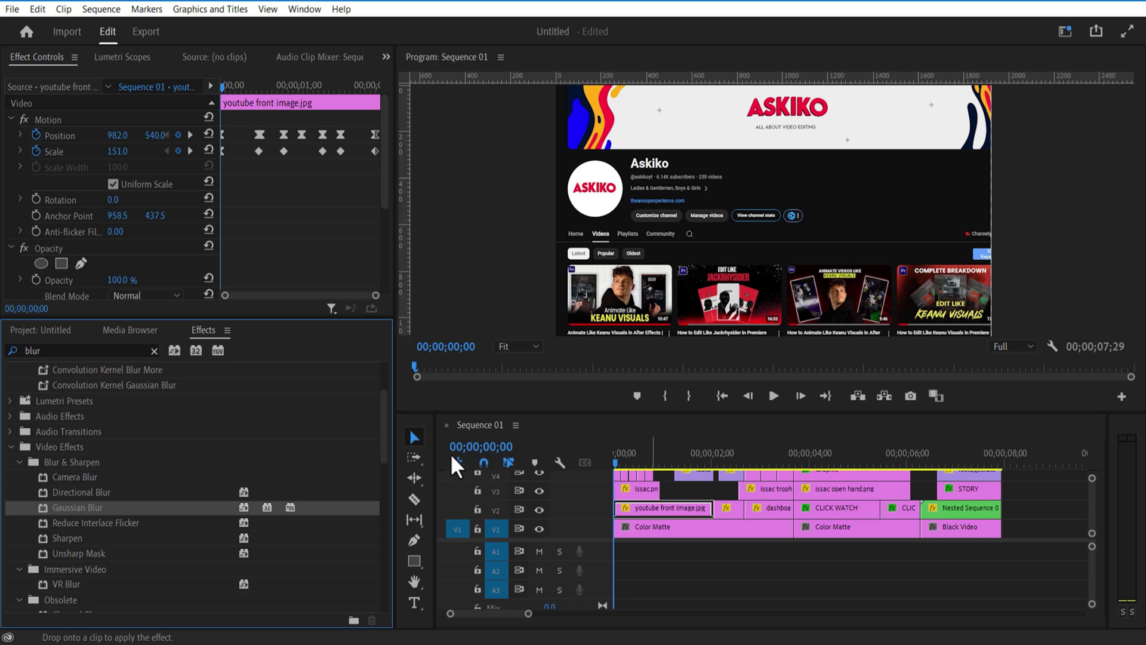
# Step: Keyframe the youtube front image.jpg Gaussian Blur at Blurriness 0 at 00;00;00;00, 10 at 00;00;00;06 and 0 at 00;00;00;10
pyautogui.moveTo(382, 181); pyautogui.dragTo(388, 268)
pyautogui.click(36, 234)
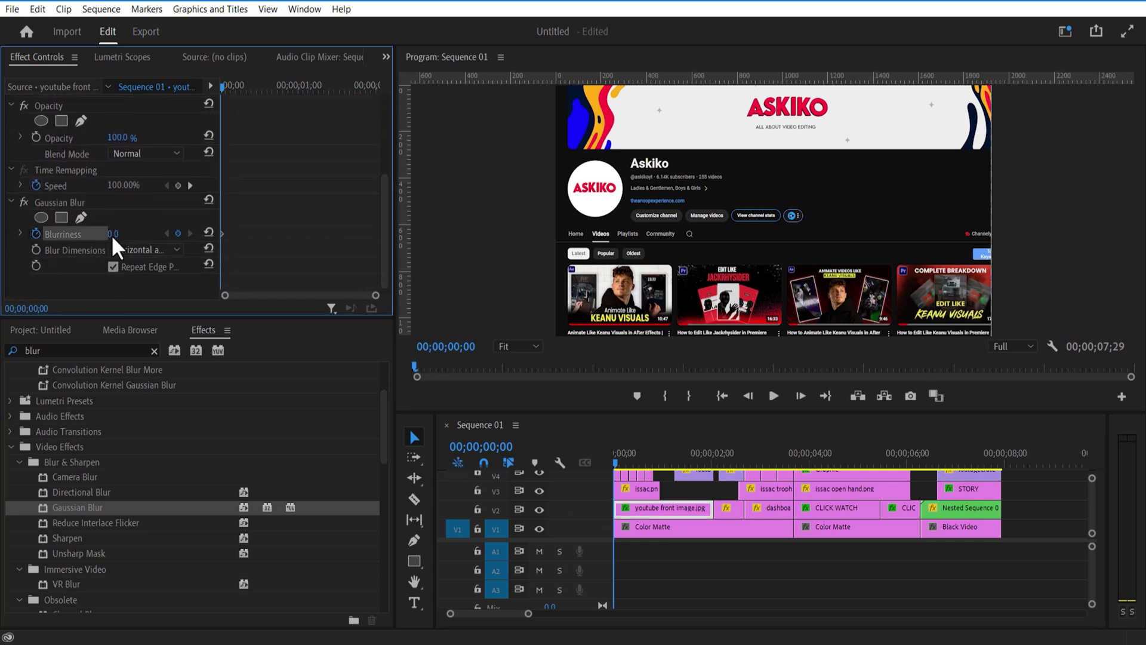
pyautogui.moveTo(223, 87); pyautogui.dragTo(235, 89)
pyautogui.moveTo(113, 233); pyautogui.dragTo(119, 233)
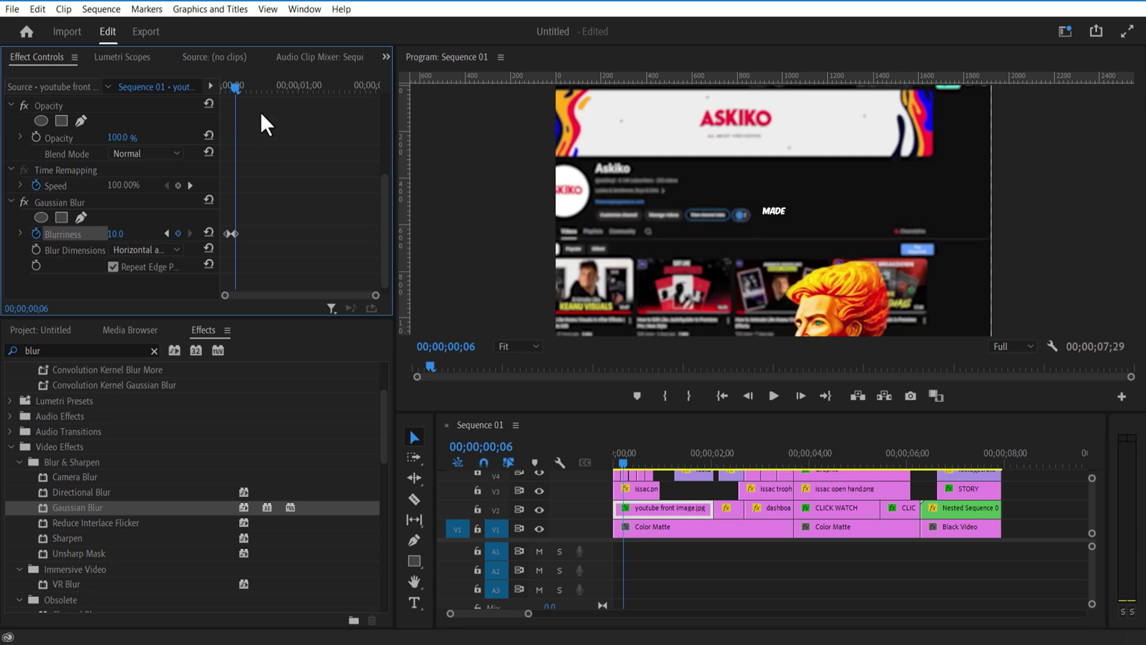
pyautogui.moveTo(238, 88); pyautogui.dragTo(247, 90)
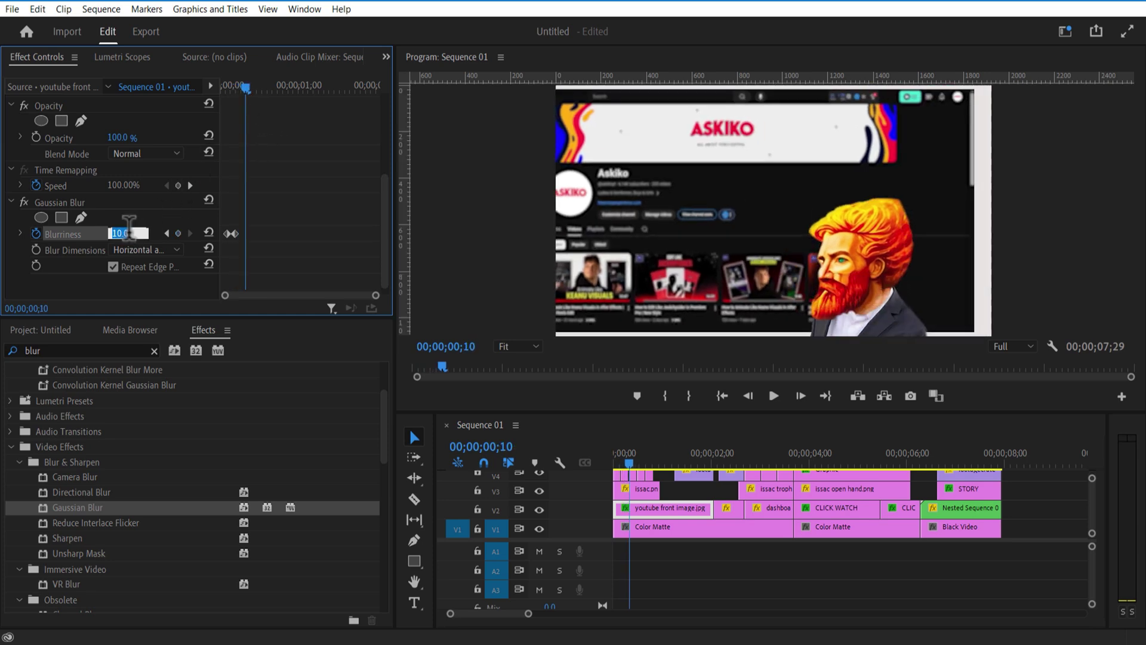
pyautogui.write('0')
pyautogui.press('Return')
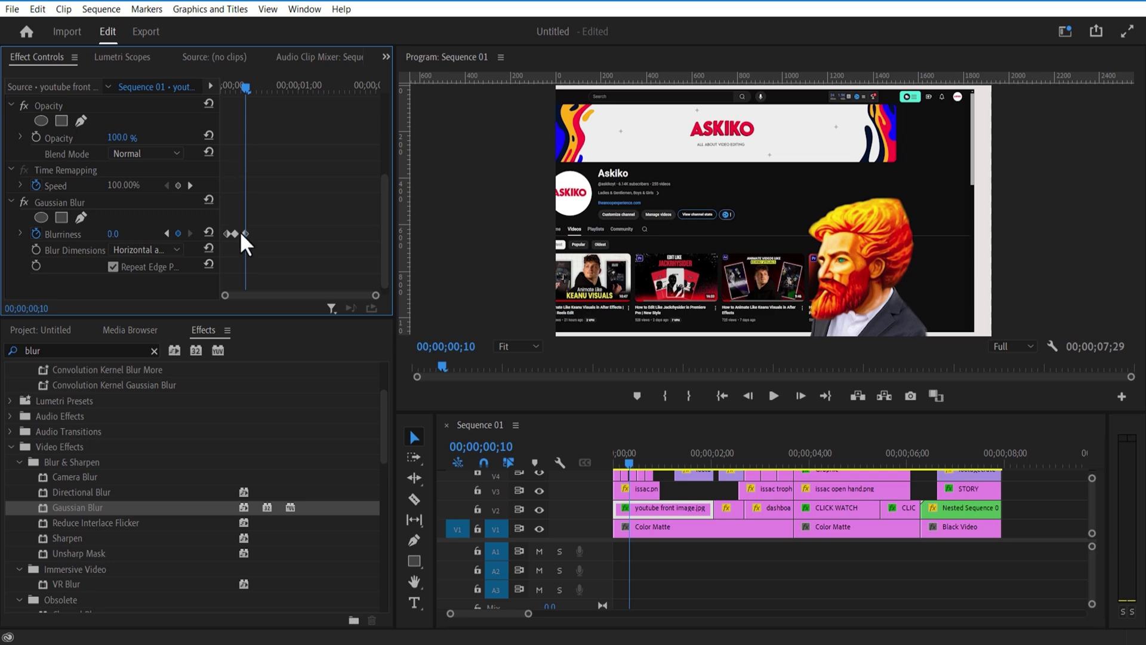
# Step: Apply Gaussian Blur to the first dashboard.png clip and start animating its Blurriness at 00;00;02;07
pyautogui.click(719, 482)
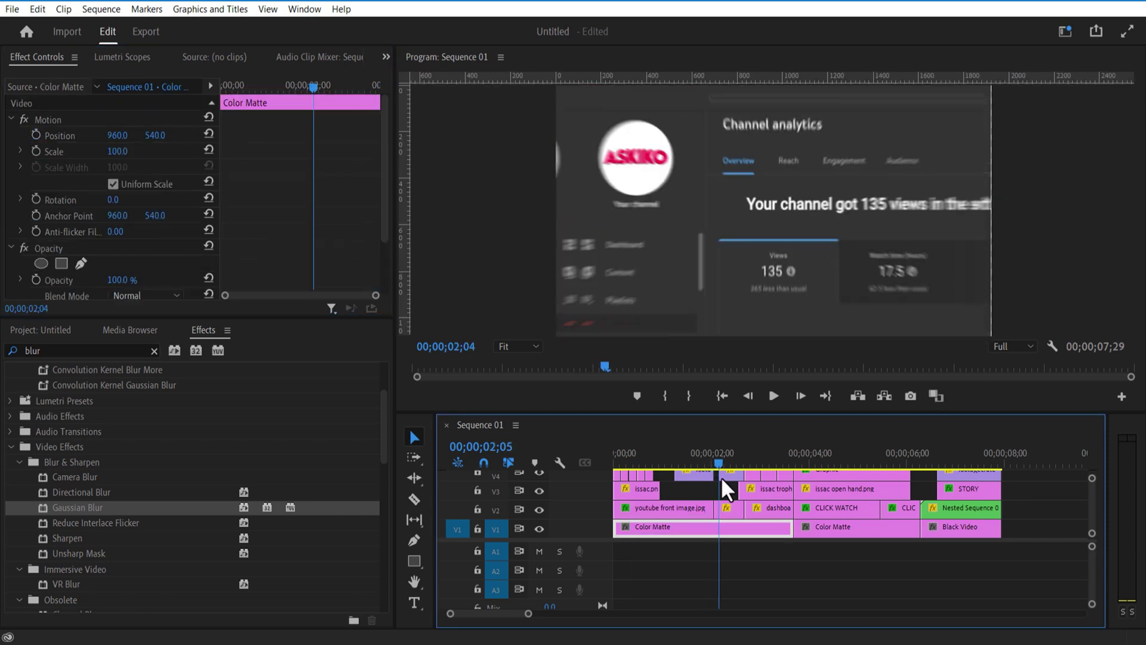
pyautogui.moveTo(723, 481); pyautogui.dragTo(727, 482)
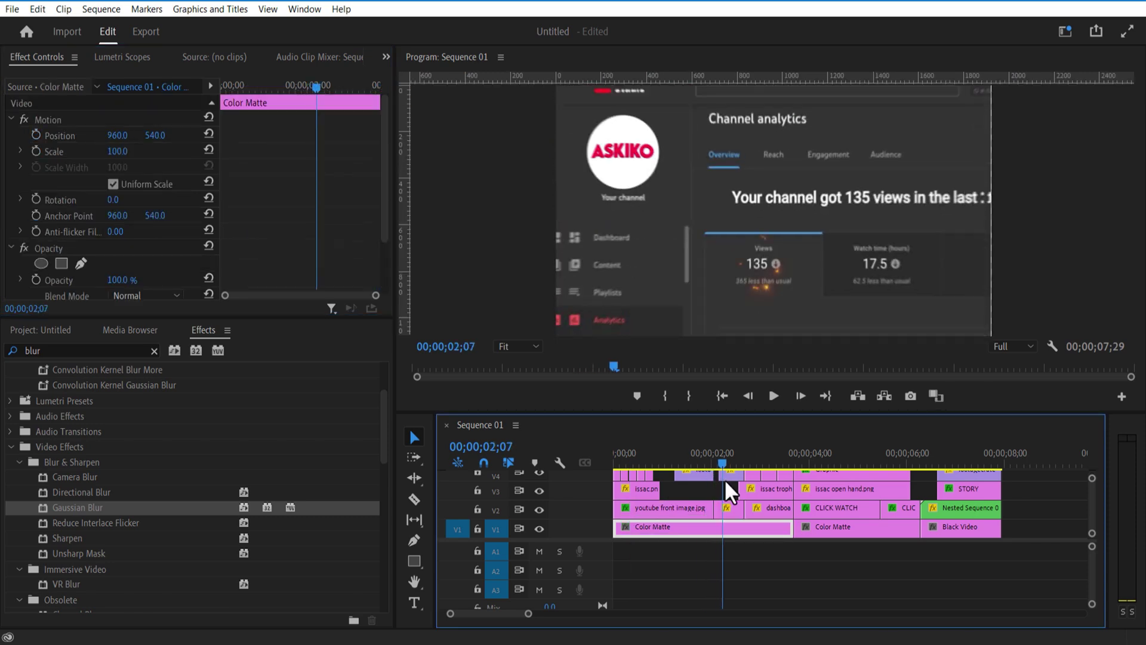
pyautogui.click(731, 512)
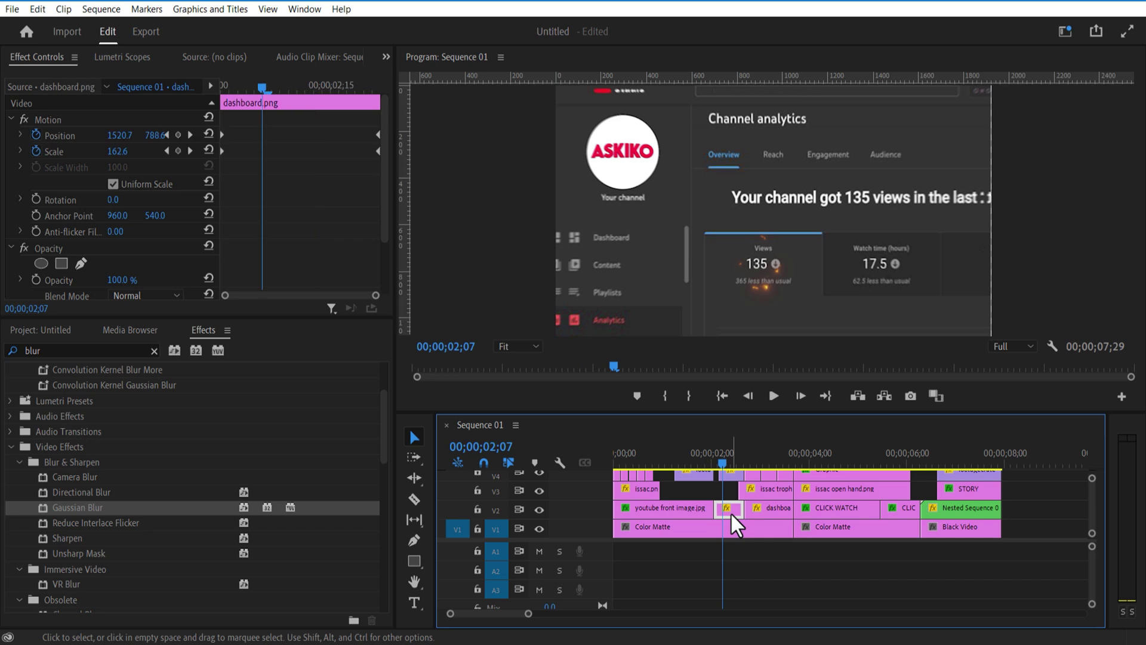
pyautogui.scroll(-2, 383, 307)
pyautogui.moveTo(90, 507); pyautogui.dragTo(734, 509)
pyautogui.moveTo(389, 205); pyautogui.dragTo(385, 244)
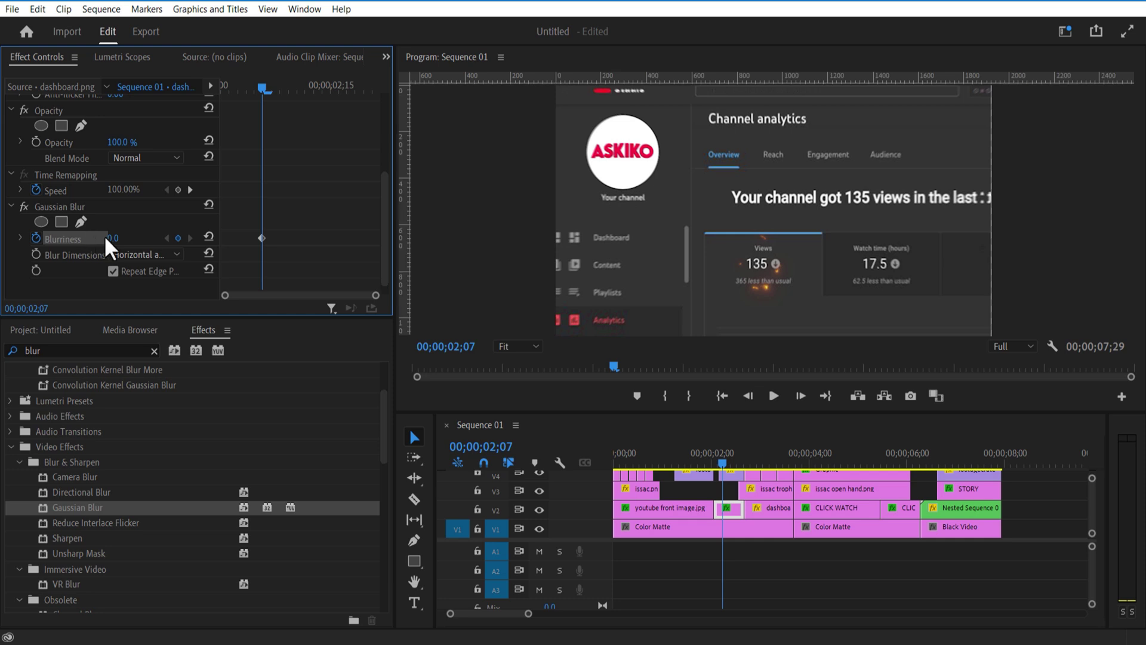
# Step: Set the dashboard.png Blurriness to 10 at 00;00;02;07, with further keyframes at about 00;00;02;11 and 00;00;02;13, ending at 0
pyautogui.moveTo(113, 237); pyautogui.dragTo(118, 237)
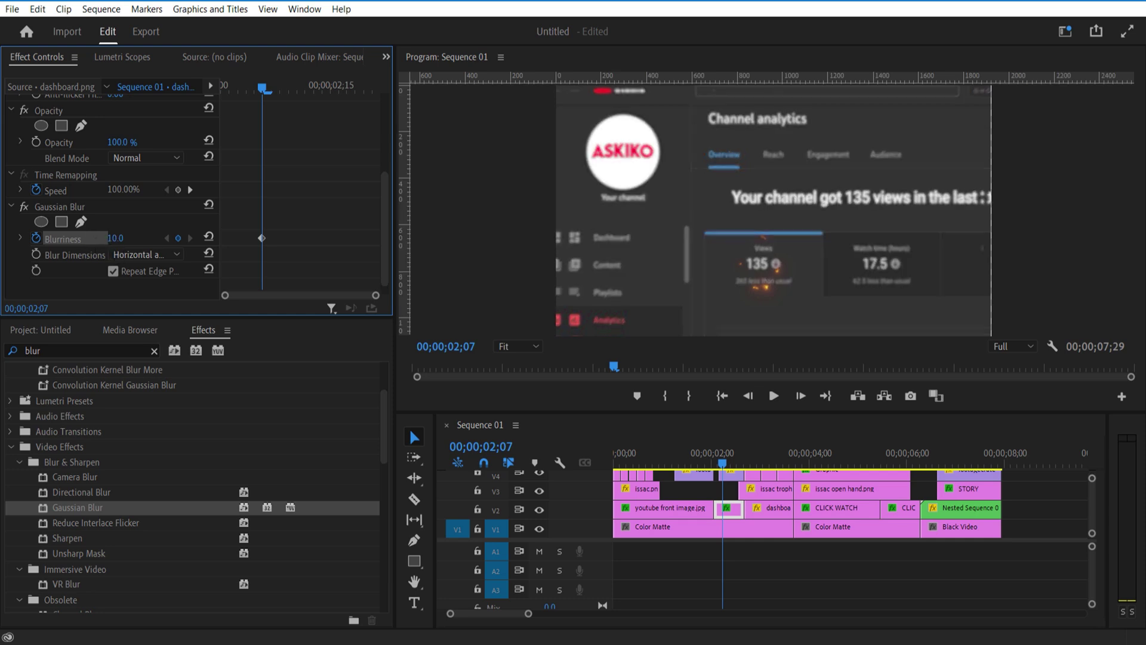
pyautogui.moveTo(262, 88); pyautogui.dragTo(272, 89)
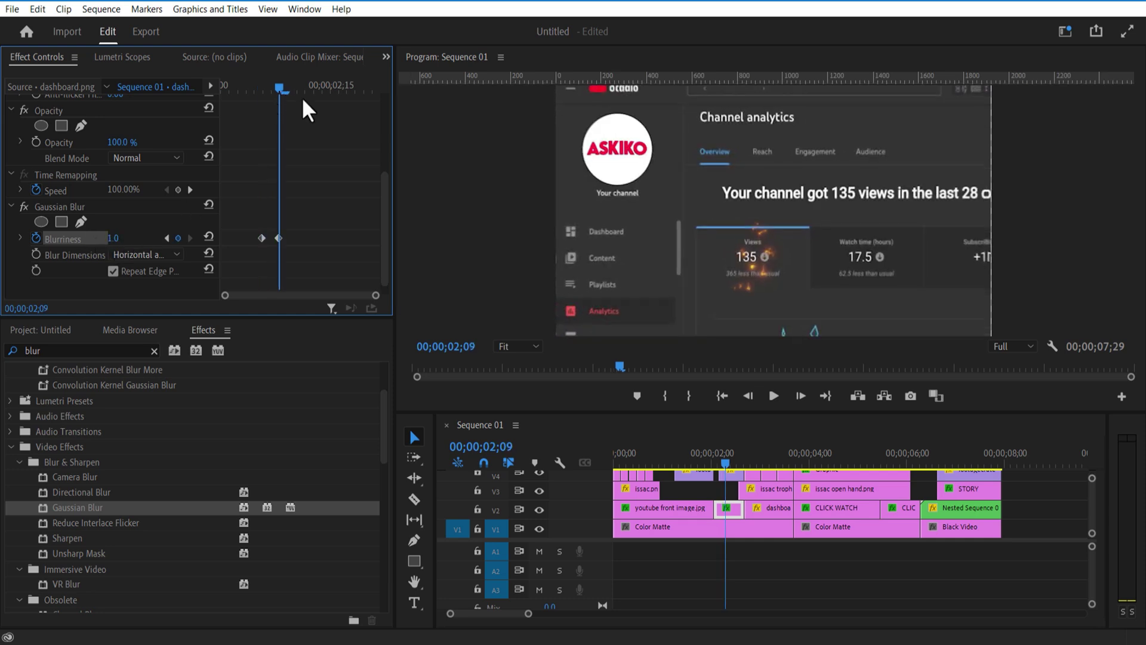
pyautogui.click(289, 89)
pyautogui.moveTo(279, 238); pyautogui.dragTo(295, 238)
pyautogui.click(312, 89)
pyautogui.moveTo(316, 114); pyautogui.dragTo(349, 173)
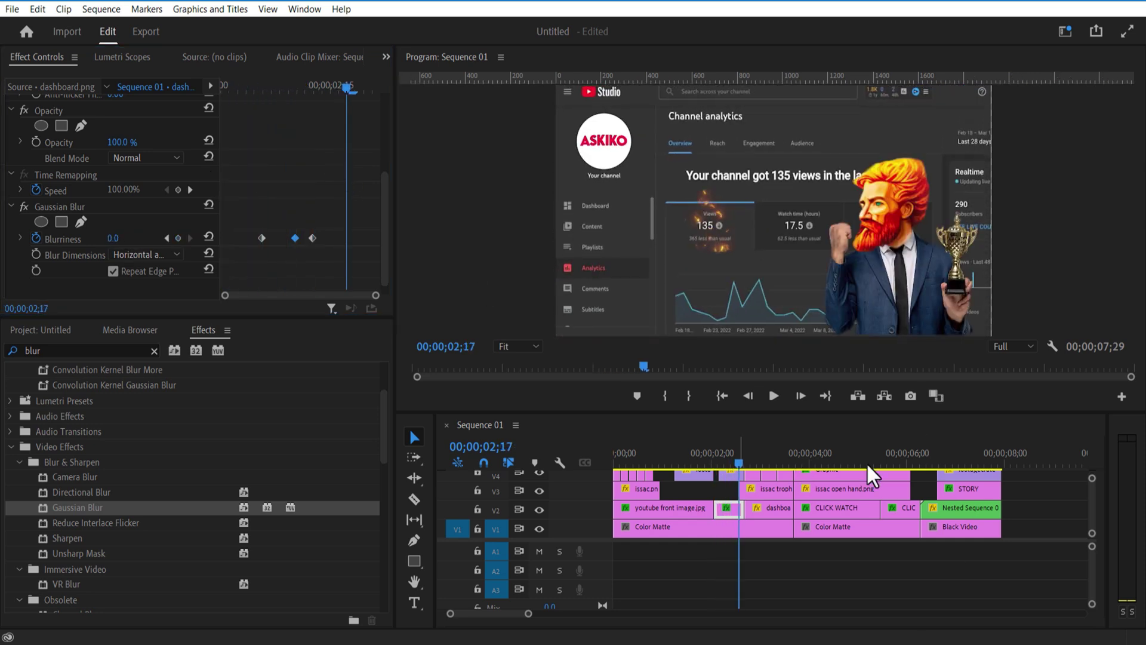
# Step: Go to 00;00;06;25 and apply the Gaussian Blur effect to the DOTTED 1 clip
pyautogui.click(942, 464)
pyautogui.click(962, 514)
pyautogui.moveTo(945, 469); pyautogui.dragTo(947, 467)
pyautogui.click(973, 476)
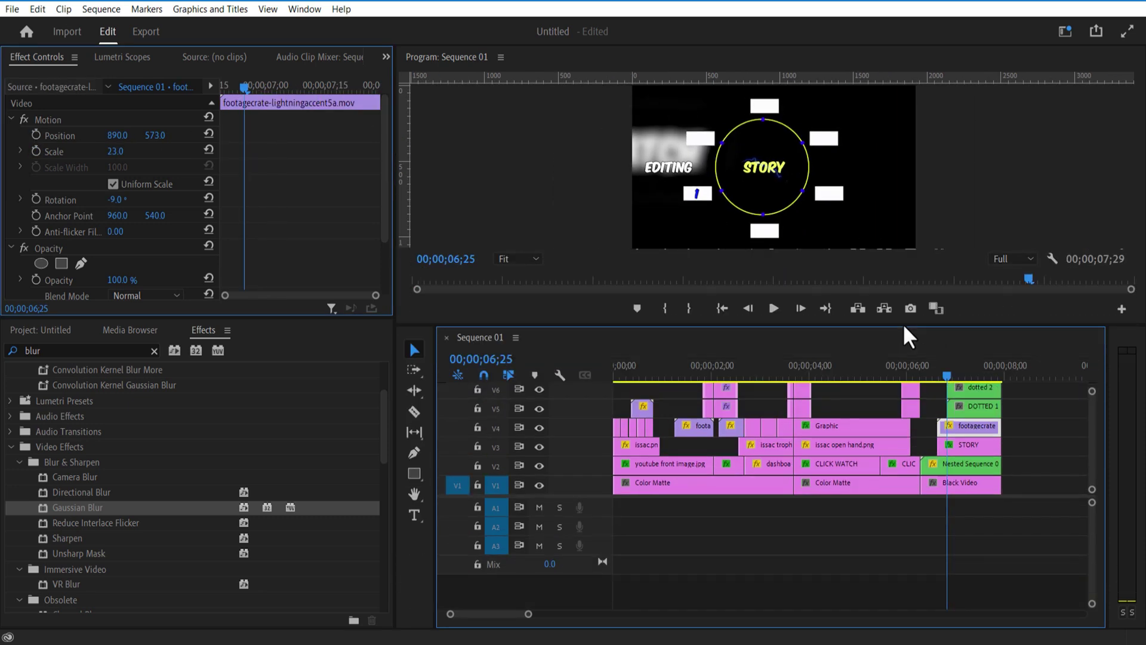
pyautogui.moveTo(905, 328); pyautogui.dragTo(907, 295)
pyautogui.click(978, 391)
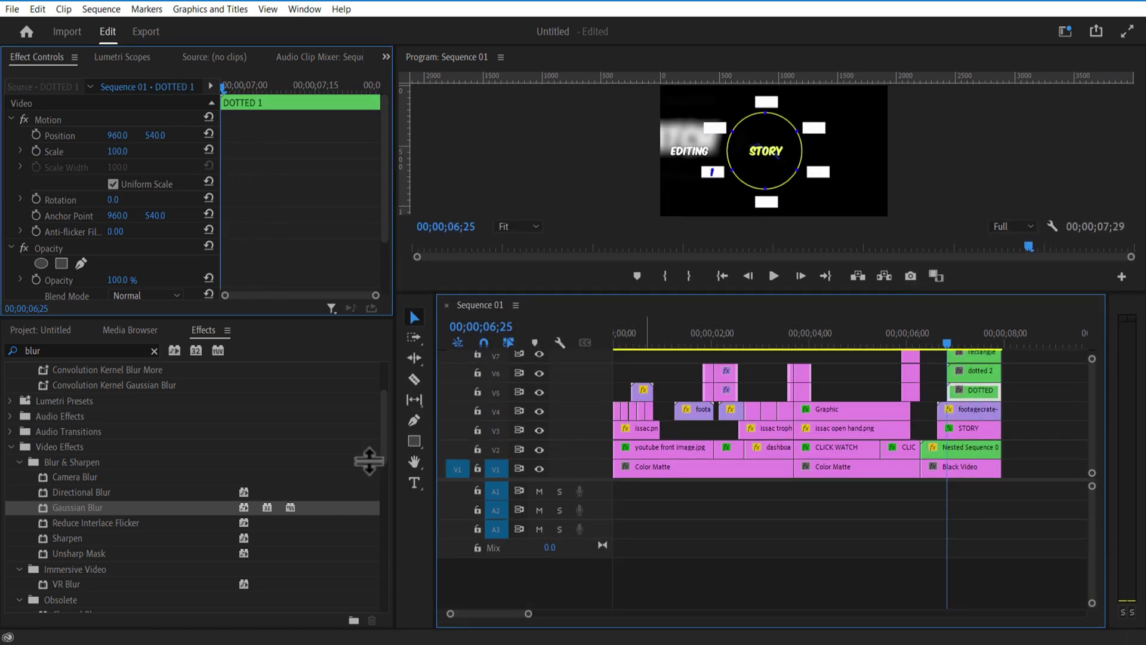
pyautogui.moveTo(105, 513); pyautogui.dragTo(979, 406)
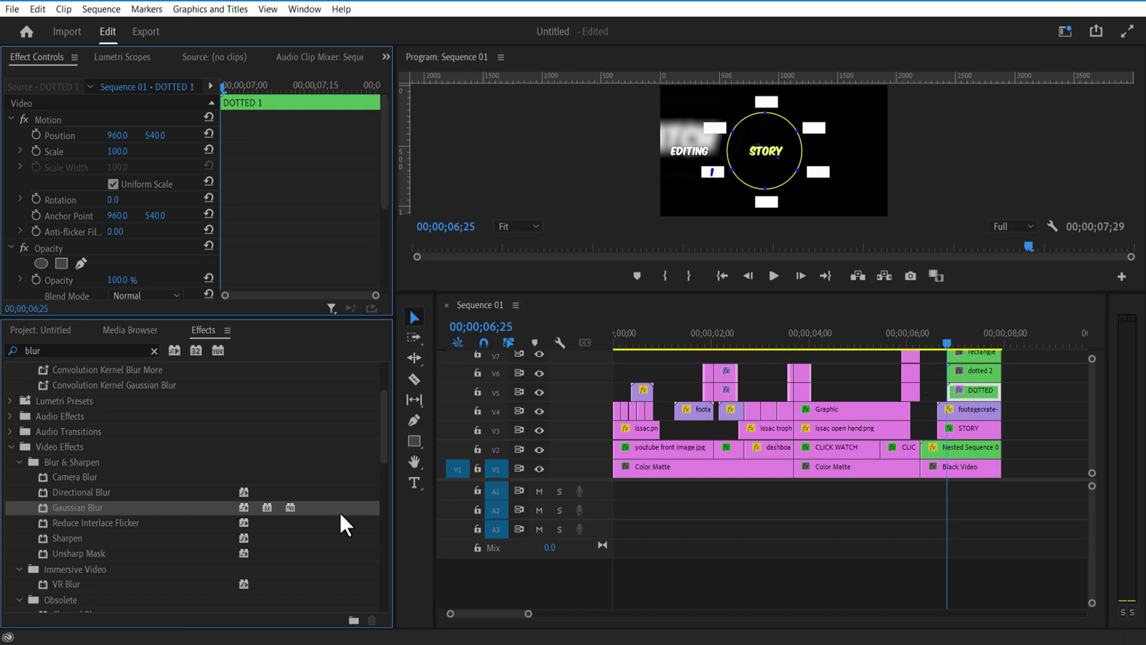
# Step: Keyframe the DOTTED 1 Blurriness at 70 at 00;00;06;25, falling to 0 at 00;00;07;05
pyautogui.moveTo(384, 175); pyautogui.dragTo(384, 247)
pyautogui.moveTo(116, 246); pyautogui.dragTo(136, 247)
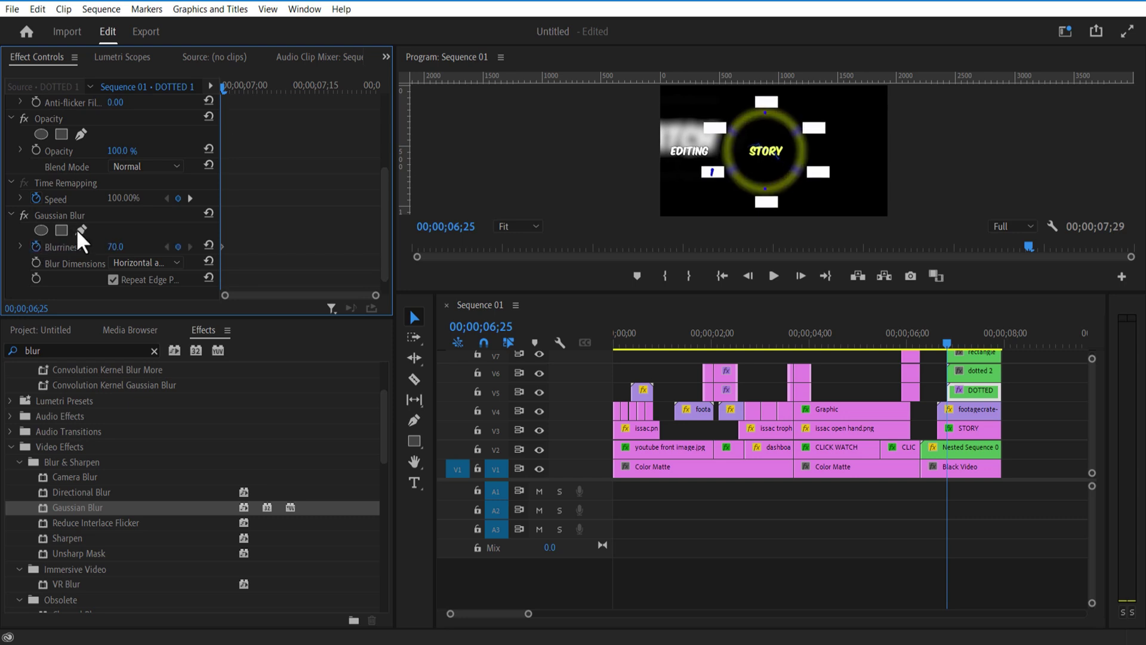
pyautogui.moveTo(224, 90); pyautogui.dragTo(268, 118)
pyautogui.moveTo(115, 247); pyautogui.dragTo(74, 246)
pyautogui.moveTo(274, 94); pyautogui.dragTo(107, 194)
# Step: Copy the Gaussian Blur effect from DOTTED 1 to the dotted 2 and rectangle box clips
pyautogui.click(59, 215)
pyautogui.hotkey('ctrl', 'c')
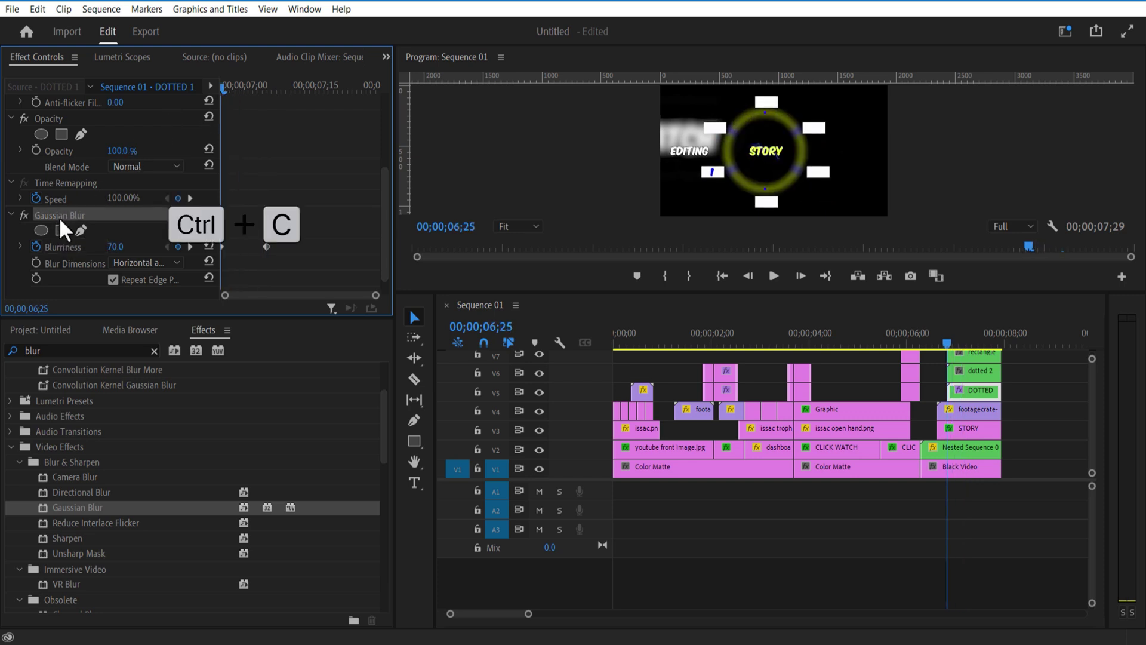
pyautogui.click(985, 368)
pyautogui.hotkey('ctrl', 'v')
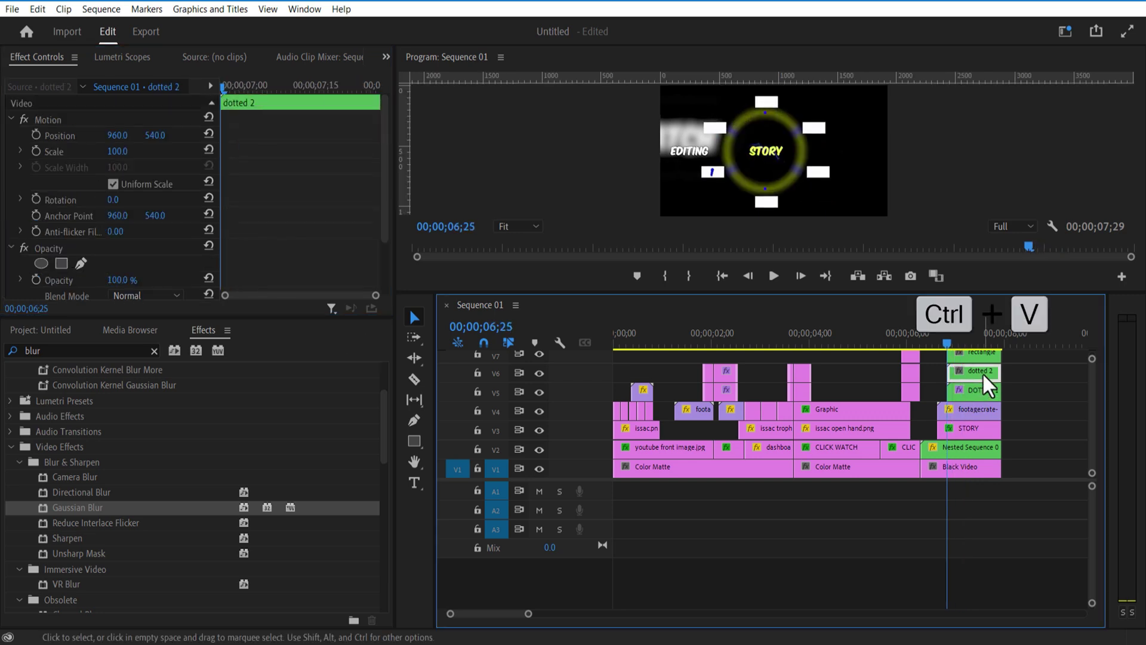
pyautogui.click(979, 354)
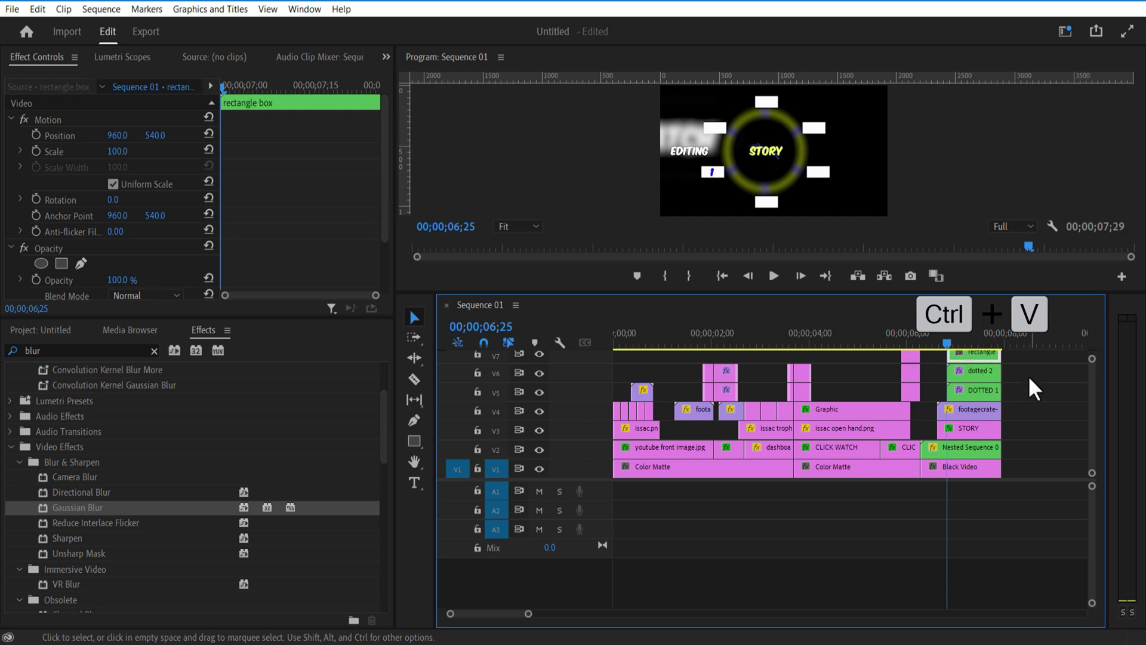
pyautogui.hotkey('ctrl', 'v')
# Step: Keyframe the rectangle box Blurriness at 0 at 00;00;07;19 and increase it strongly at 00;00;07;25
pyautogui.moveTo(944, 293); pyautogui.dragTo(949, 225)
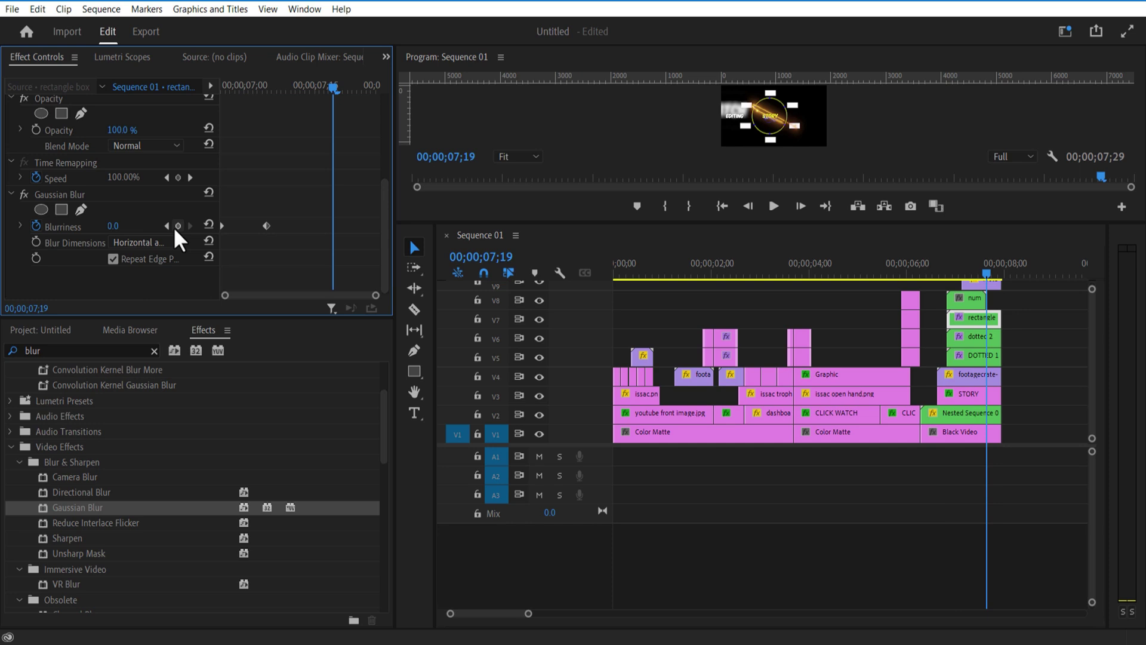
pyautogui.click(169, 226)
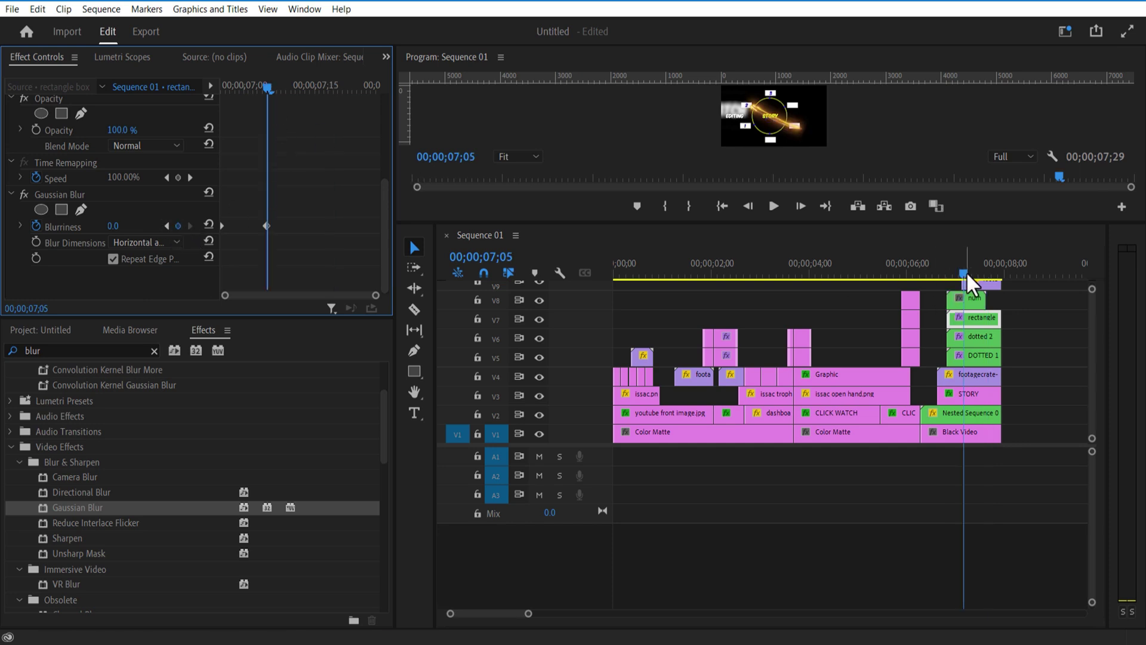
pyautogui.moveTo(965, 276); pyautogui.dragTo(990, 279)
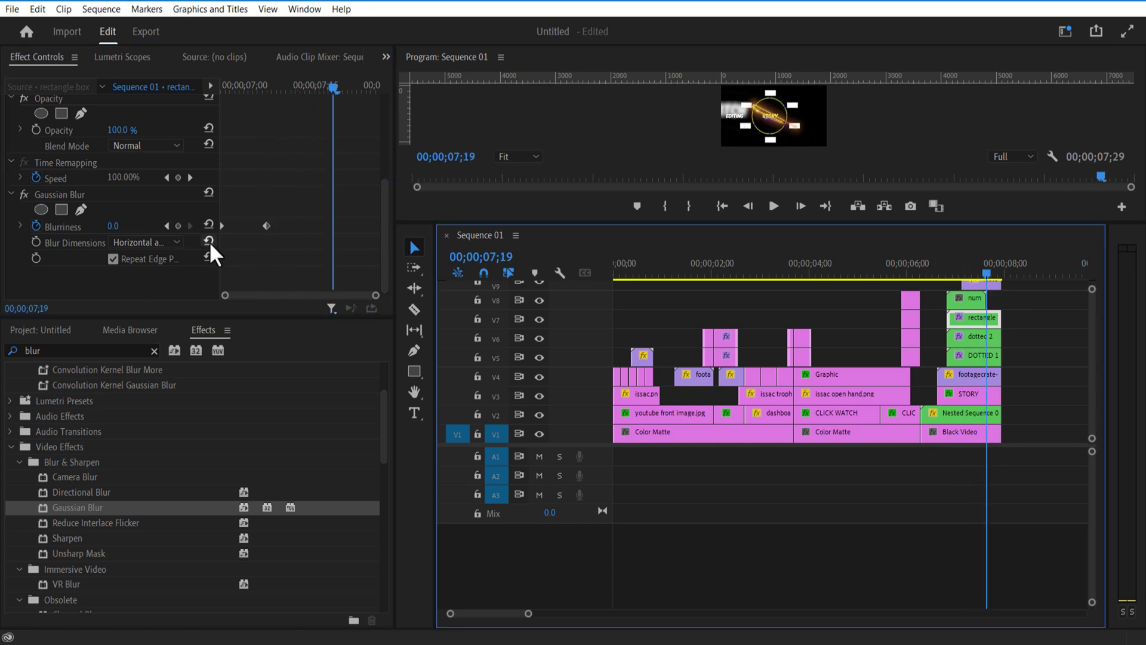
pyautogui.click(178, 225)
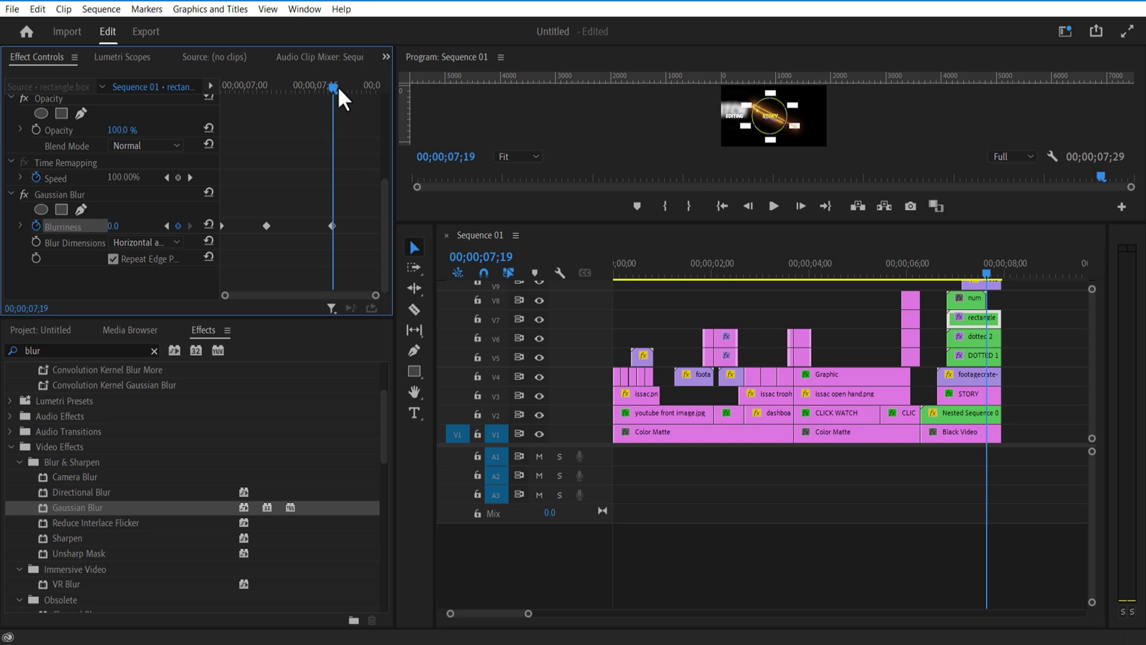
pyautogui.moveTo(335, 87); pyautogui.dragTo(361, 88)
pyautogui.moveTo(118, 226); pyautogui.dragTo(144, 225)
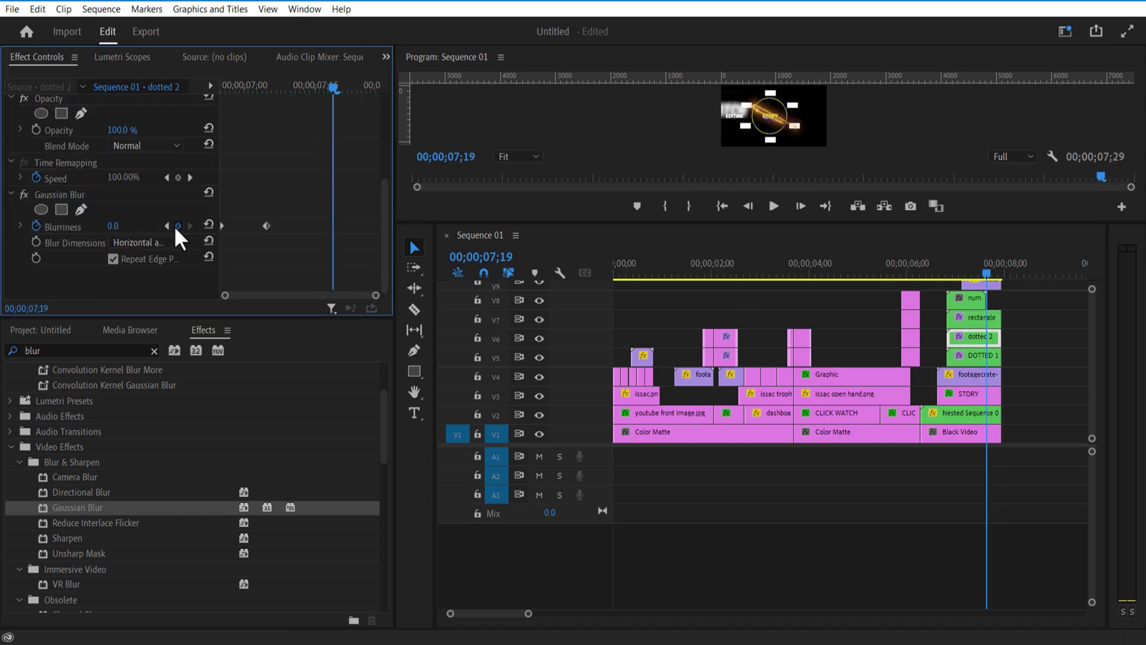
# Step: Keyframe Blurriness on dotted 2 and DOTTED 1 at 0 at 00;00;07;19, raising it at 00;00;07;25, to 70 on dotted 2
pyautogui.click(980, 339)
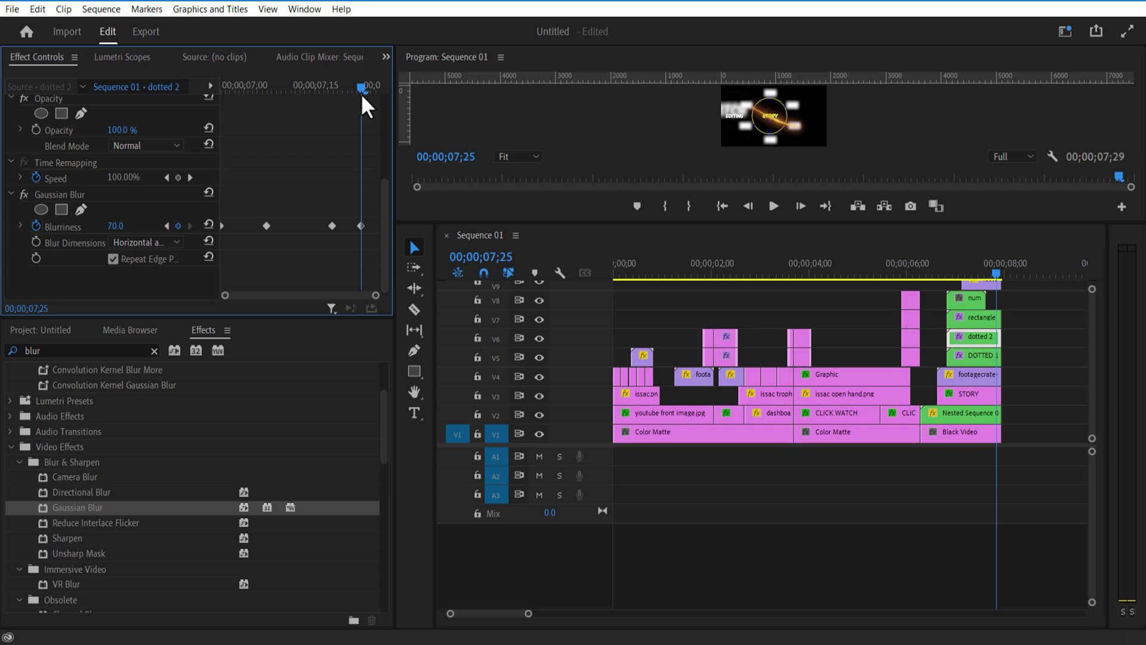
pyautogui.moveTo(362, 95); pyautogui.dragTo(332, 96)
pyautogui.click(974, 355)
pyautogui.click(178, 225)
pyautogui.click(974, 339)
pyautogui.press('Right')
pyautogui.press('Right')
pyautogui.press('Right')
pyautogui.press('Right')
pyautogui.press('Right')
pyautogui.press('Right')
pyautogui.click(974, 355)
pyautogui.moveTo(118, 226); pyautogui.dragTo(160, 226)
# Step: Play the sequence from its start to review the finished blur animations
pyautogui.moveTo(943, 224); pyautogui.dragTo(943, 398)
pyautogui.moveTo(951, 445); pyautogui.dragTo(608, 537)
pyautogui.press('-')
pyautogui.click(774, 385)
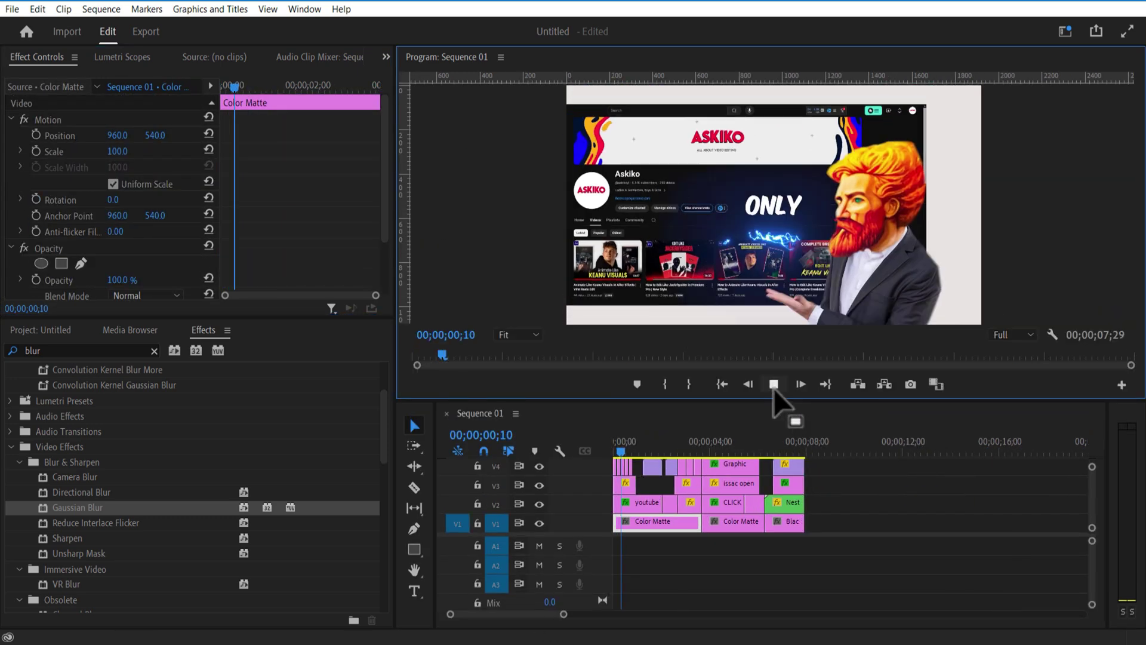